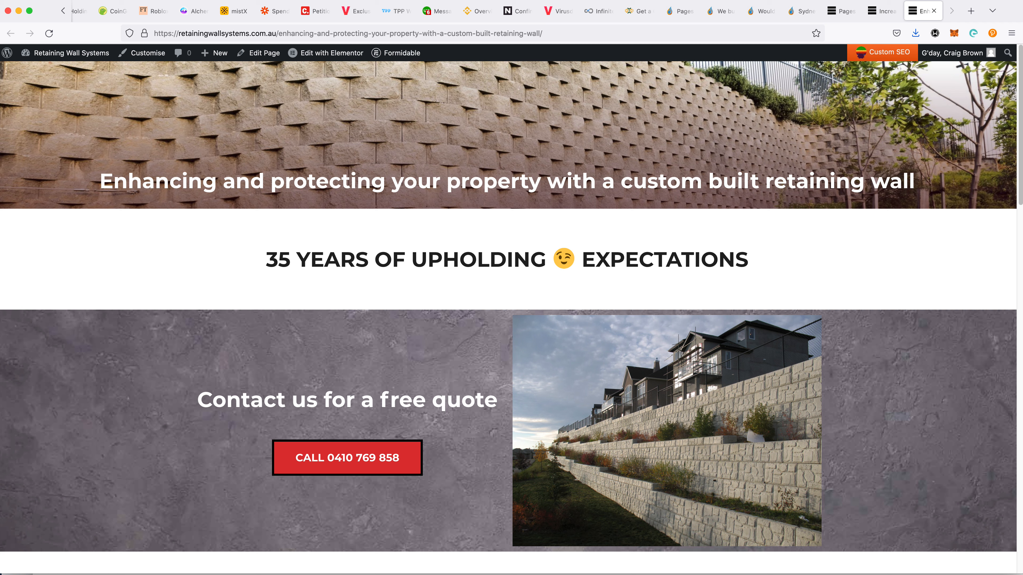
Step: Switch to the Safari window and skip the optional Google account setup suggestions
key(super+Tab)
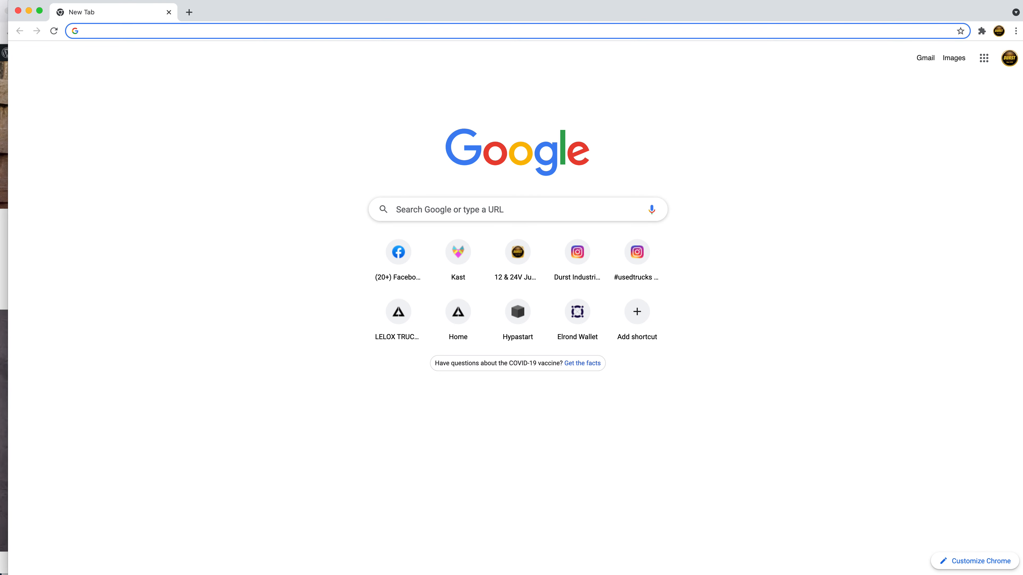
key(super+Tab)
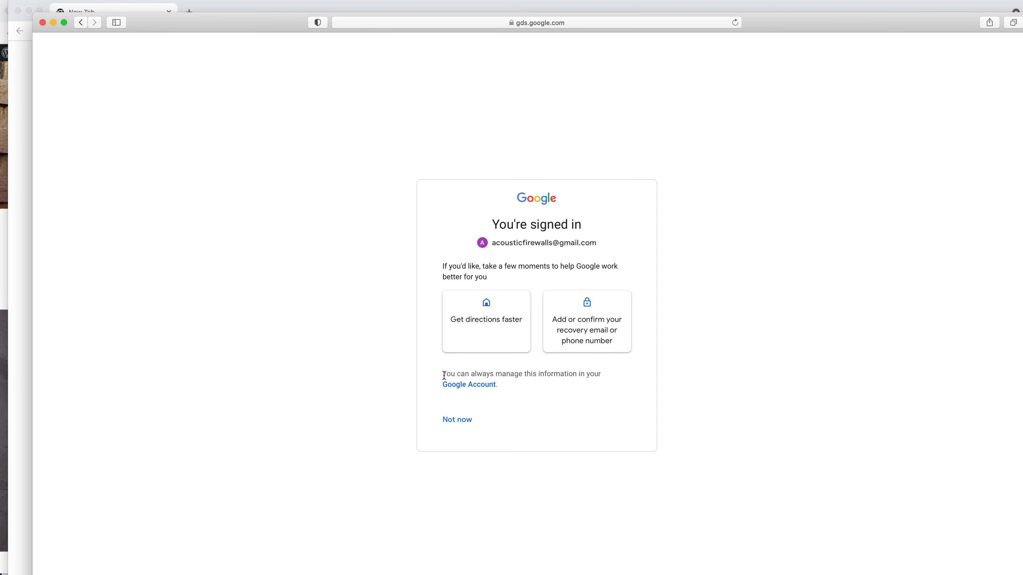
click(470, 420)
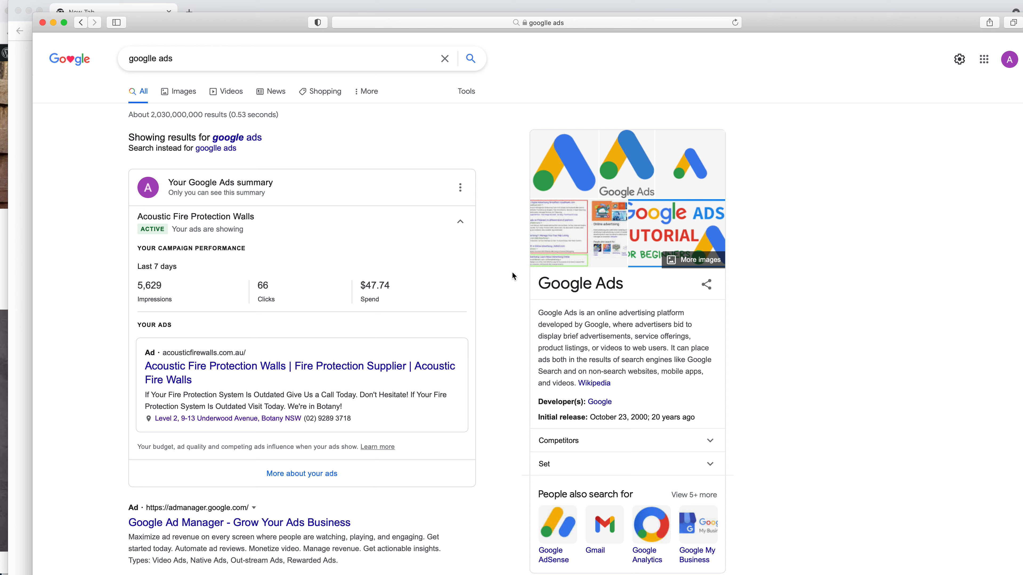
Step: Search Google for "google my business"
click(150, 61)
drag(148, 59, 218, 66)
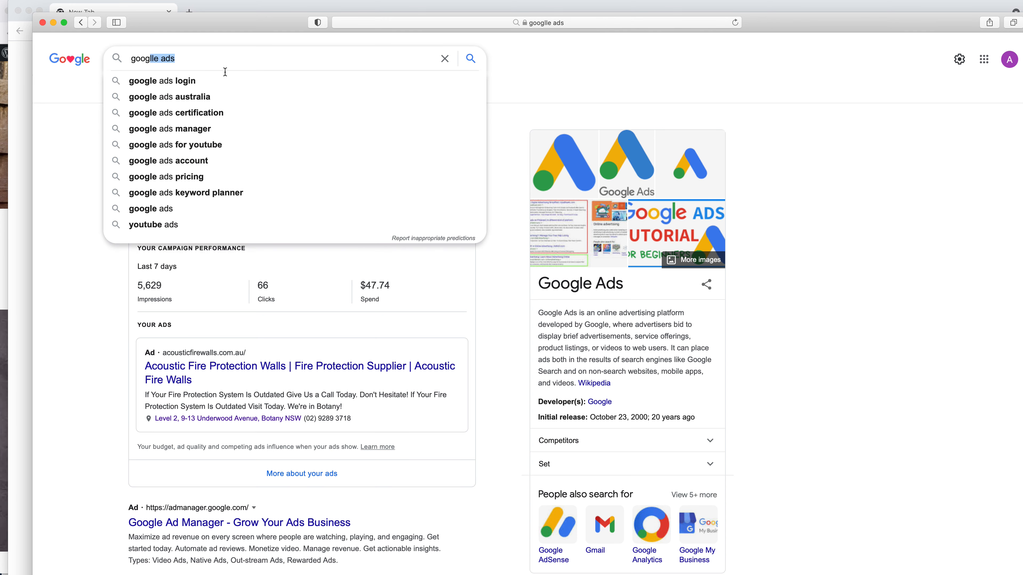
key(BackSpace)
text(le)
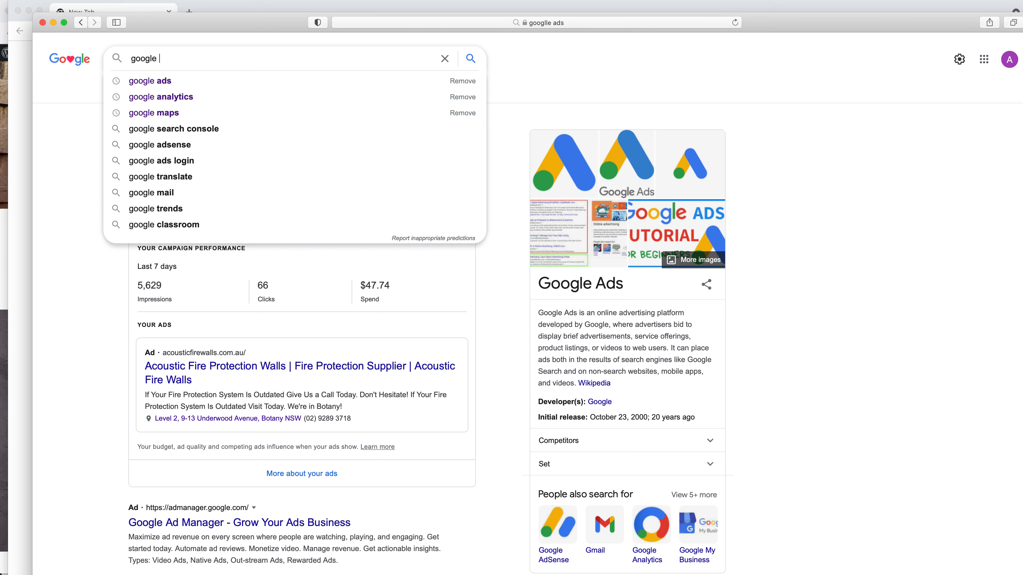
text(my busines)
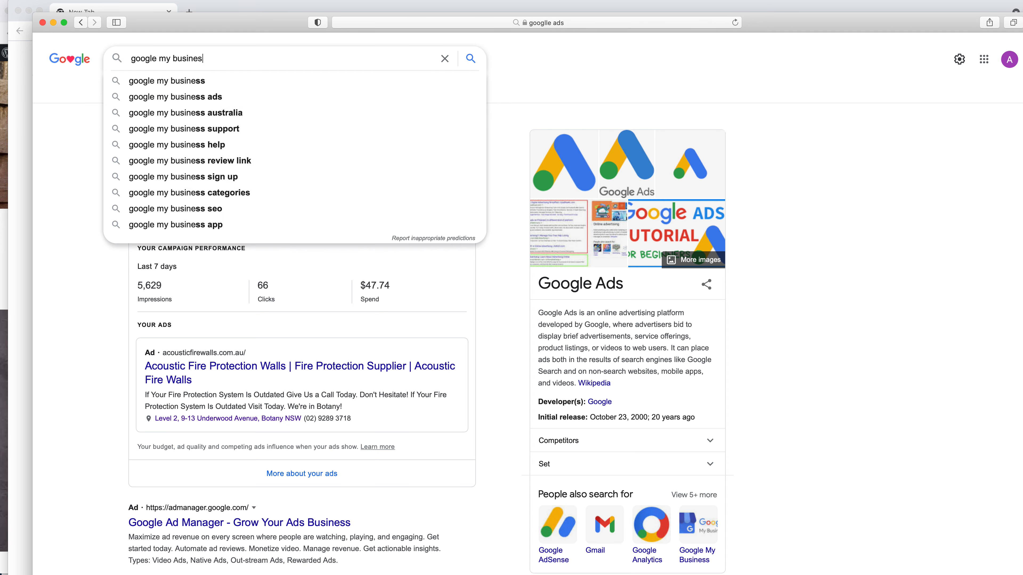
text(s)
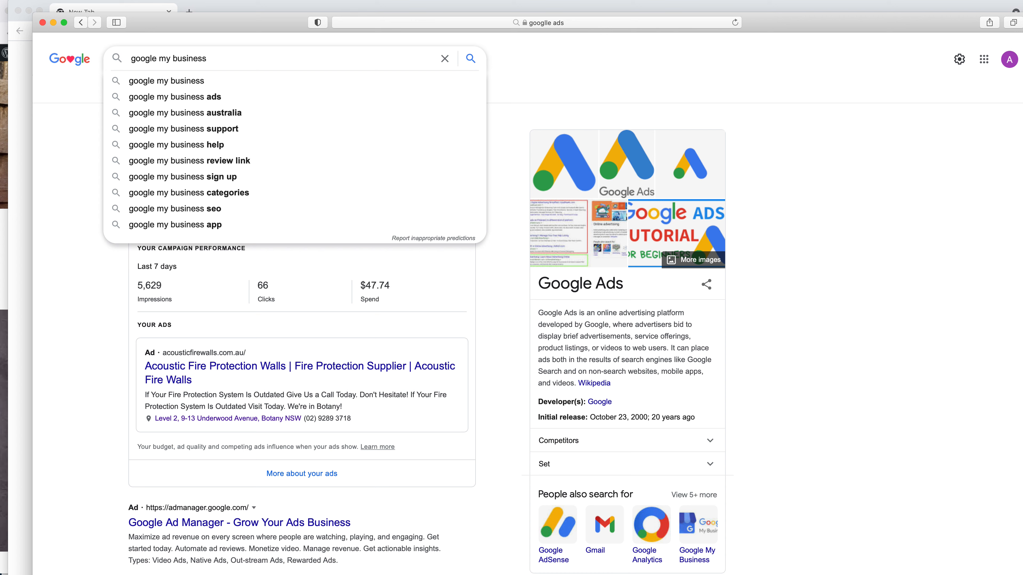
key(Return)
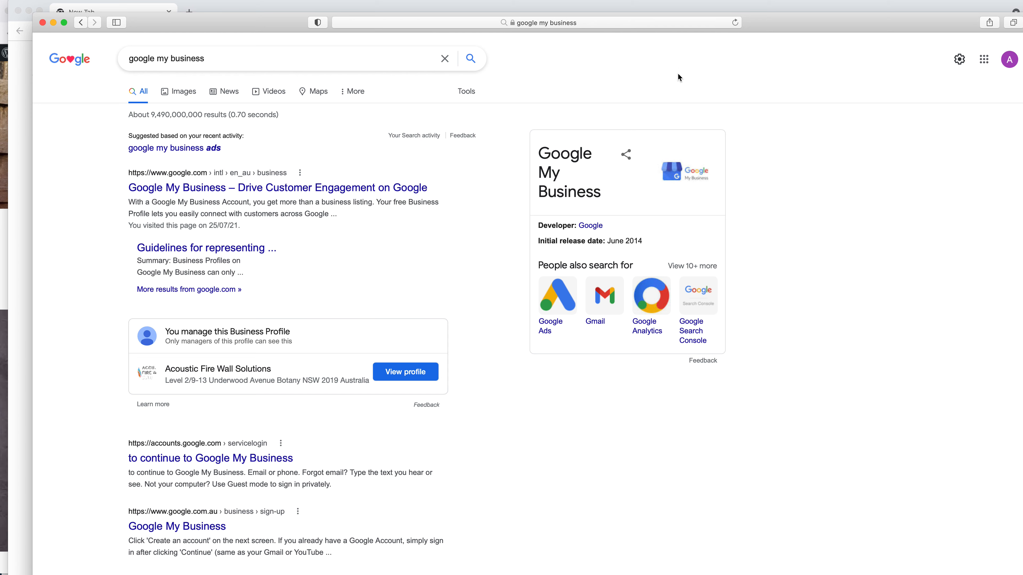
Step: Sign in to Google My Business from its official page and switch to the Acoustic Firewalls account
click(355, 186)
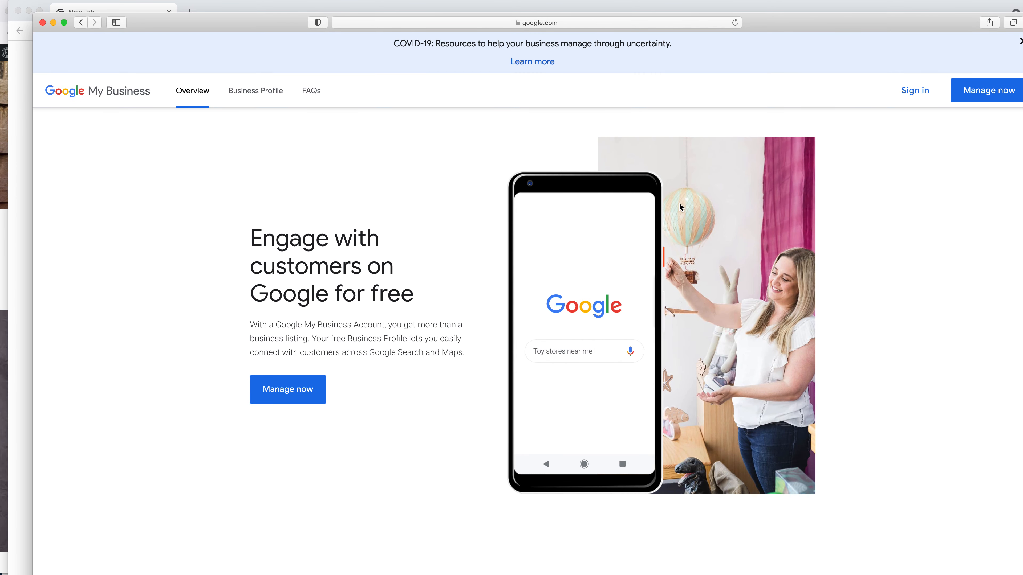
click(915, 92)
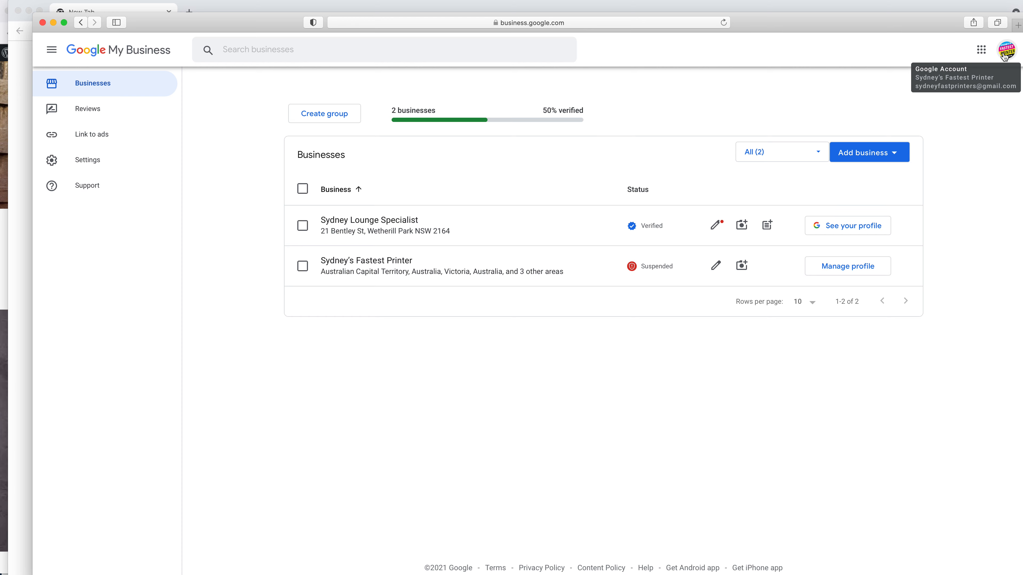
click(1006, 52)
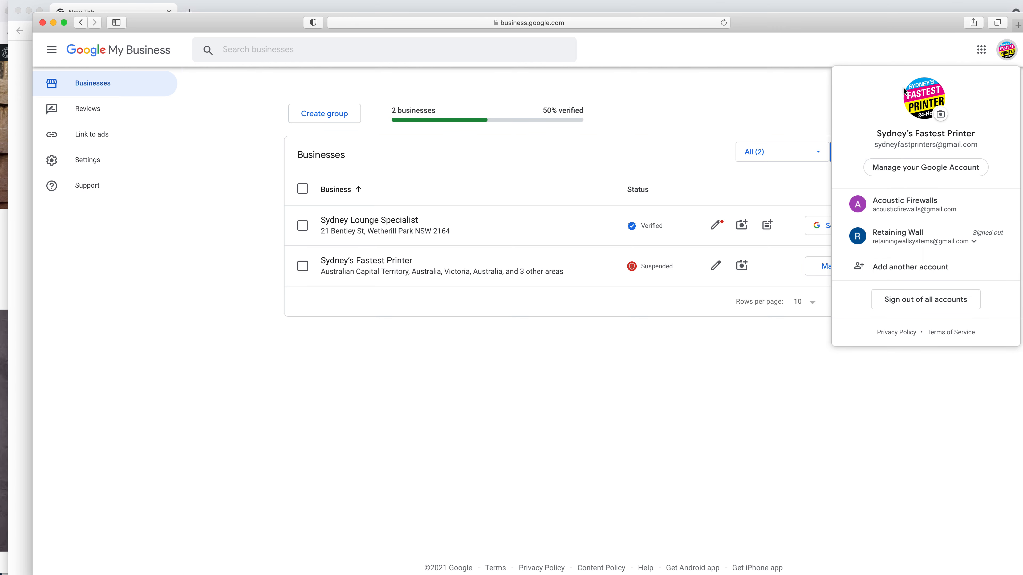
click(913, 203)
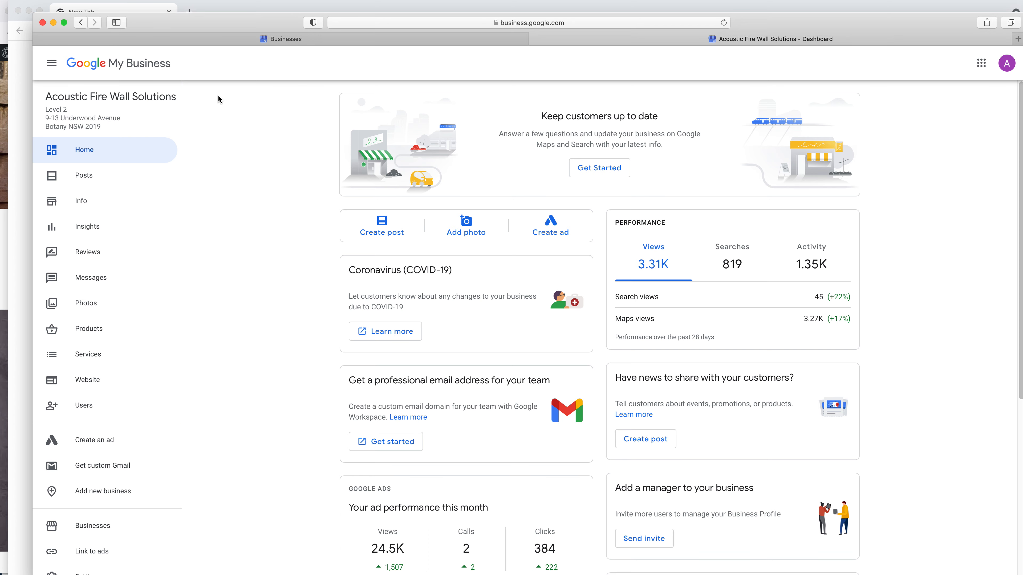
Step: Search for "google ads" in a new tab and sign in through the Google Ads website
key(cmd+t)
text(google)
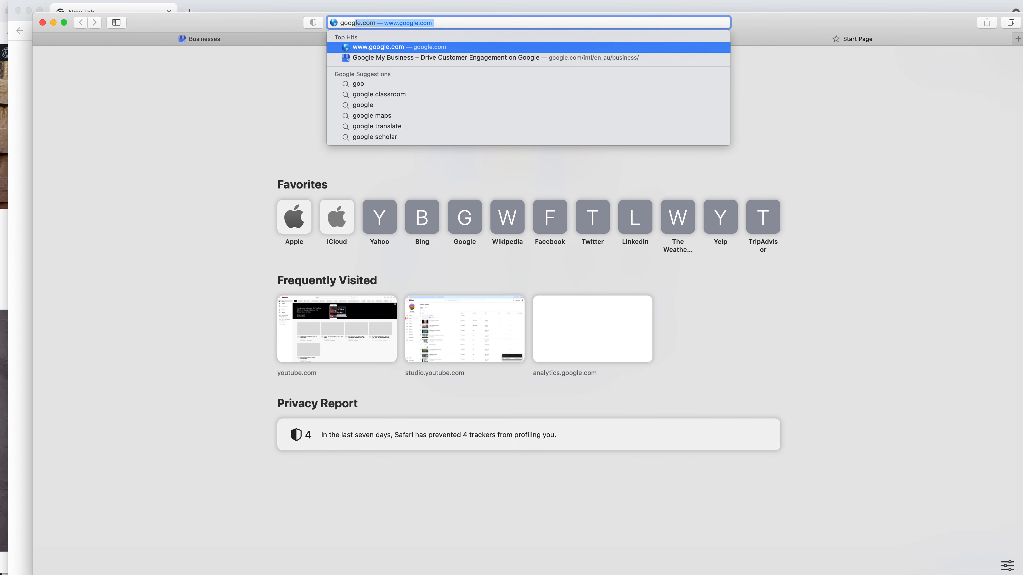
text( ads)
key(Return)
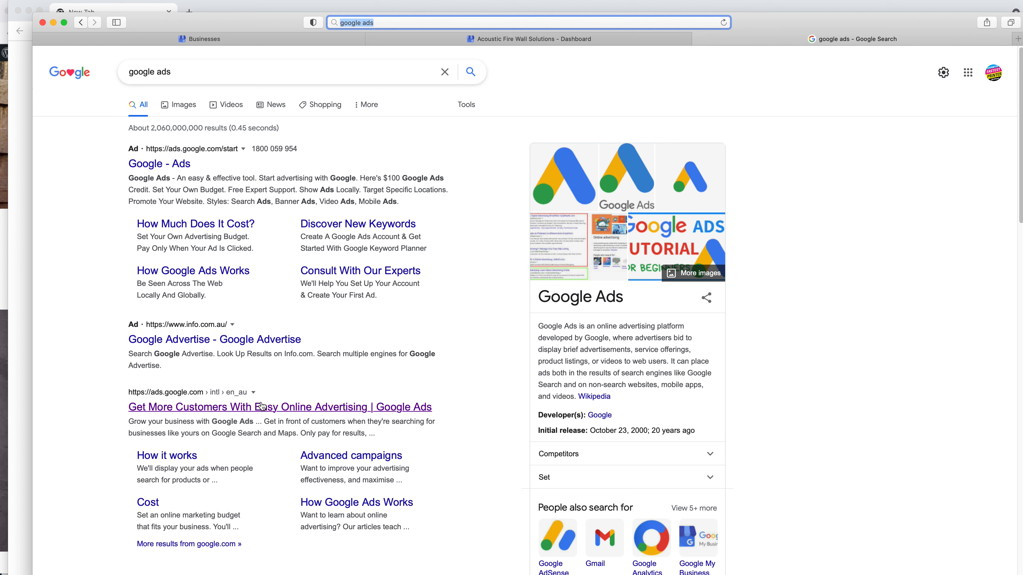
click(206, 405)
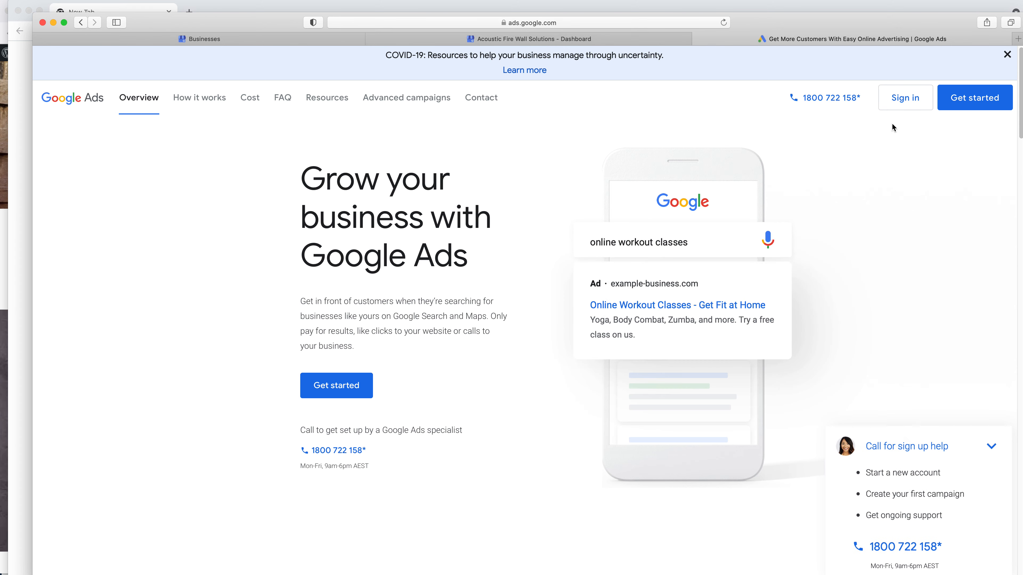
click(905, 103)
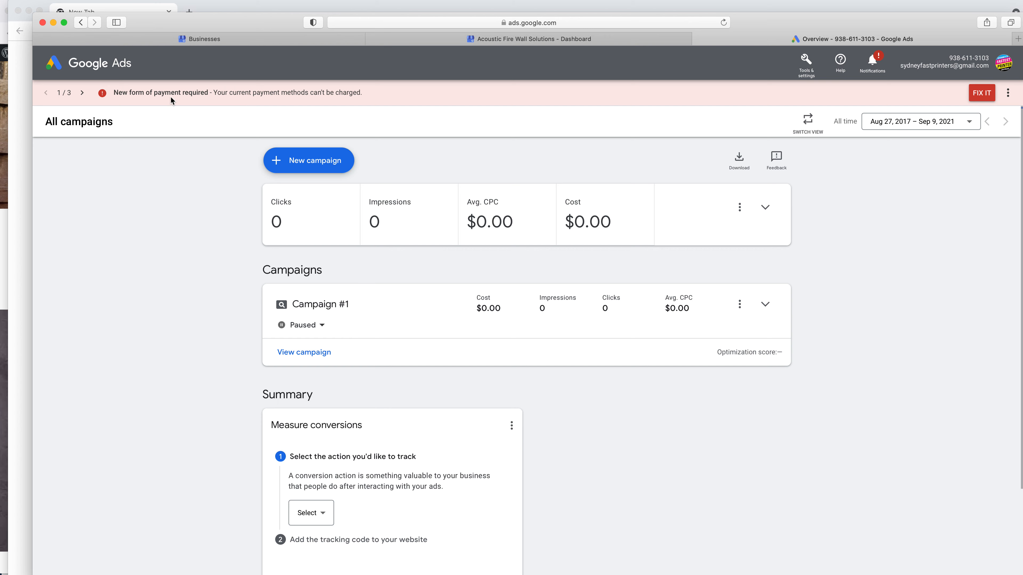
Step: Examine the payment notice and the campaign overview of the Google Ads account
triple_click(214, 94)
click(215, 147)
scroll(429, 327, down, 3)
scroll(440, 322, up, 3)
Step: Switch to the Microsoft Edge window and dismiss the 2-Step Verification notice in Google Ads
key(super+Tab)
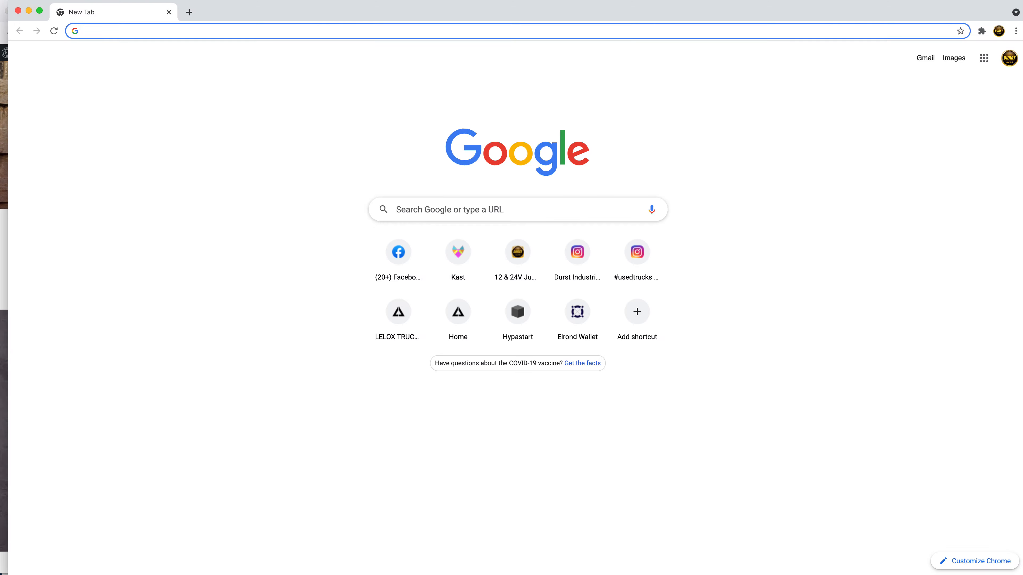
key(super+Tab)
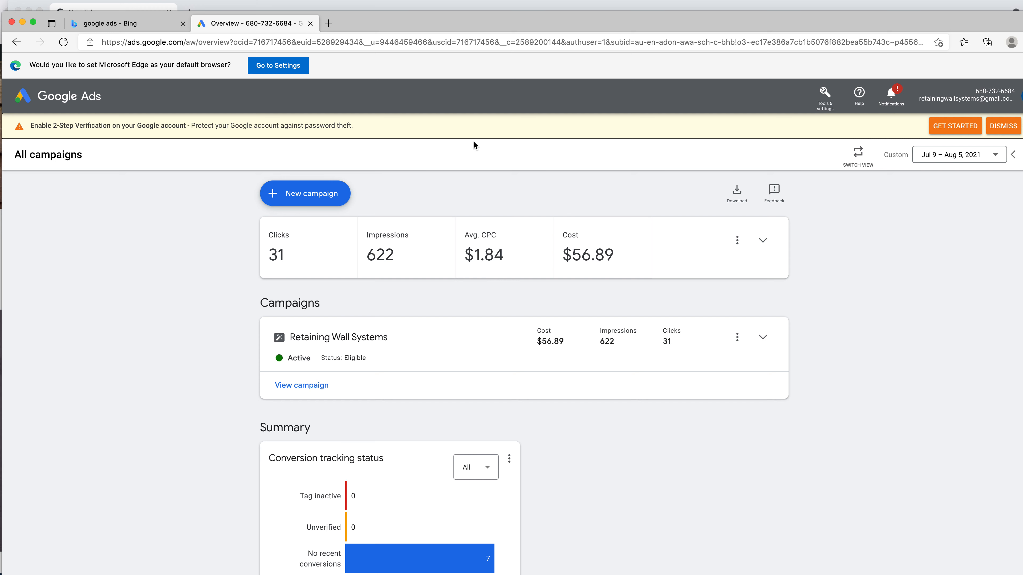
click(1002, 126)
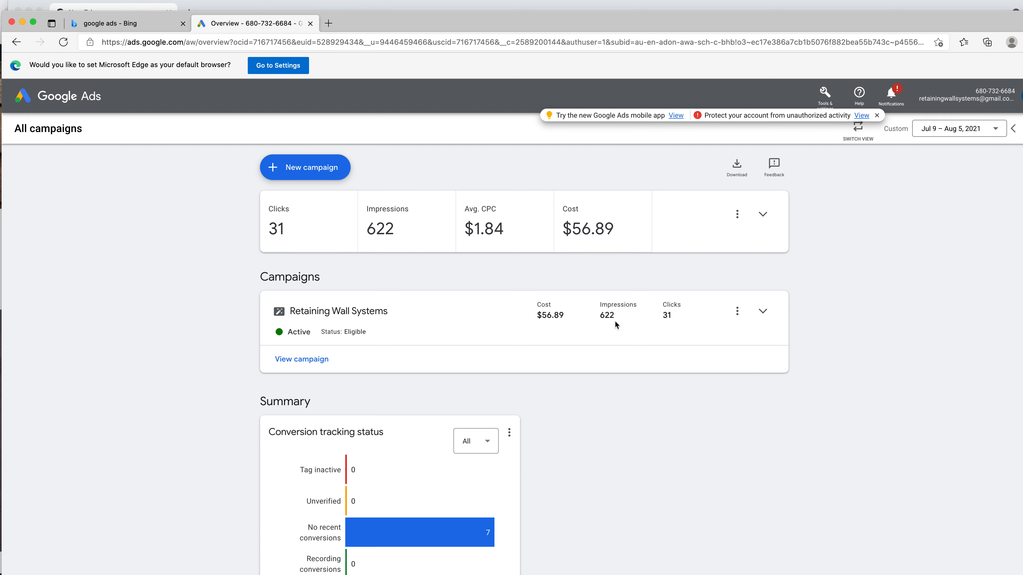
Step: Open the Retaining Wall Systems campaign, review its performance, and open its search terms and keyword themes for editing
click(304, 360)
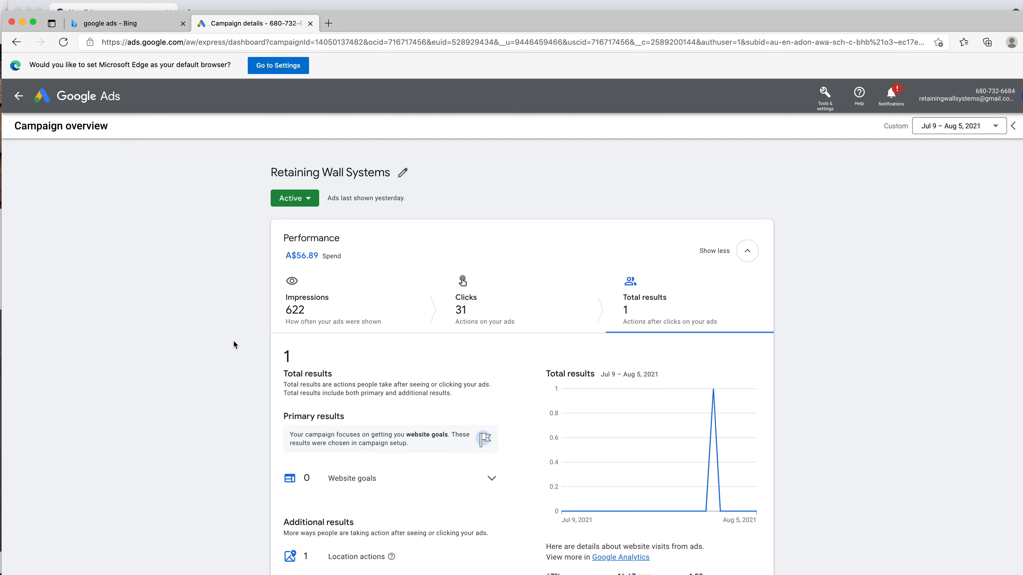
scroll(234, 344, down, 3)
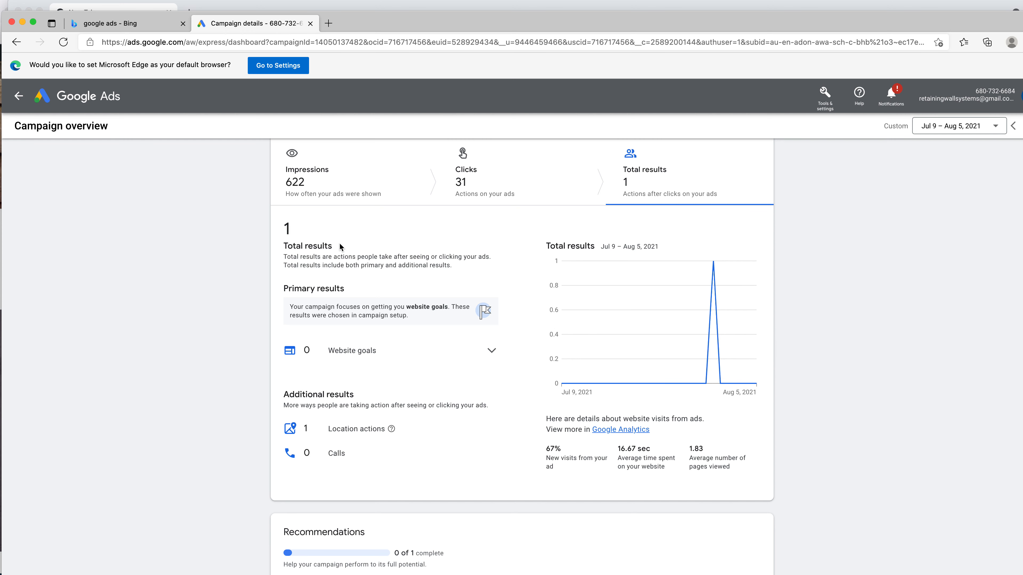
scroll(338, 246, down, 3)
scroll(330, 270, down, 3)
scroll(334, 267, down, 3)
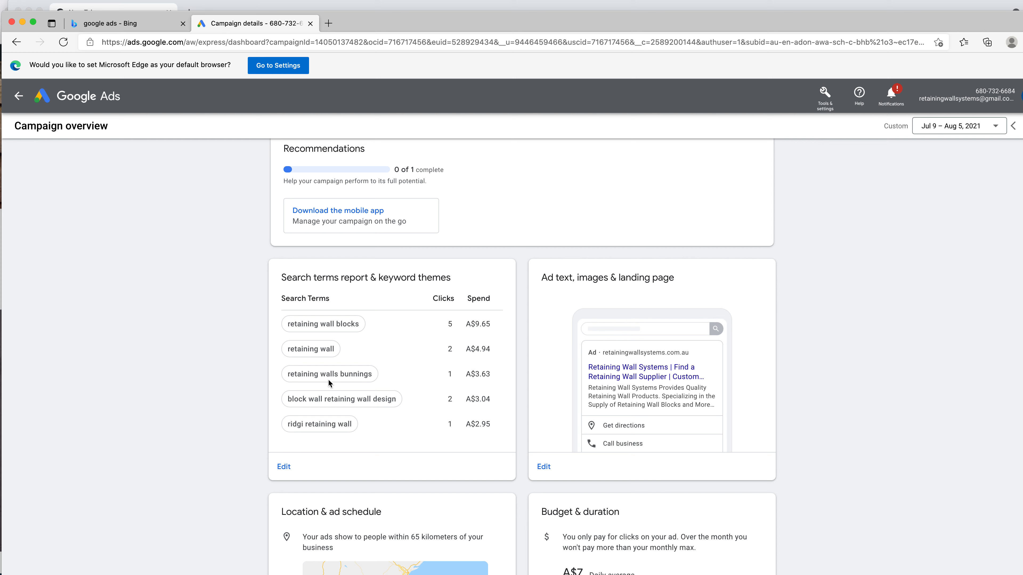
click(283, 467)
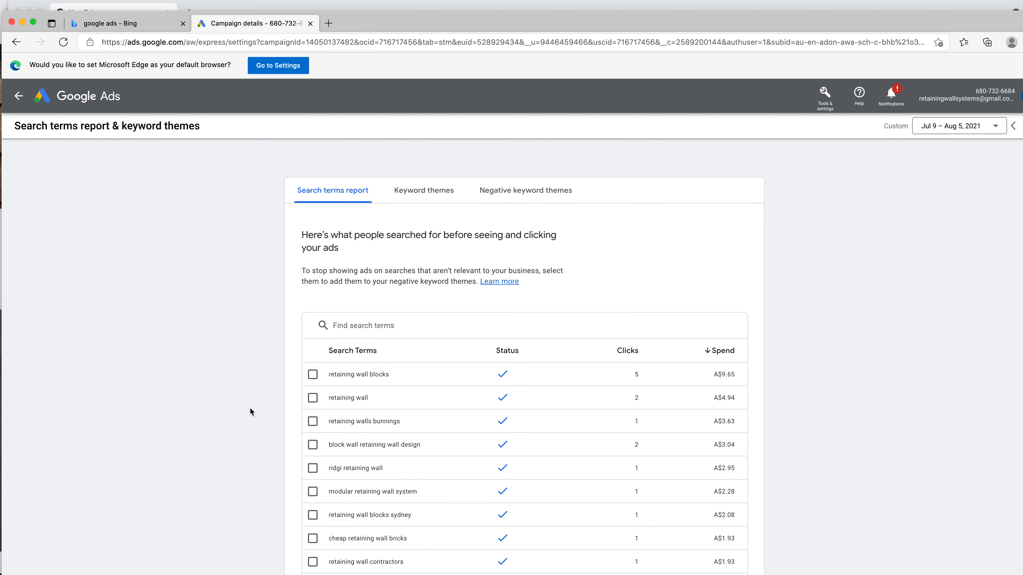
Step: Add "RWS Negatives" to the campaign's negative keyword themes and start another blank entry
click(546, 190)
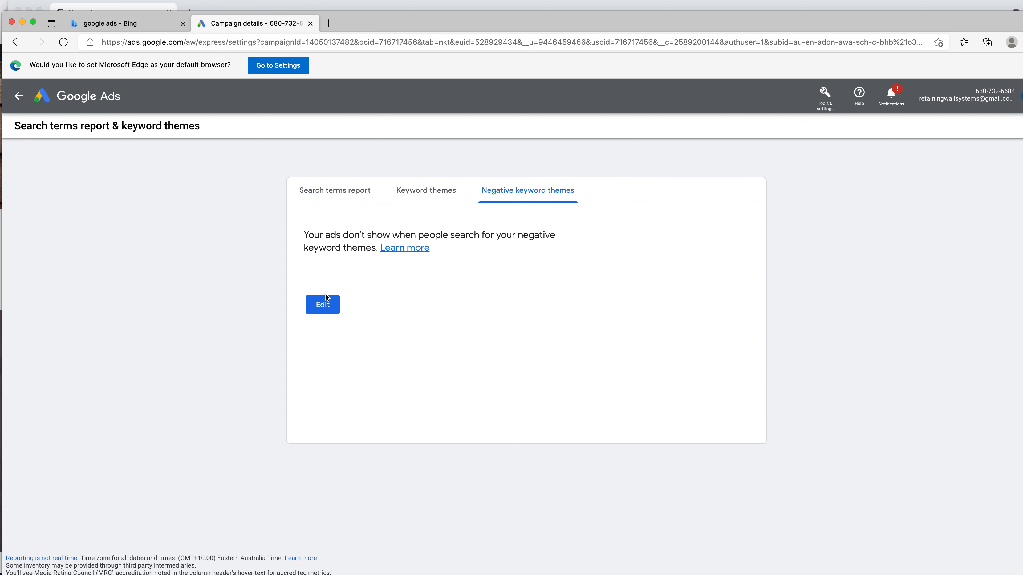
click(323, 301)
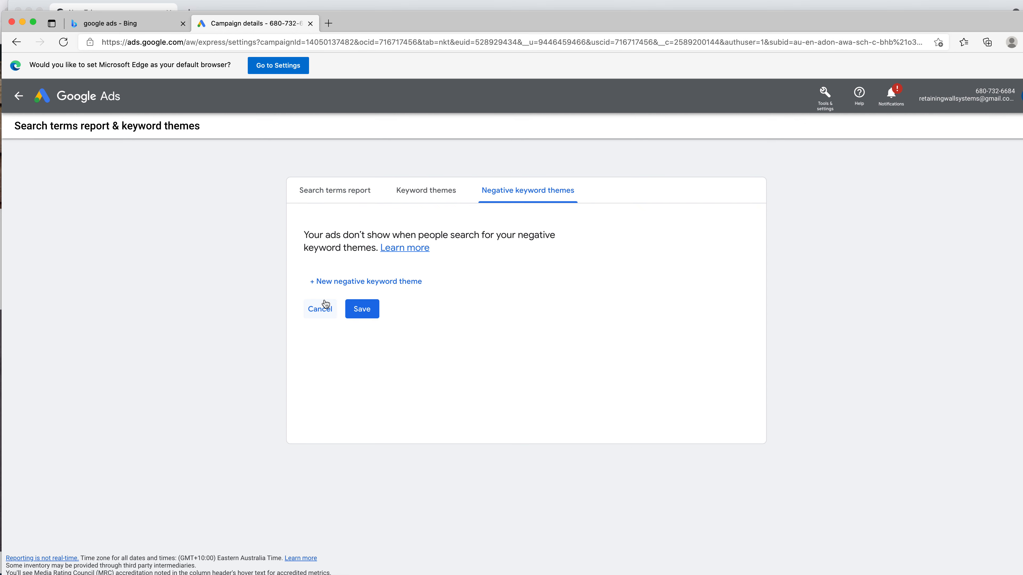
click(355, 283)
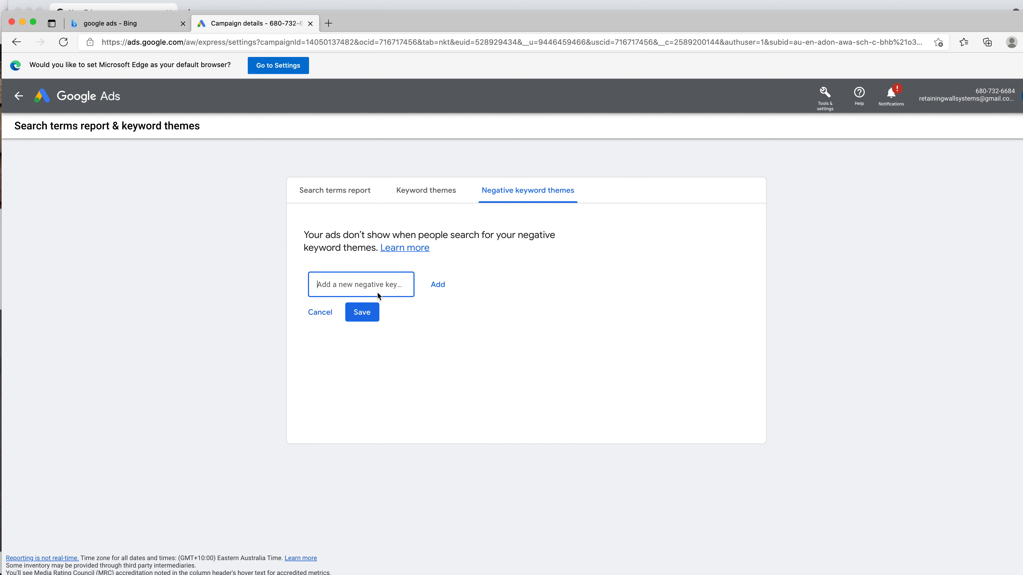
text(RWS Negatives)
click(438, 285)
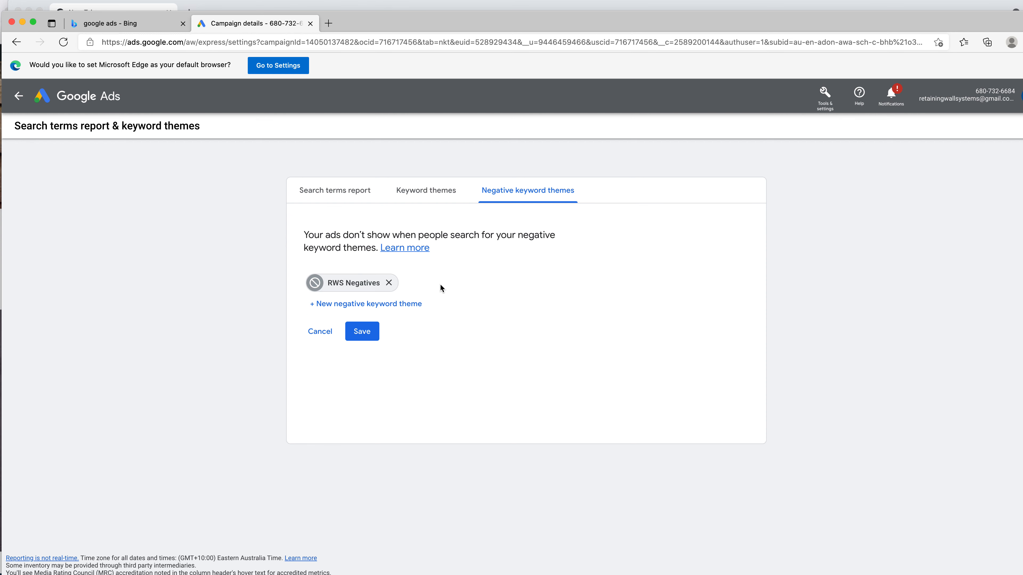
click(398, 309)
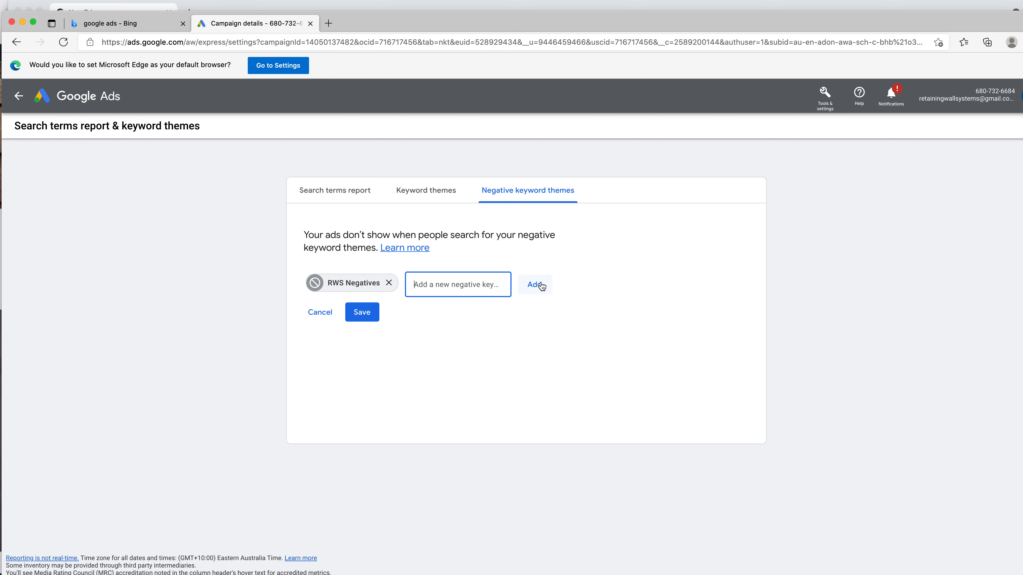
Step: Leave the negative keyword themes for the campaign's keyword themes, discarding the unsaved changes
click(414, 200)
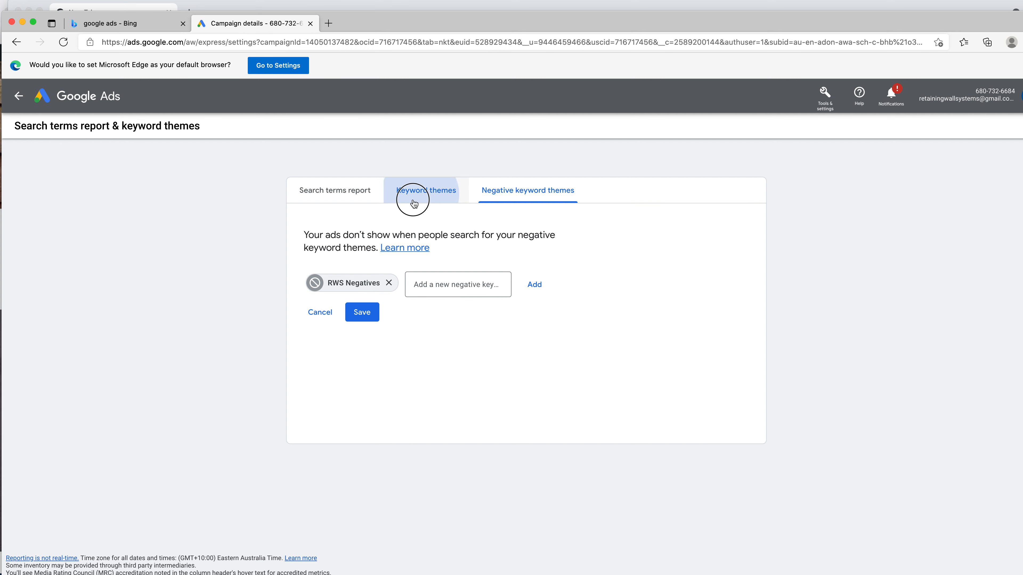
click(536, 343)
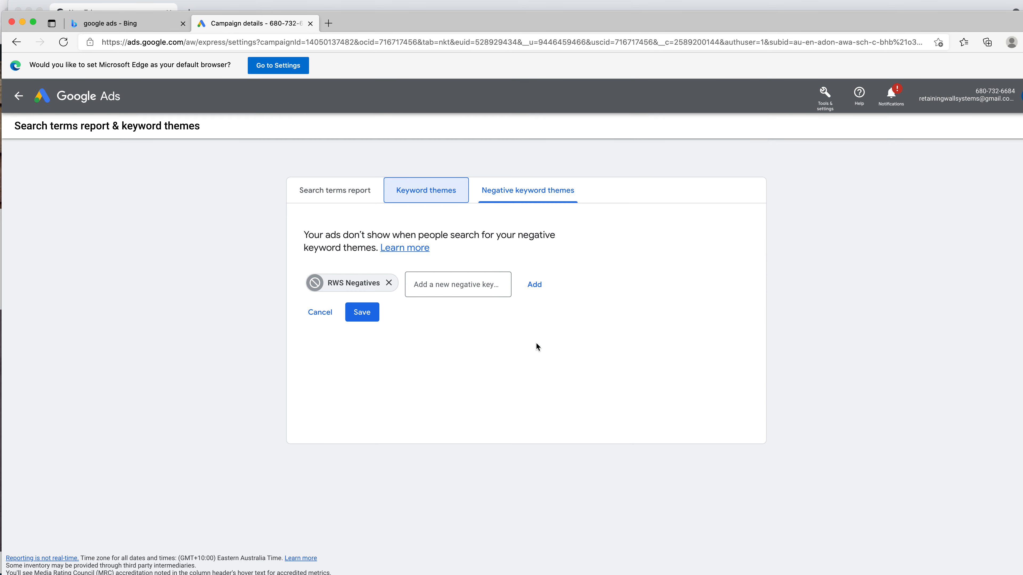
click(436, 192)
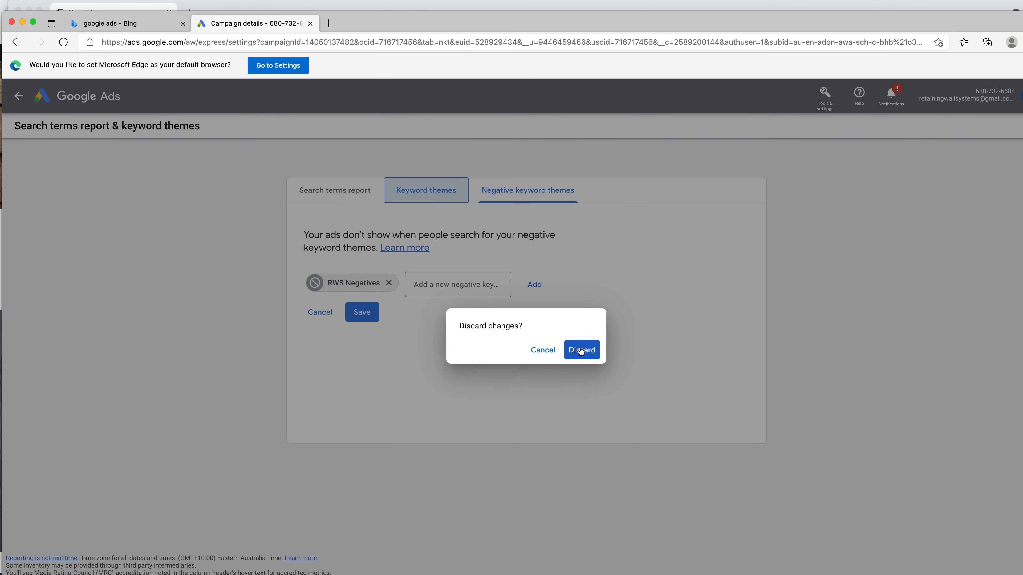
click(586, 351)
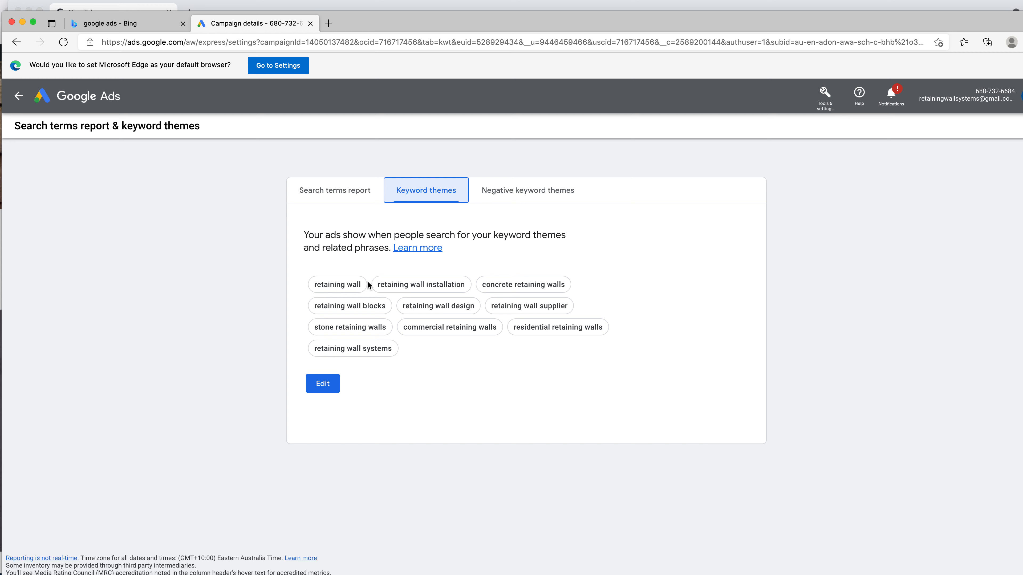
Step: Edit the campaign's keyword themes and add the suggested theme "retaining wall solutions"
click(331, 383)
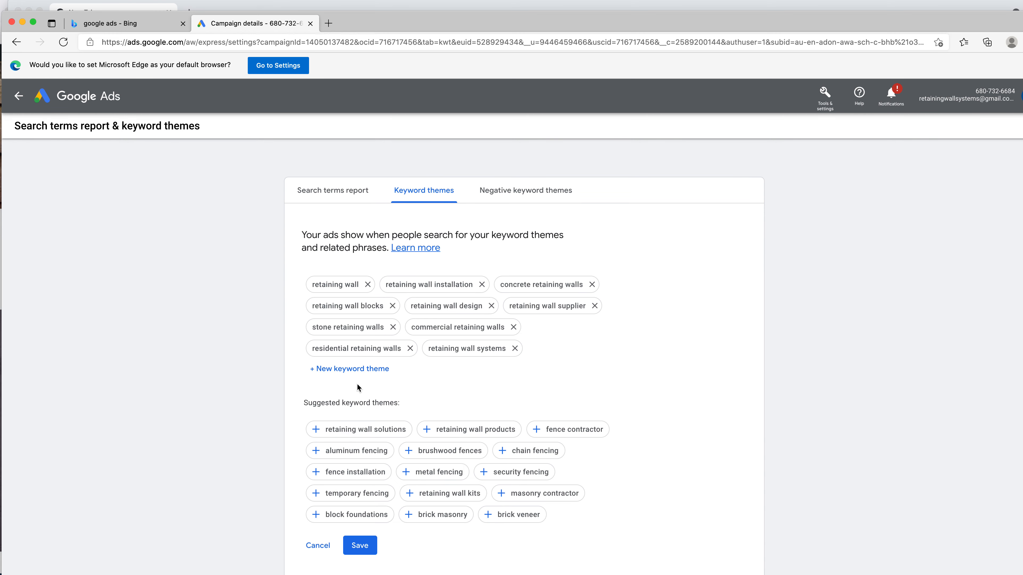
scroll(517, 374, down, 2)
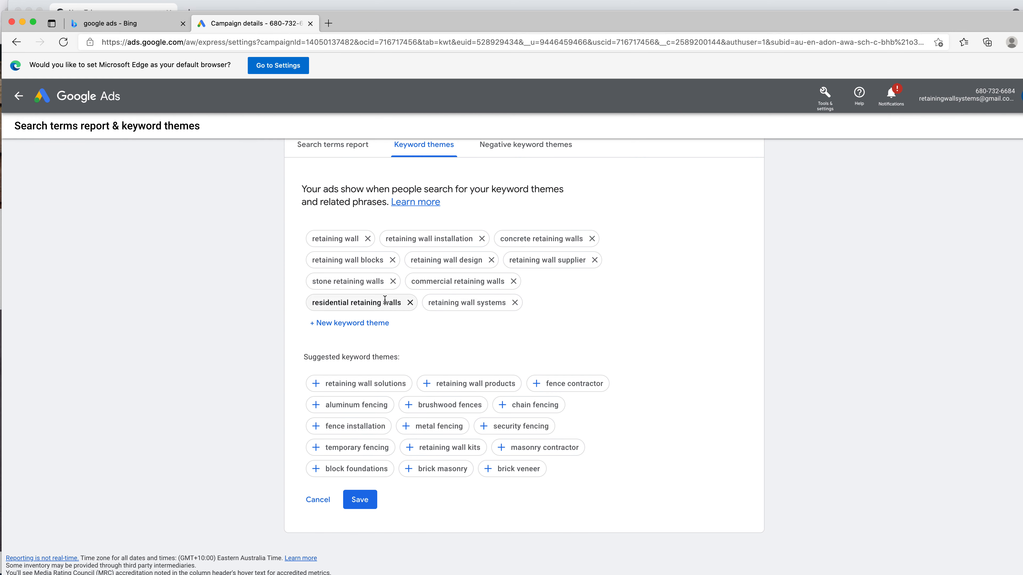
click(378, 384)
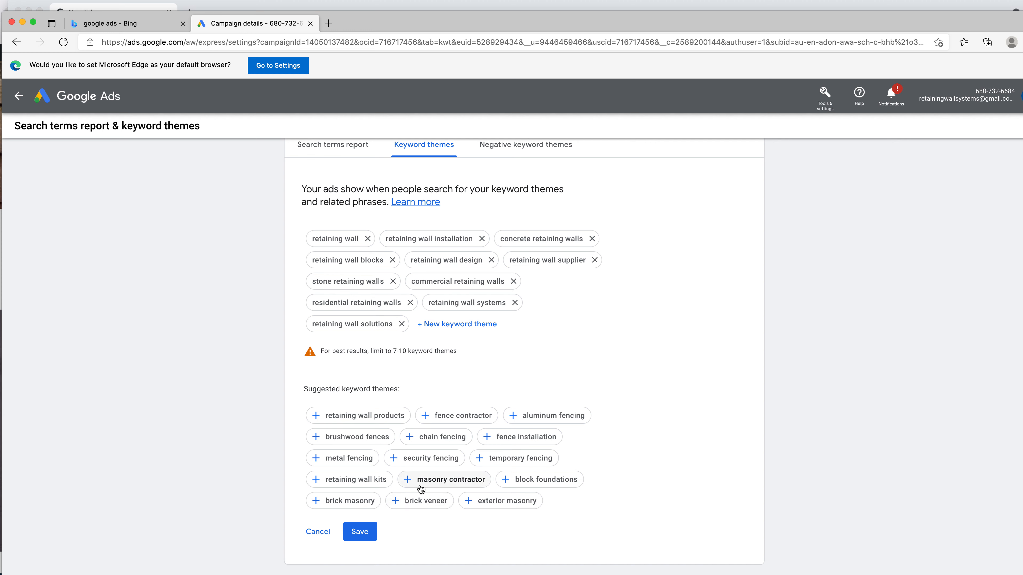
Step: Save the campaign's keyword themes, and add and save "Bunnings" as a negative keyword theme
click(370, 532)
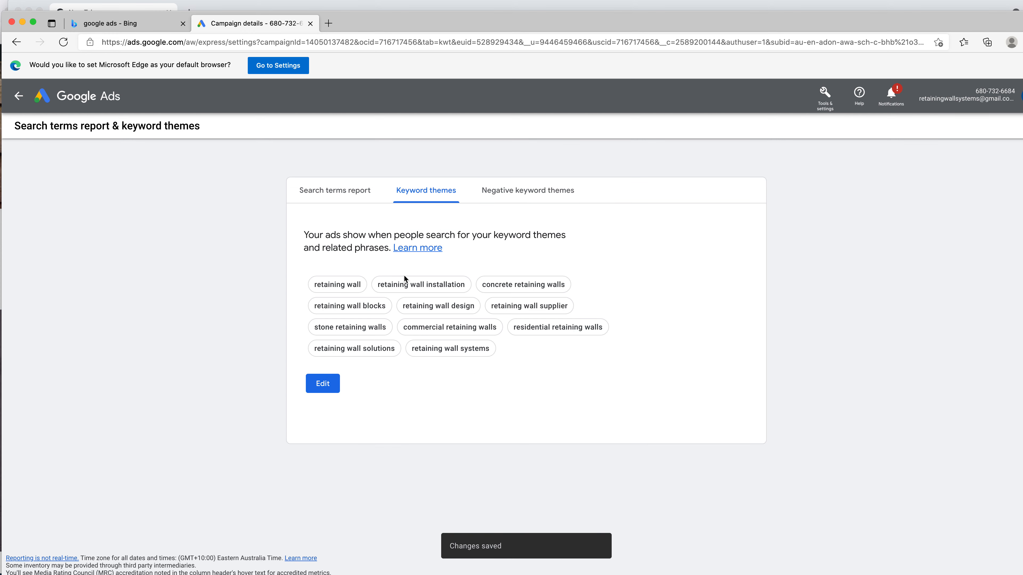
click(532, 191)
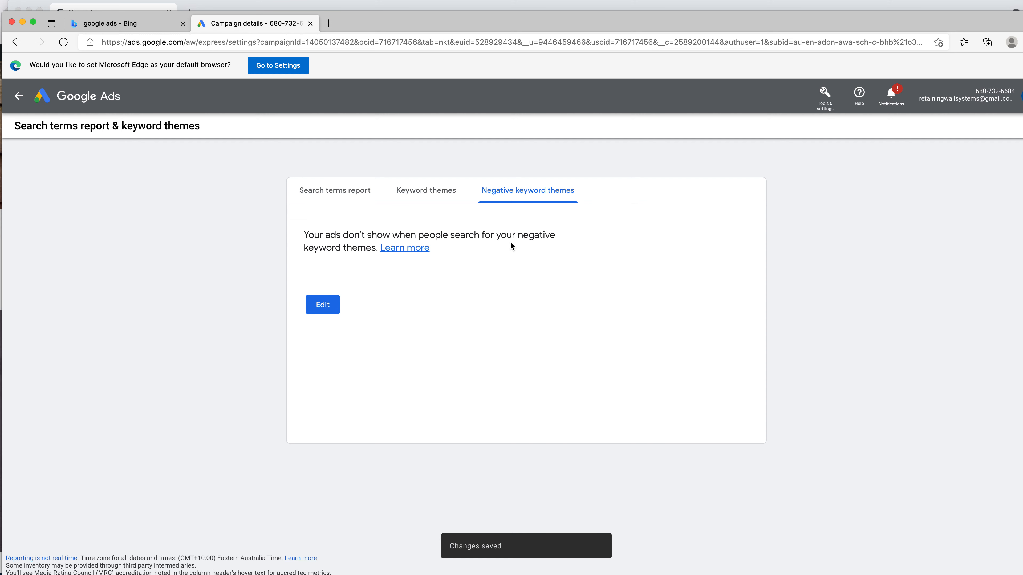
click(323, 305)
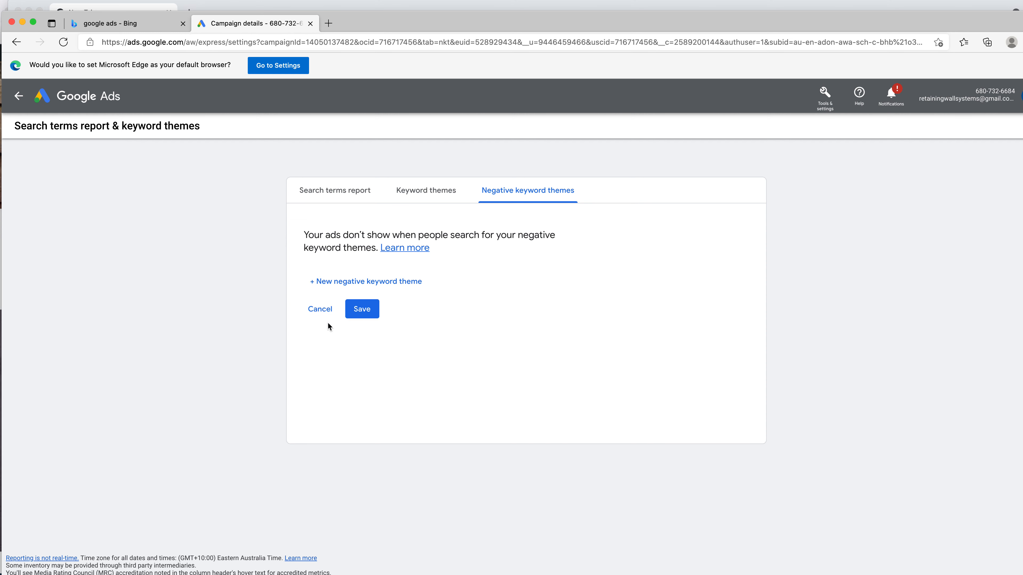
click(340, 283)
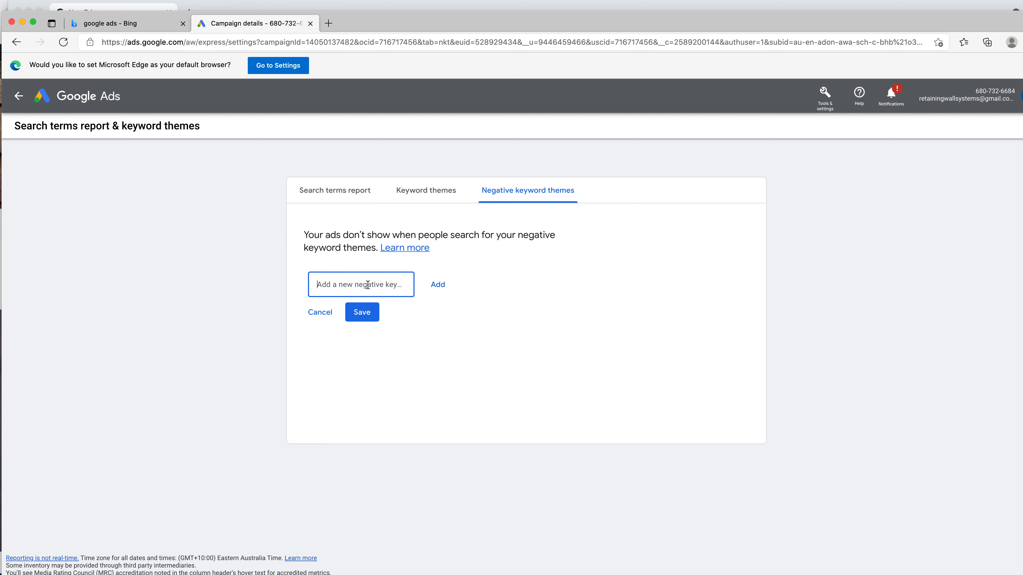
click(355, 284)
text(Bunnings)
click(443, 282)
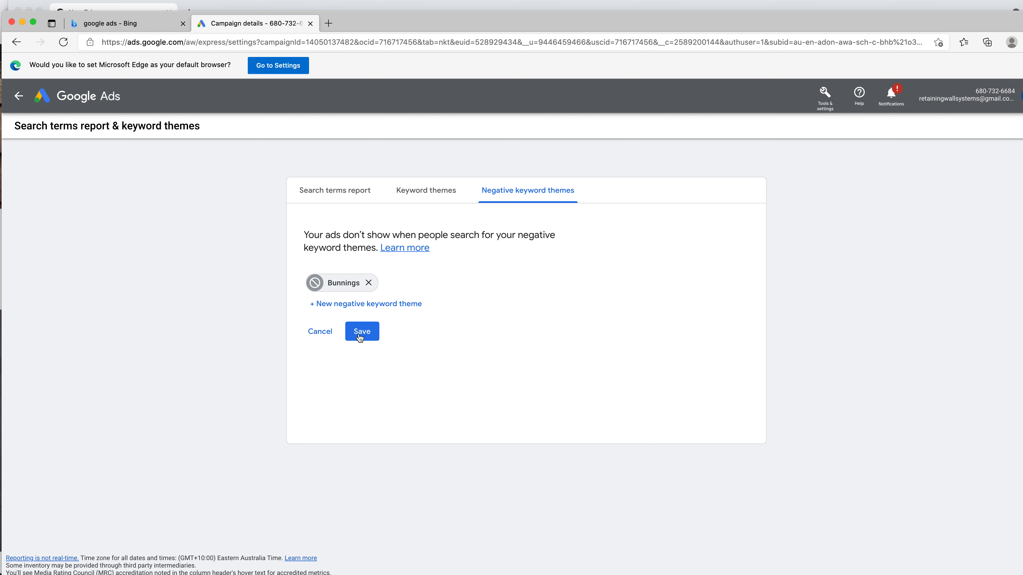
click(360, 334)
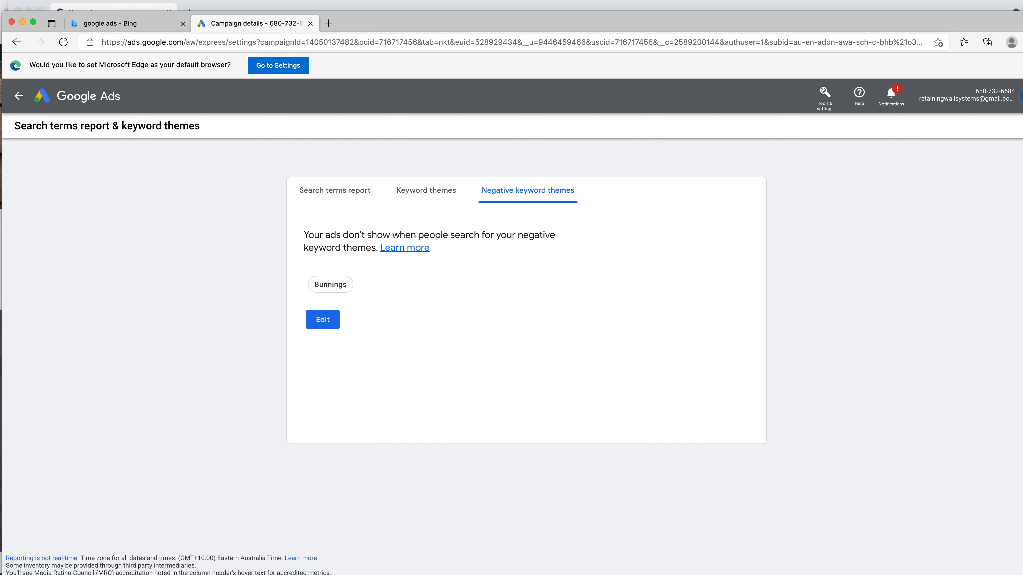
Step: Leave the keyword theme settings for the overview of all campaigns
key(super+Tab)
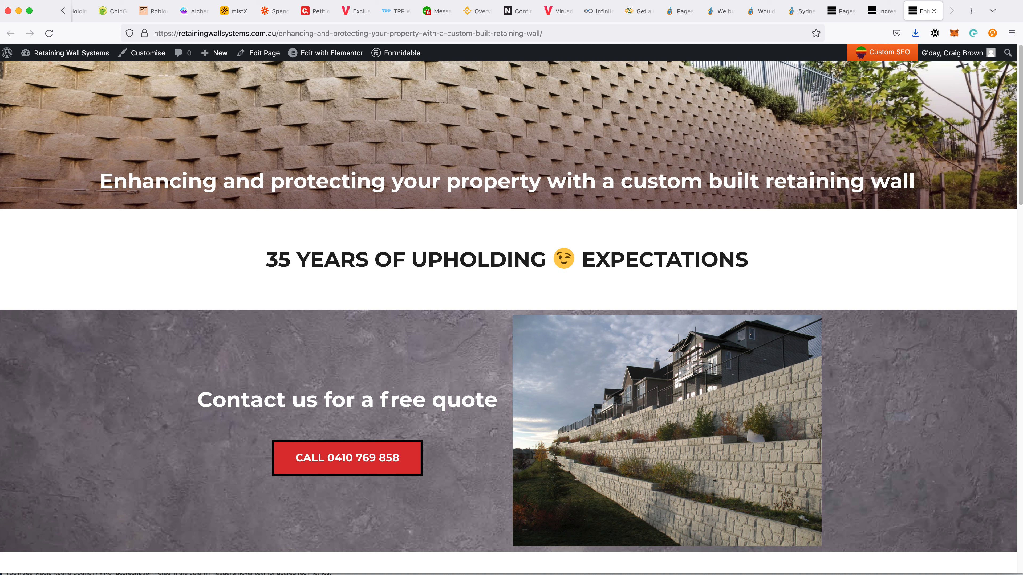
key(super+Tab)
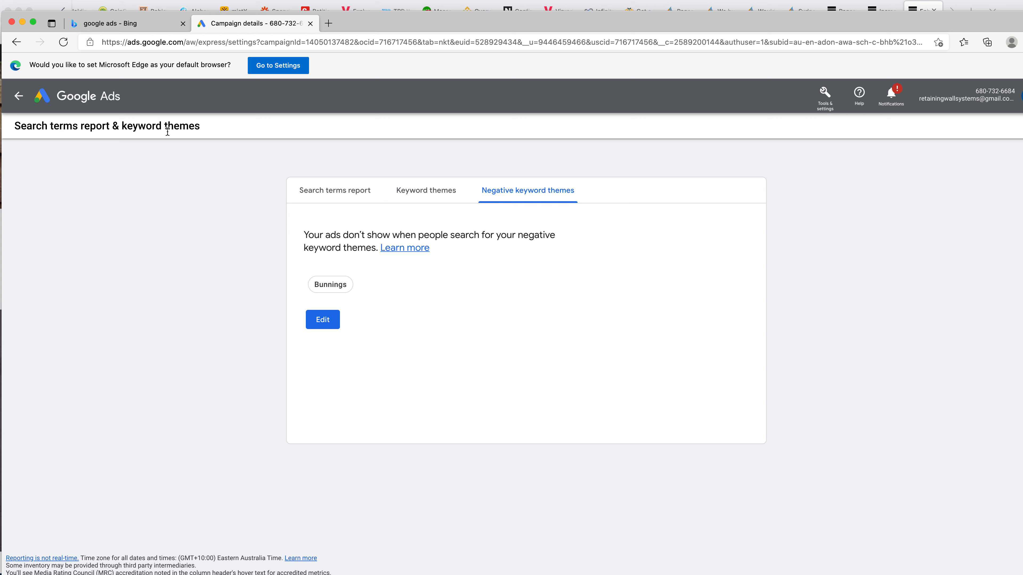
click(104, 96)
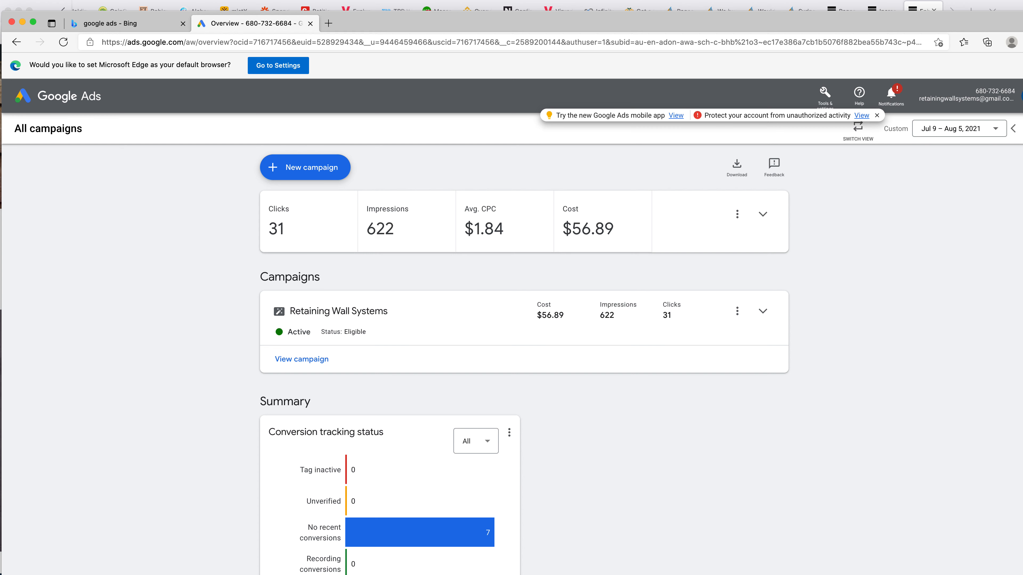
Step: Switch to Firefox and look through the custom built retaining wall landing page down to its closing call to action
key(super+Tab)
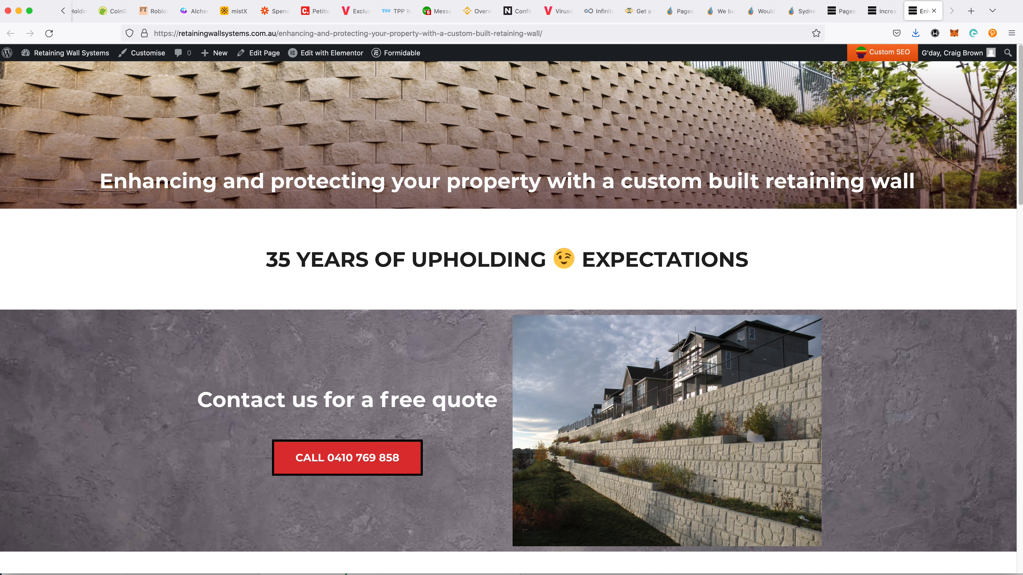
scroll(483, 362, down, 15)
scroll(472, 405, down, 14)
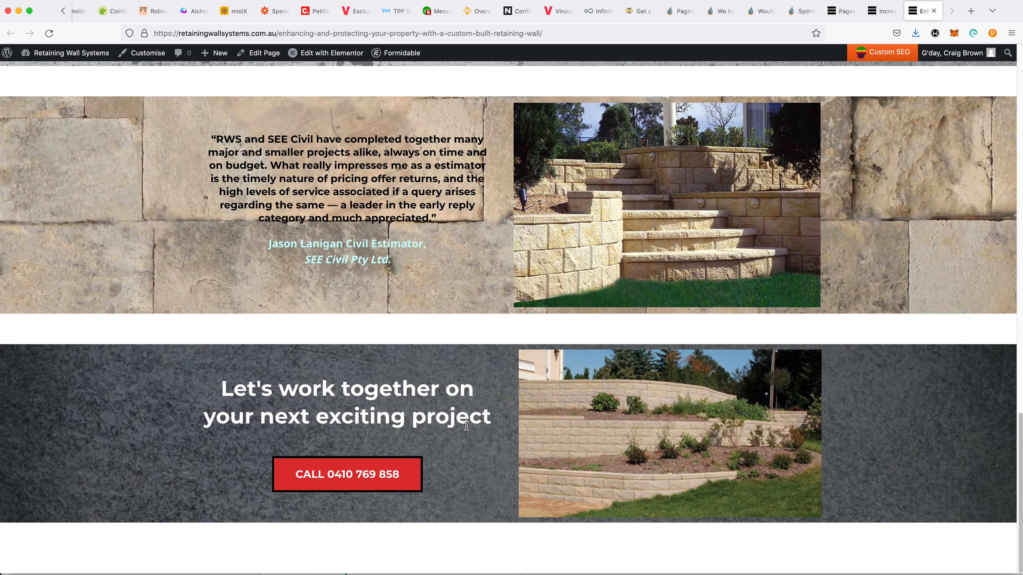
double_click(272, 32)
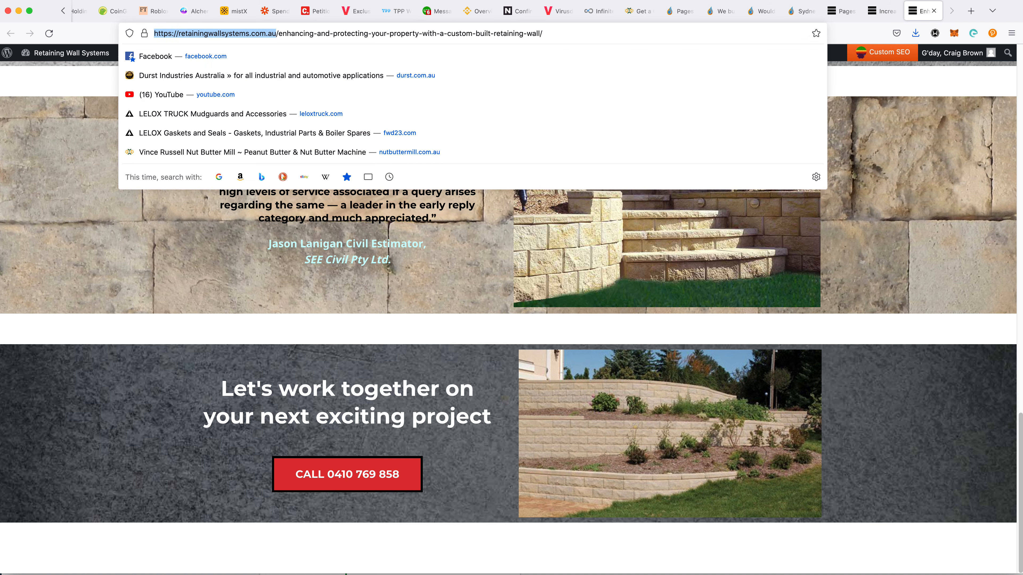
key(super+c)
key(super+t)
key(super+v)
key(Return)
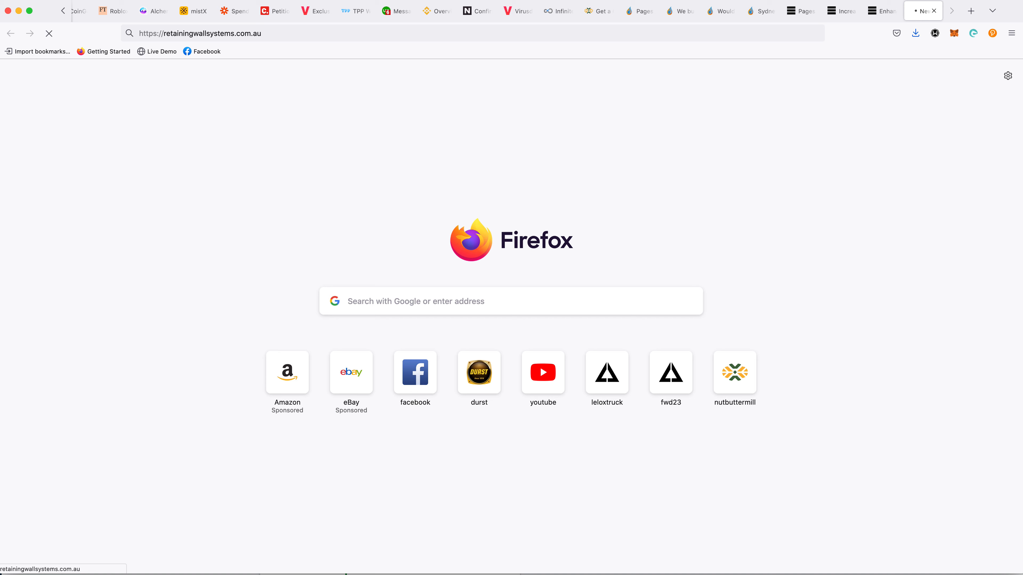
Step: Return to the landing page and review its client testimonials and the sections back up to the main headline
click(880, 11)
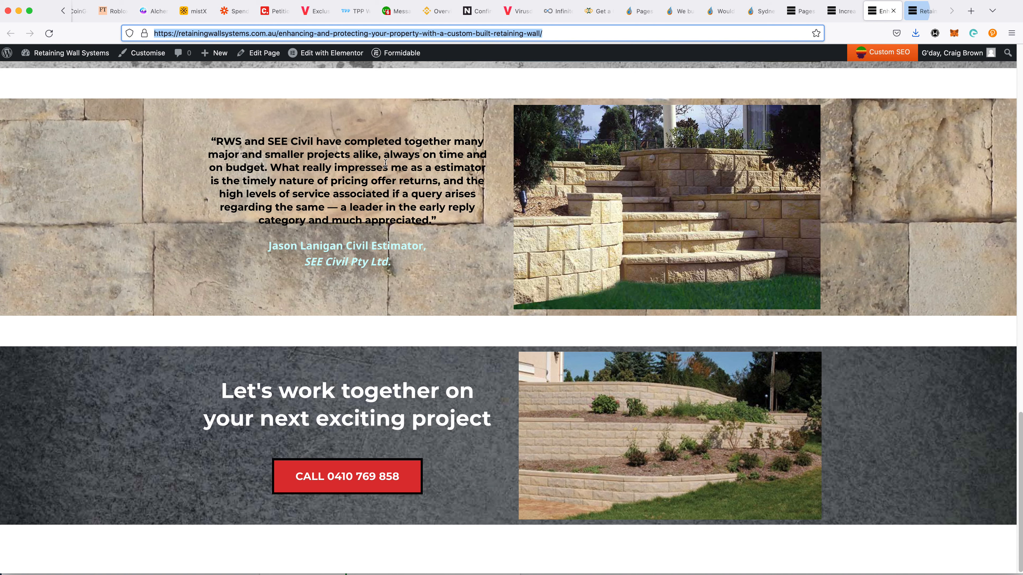
scroll(293, 250, up, 3)
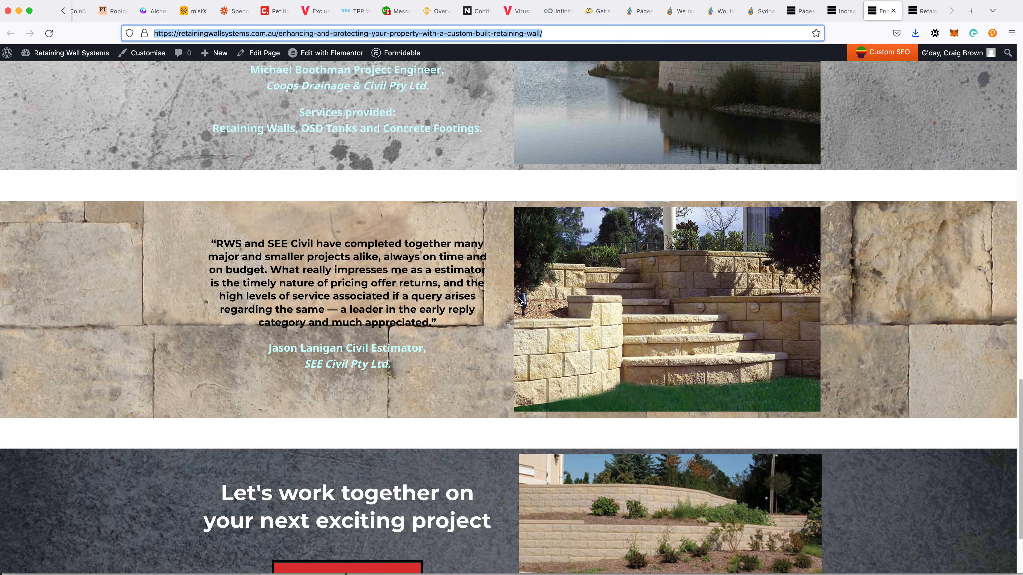
scroll(337, 280, up, 4)
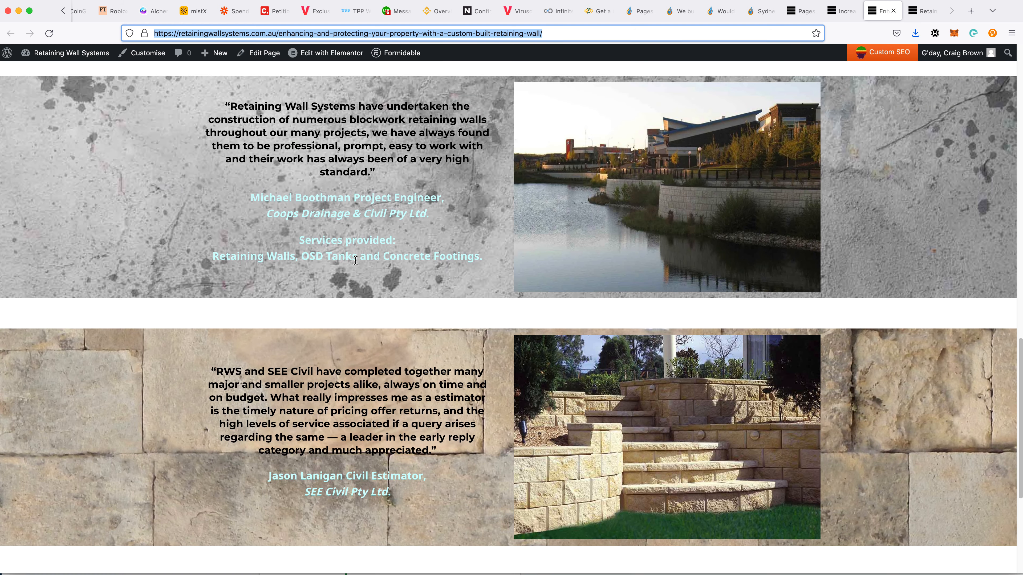
scroll(320, 205, up, 14)
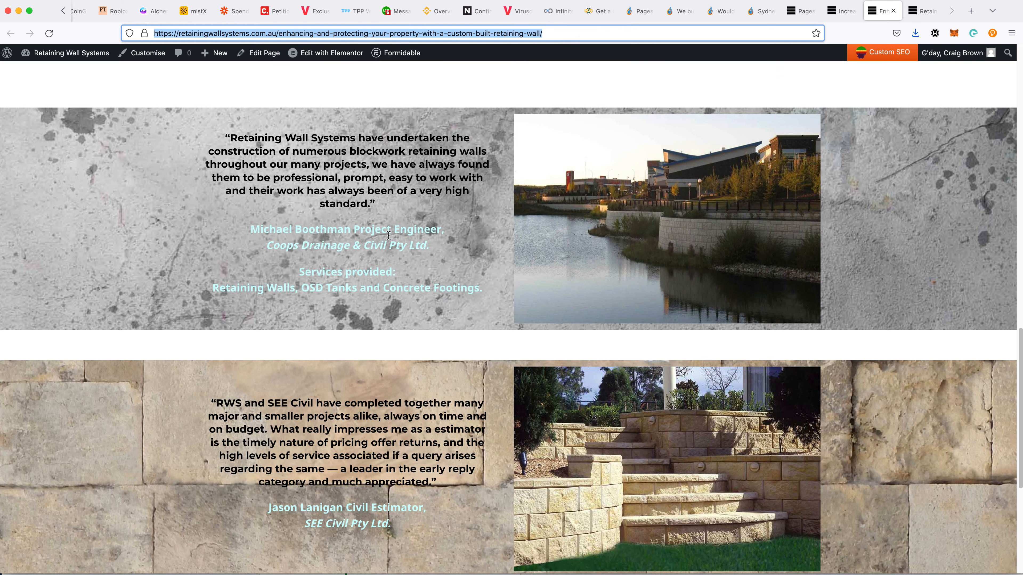
scroll(364, 204, up, 14)
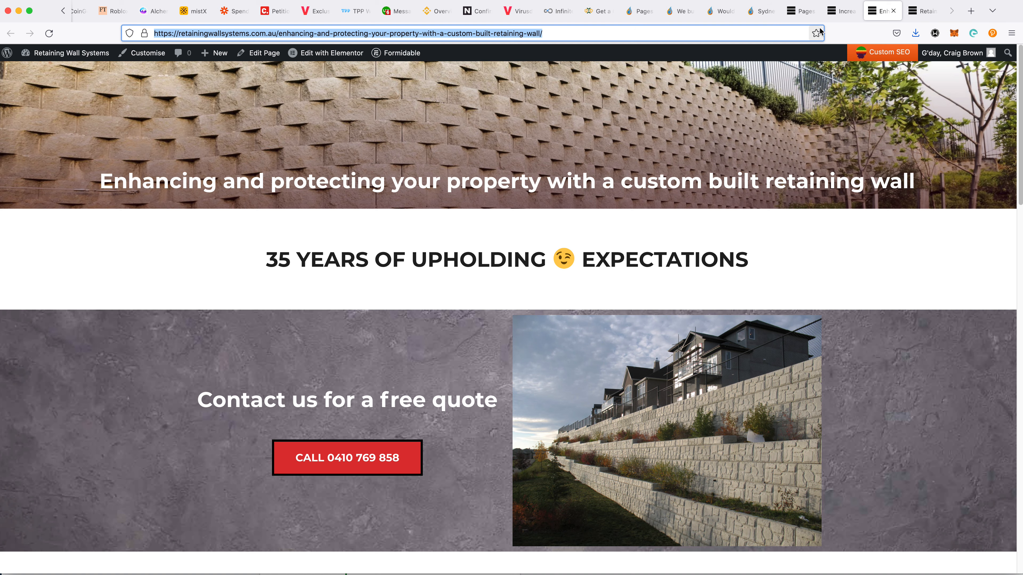
Step: Examine the home page from its navigation menu and banner through the company and team sections to the footer
click(921, 14)
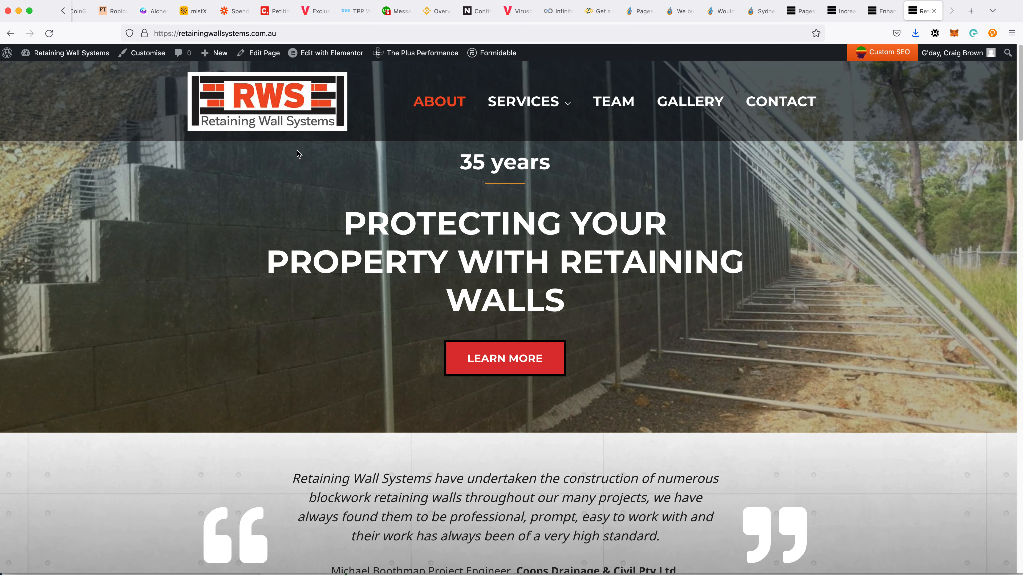
scroll(714, 288, down, 2)
scroll(714, 288, down, 2)
scroll(627, 295, up, 3)
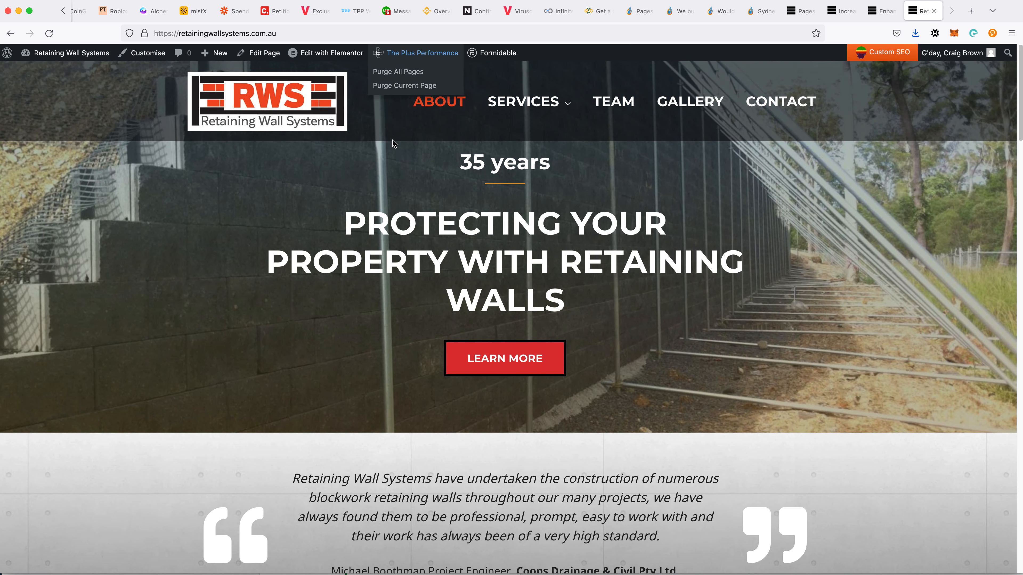
scroll(375, 224, down, 10)
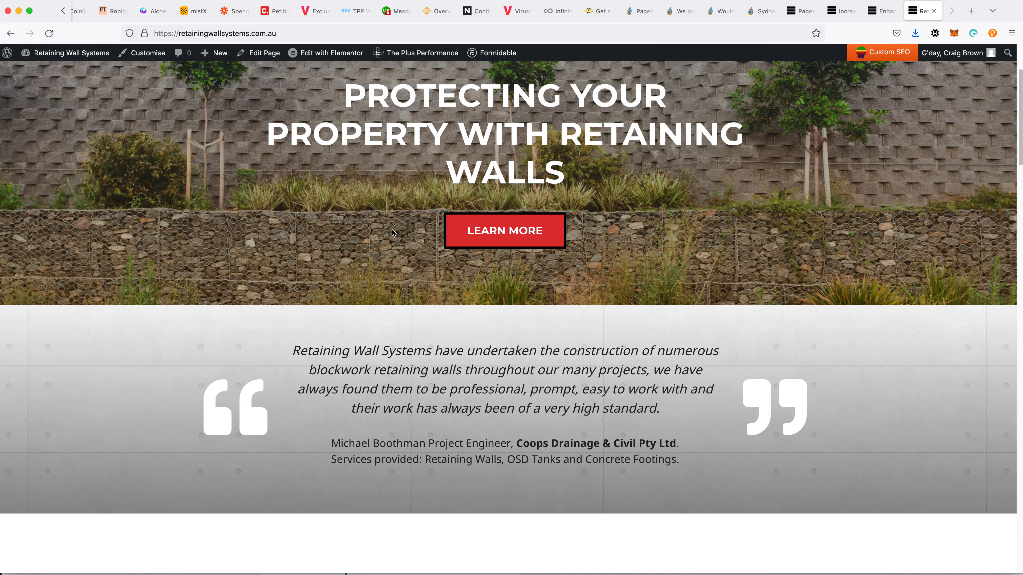
scroll(396, 257, down, 12)
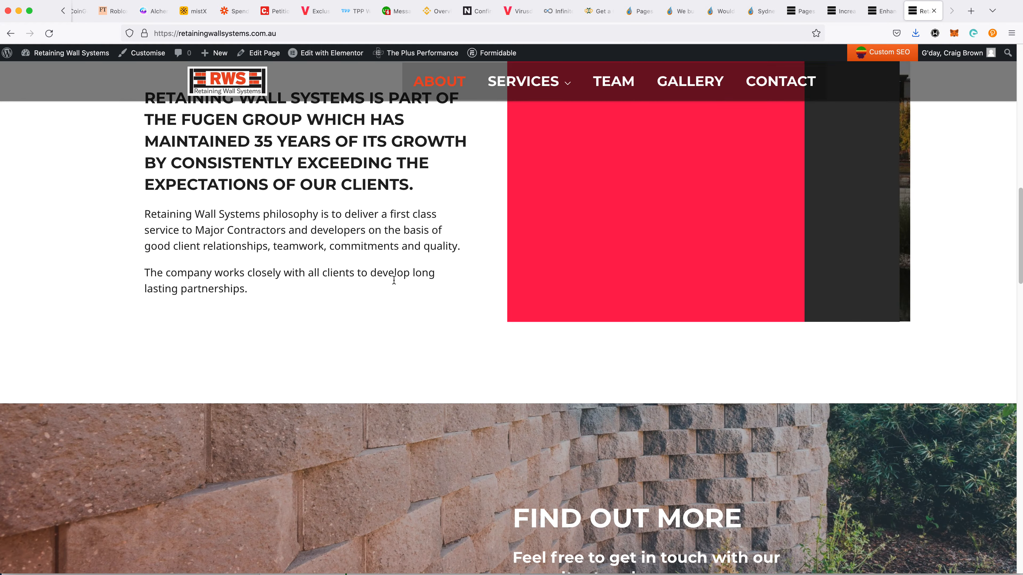
scroll(383, 322, down, 14)
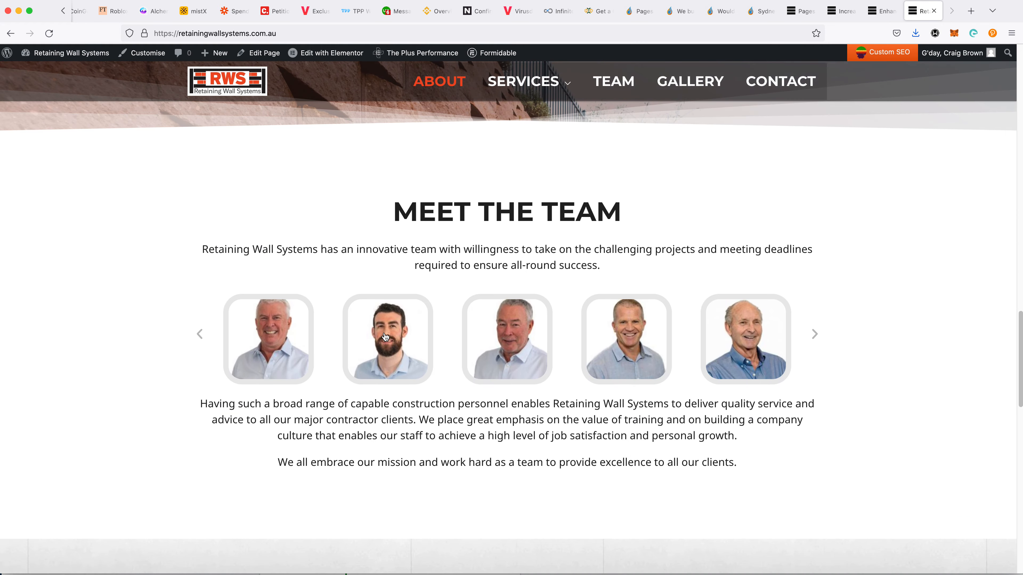
scroll(362, 354, down, 12)
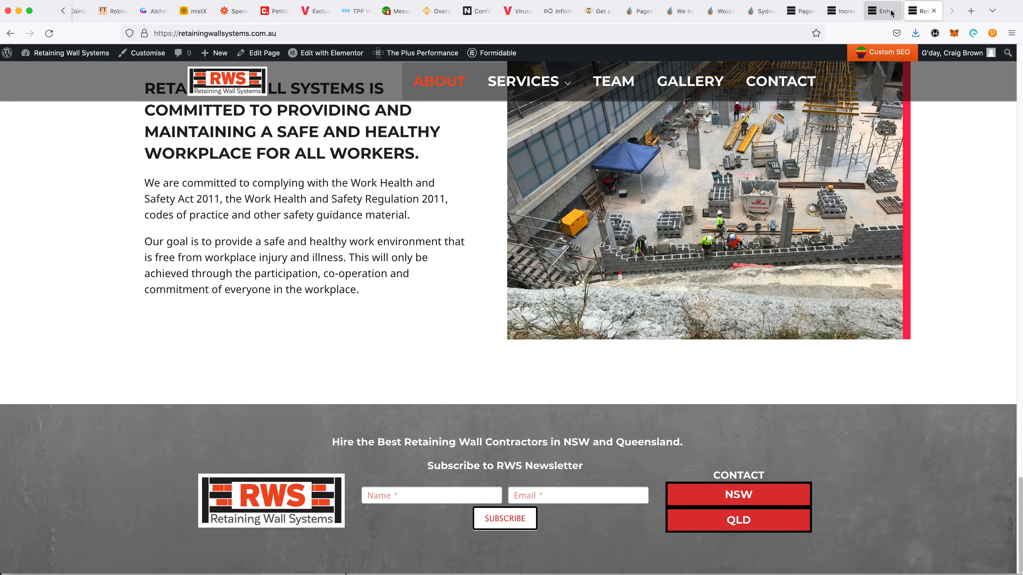
Step: Go back to the landing page and examine its main headline, call button, enquiry form, testimonials and closing call to action
key(ctrl+shift+Tab)
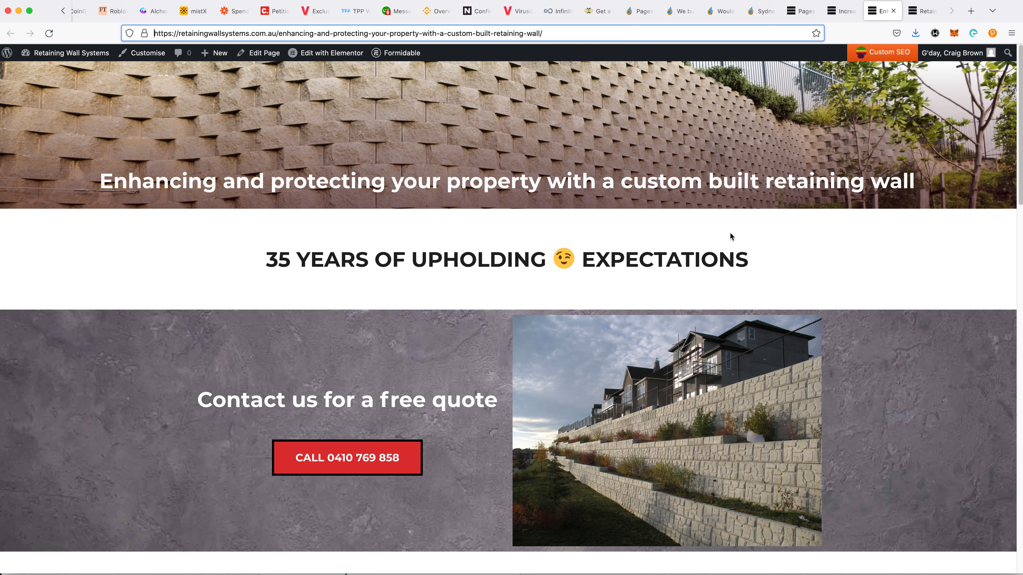
triple_click(370, 189)
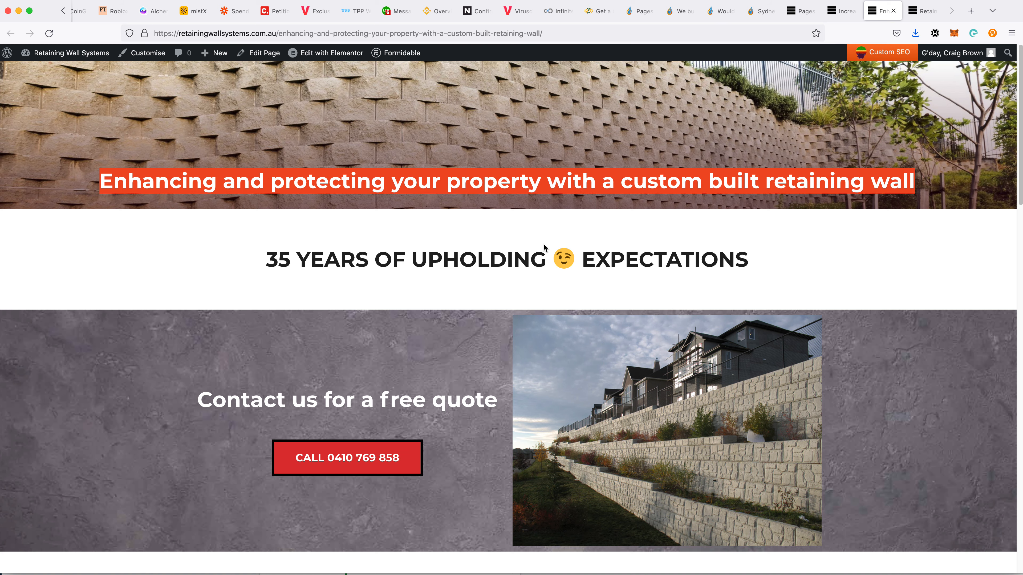
scroll(543, 242, down, 2)
scroll(536, 250, down, 3)
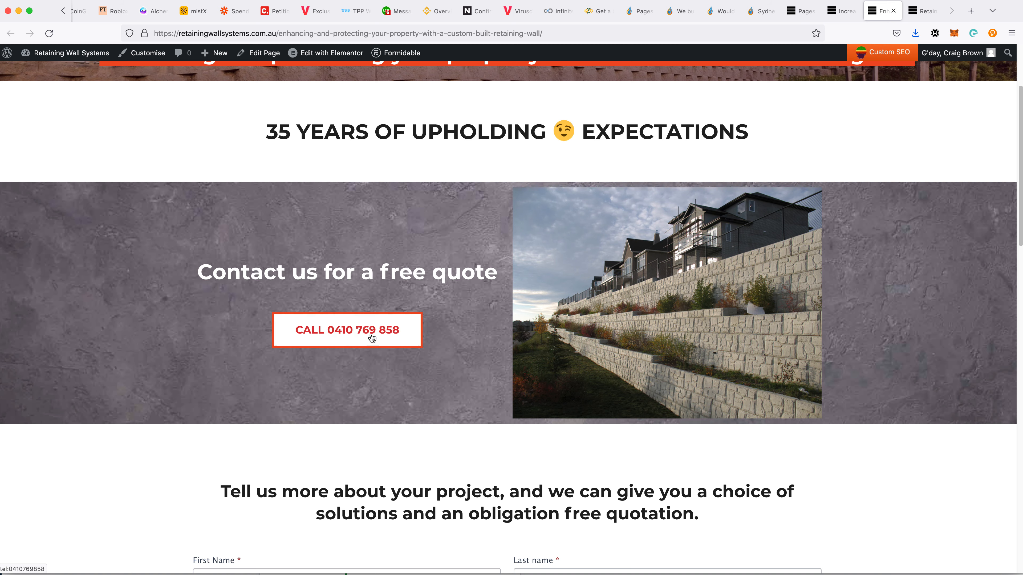
scroll(455, 409, down, 10)
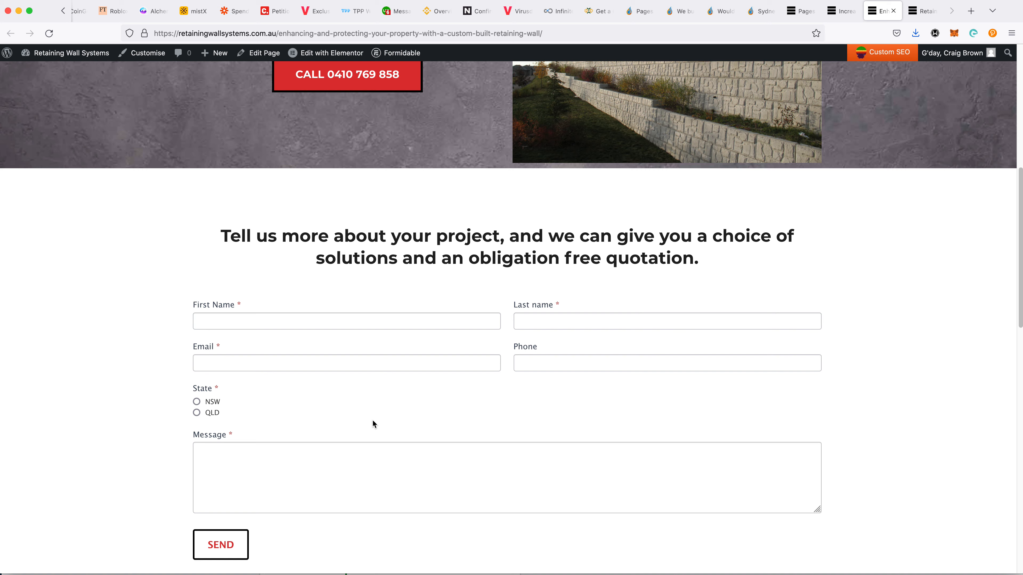
scroll(372, 420, down, 15)
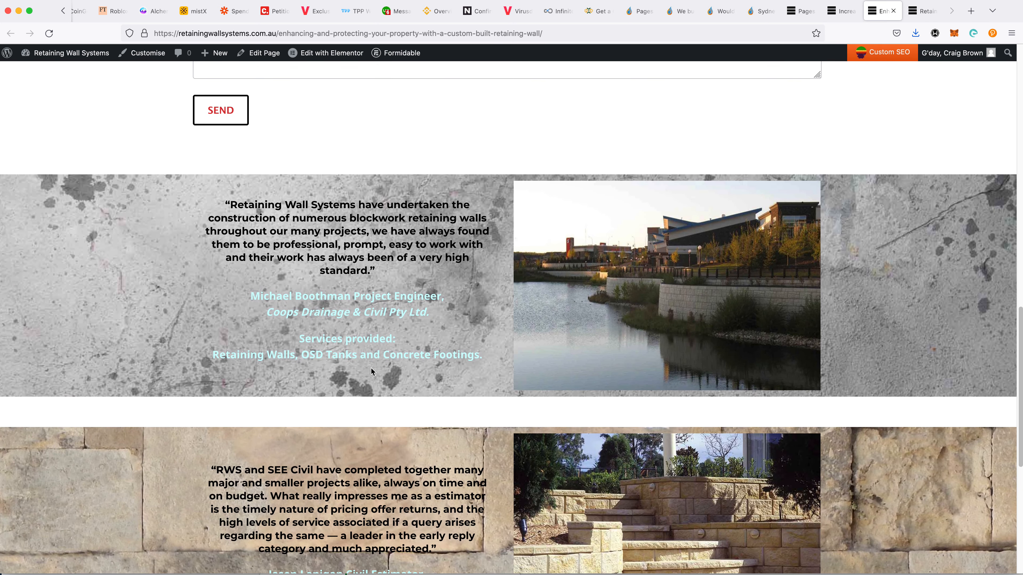
scroll(569, 415, down, 10)
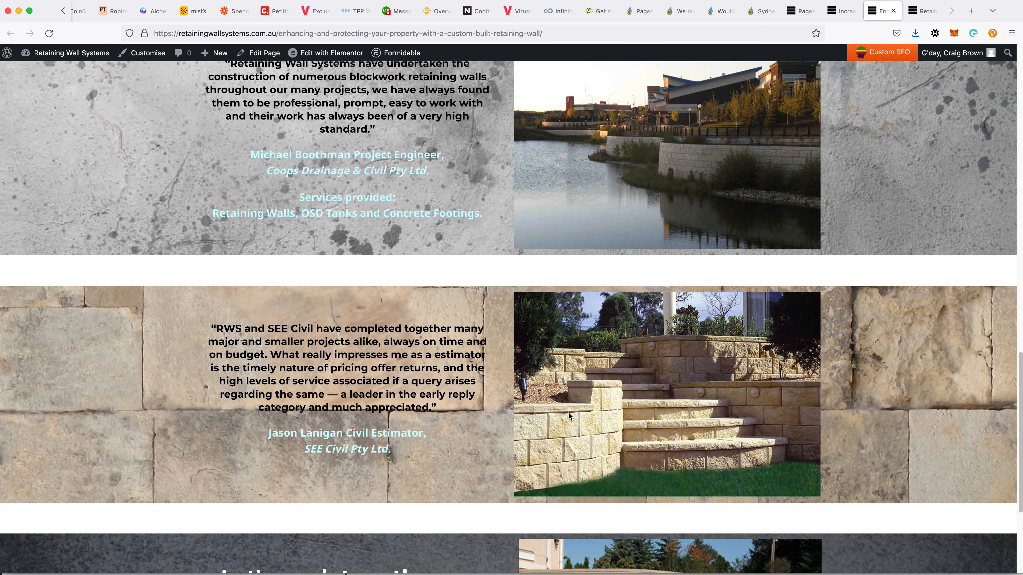
scroll(545, 434, down, 1)
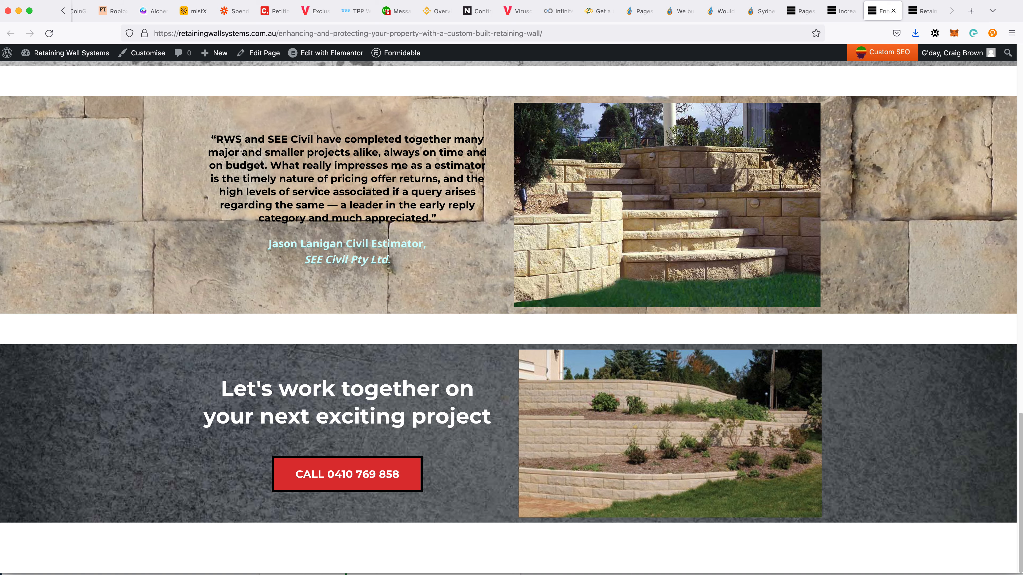
scroll(512, 288, up, 20)
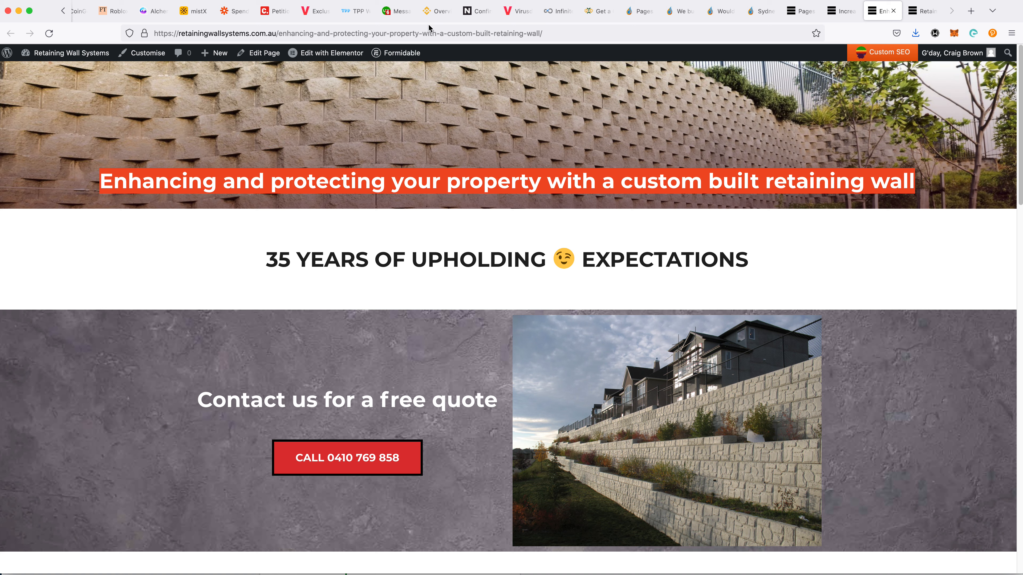
Step: Check the landing page's full web address and revisit its enquiry form for project quotations
click(435, 34)
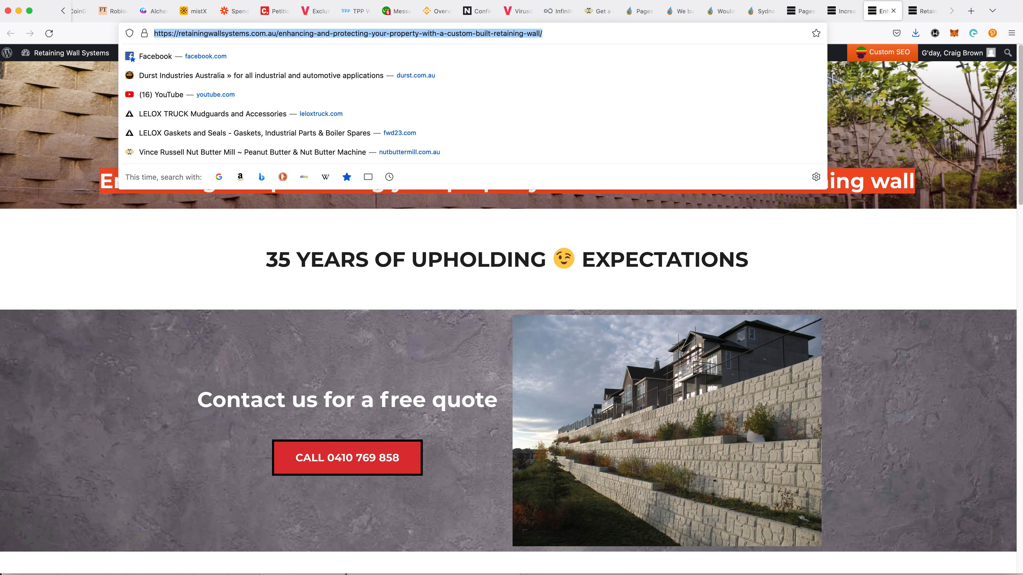
click(271, 370)
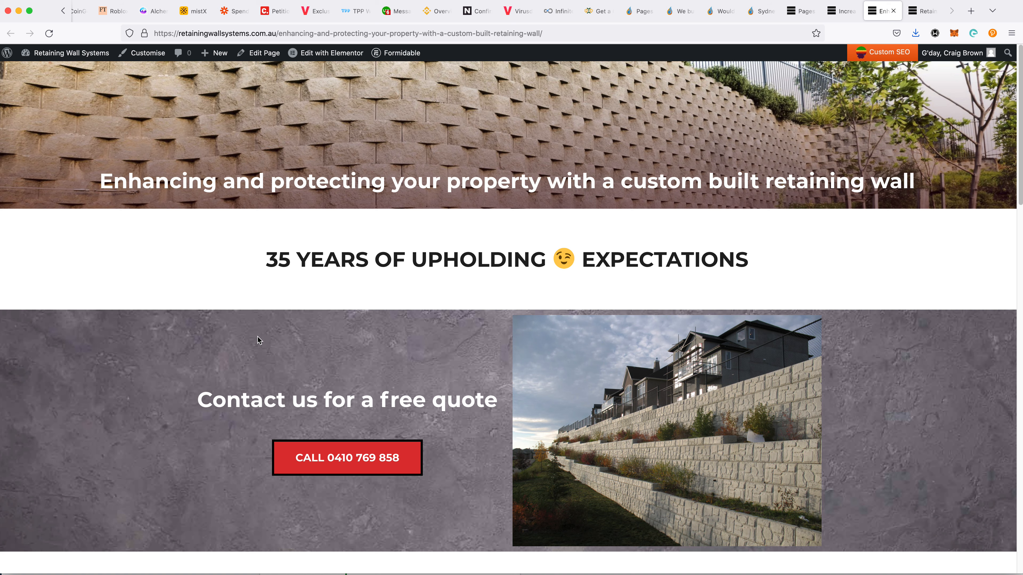
scroll(258, 337, down, 20)
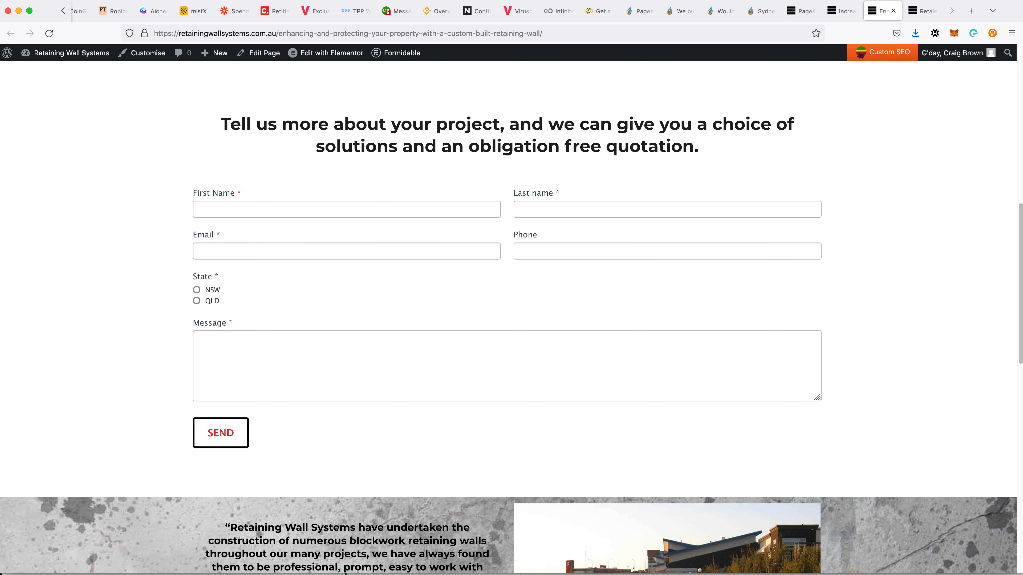
Step: Switch to Google Ads and set up a new campaign with the Sales goal and the Search campaign type
scroll(508, 318, up, 20)
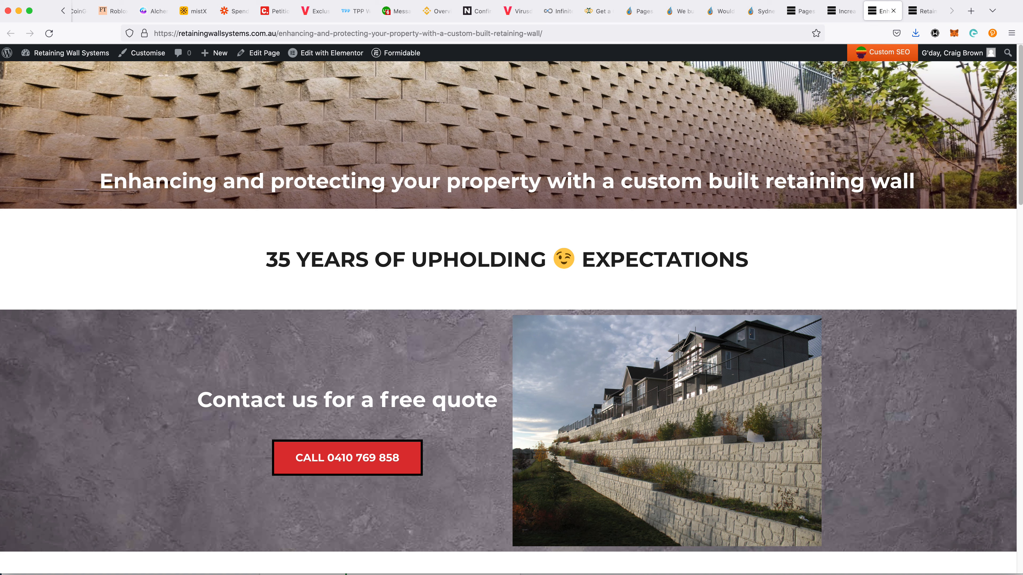
key(super+Tab)
click(295, 170)
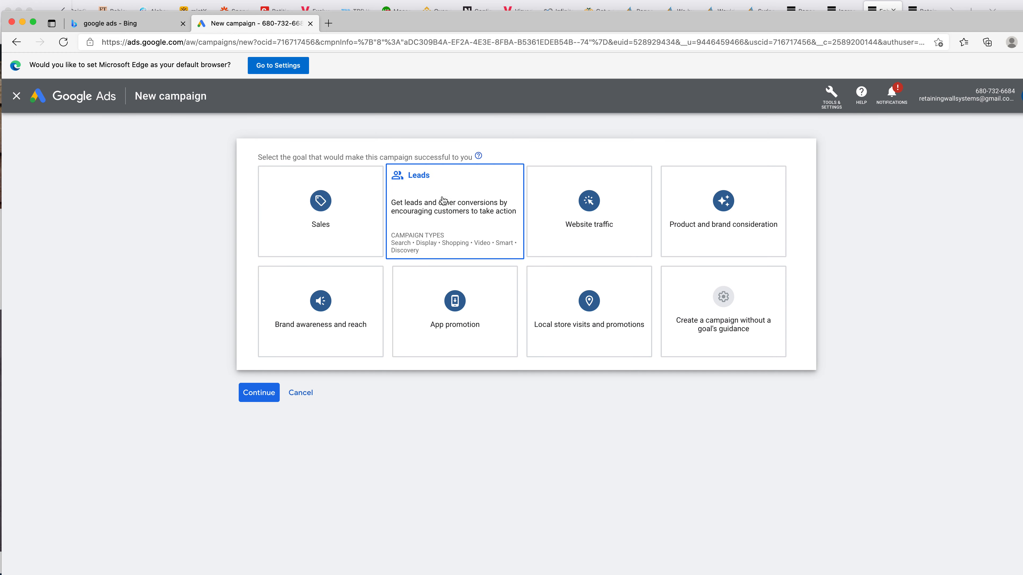
click(321, 201)
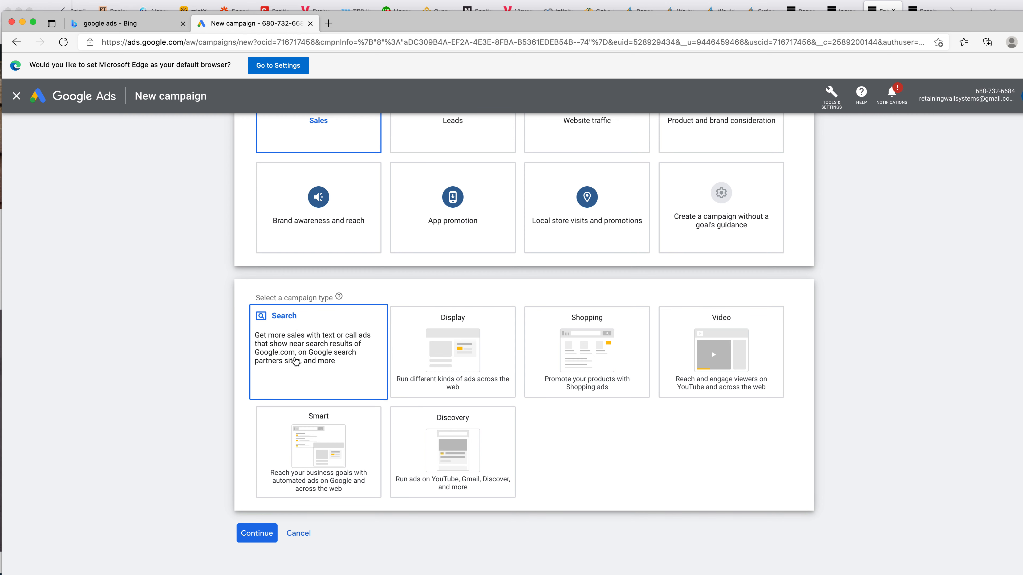
click(296, 361)
Step: Choose website visits and phone calls as ways to reach the goal, with Australia as the phone number's country
scroll(296, 358, down, 5)
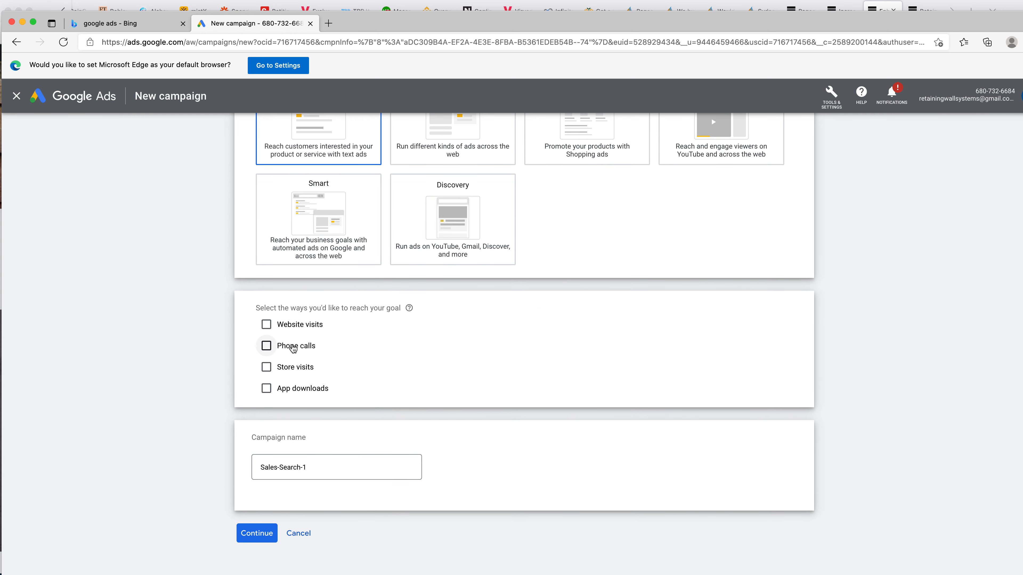
click(301, 329)
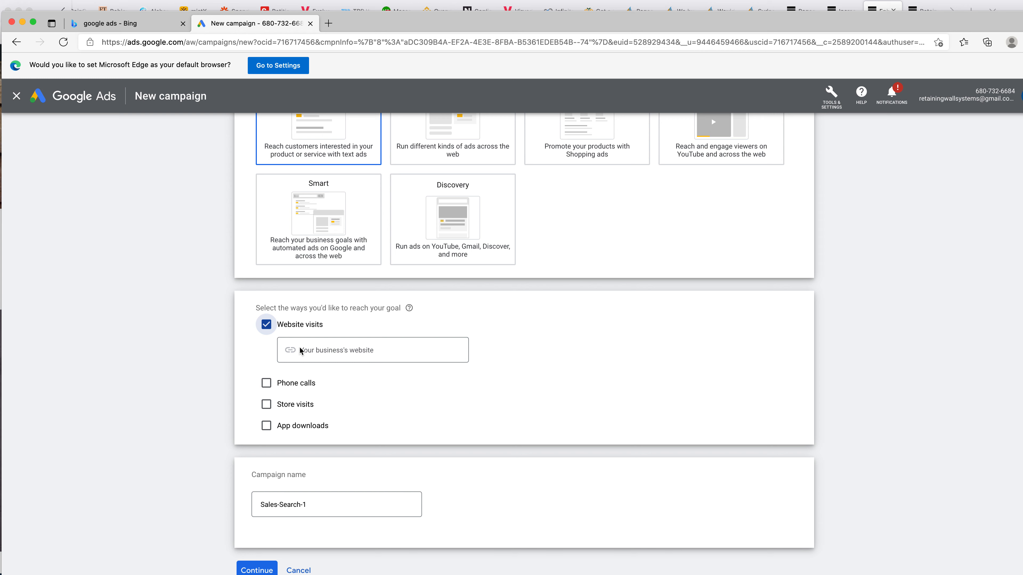
click(288, 390)
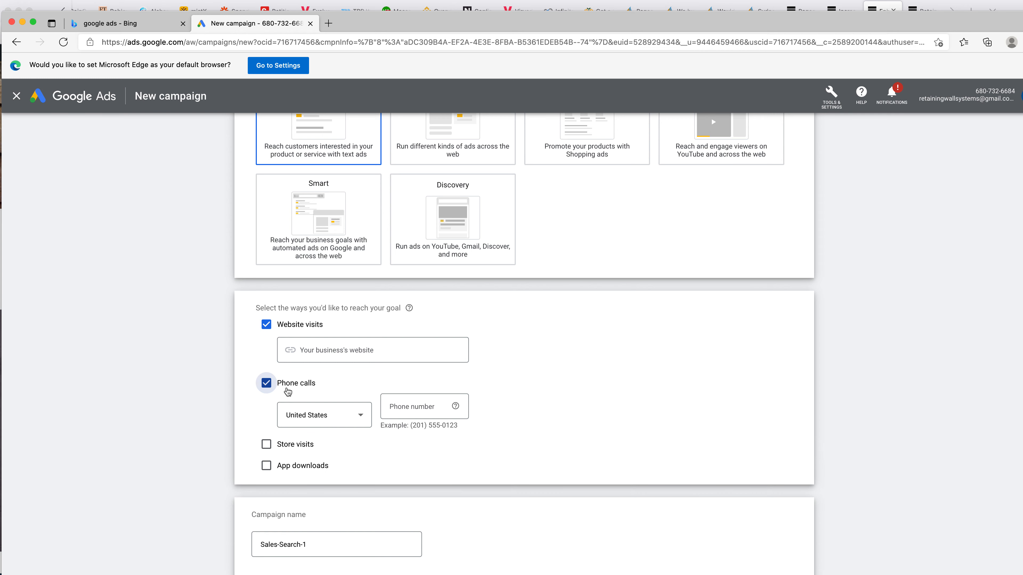
click(293, 415)
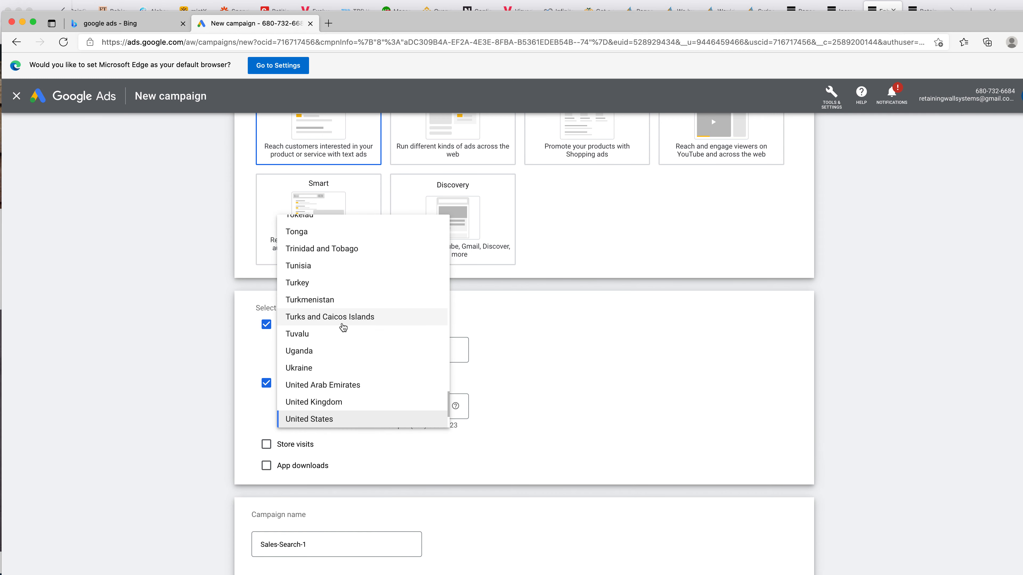
scroll(344, 327, up, 20)
scroll(342, 326, down, 1)
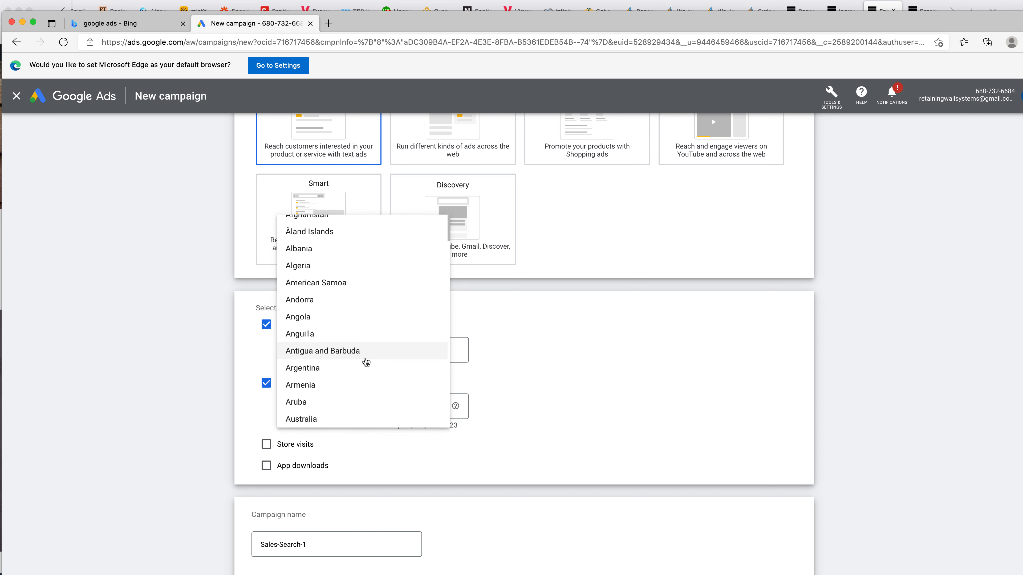
click(374, 420)
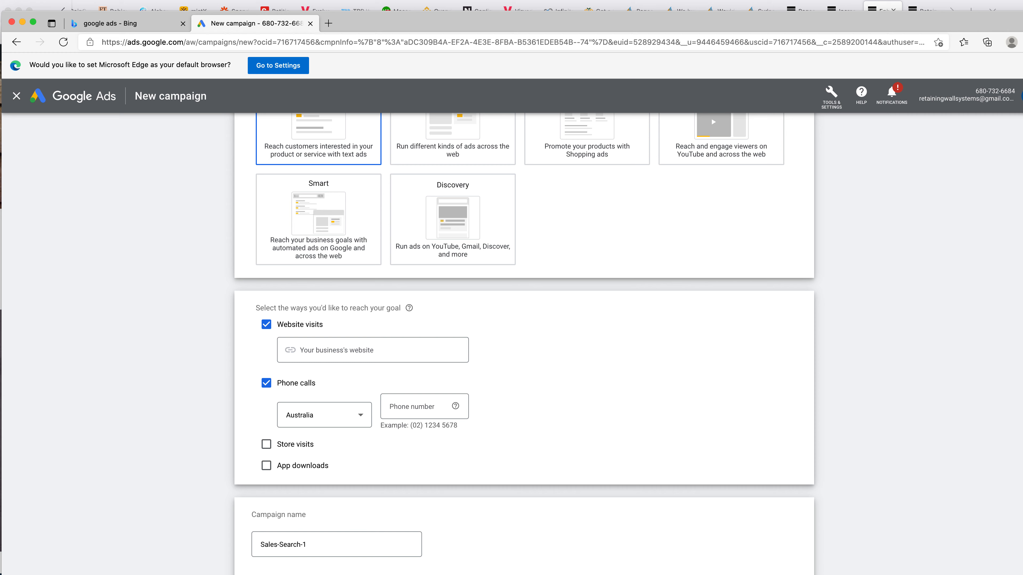
Step: Copy the business phone number from the landing page's call button into the campaign's phone number field and remove the leading space
key(super+Tab)
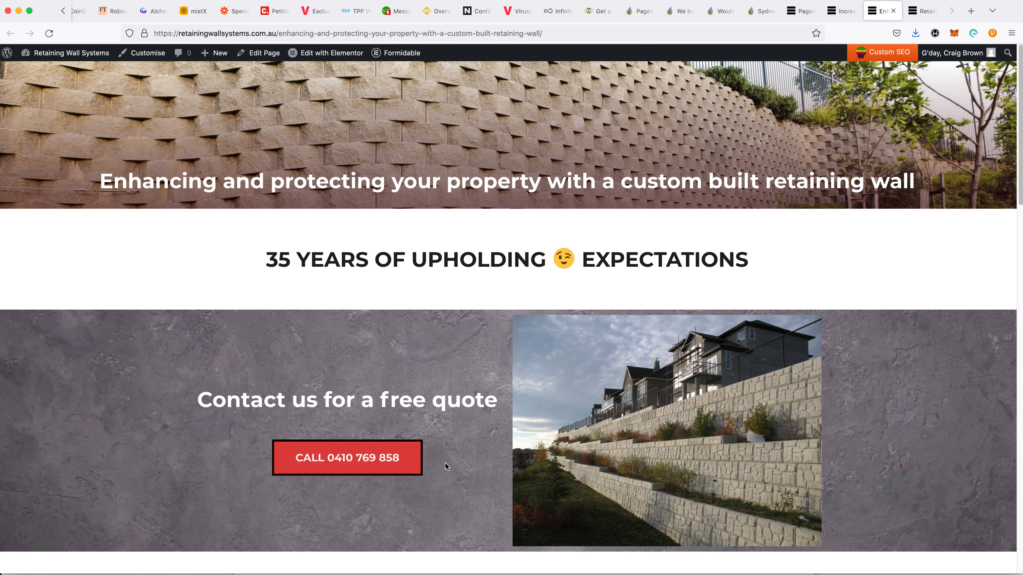
drag(403, 458, 325, 462)
key(super+c)
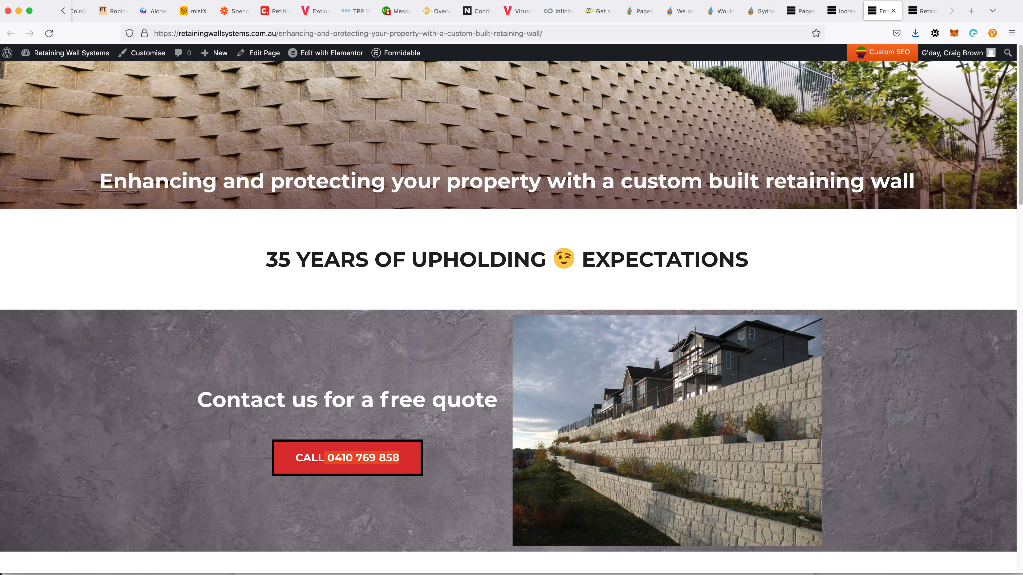
key(super+Tab)
click(400, 414)
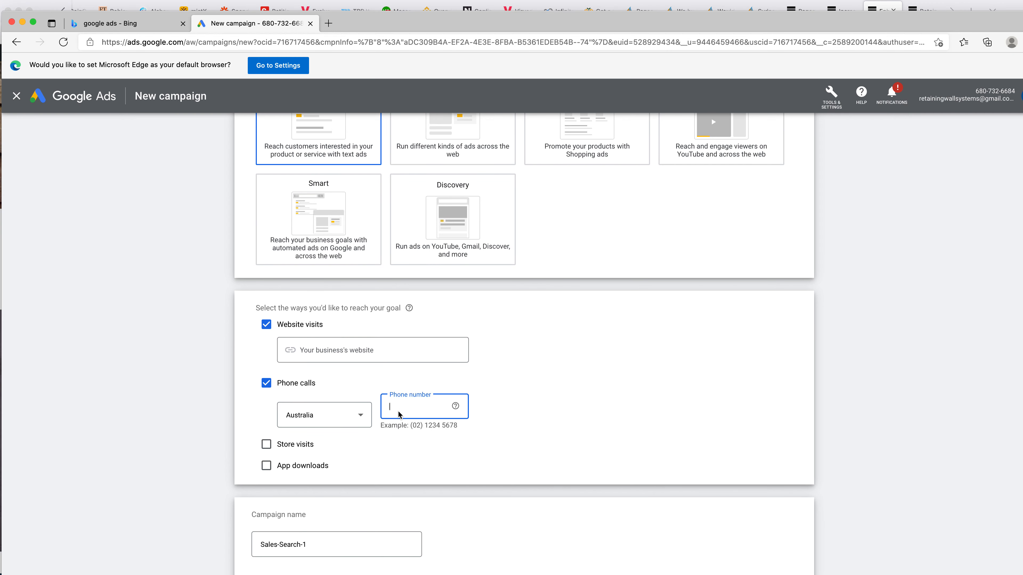
key(super+v)
key(super+a)
key(Left)
key(BackSpace)
key(super+a)
key(Right)
Step: Name the campaign "Enhancing and protecting your property" using the landing page's headline text, and continue to budget and bidding
scroll(447, 370, down, 3)
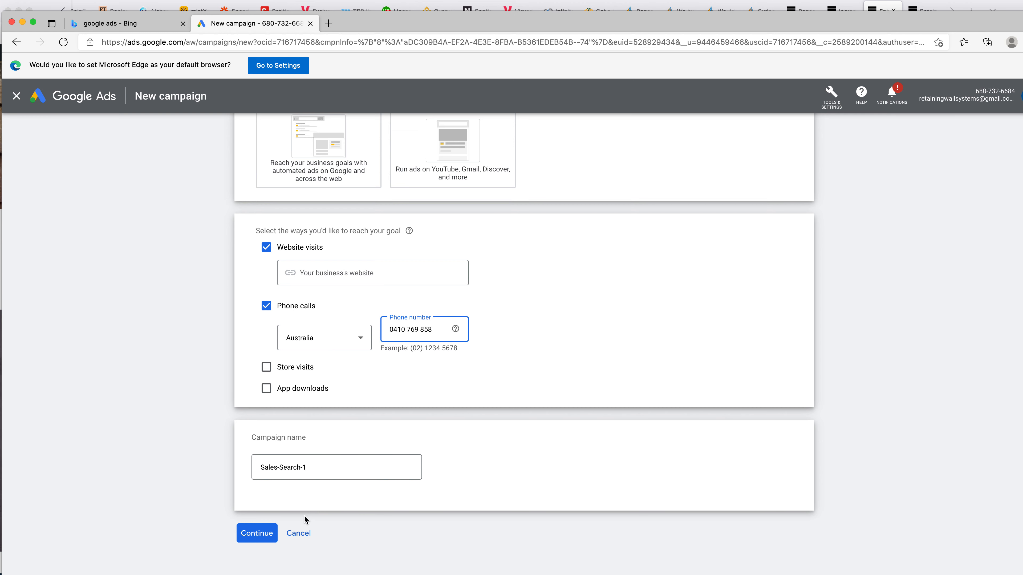
double_click(328, 465)
key(super+a)
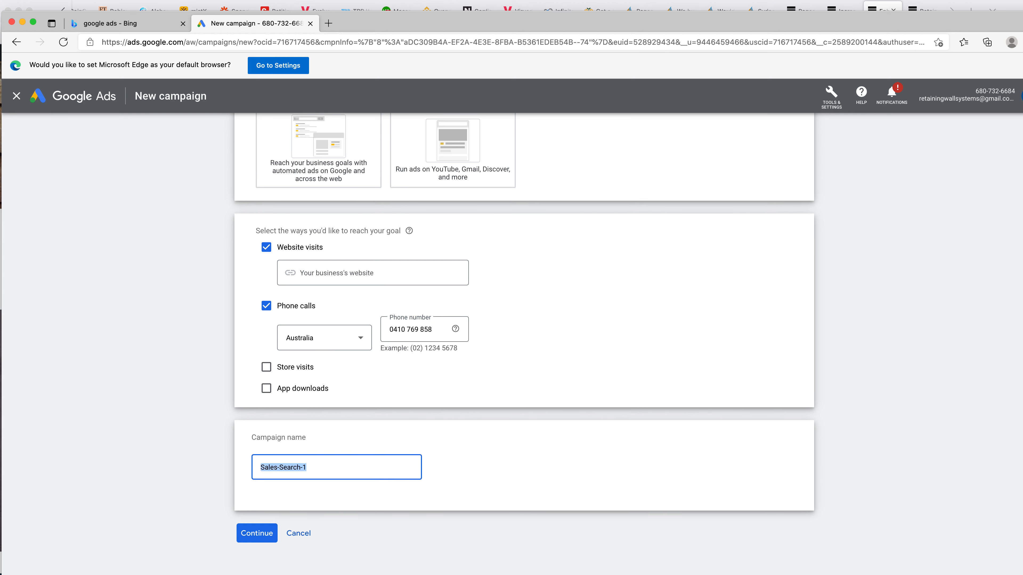
key(super+Tab)
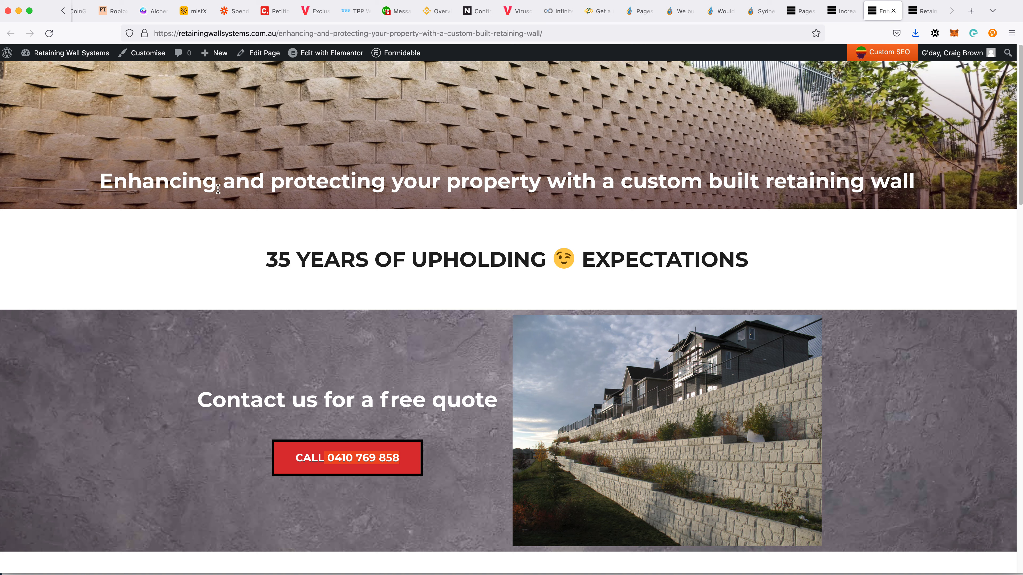
double_click(165, 180)
drag(165, 179, 471, 182)
key(super+c)
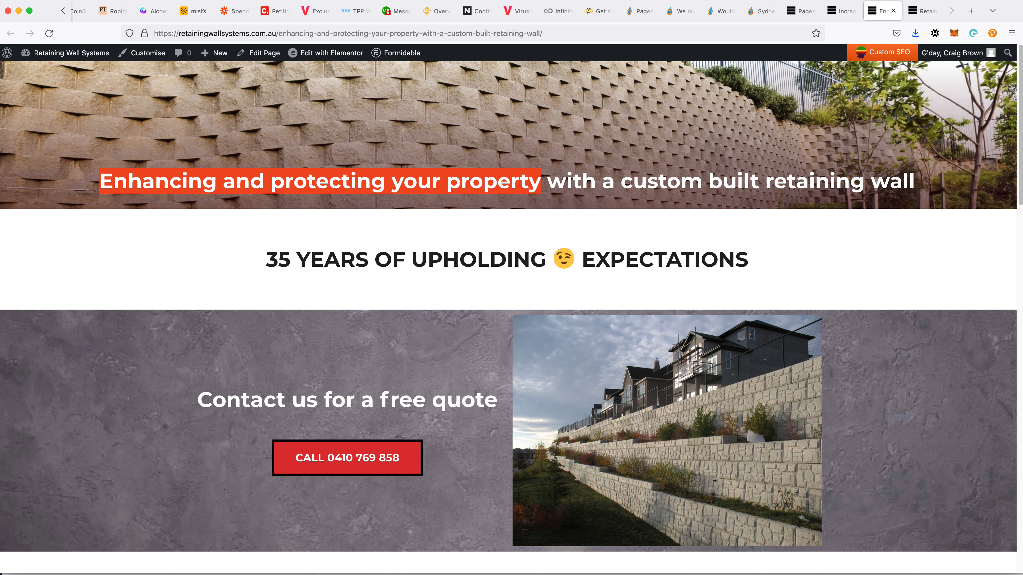
key(super+Tab)
key(super+v)
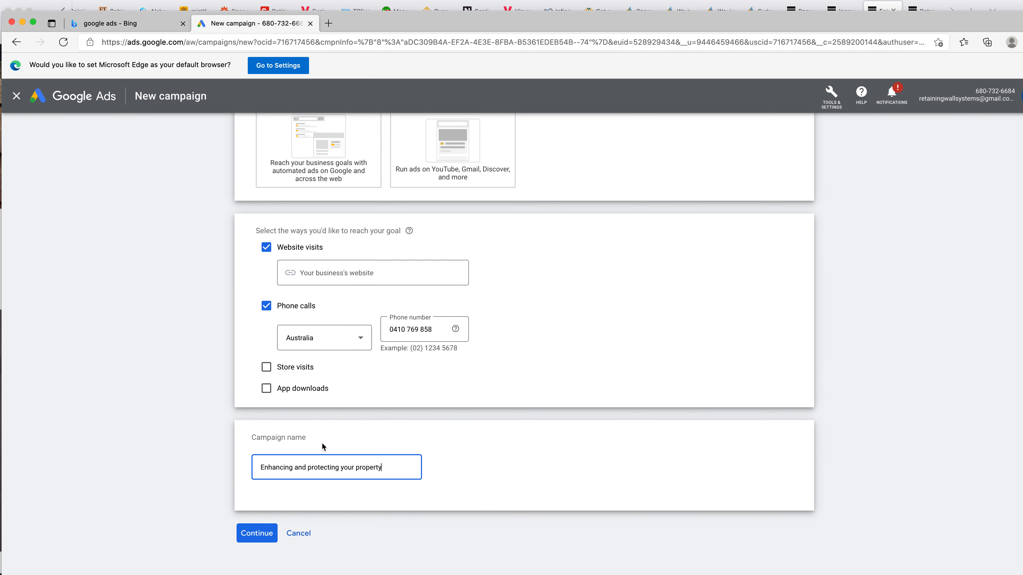
click(264, 539)
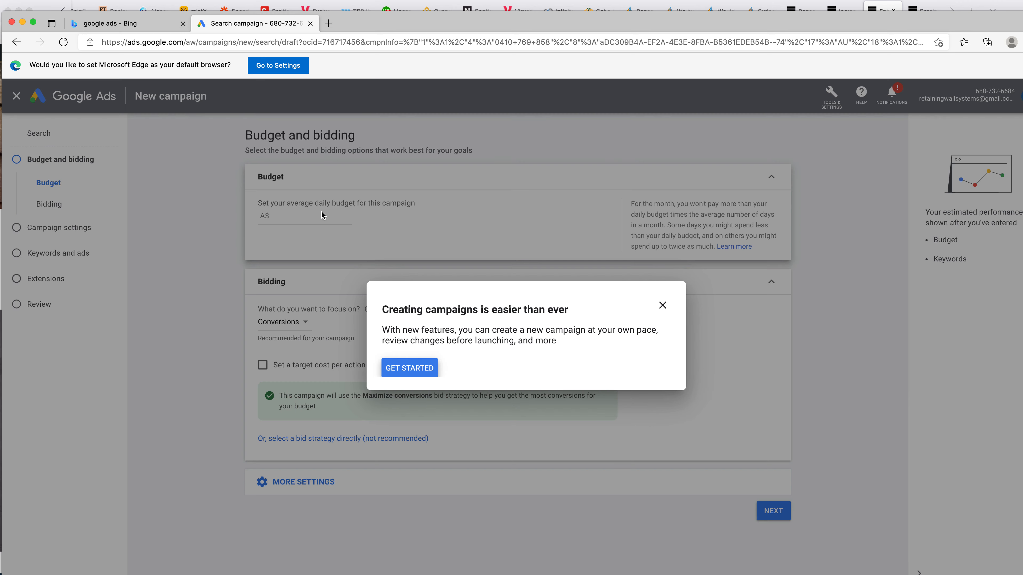
Step: Start the campaign creation guide, exit it at its first tip and leave without rating it
click(663, 307)
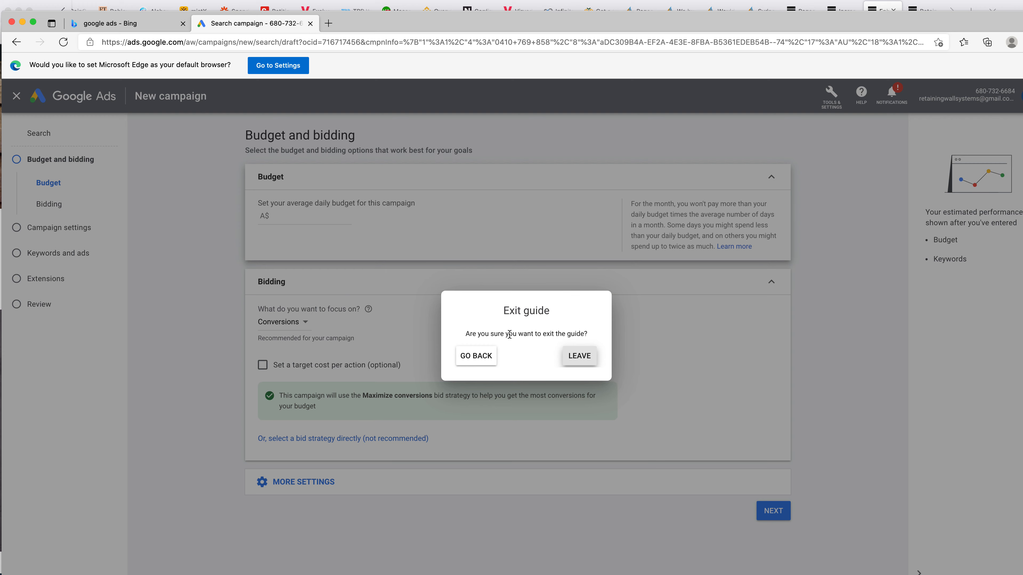
click(481, 360)
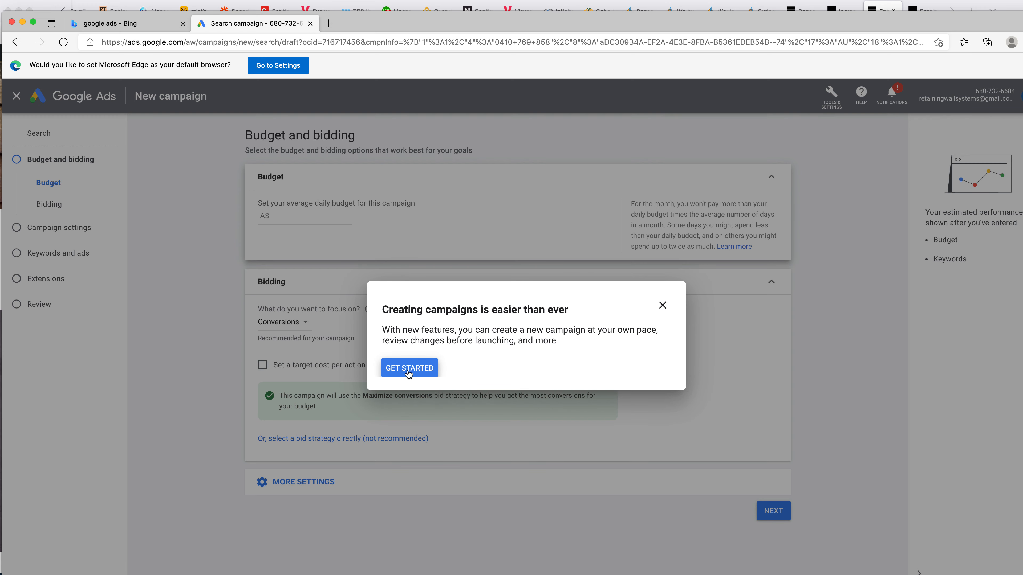
click(416, 370)
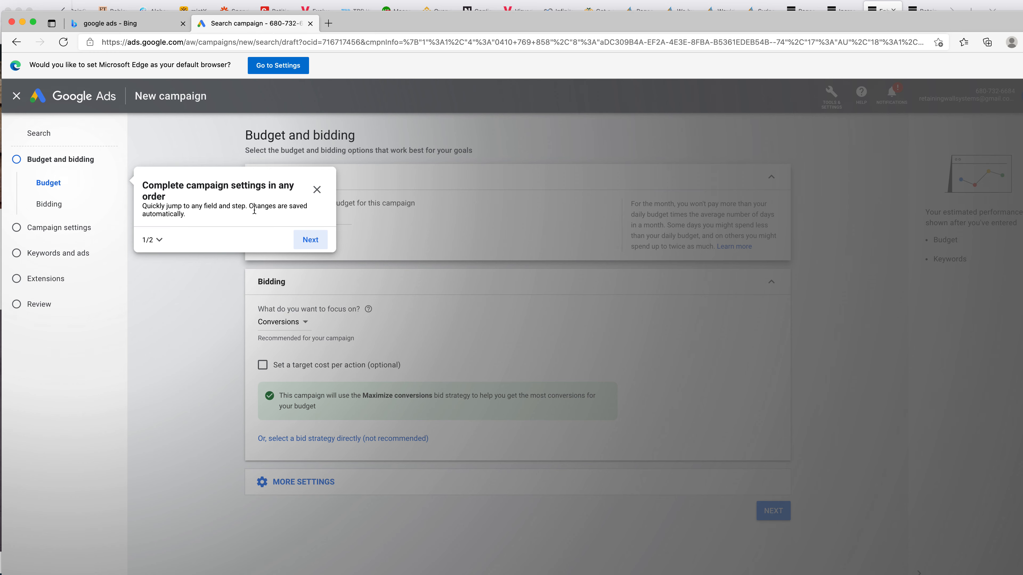
click(317, 189)
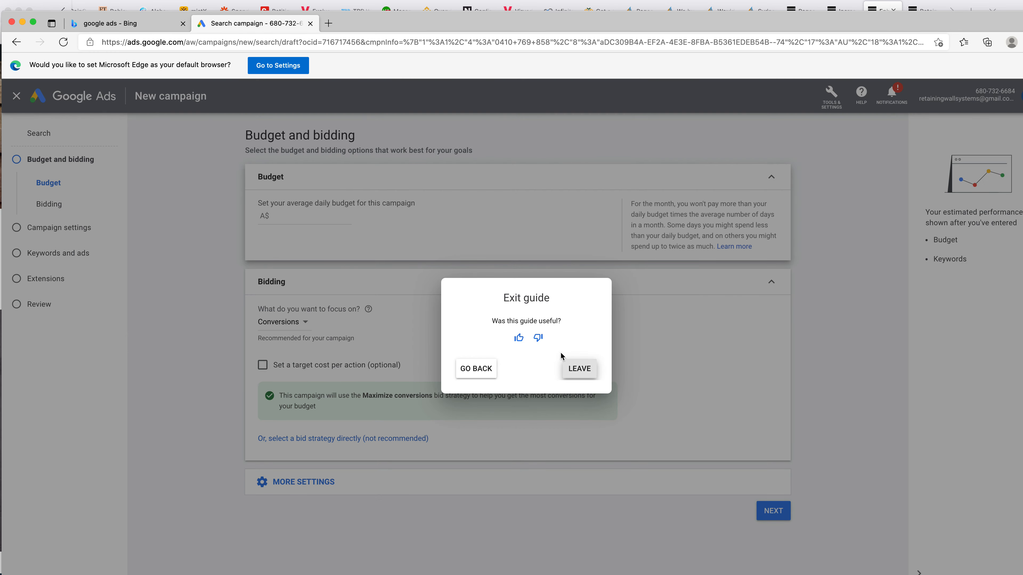
click(584, 368)
Step: Set the average daily budget to A$5.00 and enable a target cost per action of A$2.00
click(318, 213)
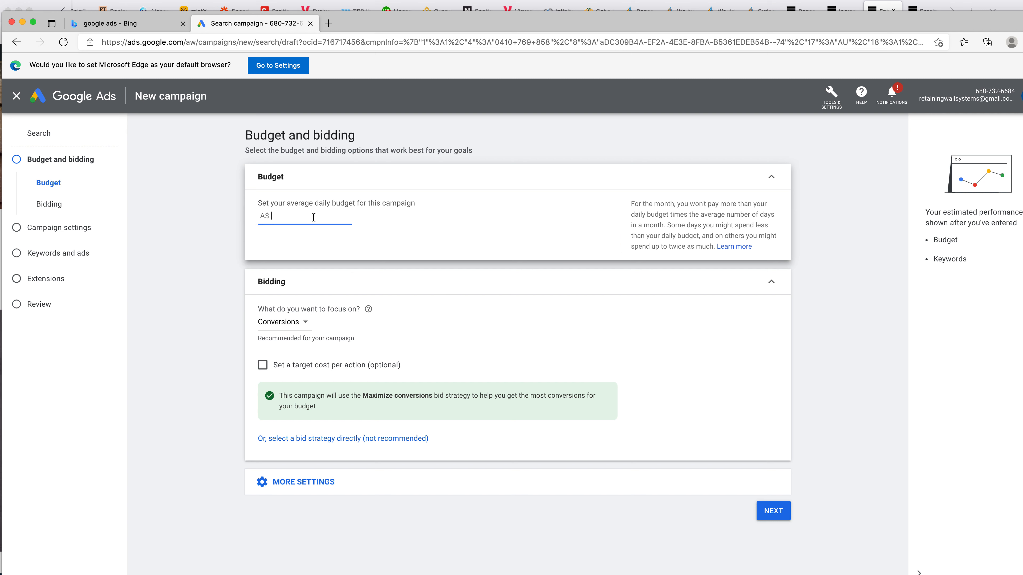
text(5)
click(291, 369)
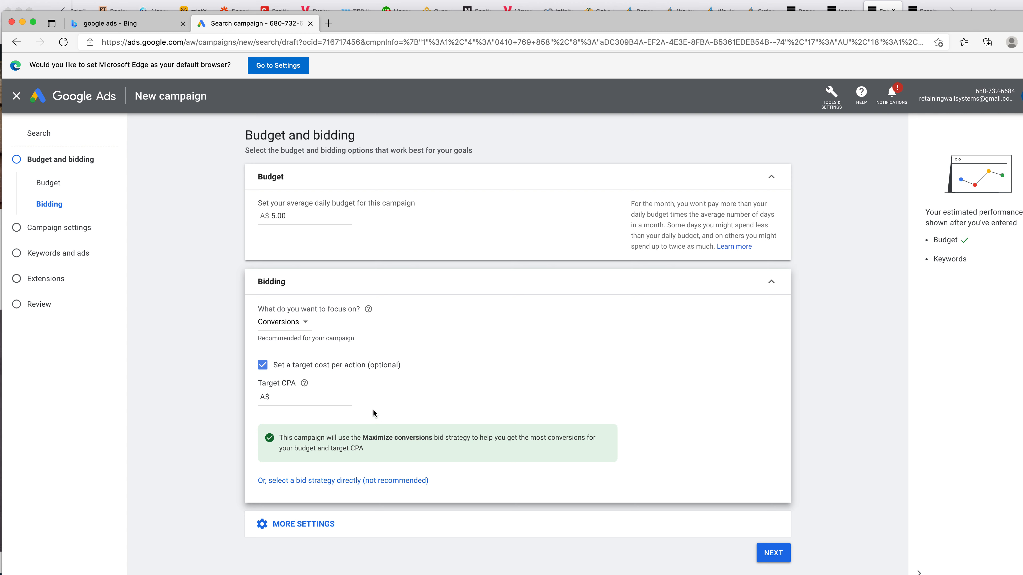
click(293, 396)
Step: Check the additional ad rotation and conversions settings, and continue to the campaign settings
click(331, 524)
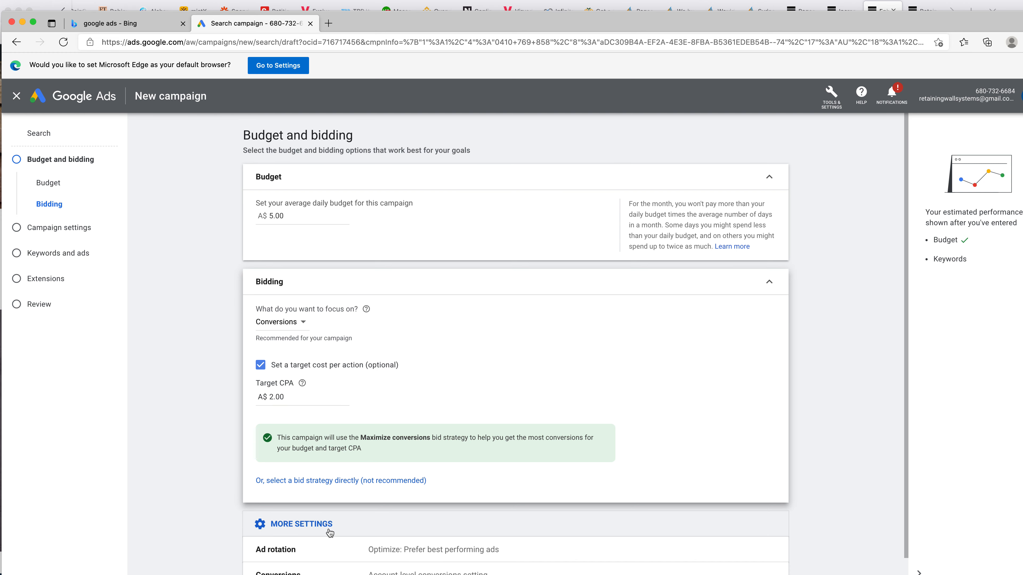
scroll(363, 484, down, 1)
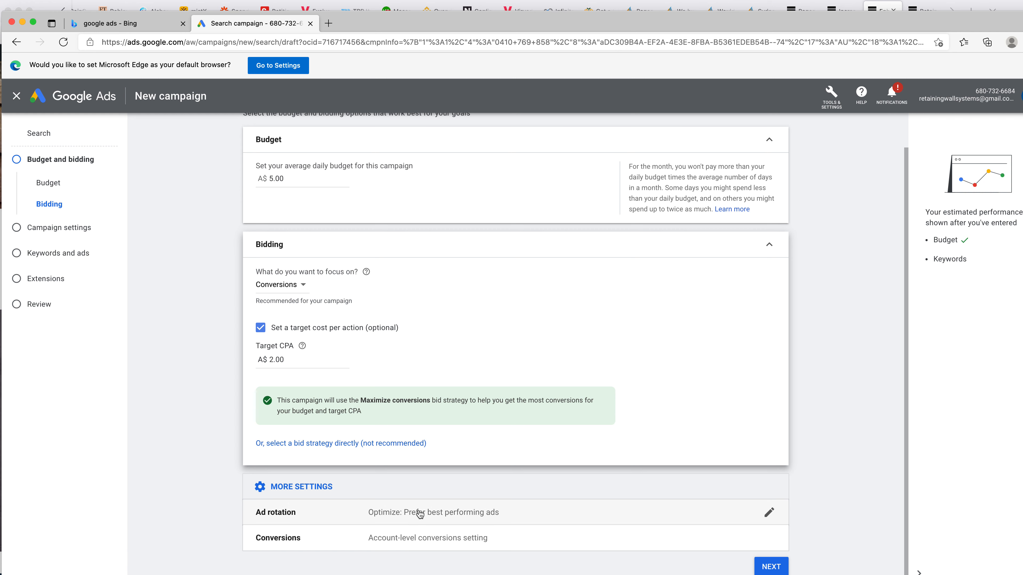
click(770, 569)
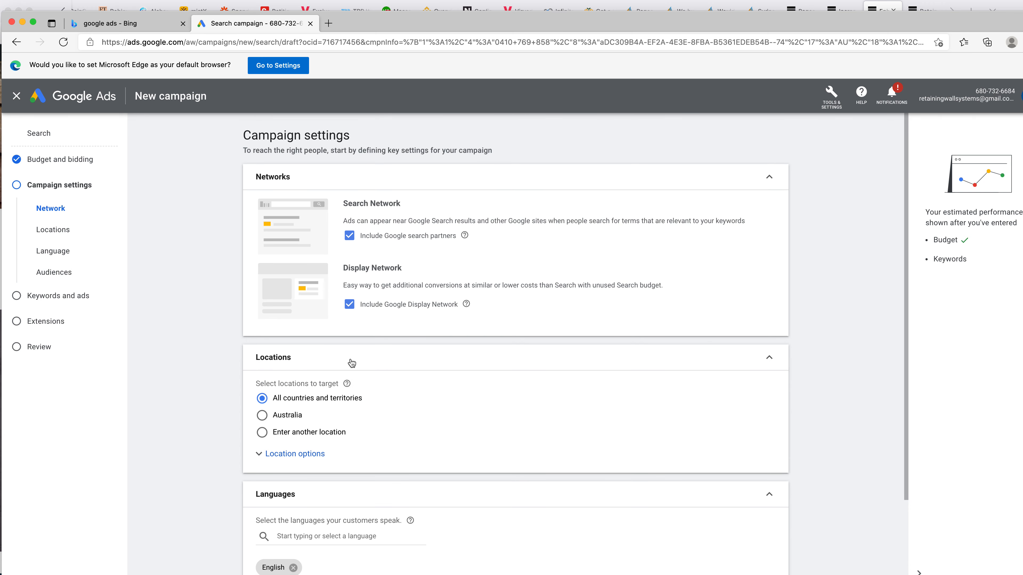
Step: Target the states of New South Wales and Queensland, Australia, as custom campaign locations
click(281, 419)
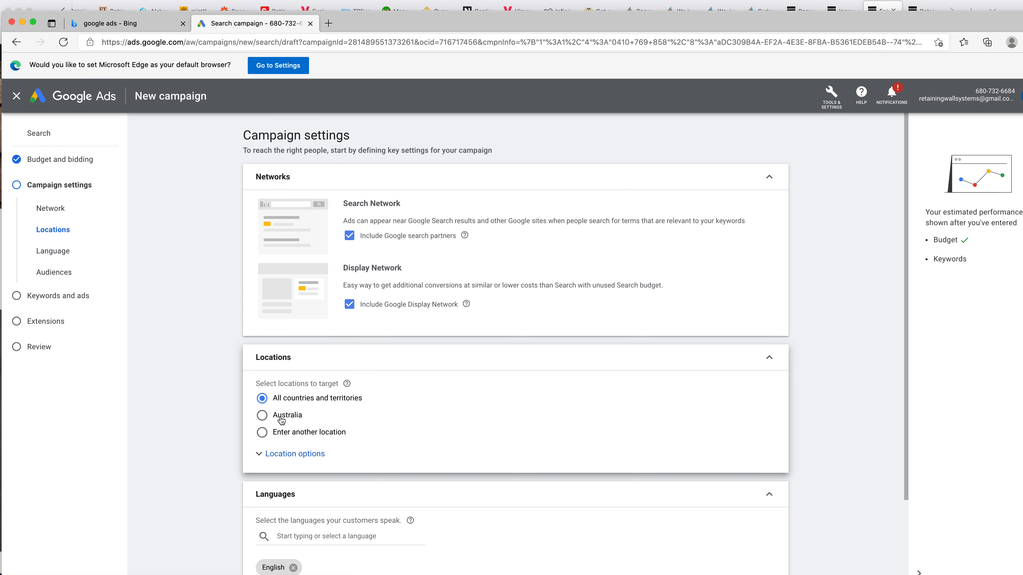
click(281, 434)
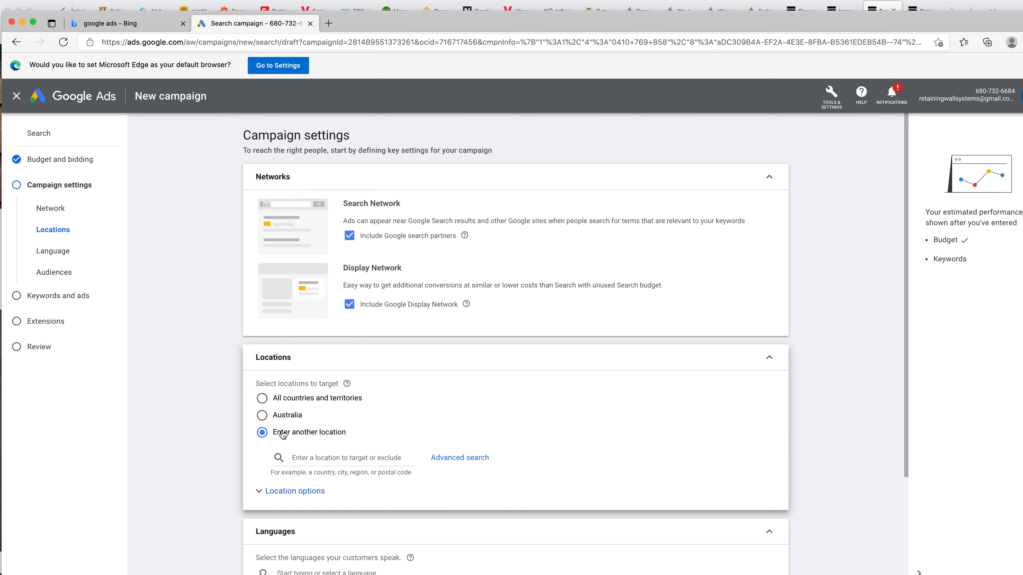
click(306, 458)
text(NSW)
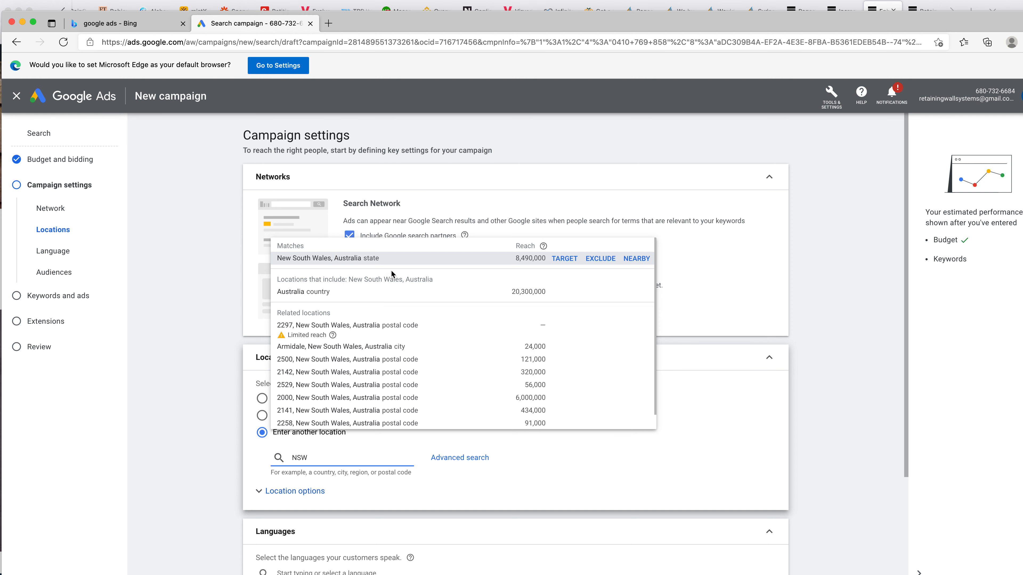
click(566, 259)
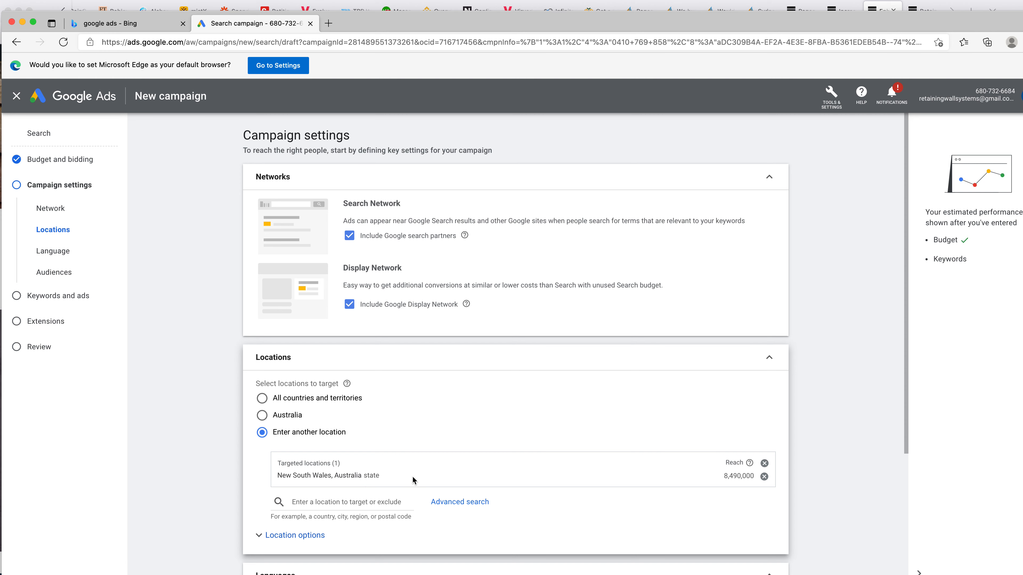
click(361, 498)
text(Qld)
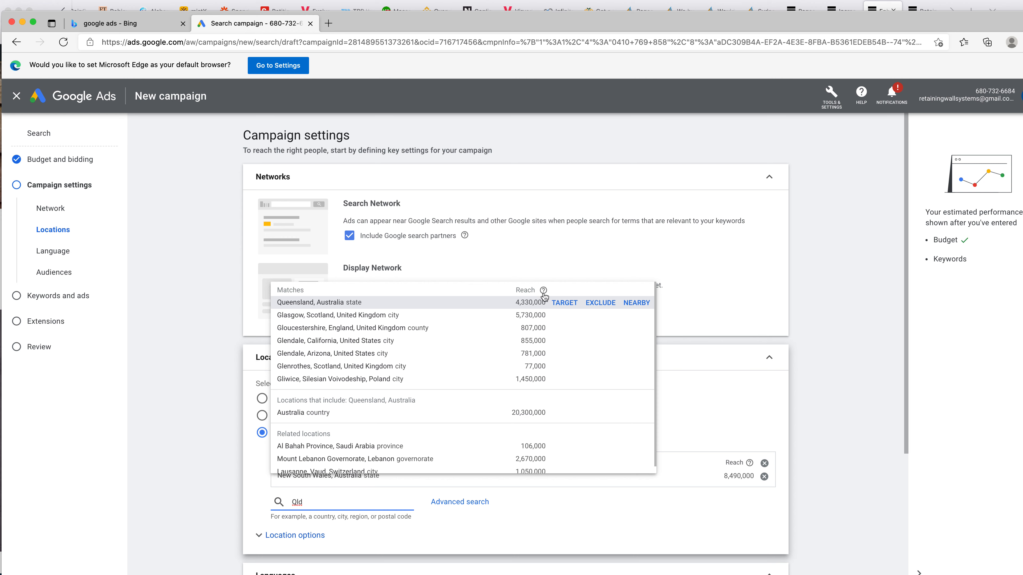
click(565, 303)
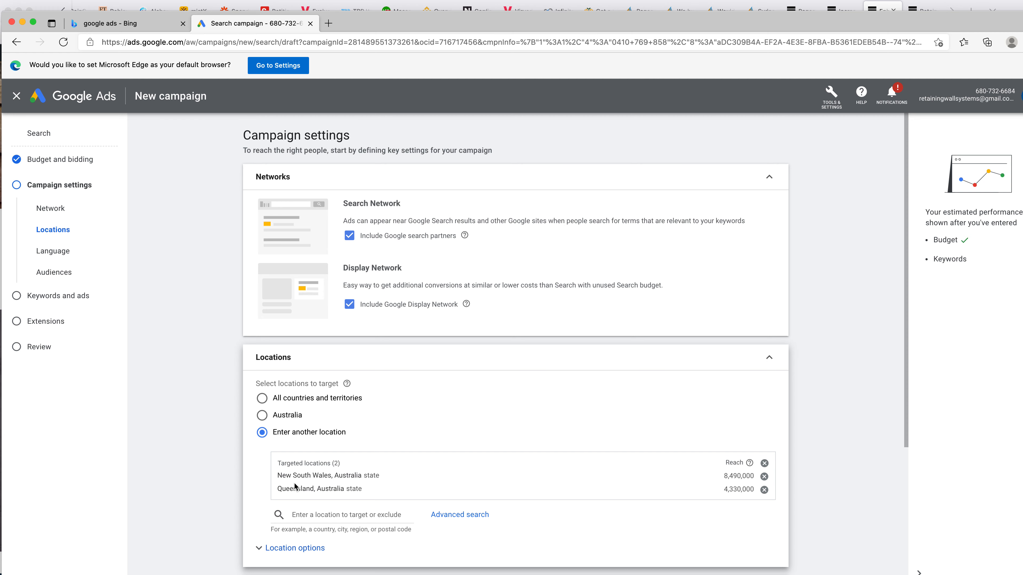
Step: Examine the target and exclude location options, the language setting and the suggested audiences for the campaign
scroll(351, 481, down, 5)
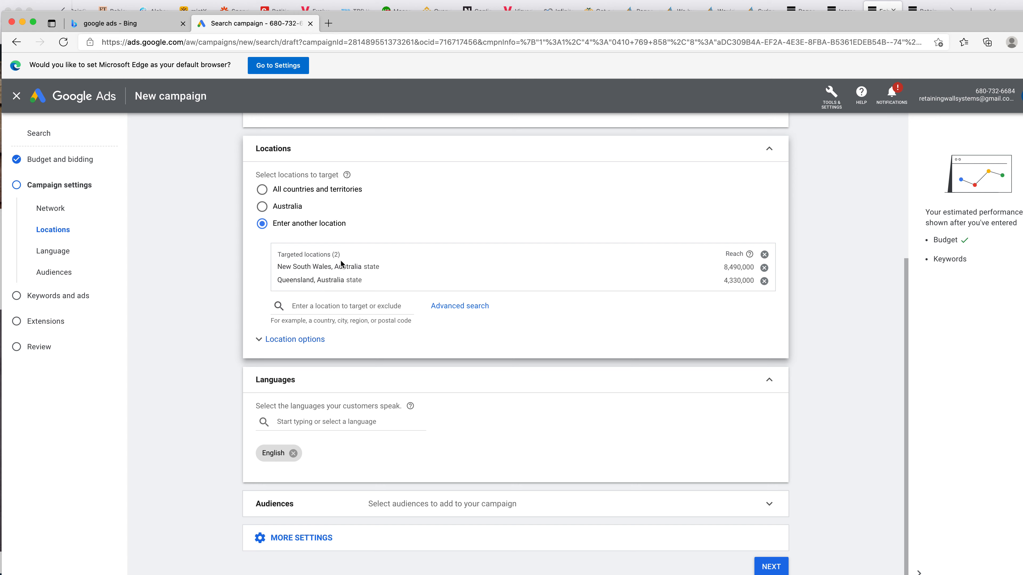
click(264, 347)
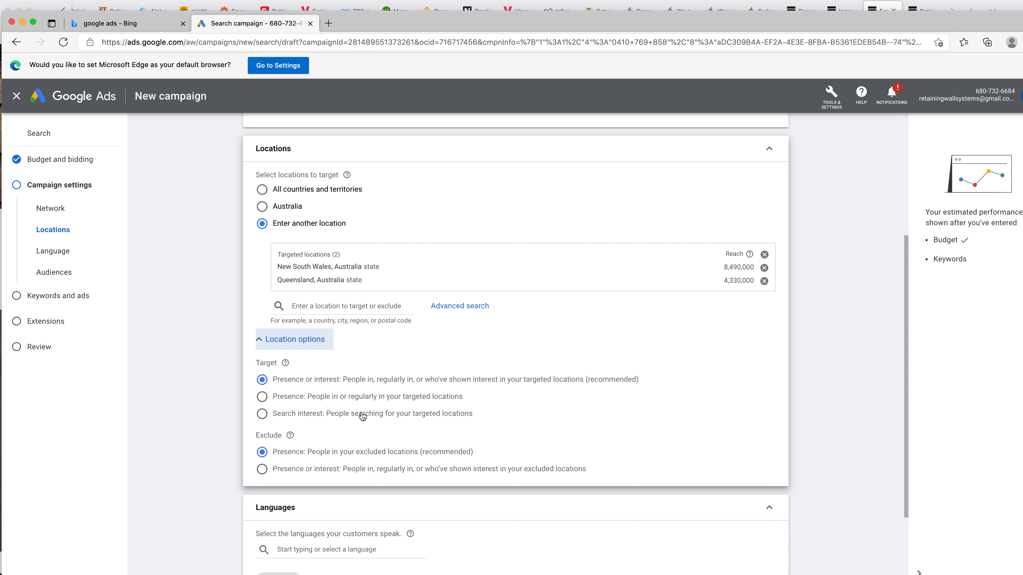
scroll(383, 407, down, 3)
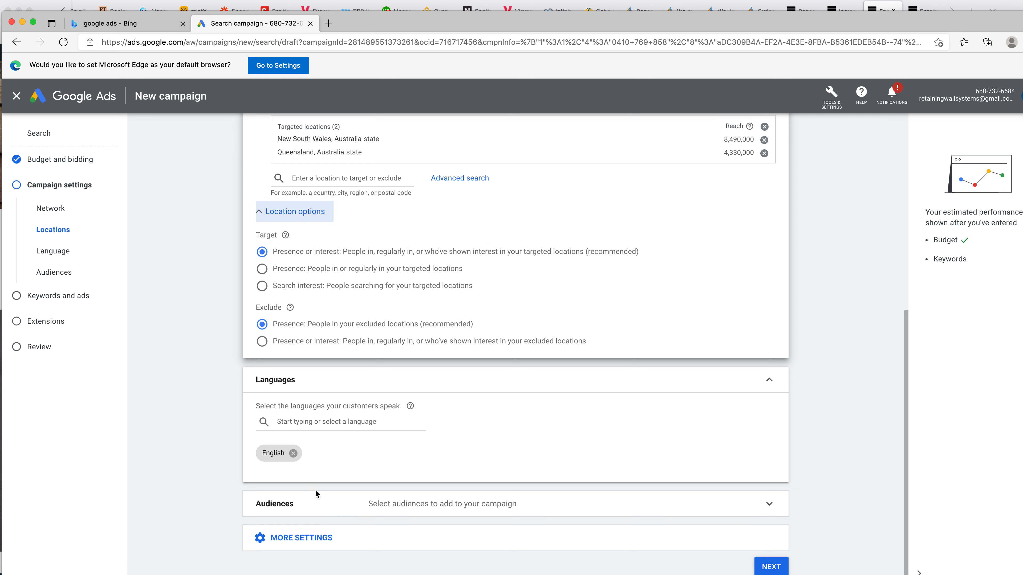
click(367, 504)
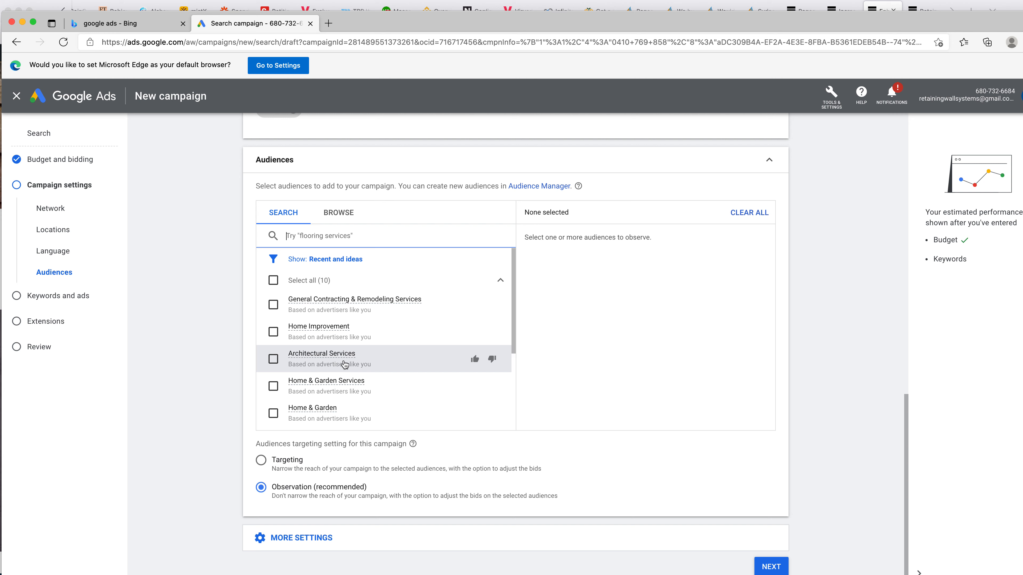
scroll(393, 377, down, 3)
scroll(395, 371, down, 3)
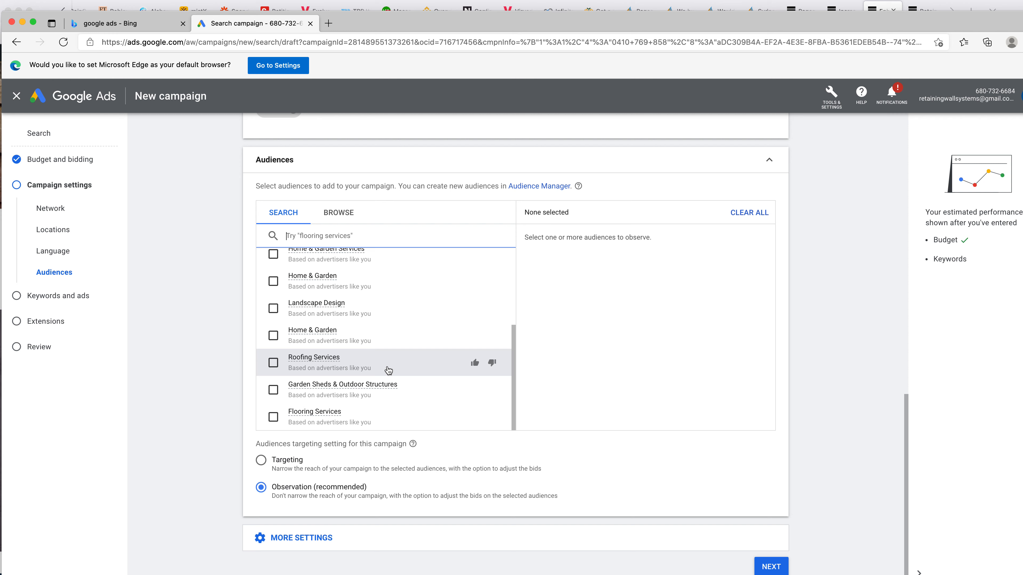
scroll(388, 370, up, 5)
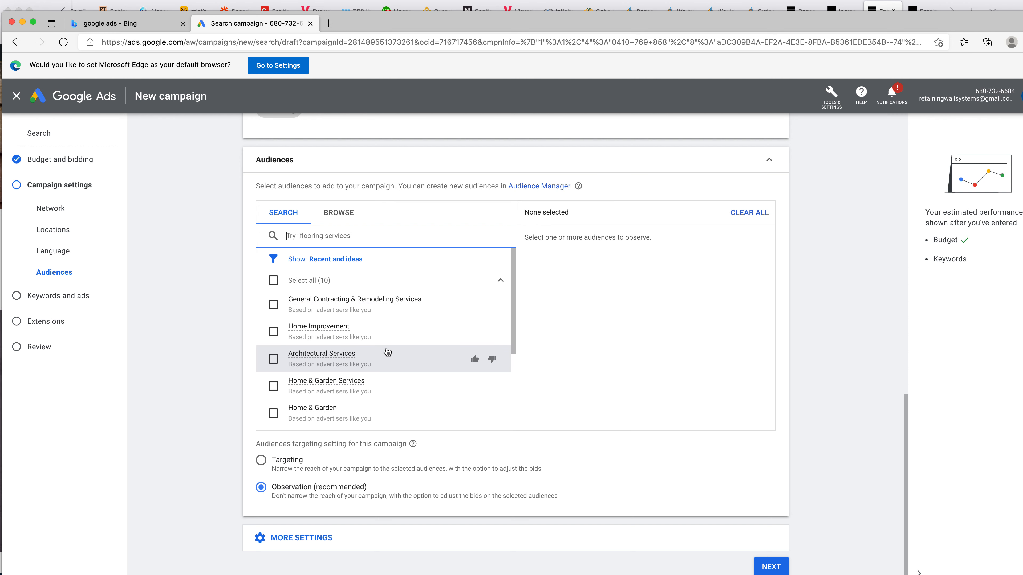
scroll(388, 351, down, 5)
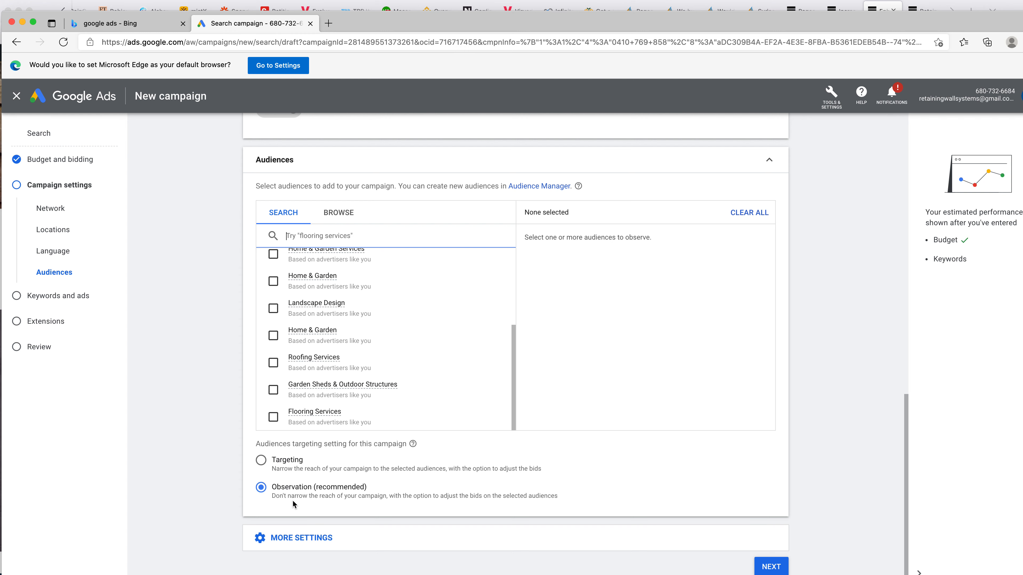
Step: Open the campaign URL options and enter the landing page URL, copied from the Retaining Wall Systems website, as the tracking template
click(314, 536)
scroll(335, 461, down, 3)
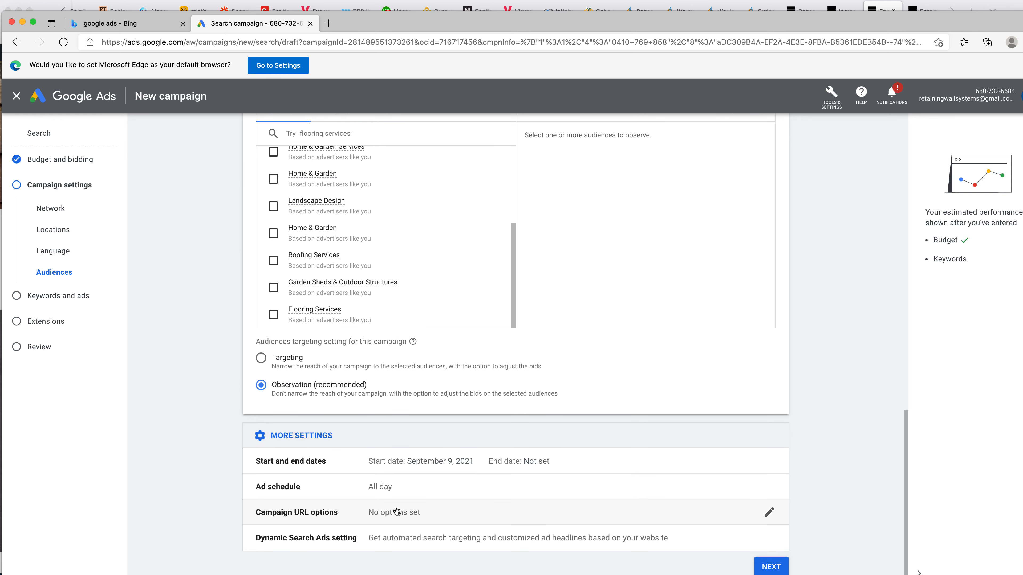
click(768, 512)
scroll(315, 387, down, 3)
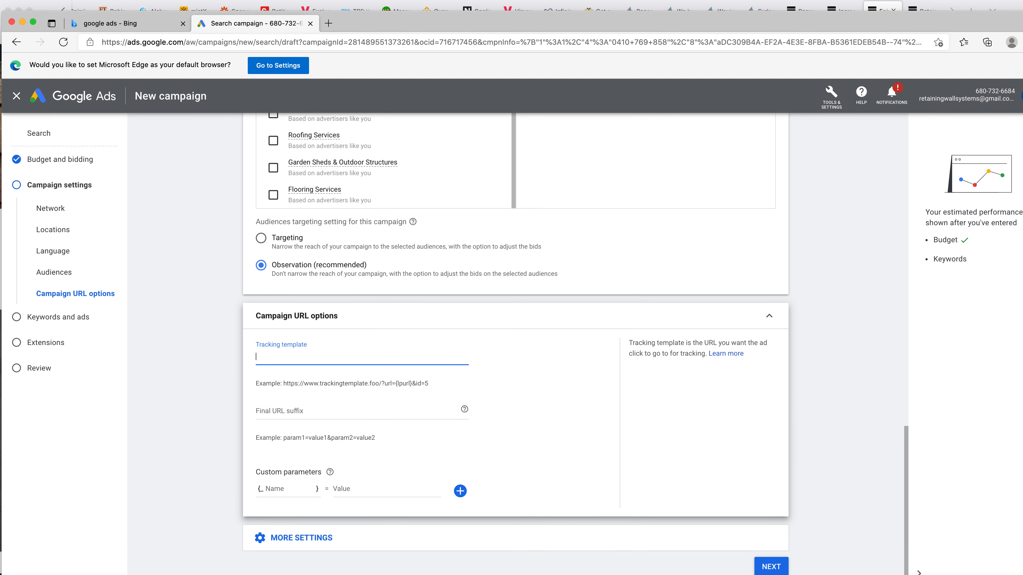
key(super+Tab)
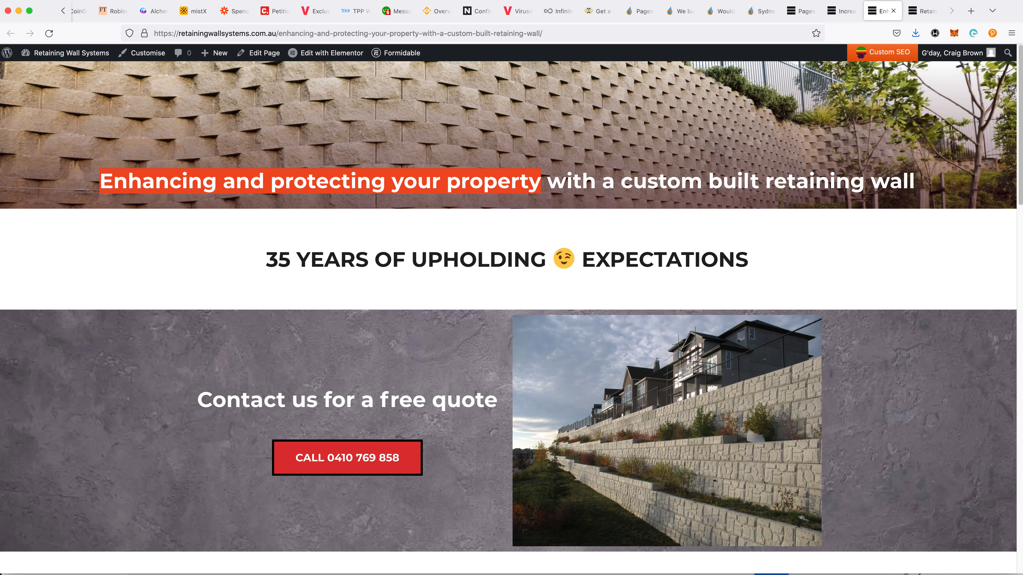
click(364, 33)
key(super+c)
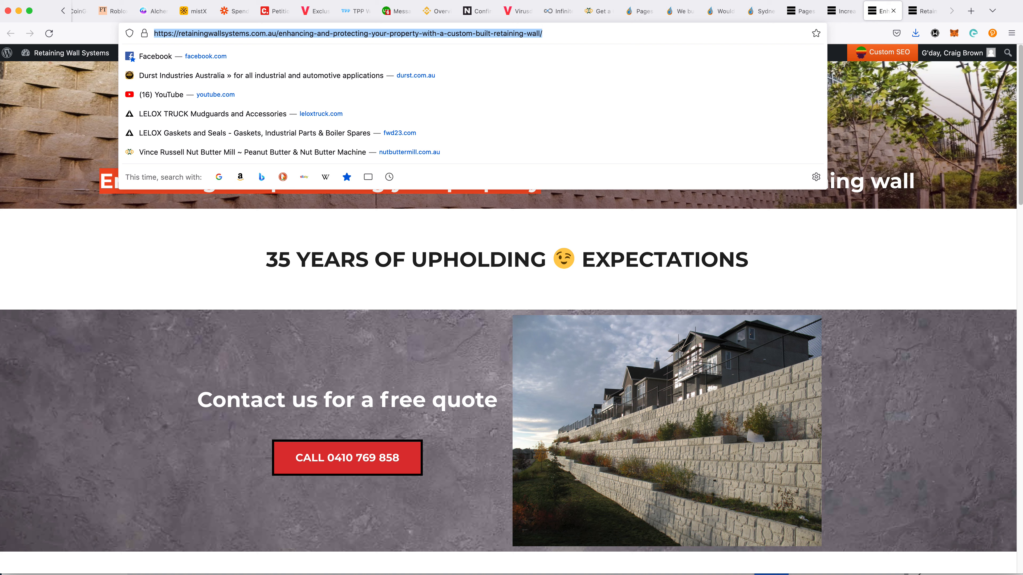
key(super+Tab)
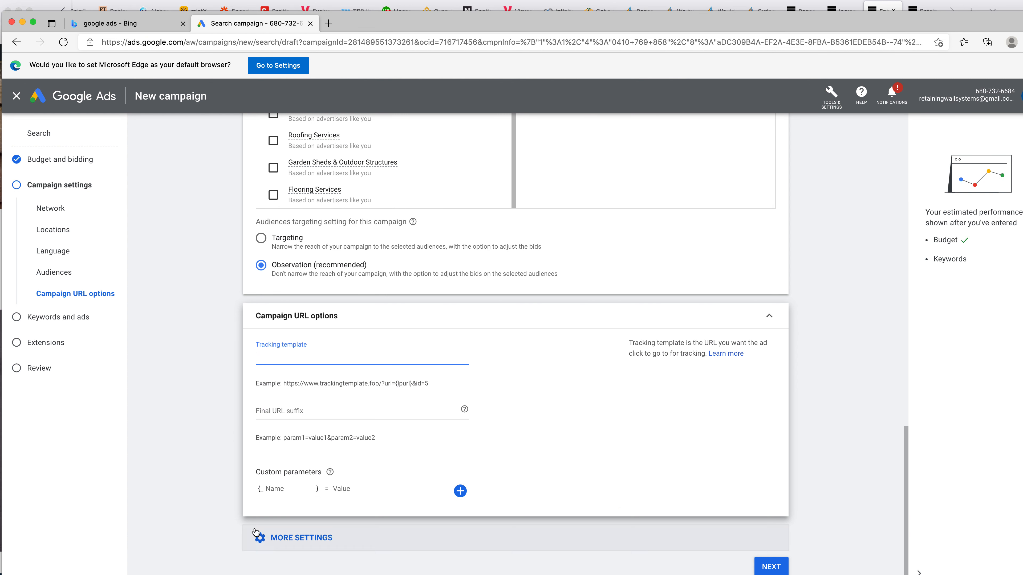
key(super+v)
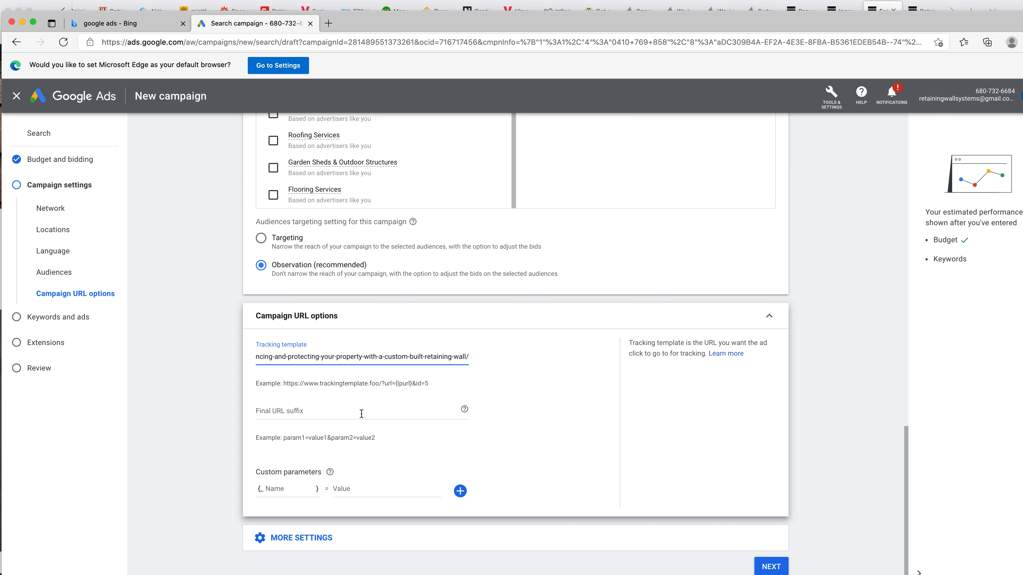
Step: Clear the tracking template and enter the copied landing page URL as the final URL suffix
key(super+a)
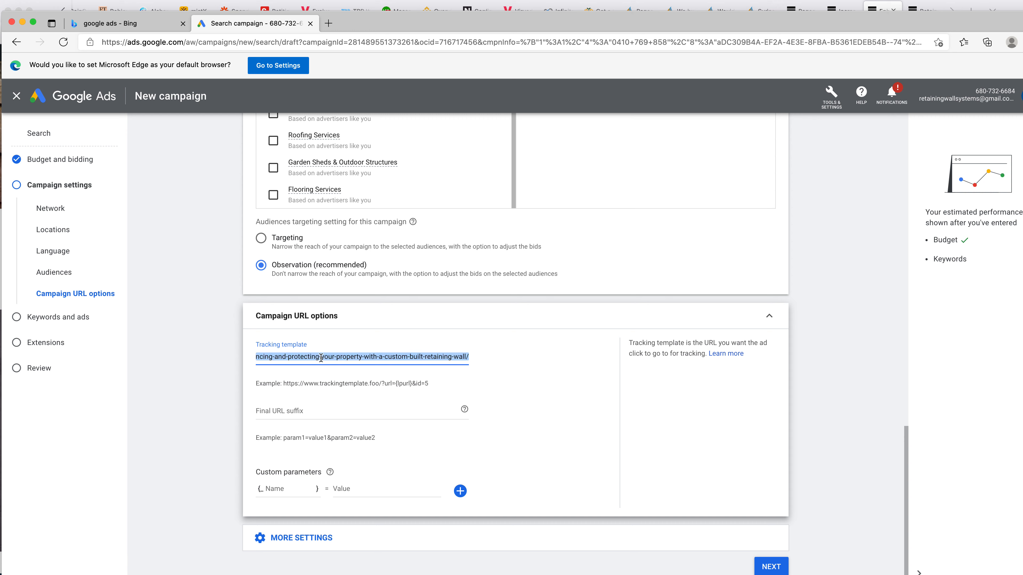
key(BackSpace)
key(Tab)
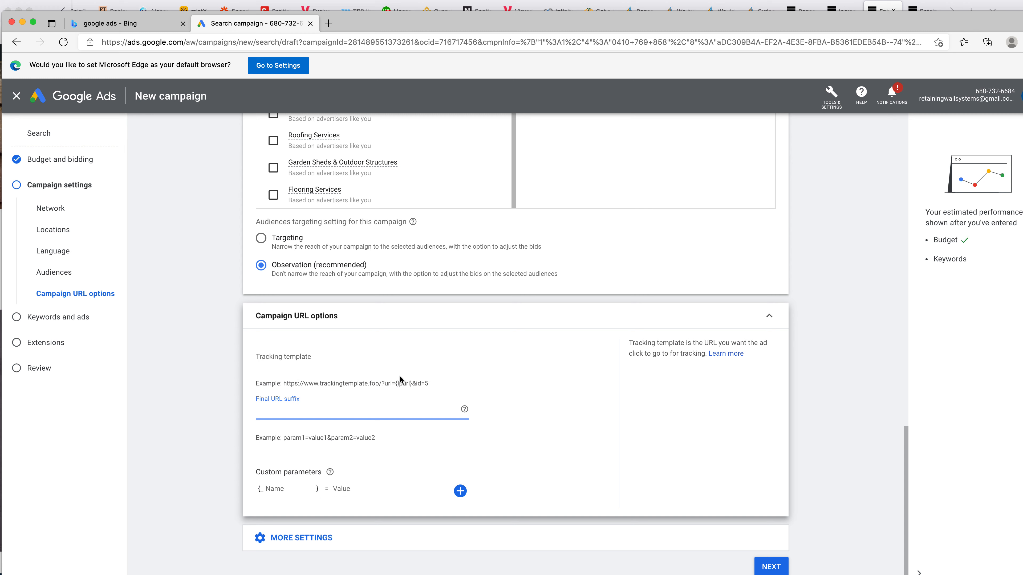
drag(380, 386, 434, 389)
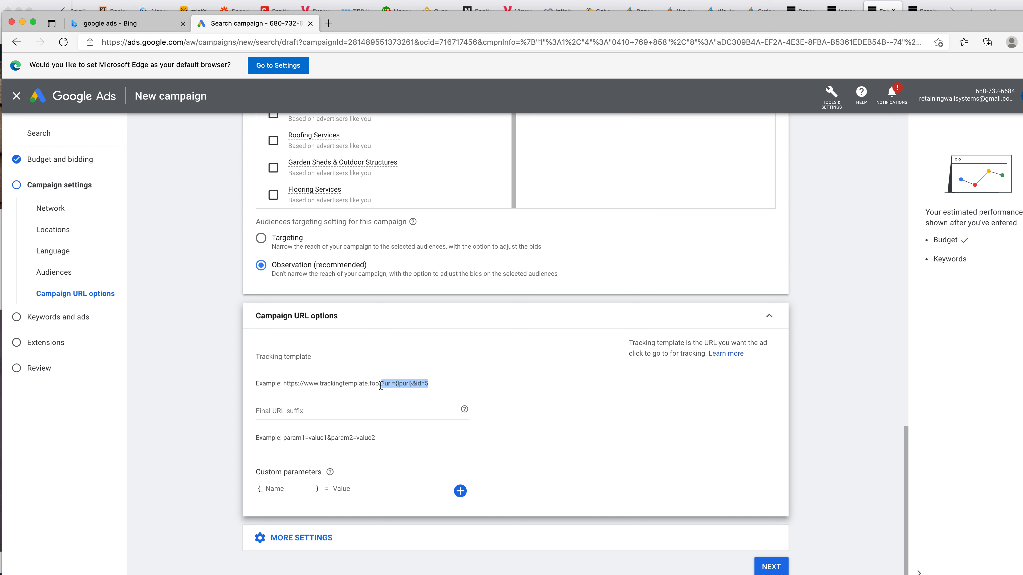
click(309, 413)
key(super+v)
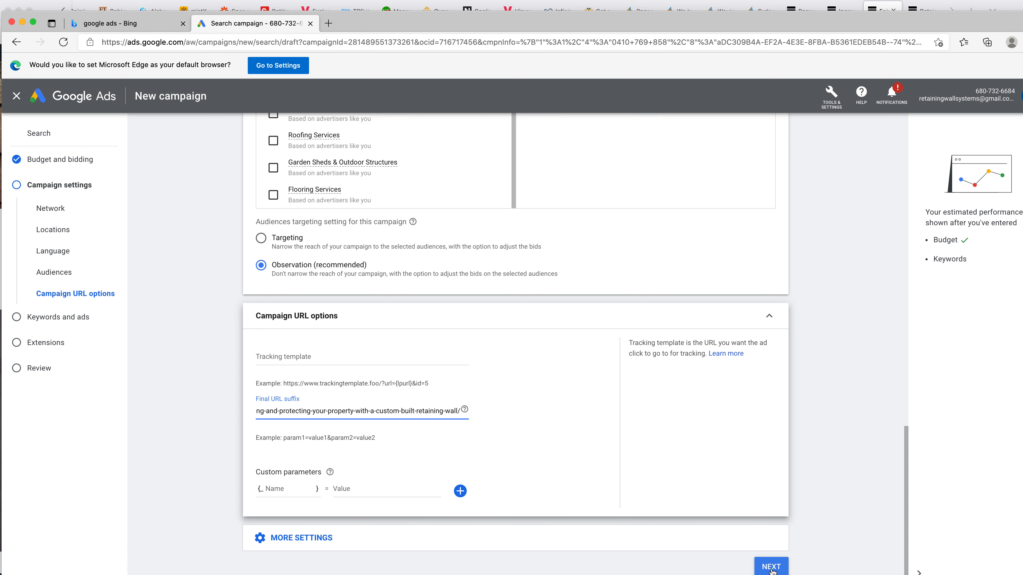
Step: Check the domain, language and targeting source options of the Dynamic Search Ads setting, and continue to keywords and ads
click(509, 539)
scroll(516, 407, down, 2)
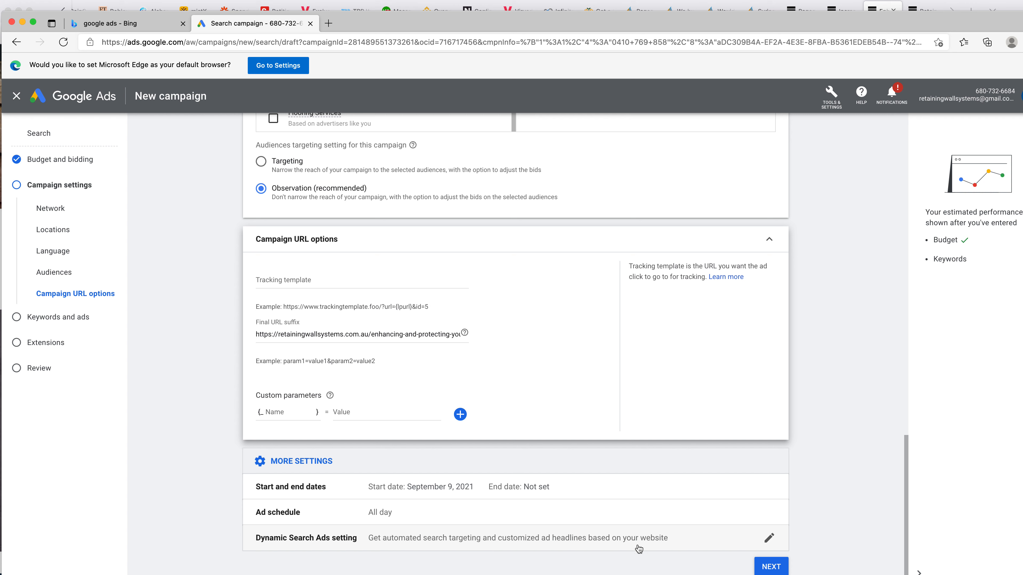
click(770, 541)
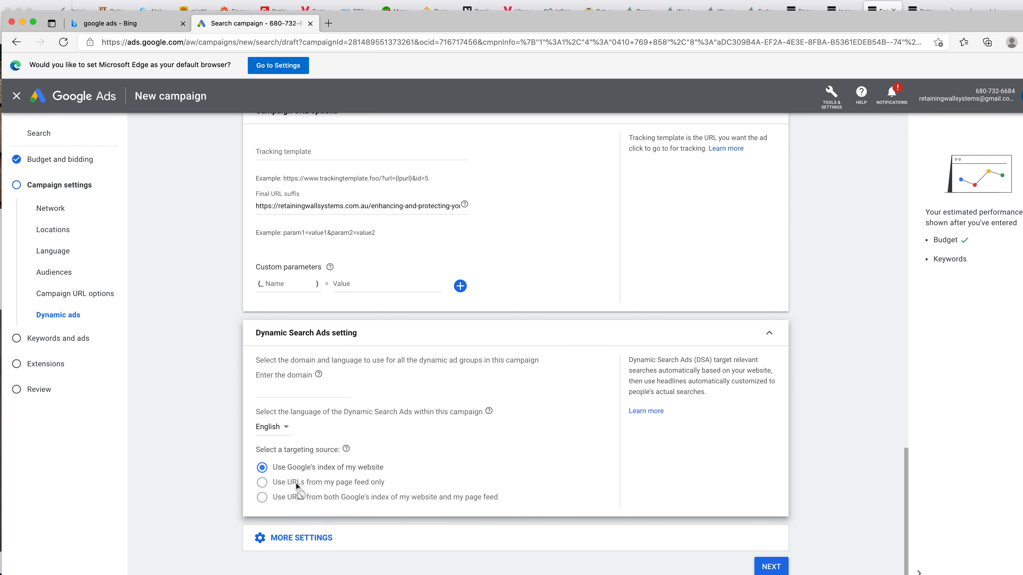
mouse_move(296, 483)
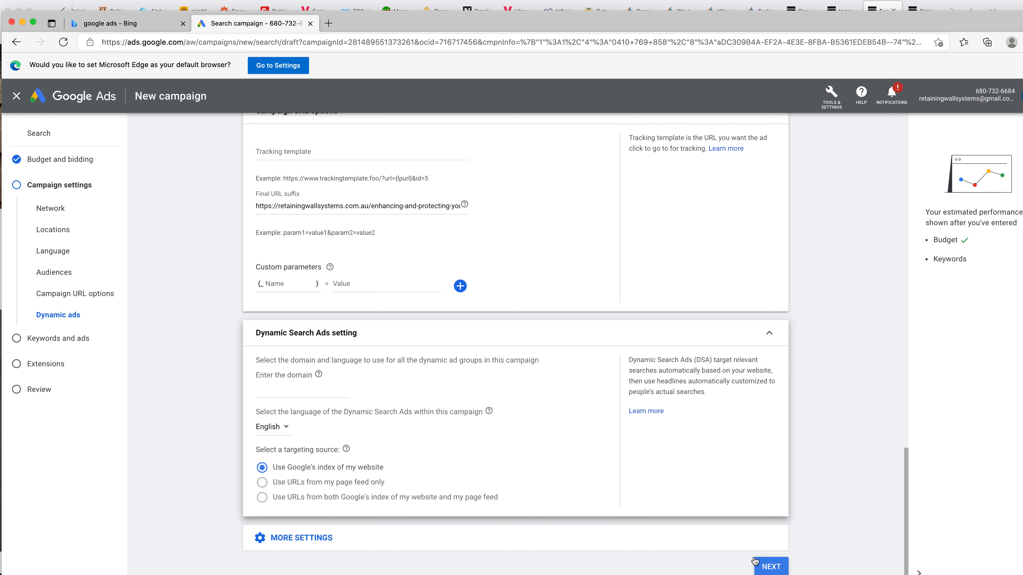
click(770, 571)
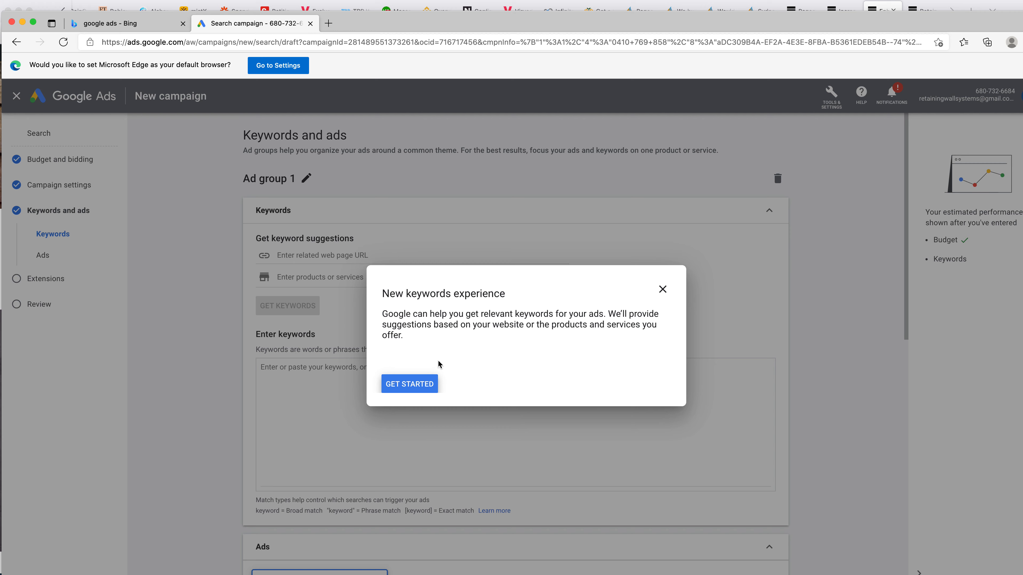
Step: Start the new keywords guide, exit it at its first tip and leave without rating it
click(420, 387)
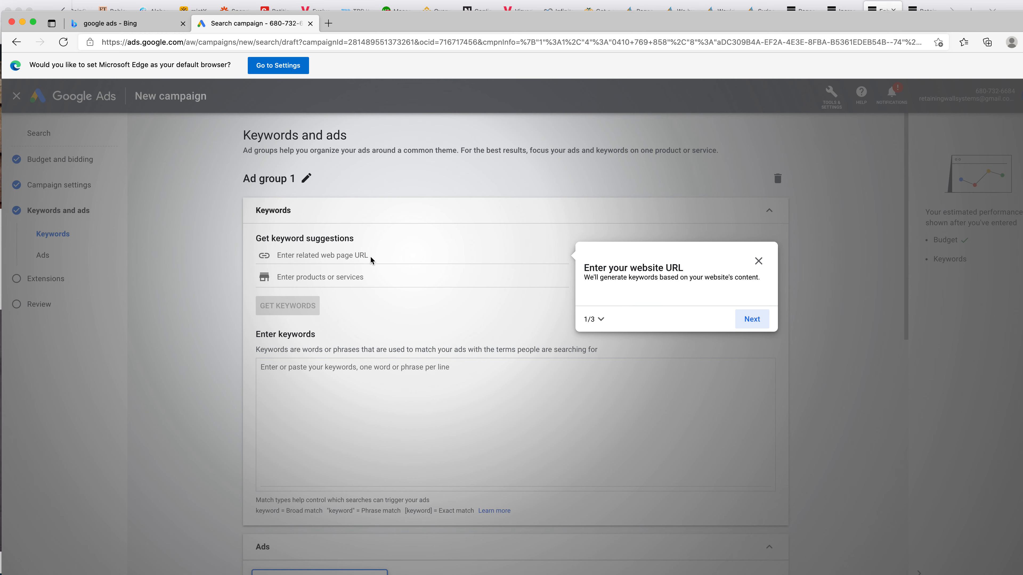
click(757, 261)
click(576, 369)
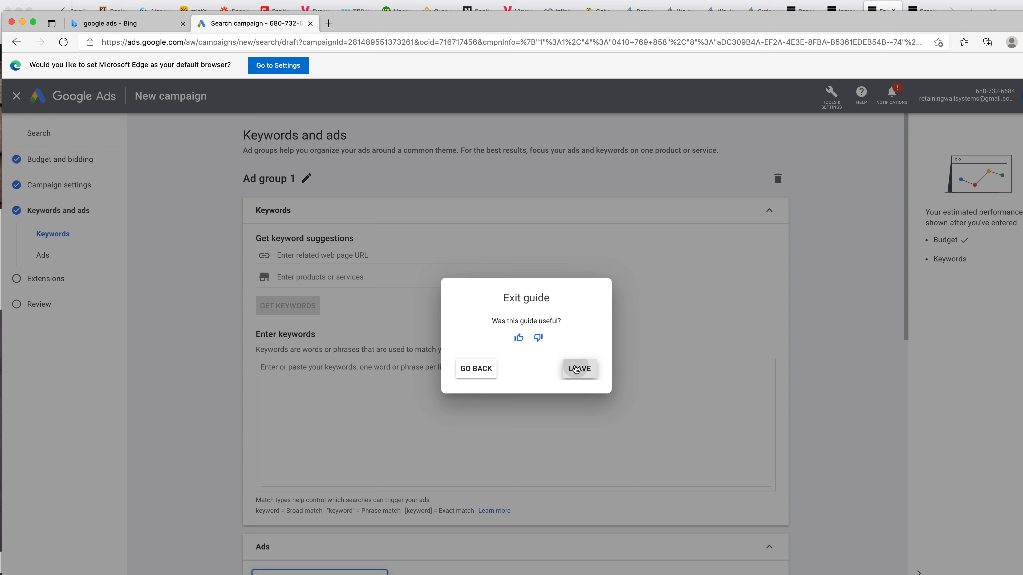
click(311, 254)
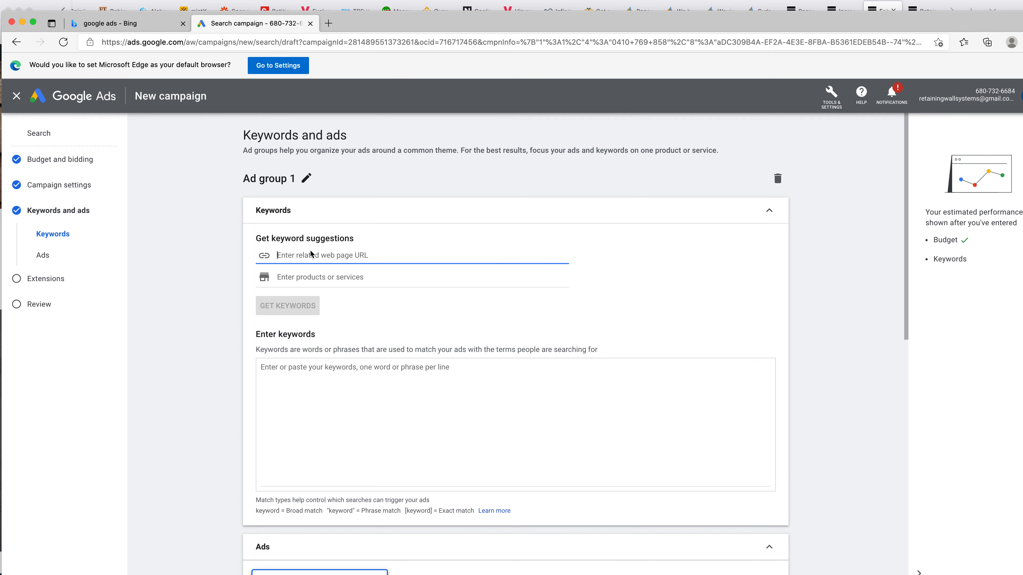
key(super+v)
drag(323, 255, 378, 287)
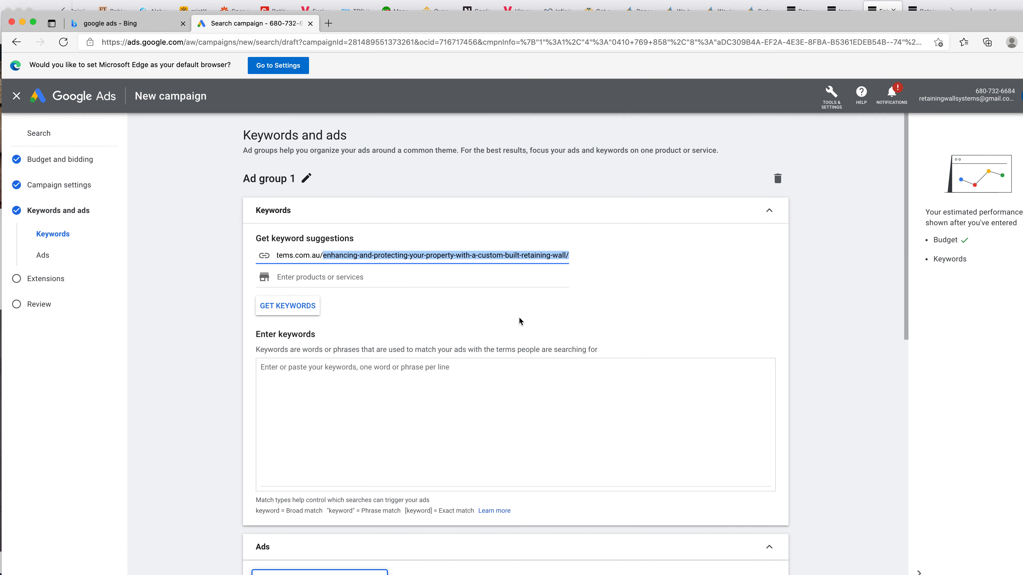
key(BackSpace)
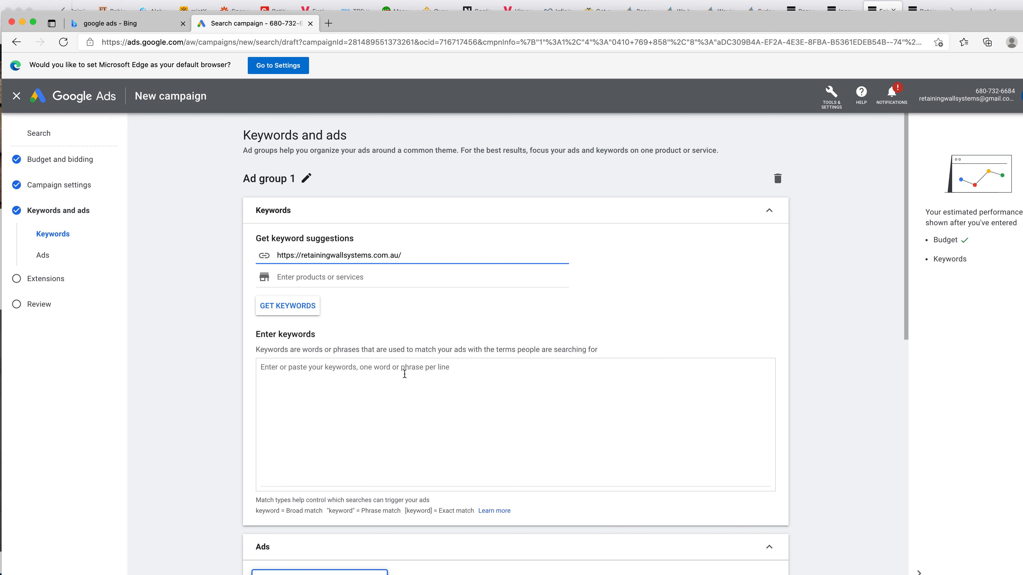
click(354, 277)
click(298, 314)
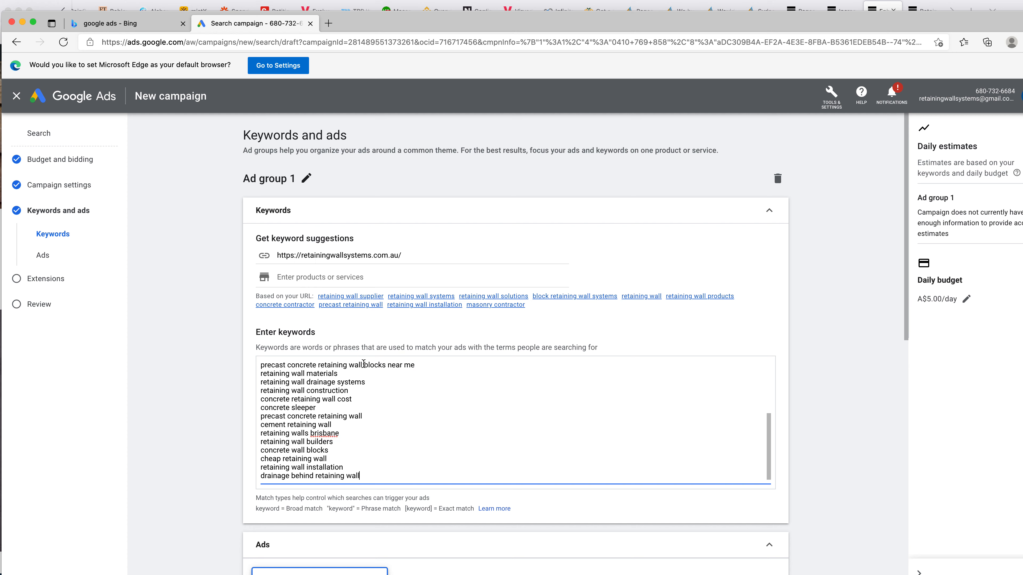
scroll(364, 361, up, 5)
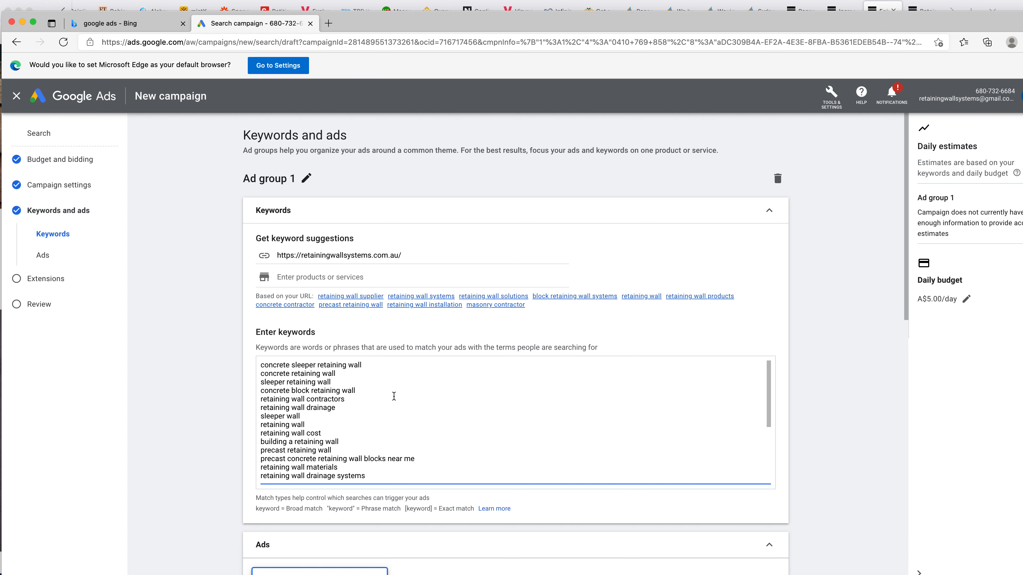
scroll(450, 367, down, 10)
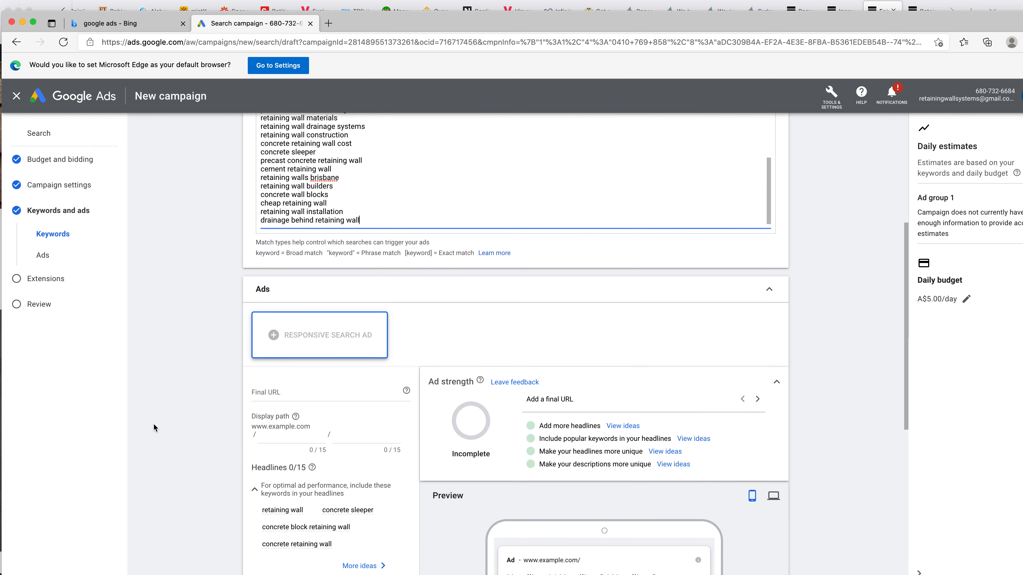
scroll(226, 419, up, 5)
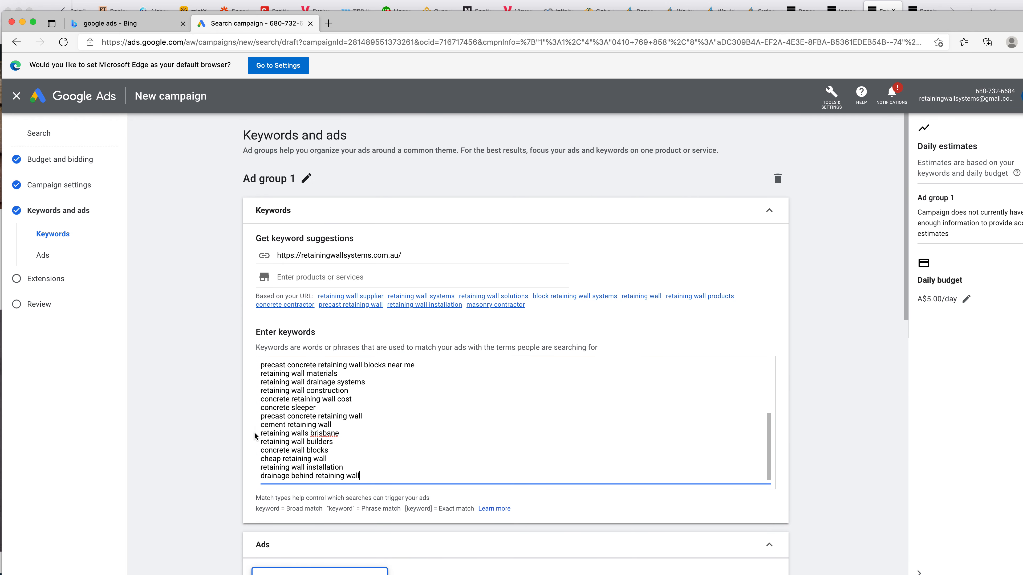
Step: Search for "google search console" in a new browser tab, open the Google Search Console site and start using it
key(super+t)
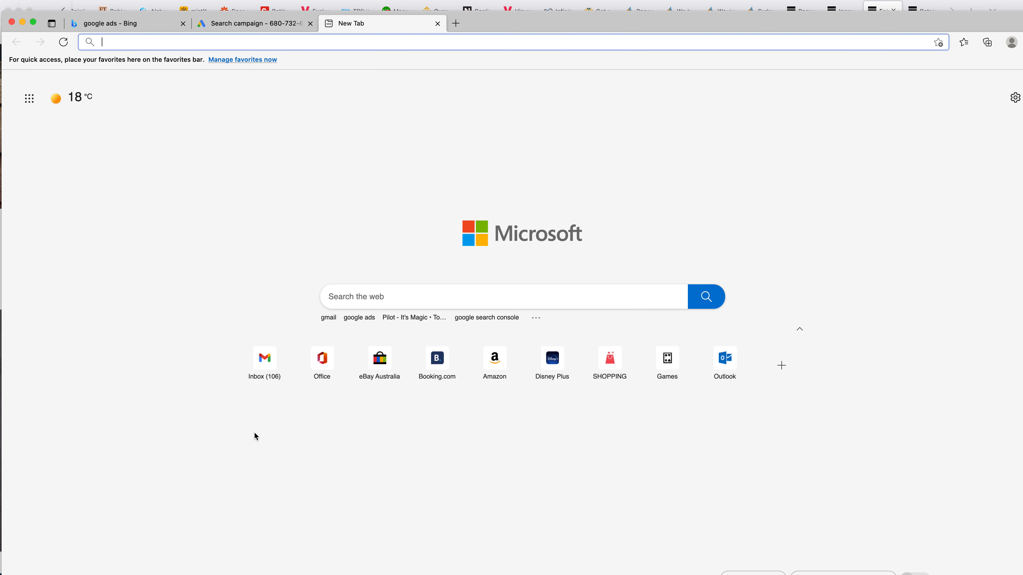
text(google search)
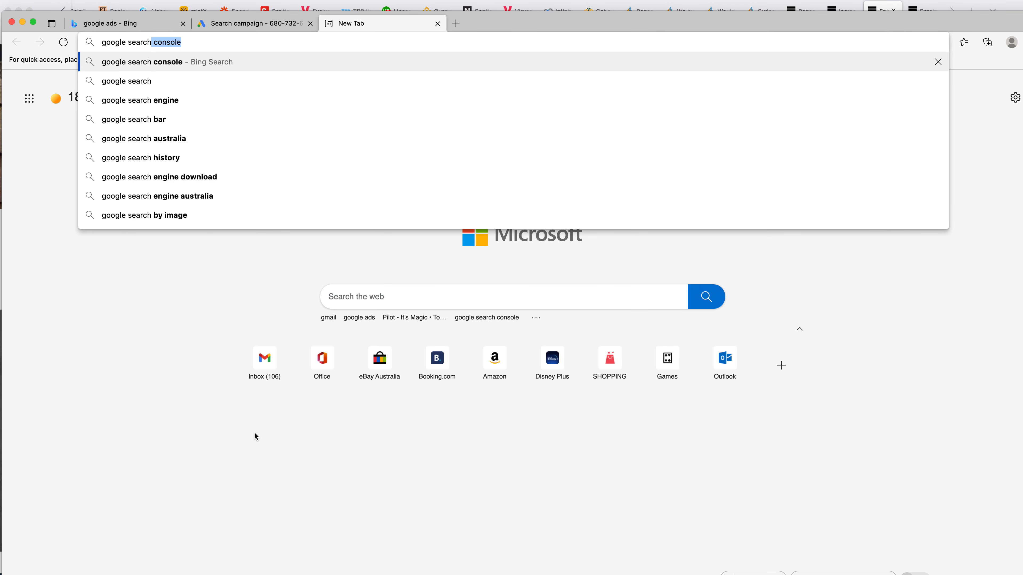
key(Return)
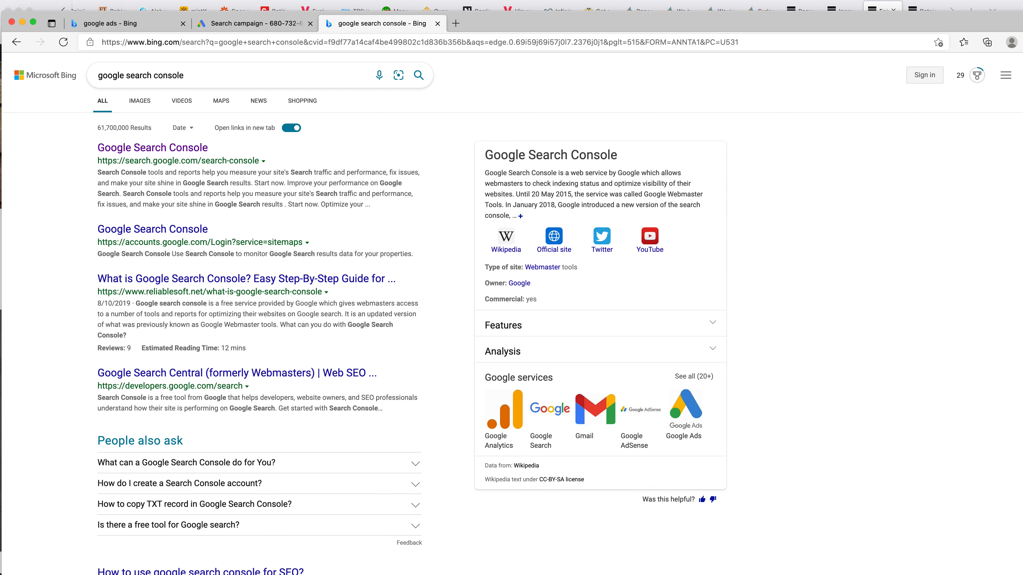
click(151, 148)
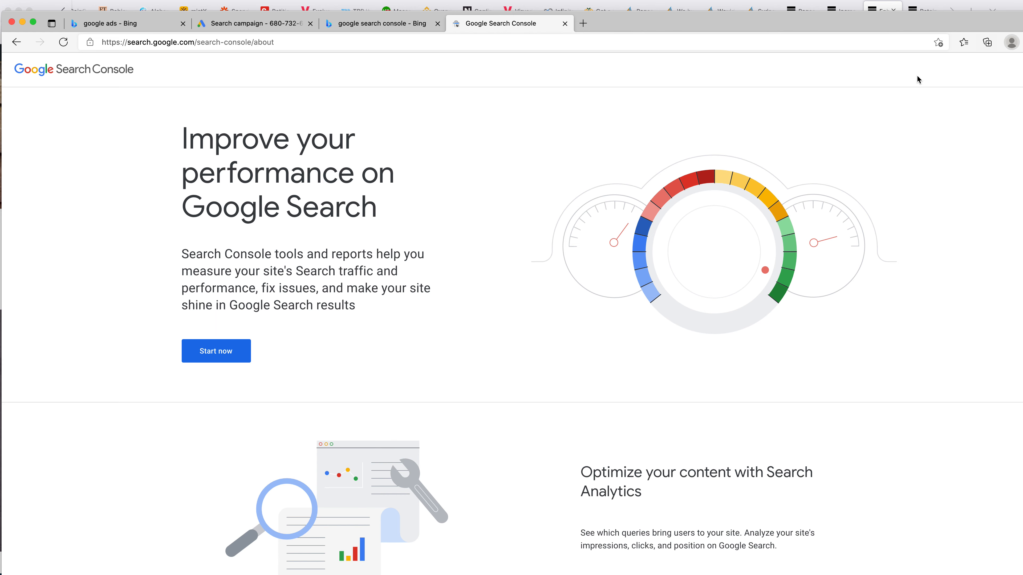
click(230, 358)
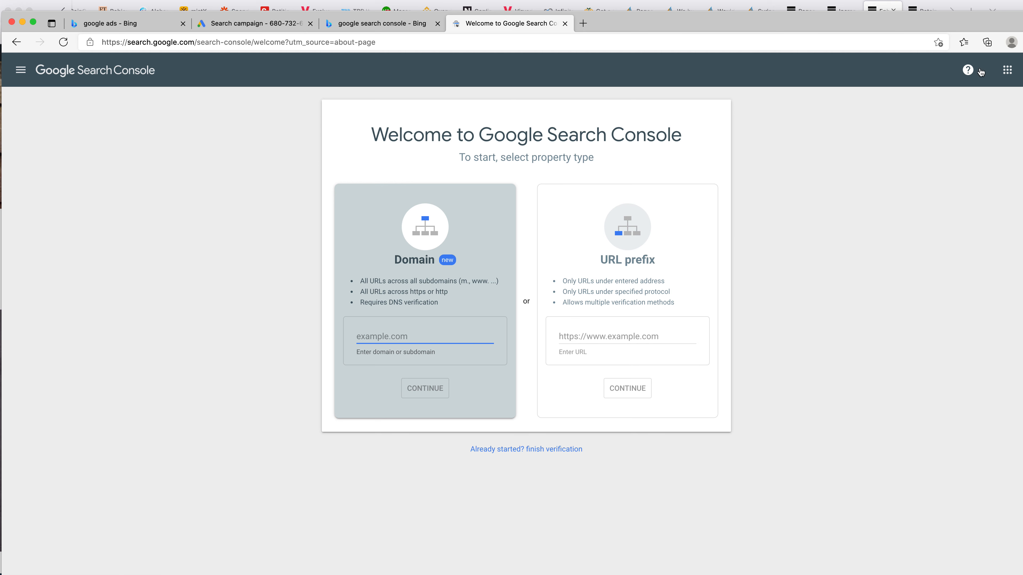
Step: Switch Google Search Console to the Retaining Wall account
drag(1022, 574, 1022, 574)
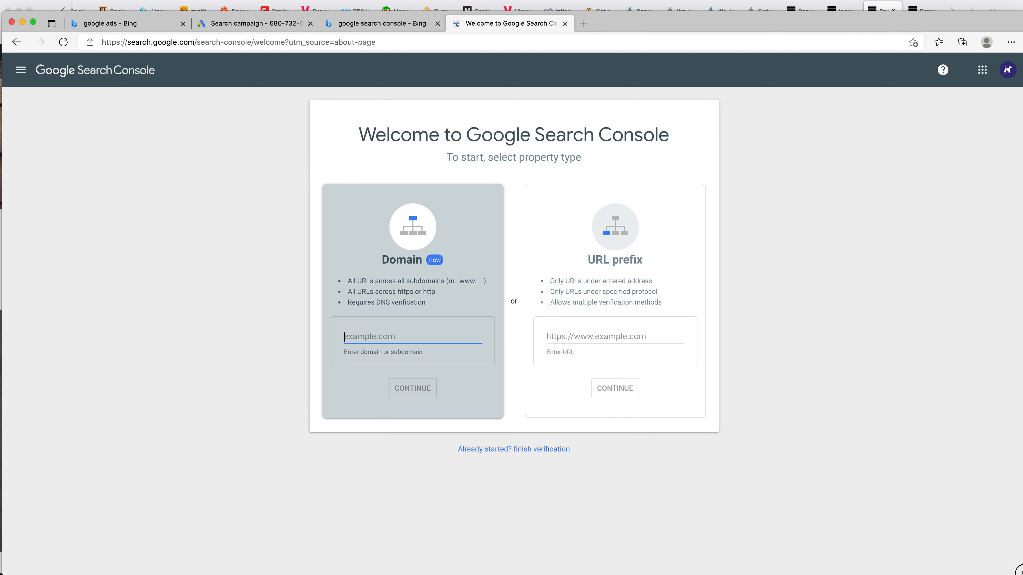
click(1003, 75)
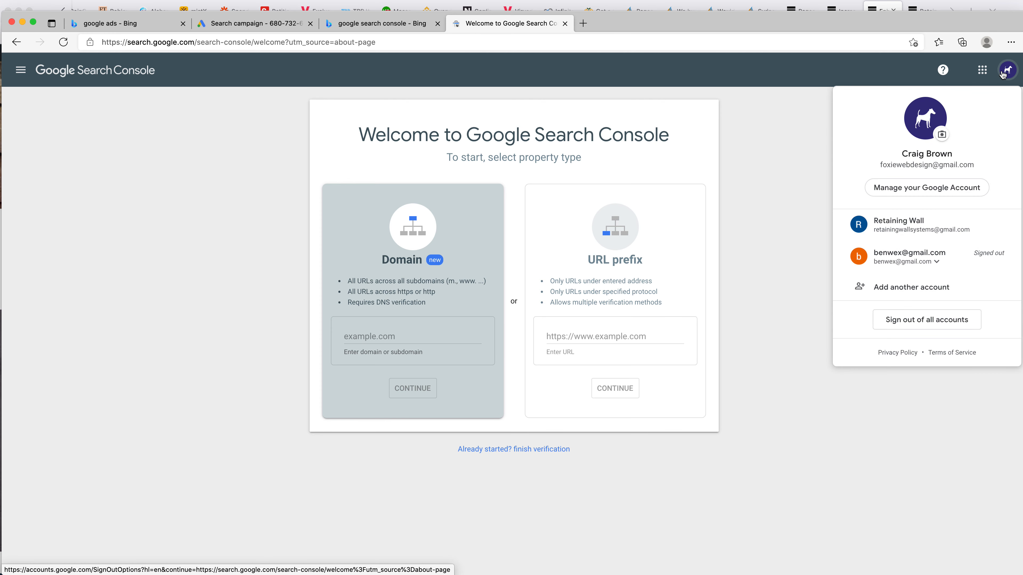
click(926, 228)
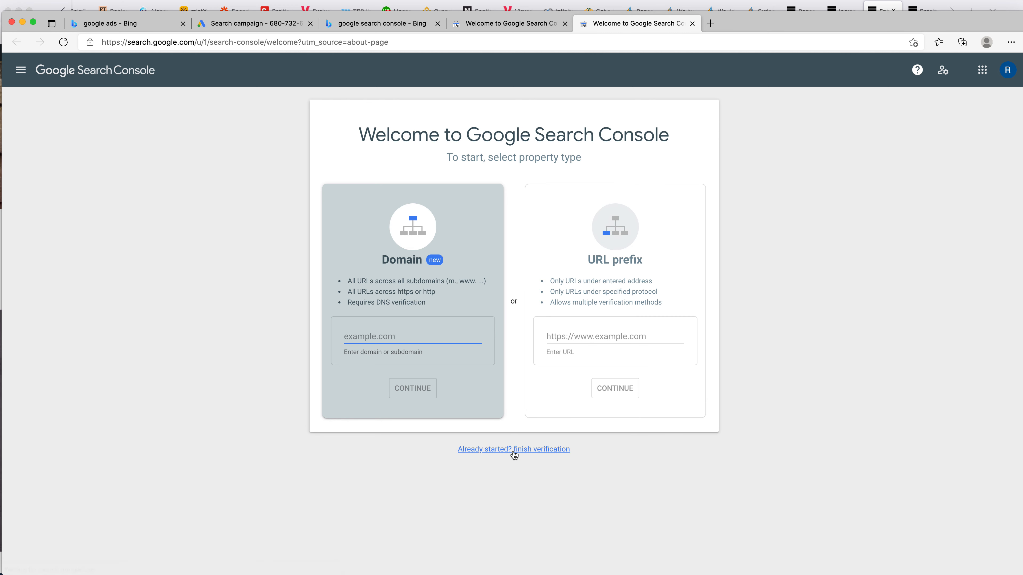
Step: Open the retainingwallsystems.com.au domain property in Search Console
drag(512, 452, 512, 455)
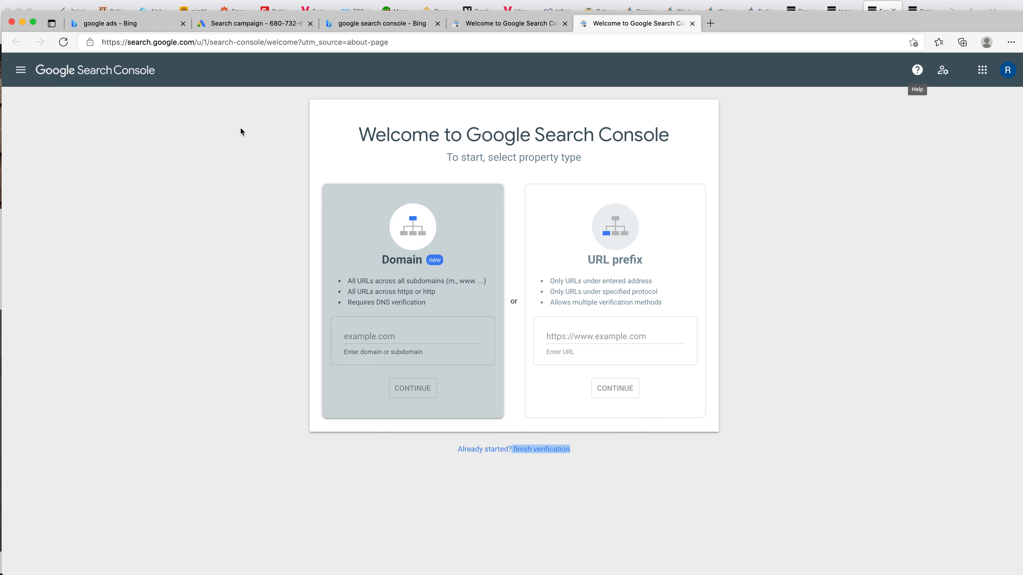
click(120, 70)
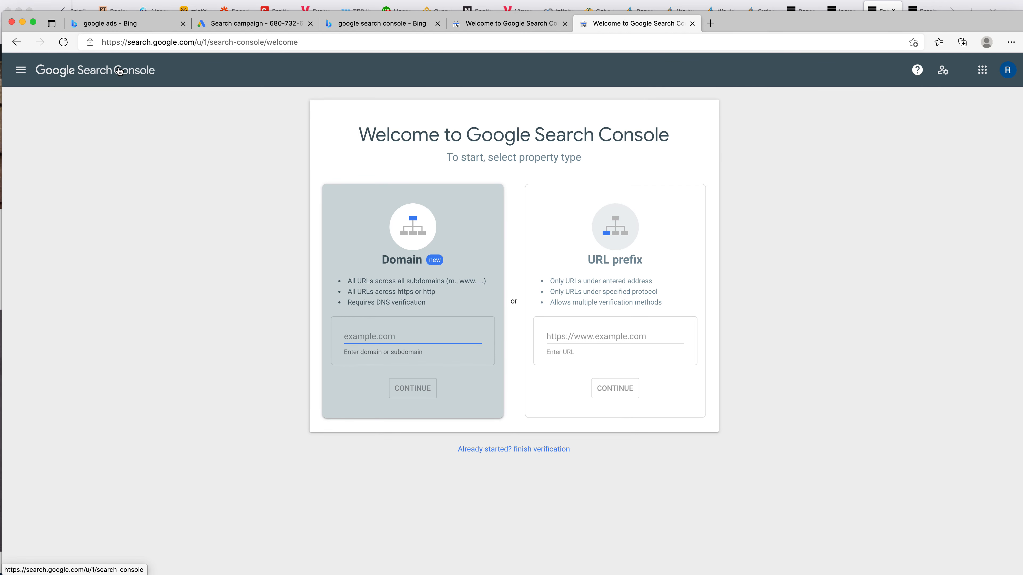
click(938, 93)
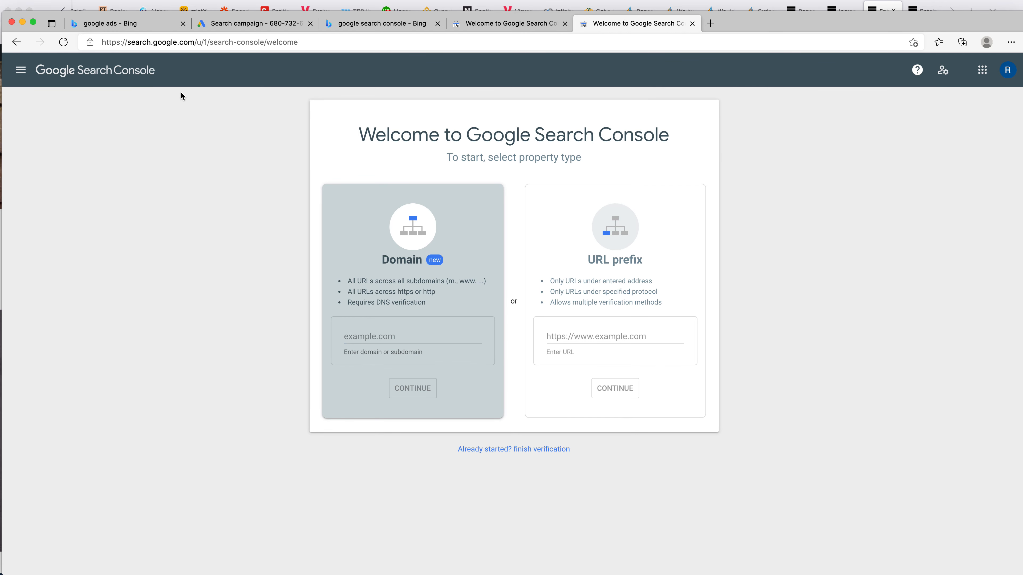
click(20, 69)
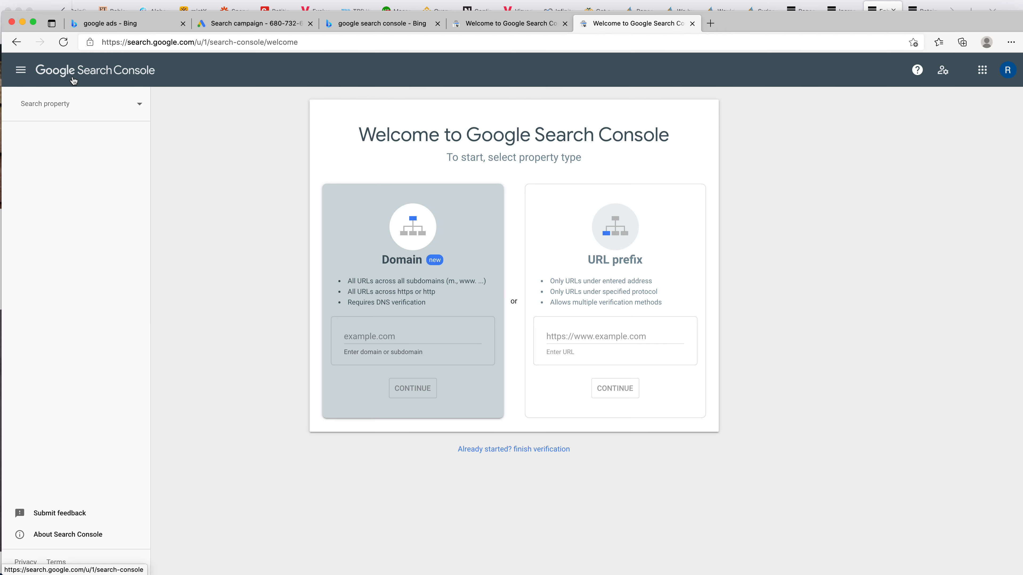
click(100, 105)
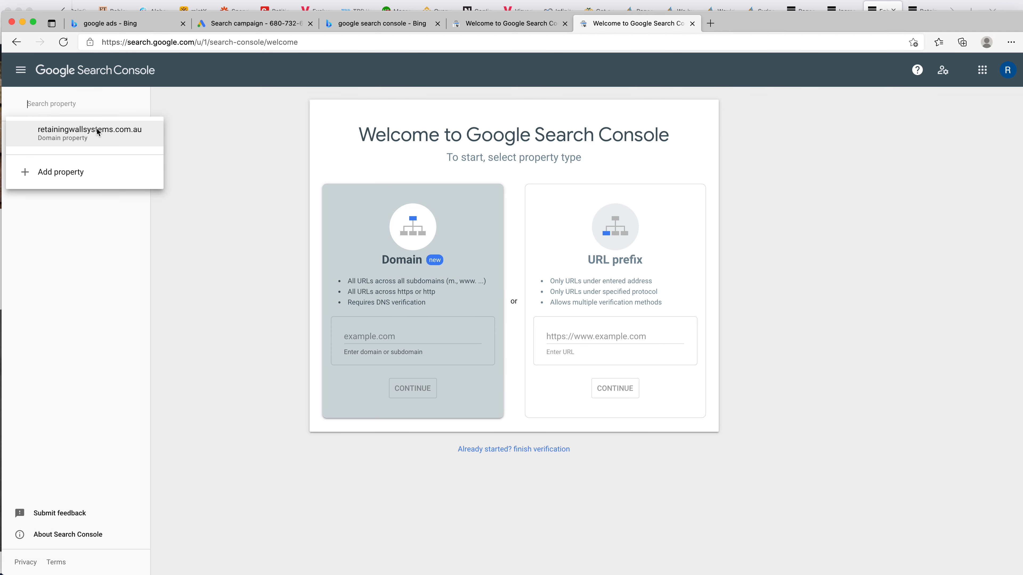
click(77, 134)
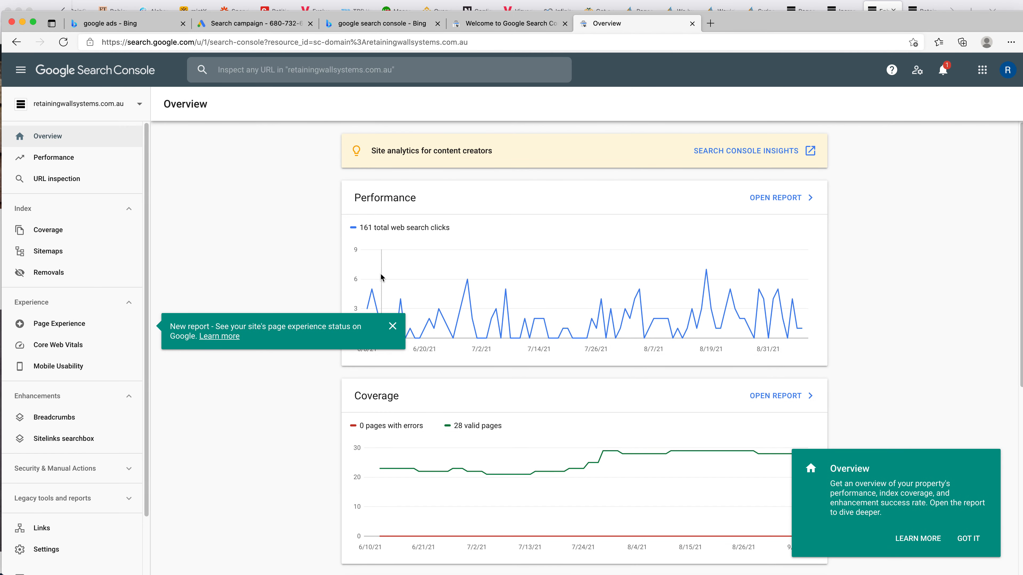
Step: Dismiss the page experience and overview tips and open the full Performance report
click(390, 325)
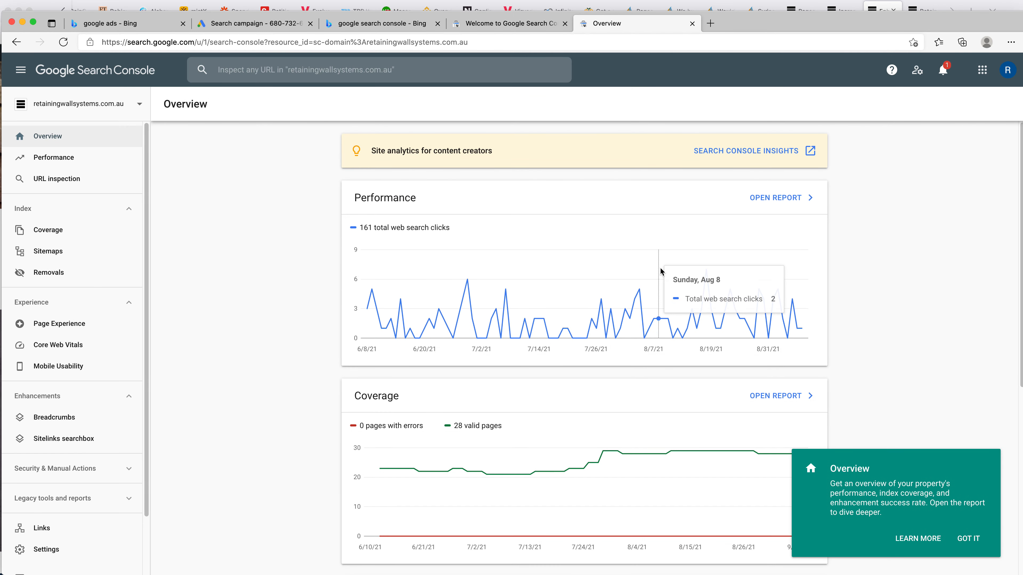
click(953, 540)
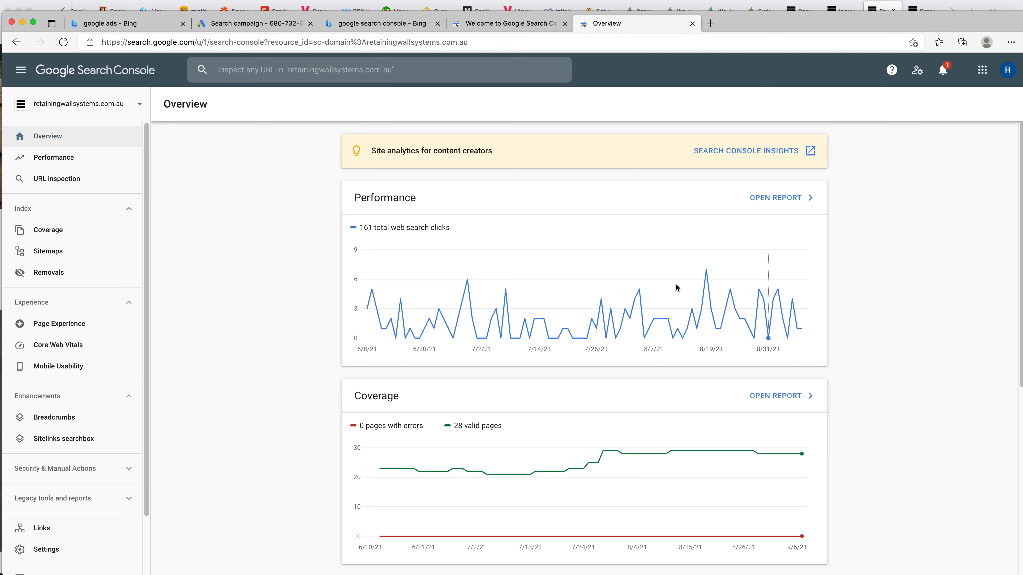
click(776, 198)
Step: Increase the rows per page of the top queries table and review the search queries with their clicks and impressions
scroll(775, 322, down, 7)
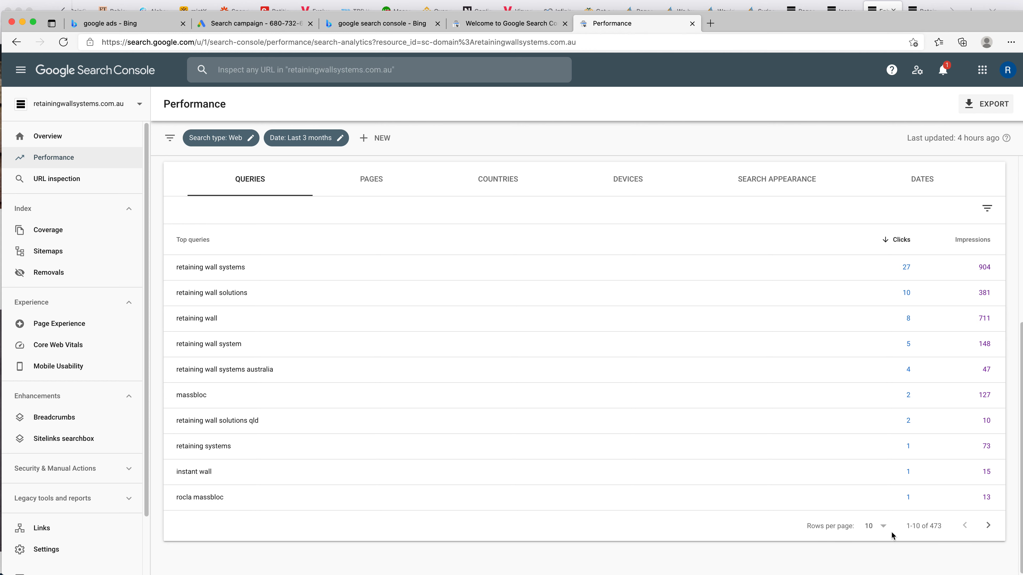
click(882, 526)
click(882, 551)
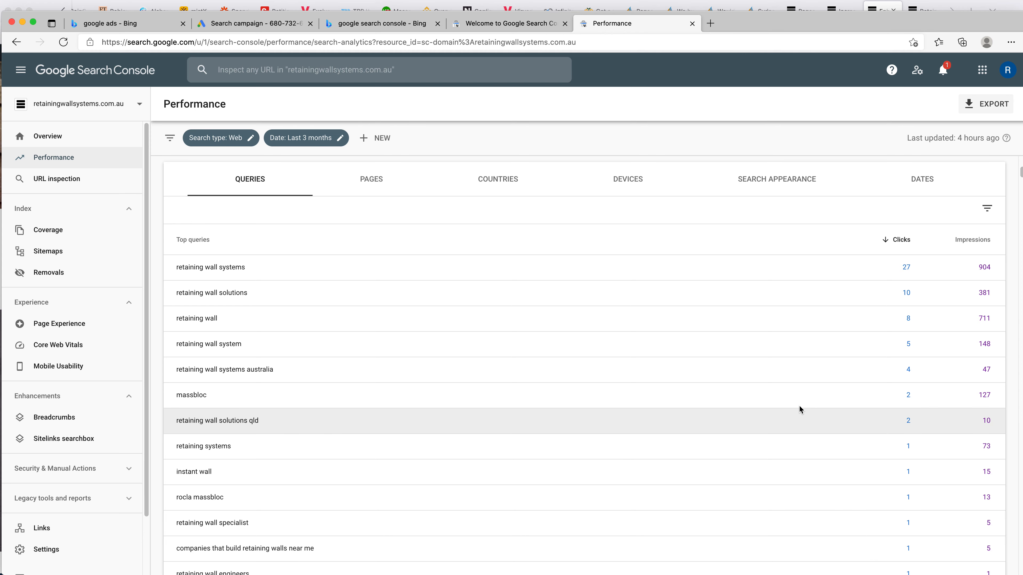
scroll(799, 408, down, 13)
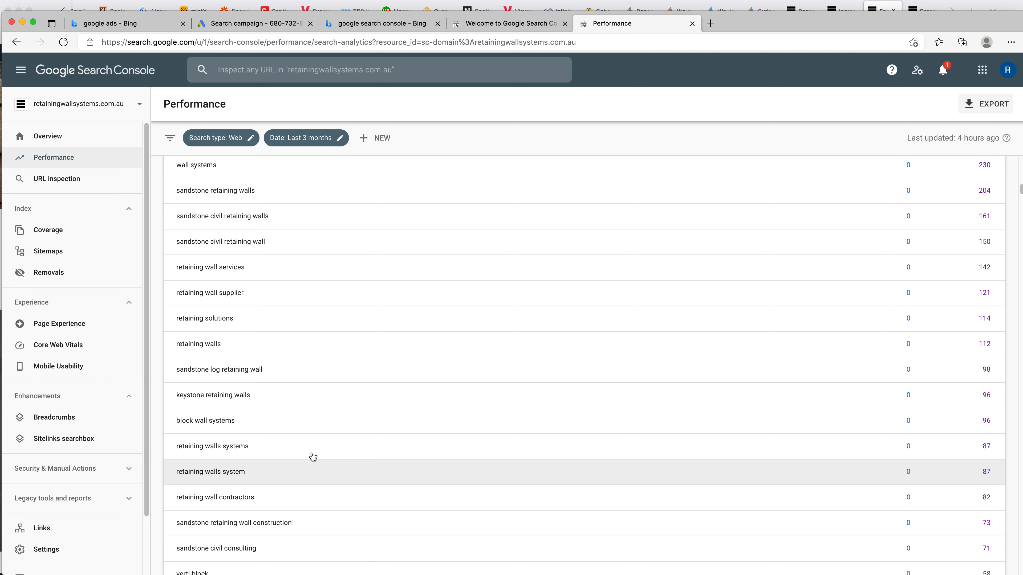
scroll(313, 456, up, 10)
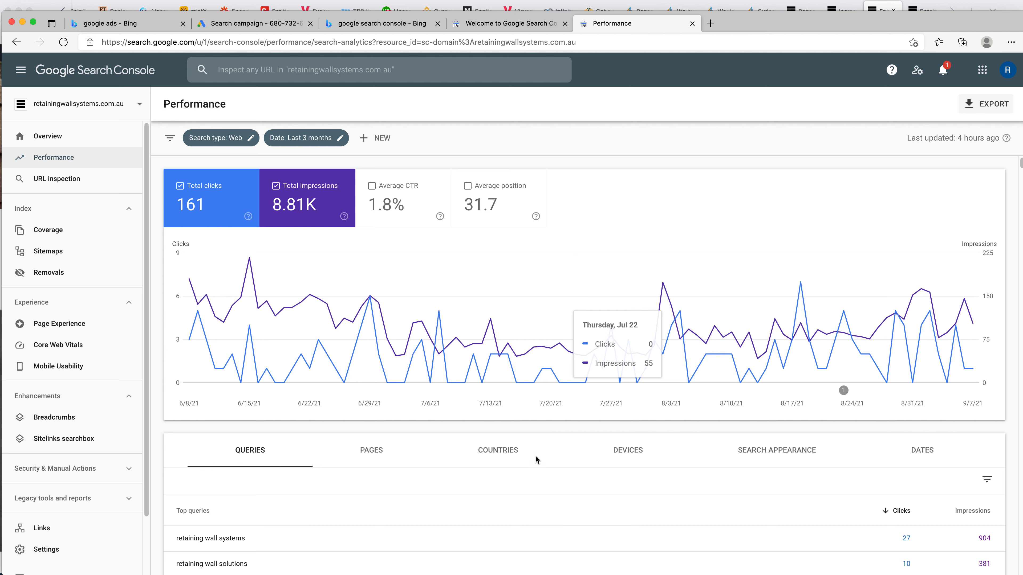
scroll(536, 459, down, 10)
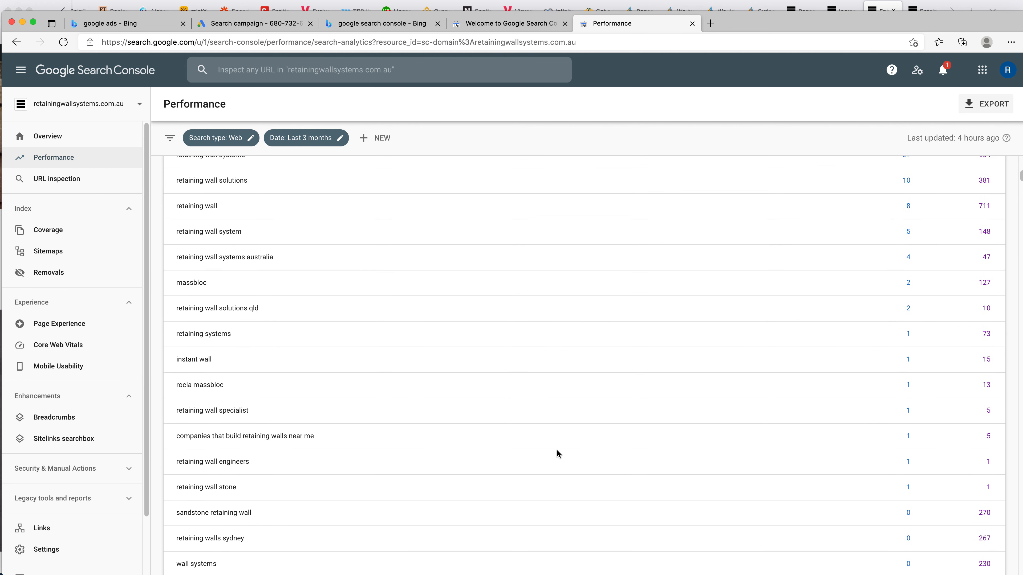
scroll(320, 285, up, 2)
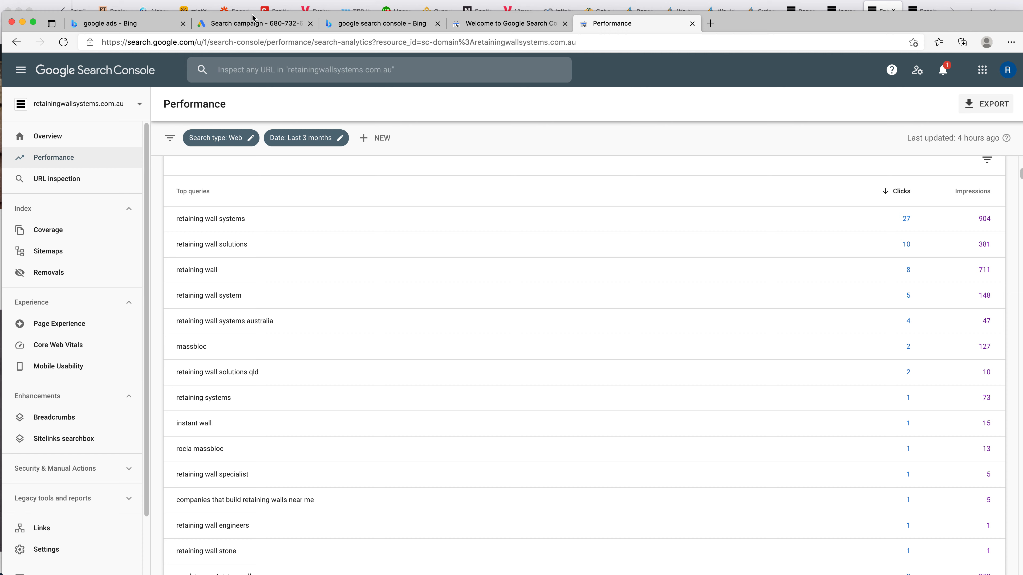
Step: Return to the Google Ads campaign, review the Ad group 1 keywords and delete "building a retaining wall"
click(256, 23)
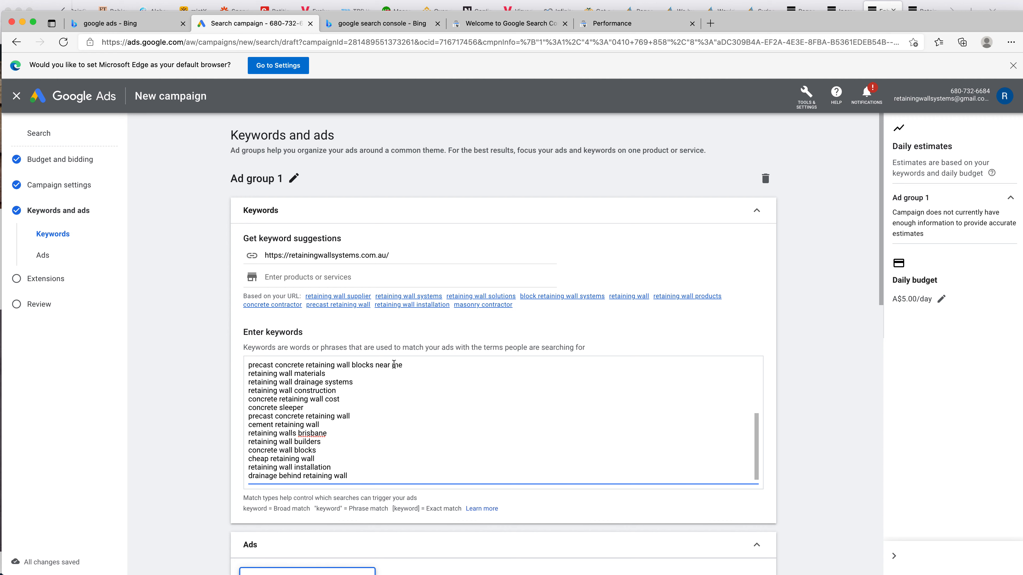
drag(399, 367, 359, 359)
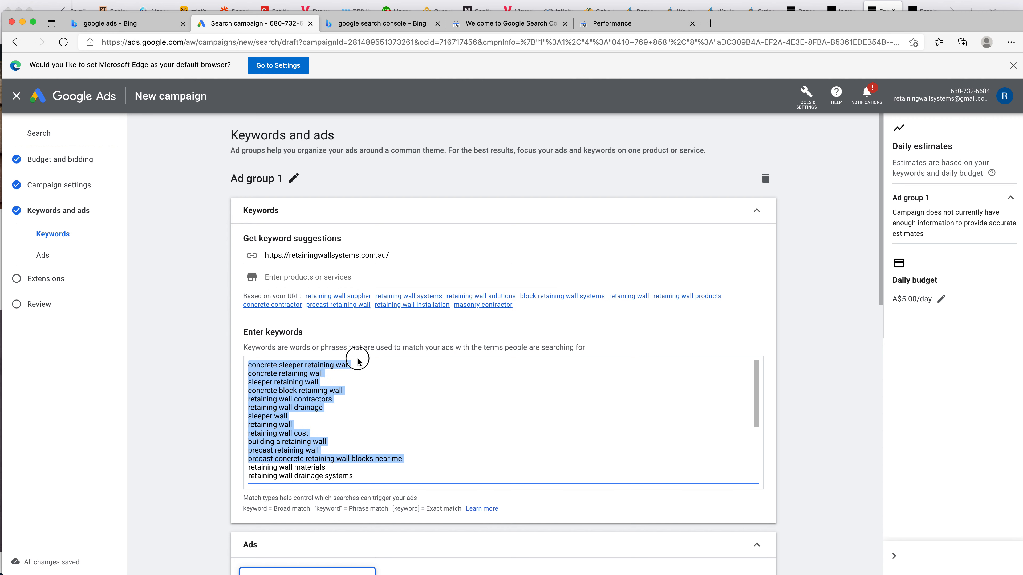
click(338, 383)
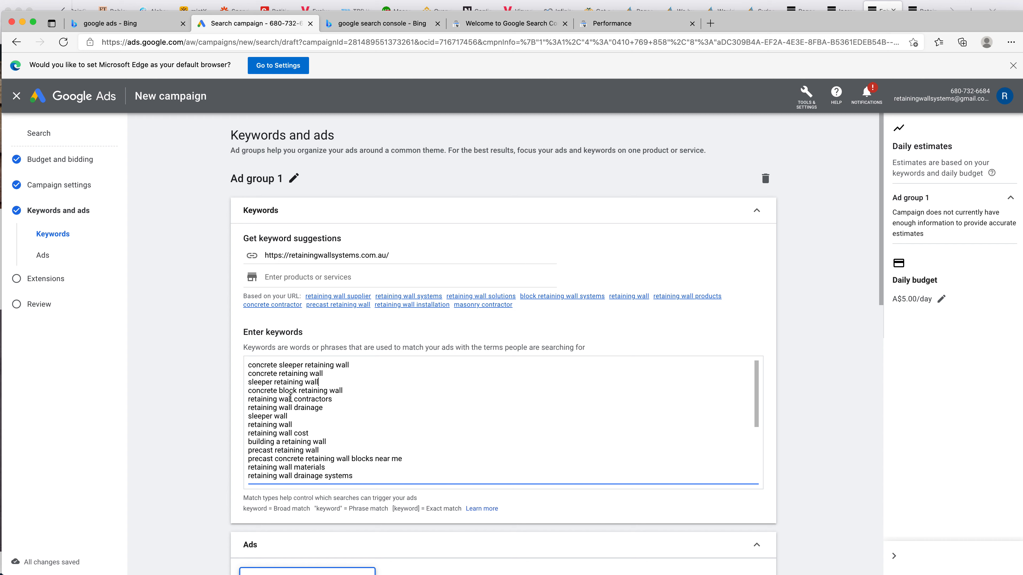
double_click(263, 407)
triple_click(307, 432)
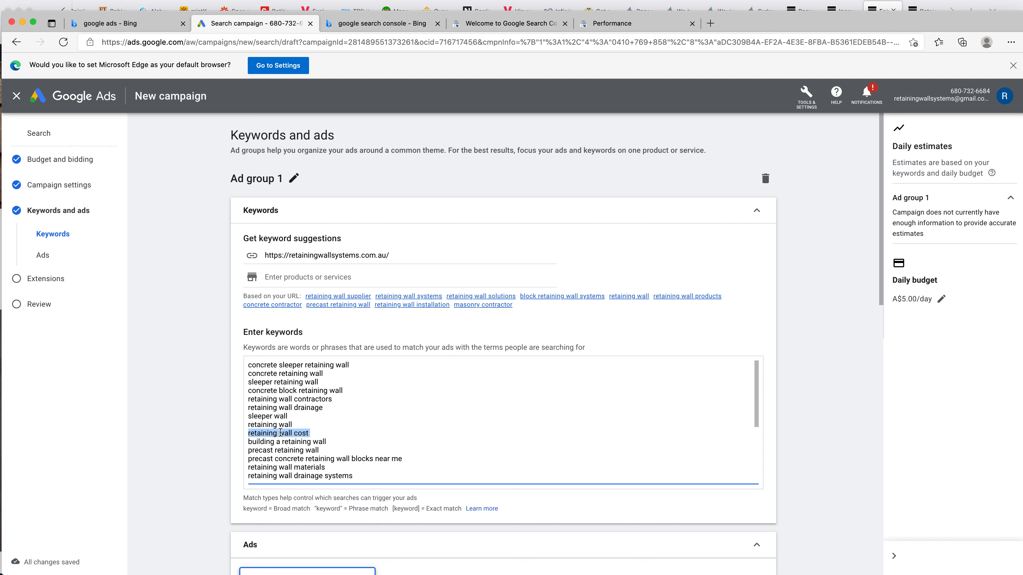
scroll(299, 430, down, 3)
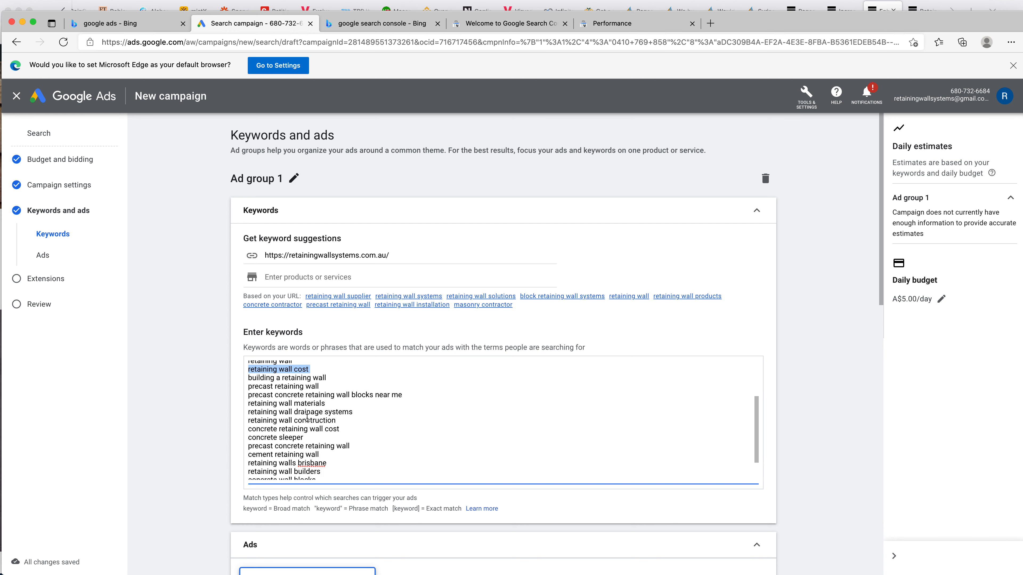
triple_click(300, 379)
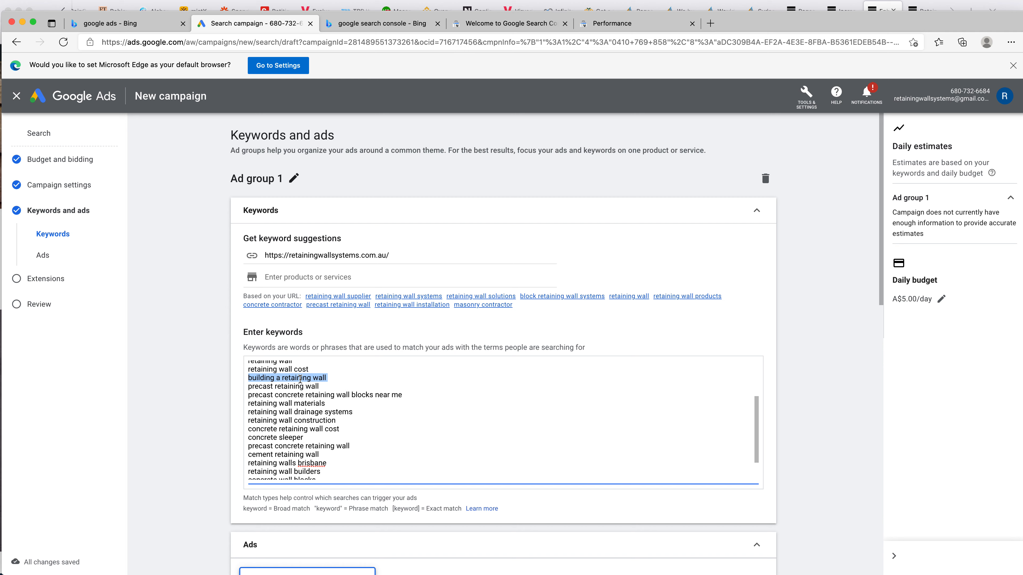
key(BackSpace)
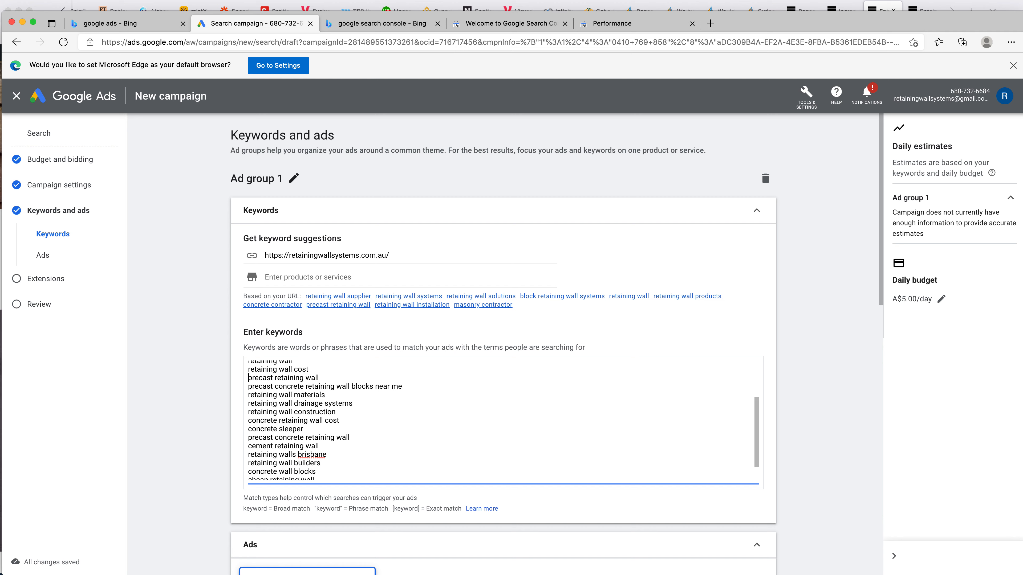
Step: Delete the keywords "precast retaining wall", "precast concrete retaining wall blocks near me", "retaining wall materials" and "retaining wall drainage systems"
triple_click(292, 379)
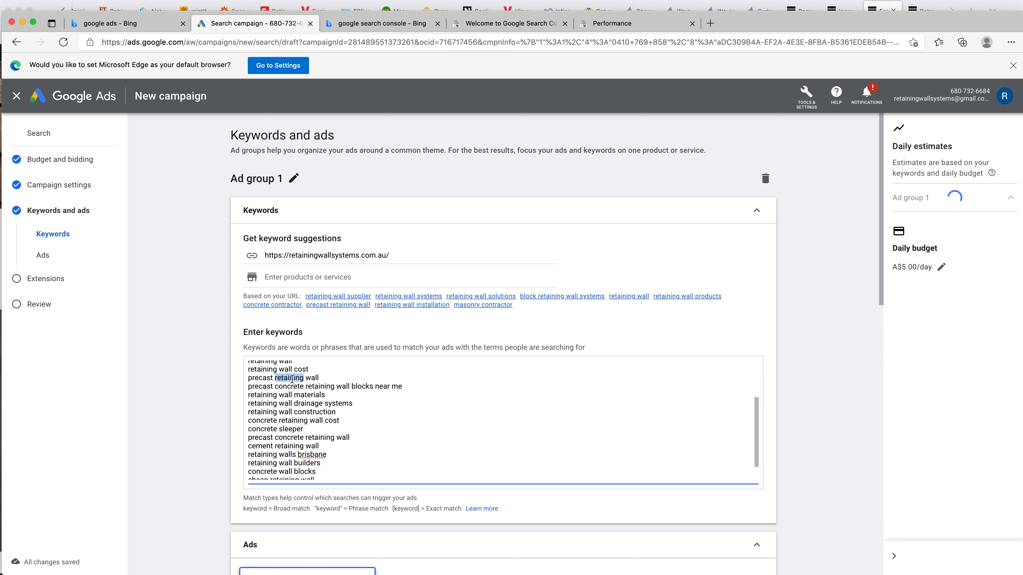
triple_click(292, 379)
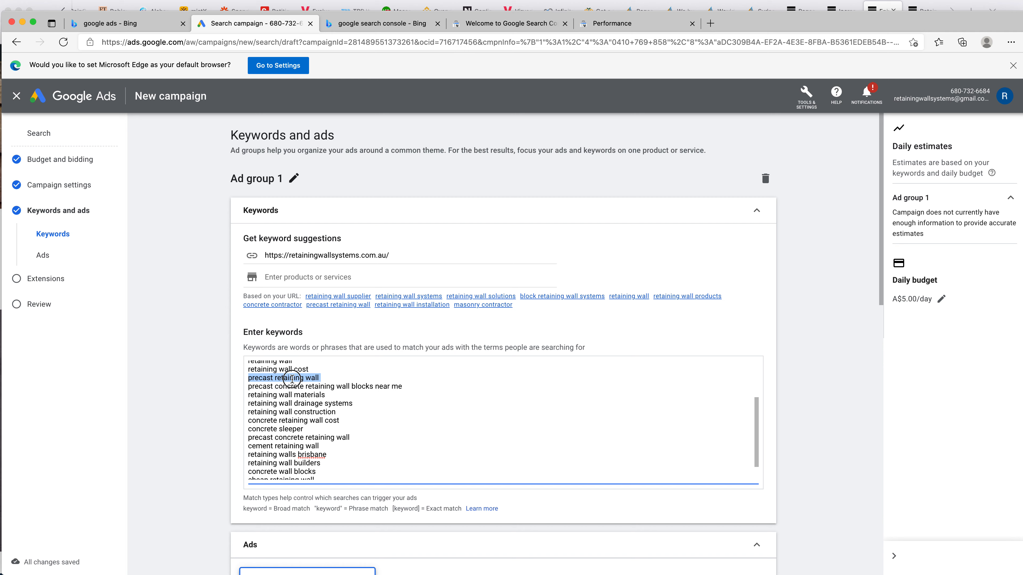
shift+click(403, 386)
key(BackSpace)
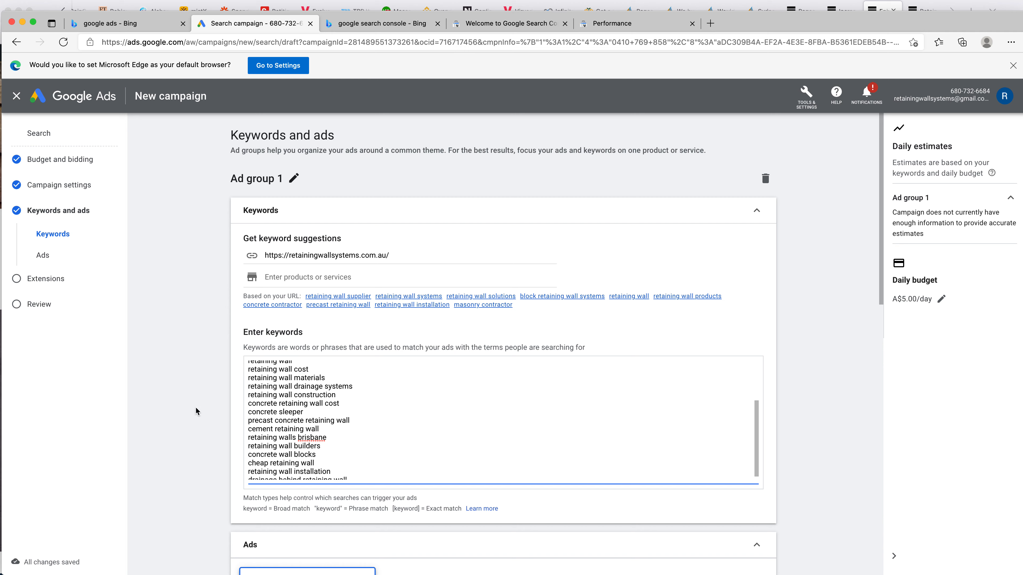
shift+click(326, 375)
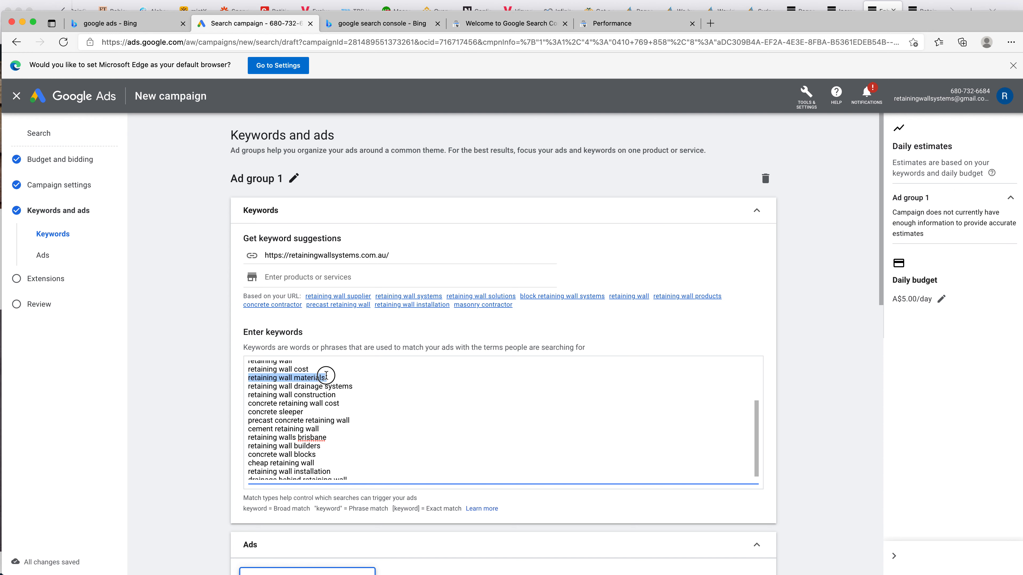
shift+click(347, 386)
key(BackSpace)
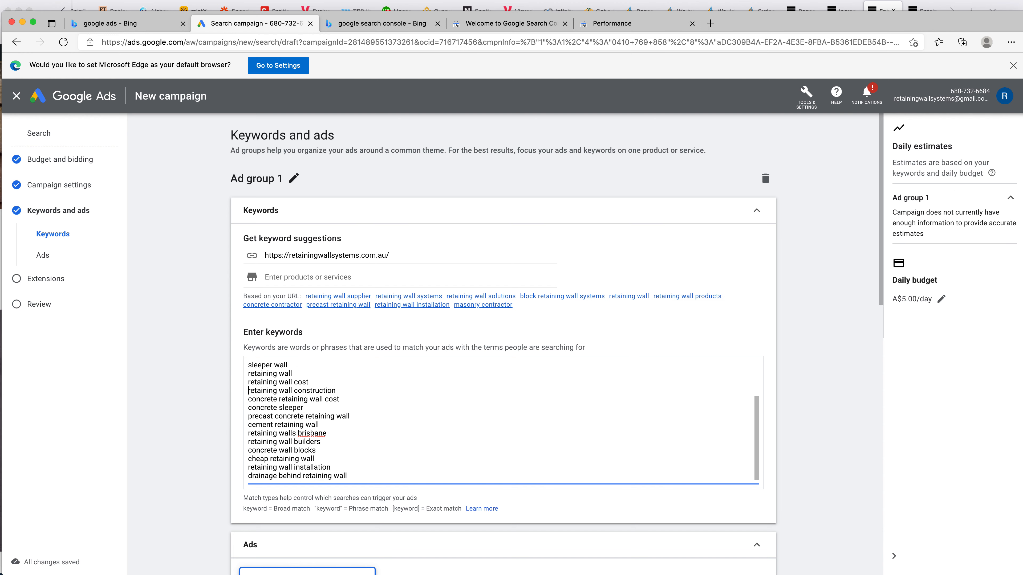
Step: Delete "concrete retaining wall cost" from the Ad group 1 keyword list
double_click(266, 401)
click(267, 401)
triple_click(297, 401)
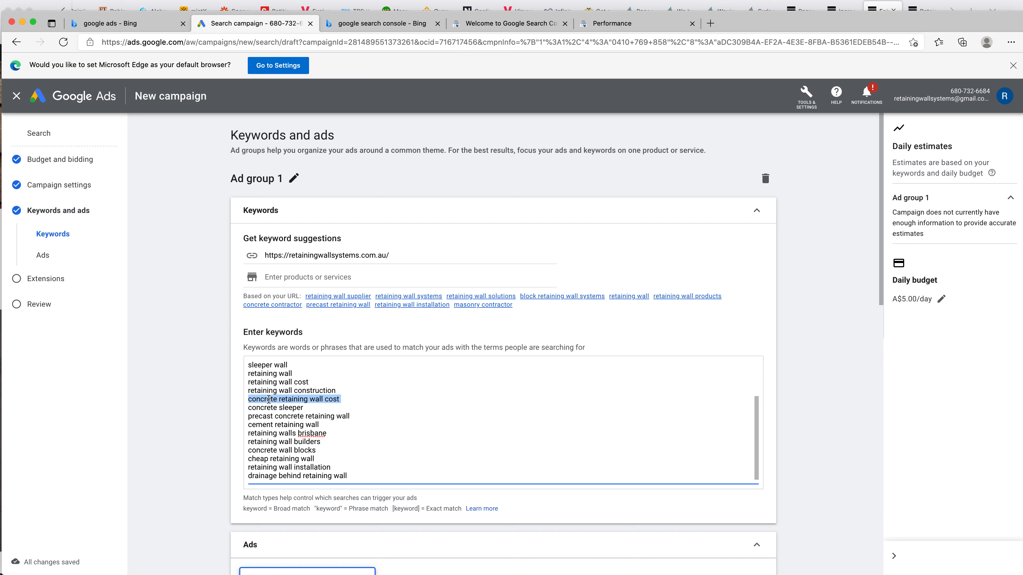
key(BackSpace)
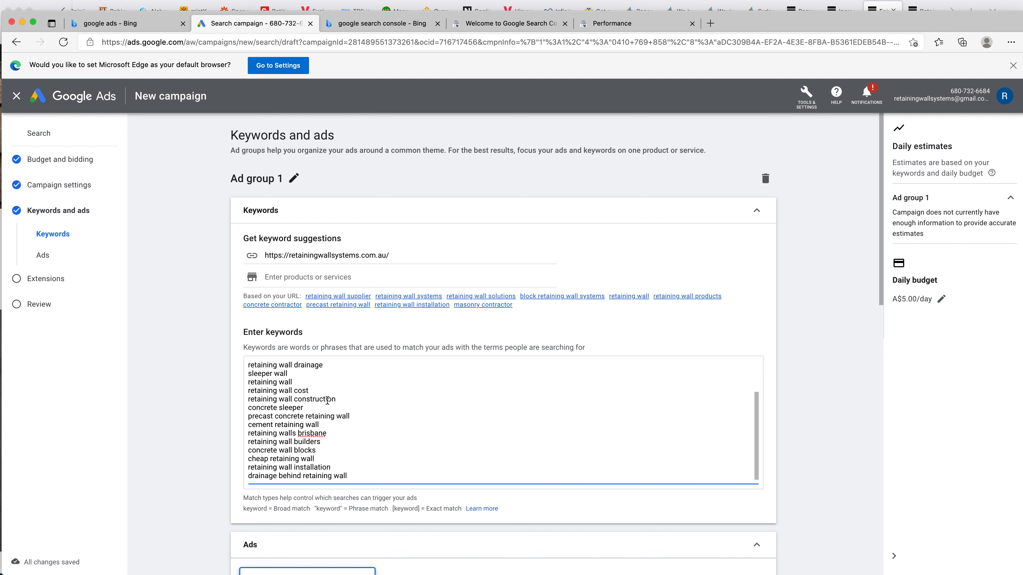
Step: Remove "precast concrete retaining wall" and "concrete wall blocks" from the keyword list, leaving no blank lines
triple_click(313, 423)
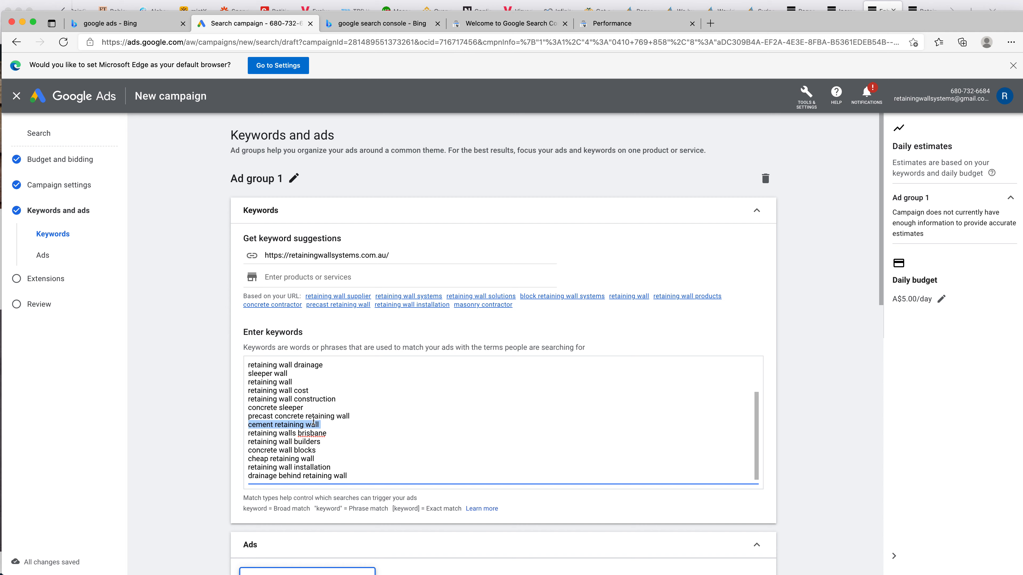
triple_click(308, 411)
triple_click(308, 411)
drag(309, 411, 249, 417)
click(343, 415)
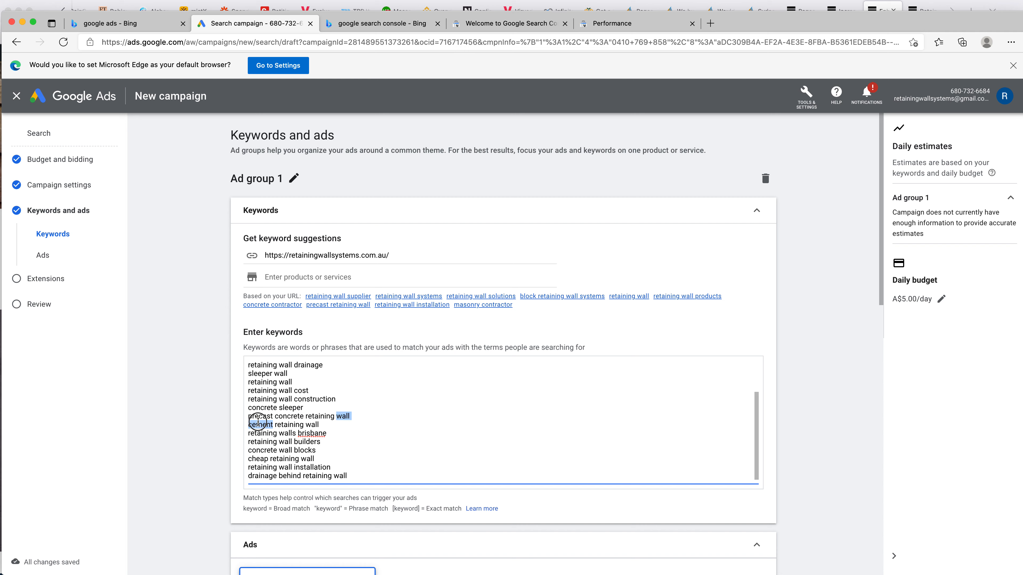
key(BackSpace)
key(BackSpace)
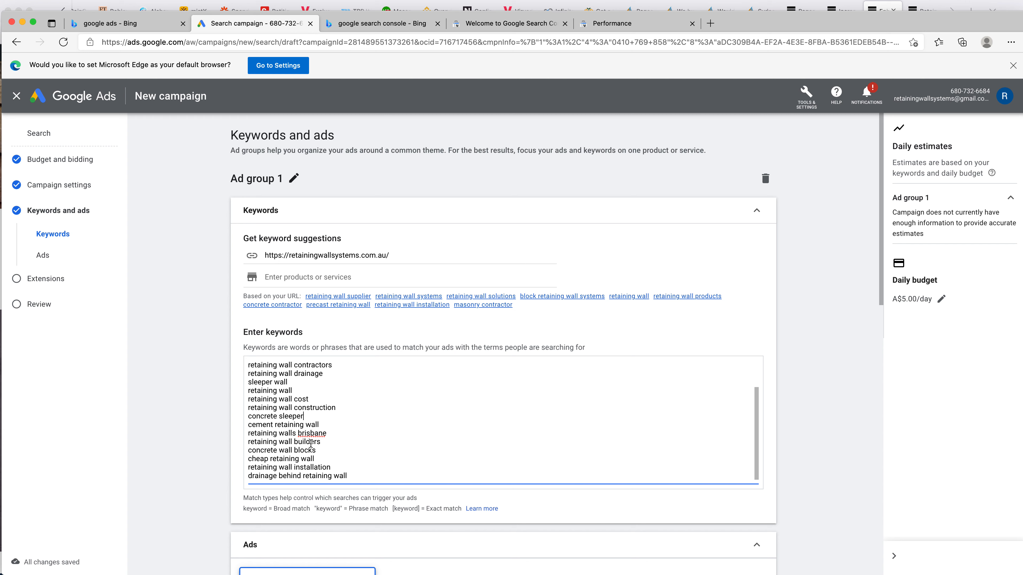
drag(316, 450, 240, 451)
key(BackSpace)
key(BackSpace)
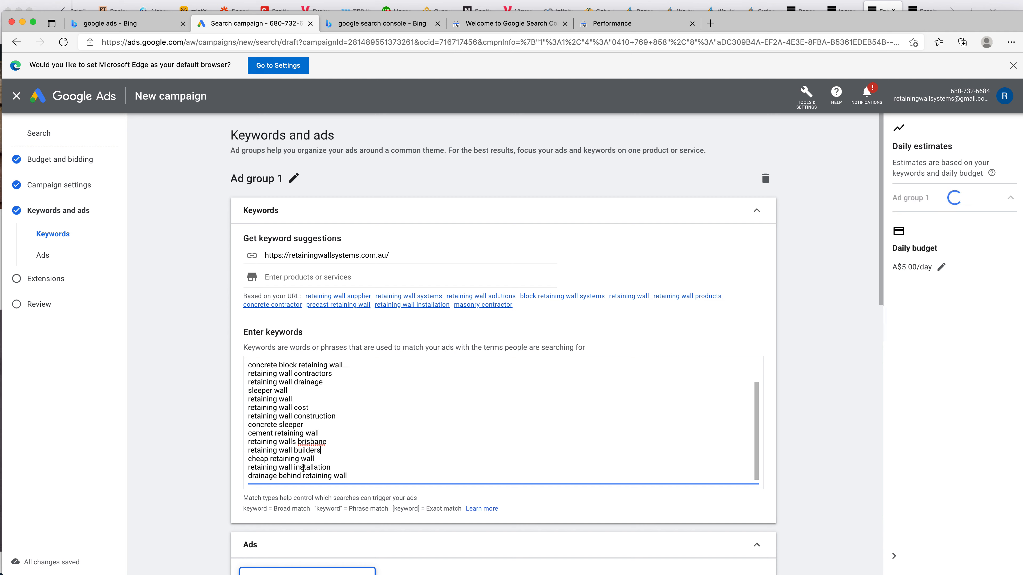
Step: Delete the keywords "cheap retaining wall" and "drainage behind retaining wall" from the Ad group 1 keyword list
click(312, 460)
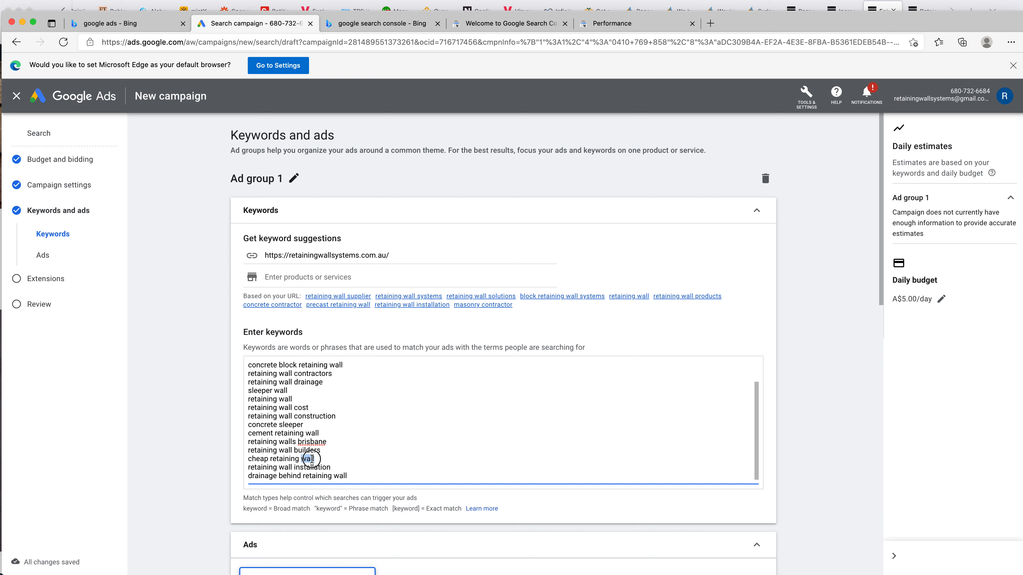
drag(314, 460, 244, 464)
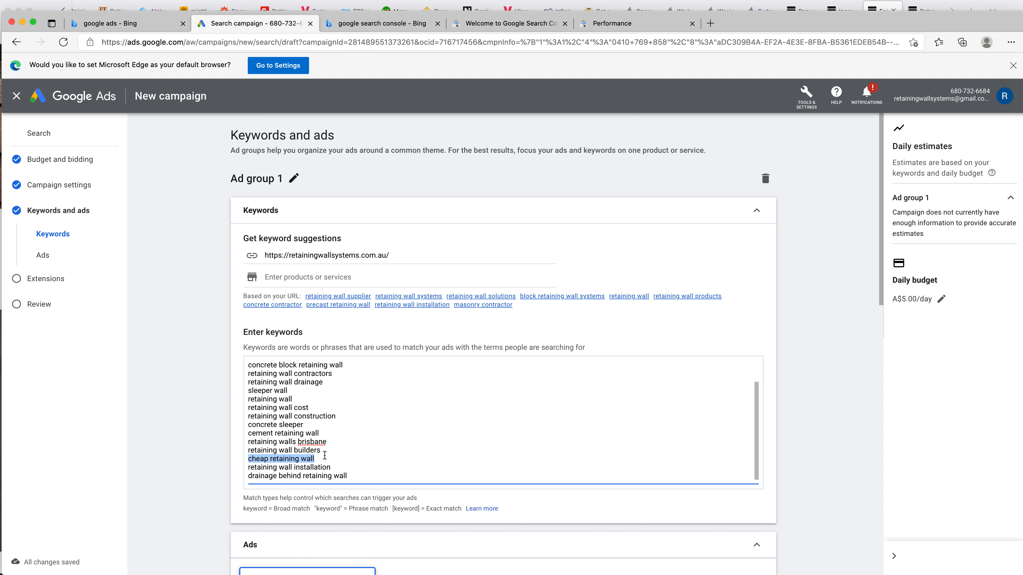
key(BackSpace)
key(BackSpace)
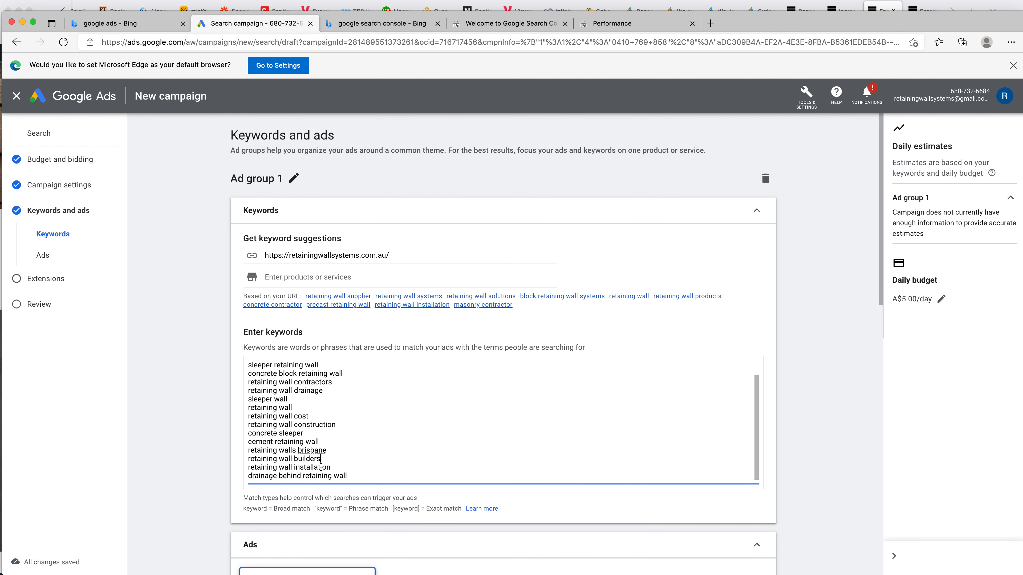
scroll(321, 467, down, 3)
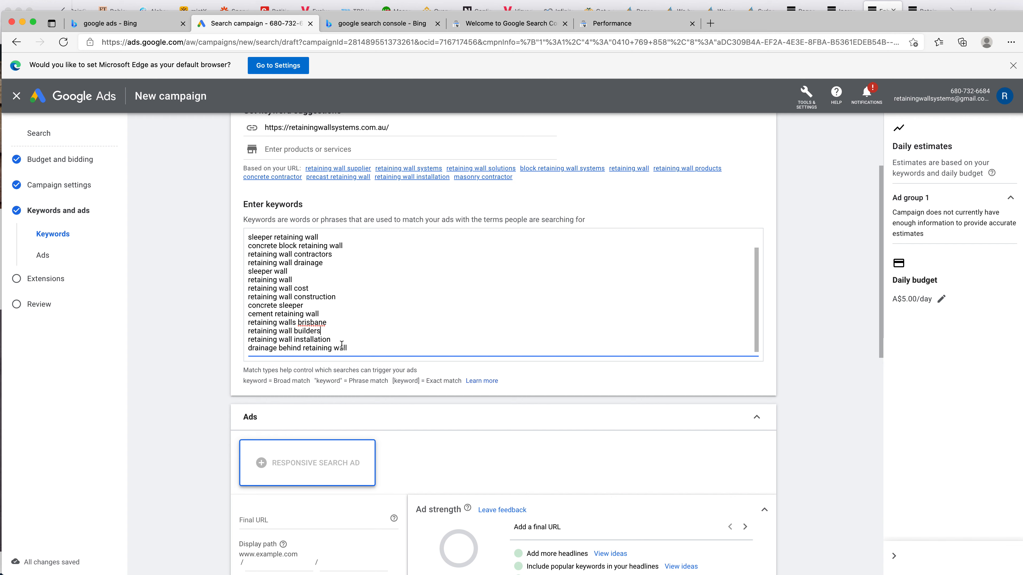
drag(347, 348, 231, 347)
key(BackSpace)
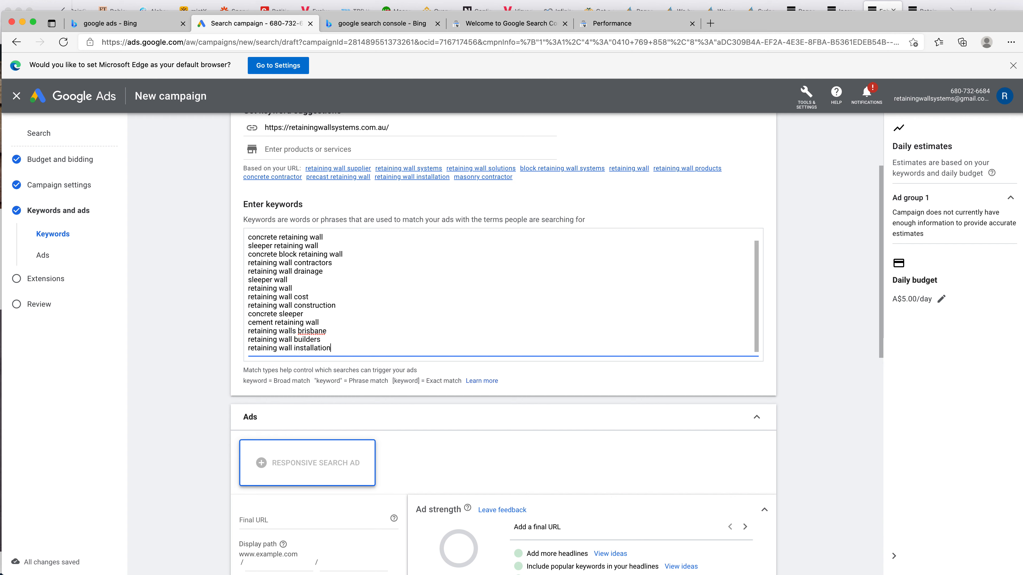
Step: Paste the copied search queries after "retaining wall builders" in the keyword list and delete the pasted keyword "rocla massbloc"
scroll(302, 341, up, 1)
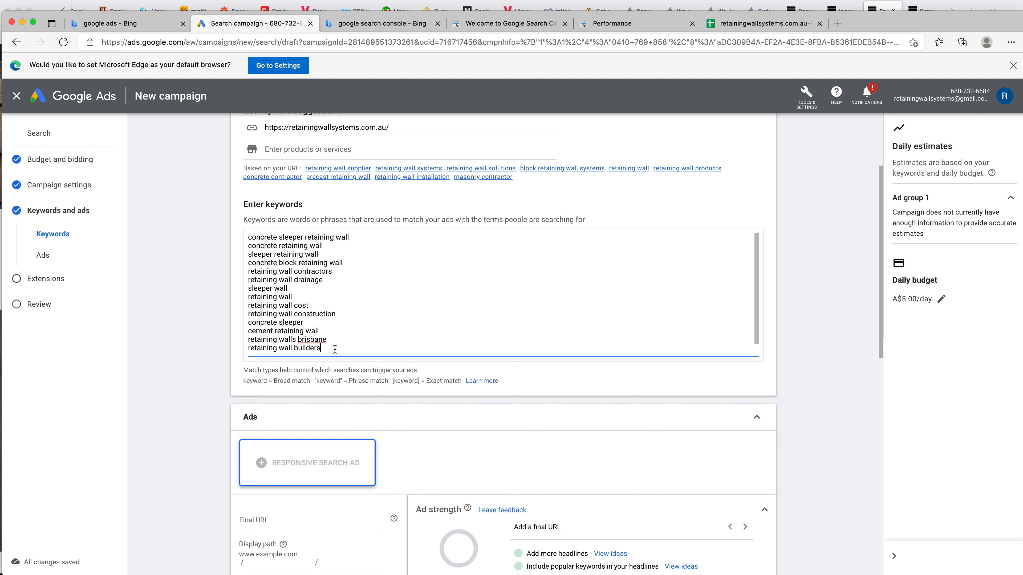
key(super+v)
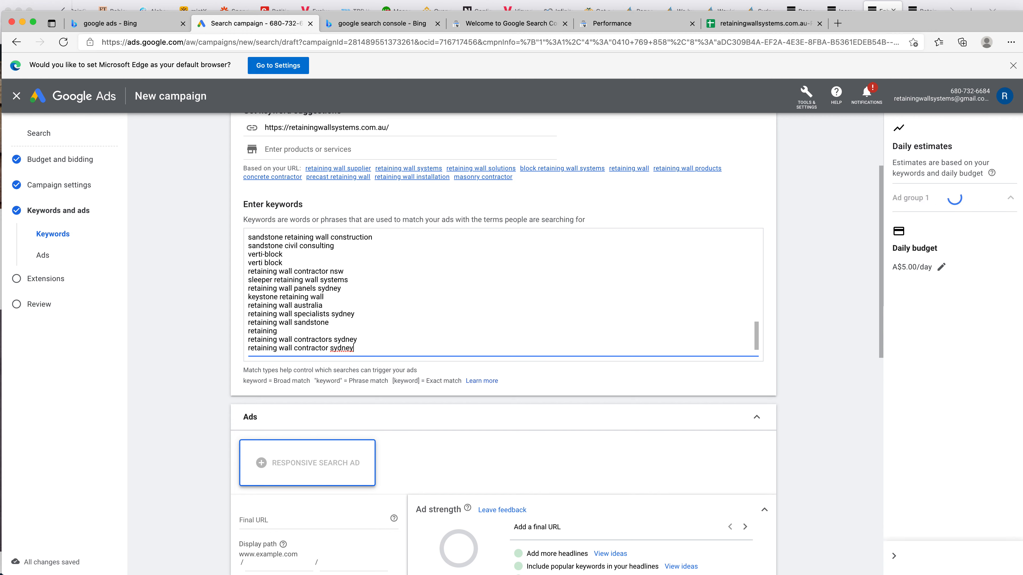
scroll(315, 302, up, 5)
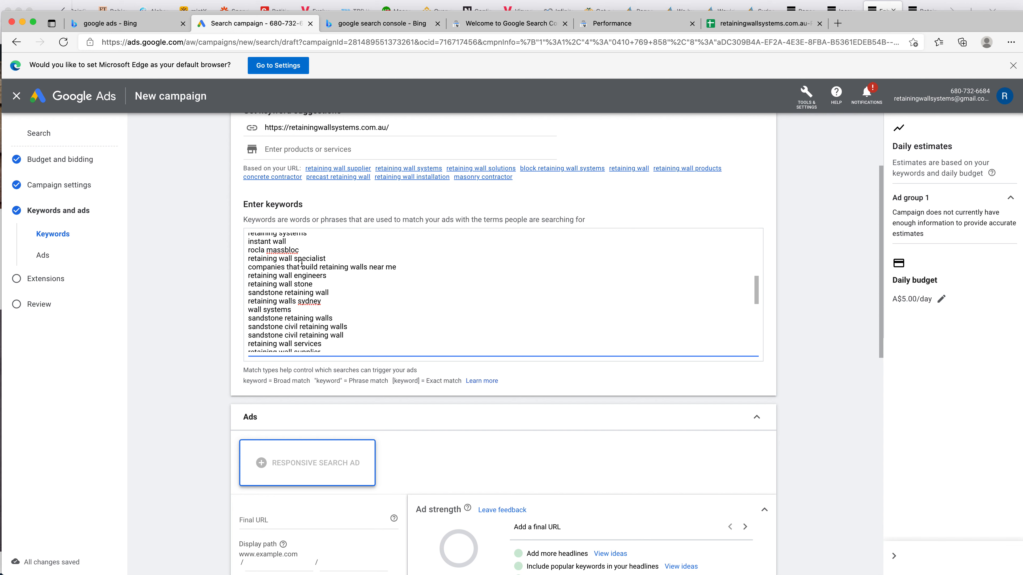
scroll(271, 254, up, 3)
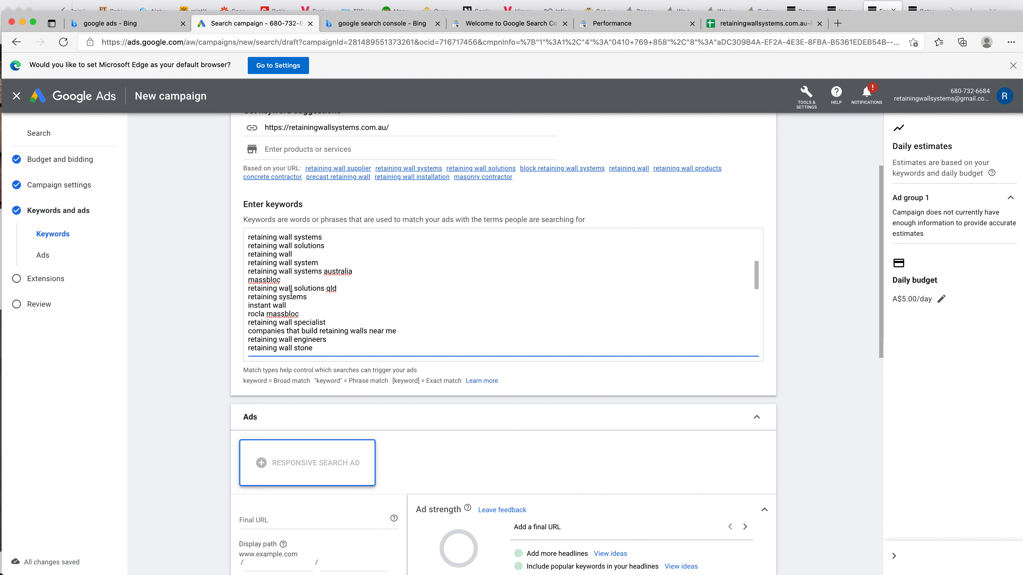
triple_click(287, 316)
key(BackSpace)
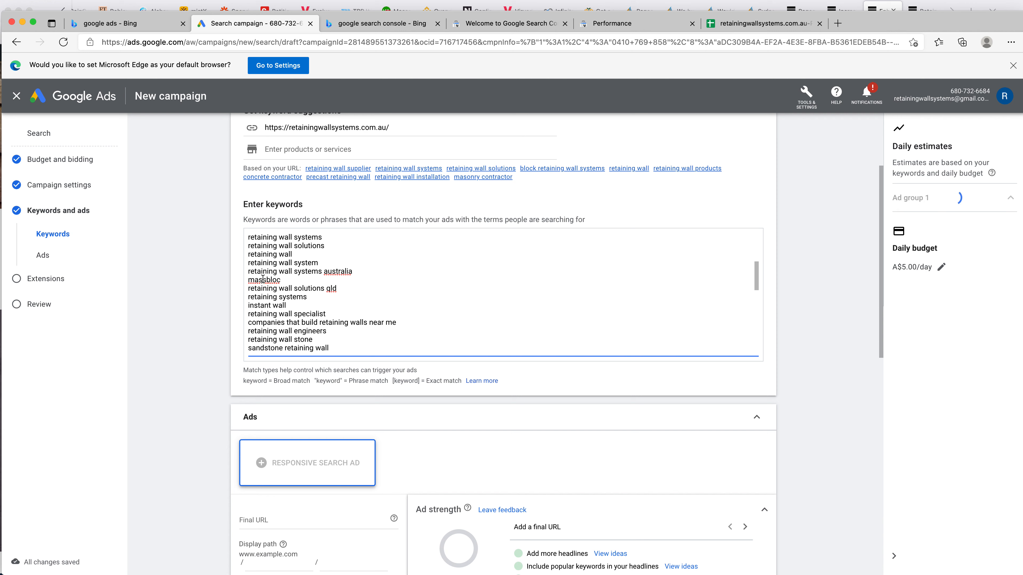
Step: Delete the keywords "massbloc" and "instant wall" from the pasted queries
triple_click(263, 280)
key(BackSpace)
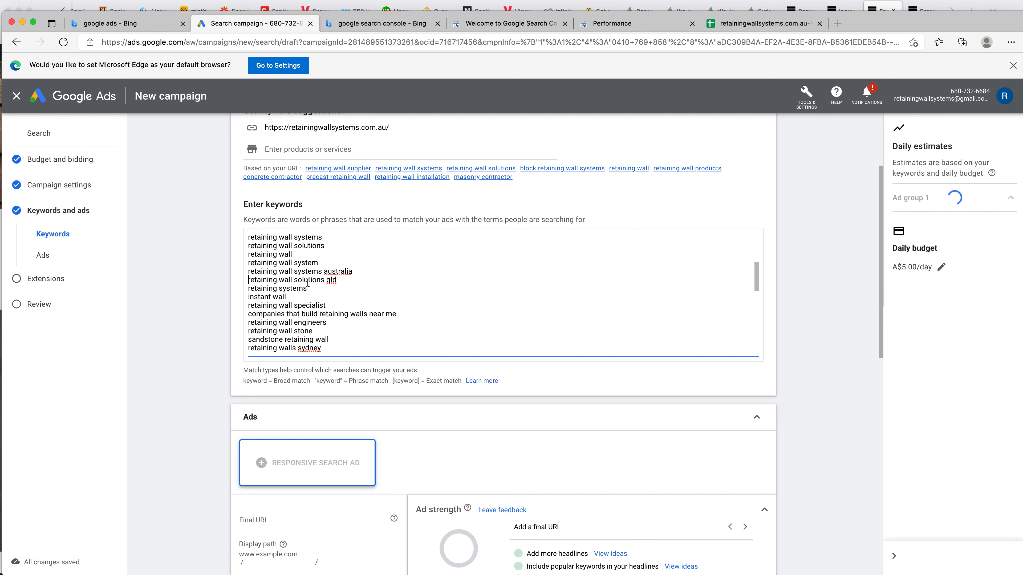
triple_click(281, 296)
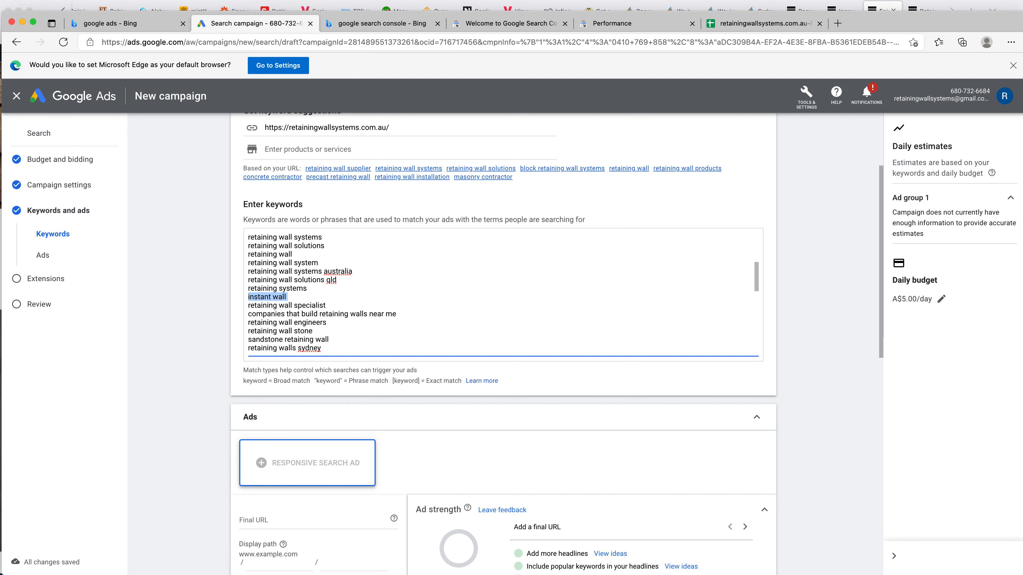
key(BackSpace)
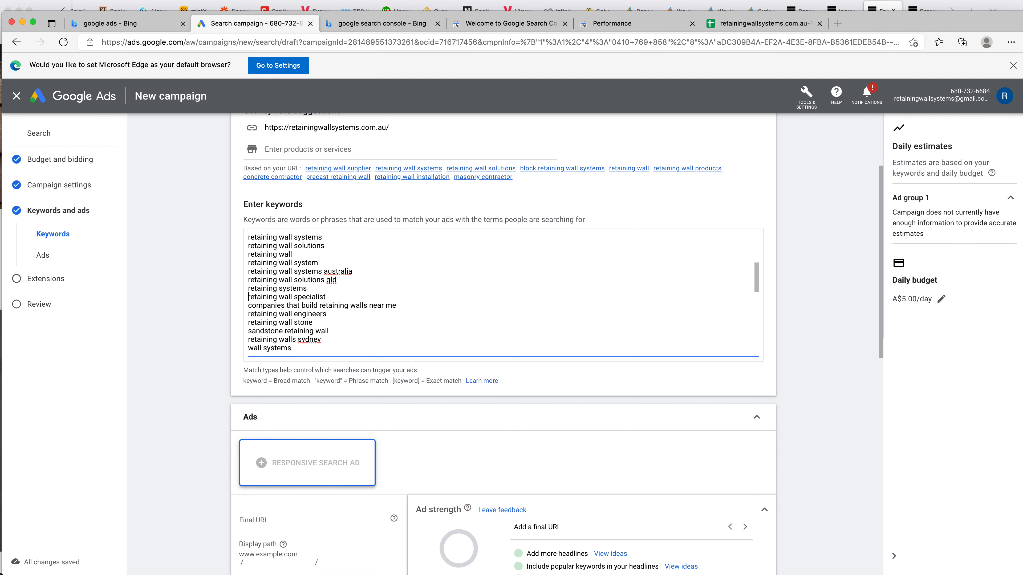
Step: Review the pasted queries below "retaining wall specialist" and delete the keyword "wall systems"
double_click(274, 305)
scroll(331, 322, down, 4)
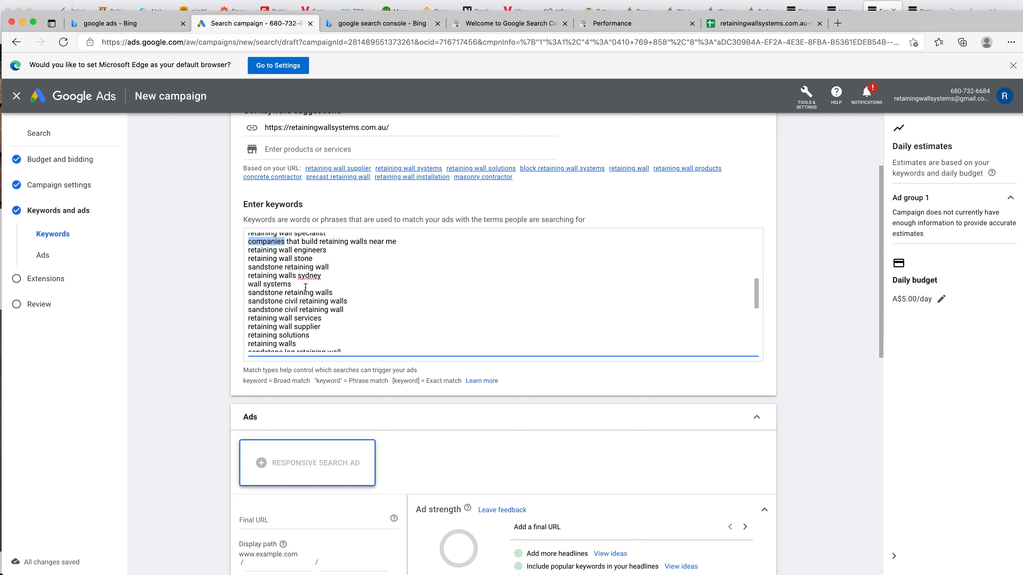
click(269, 286)
triple_click(269, 286)
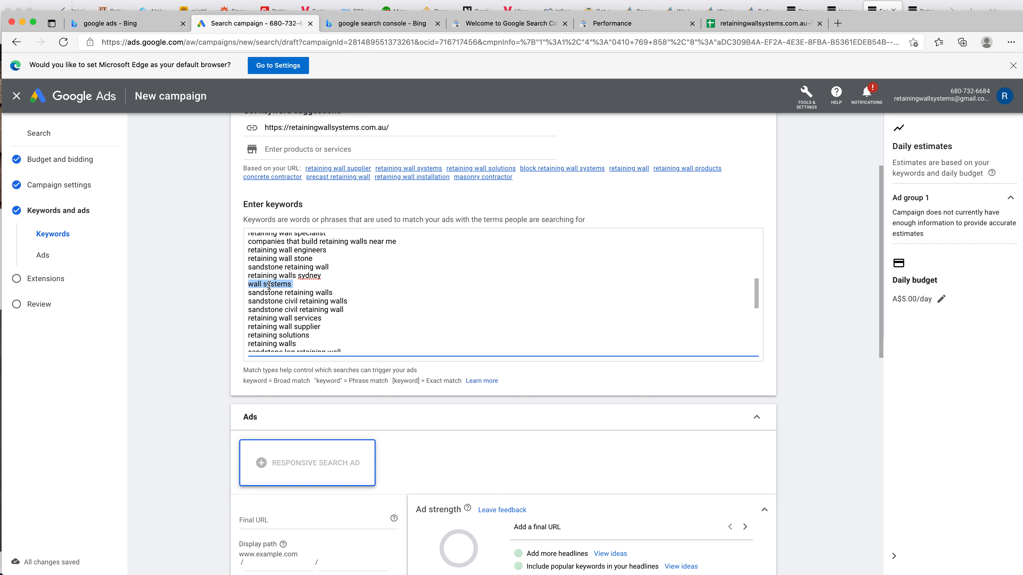
key(BackSpace)
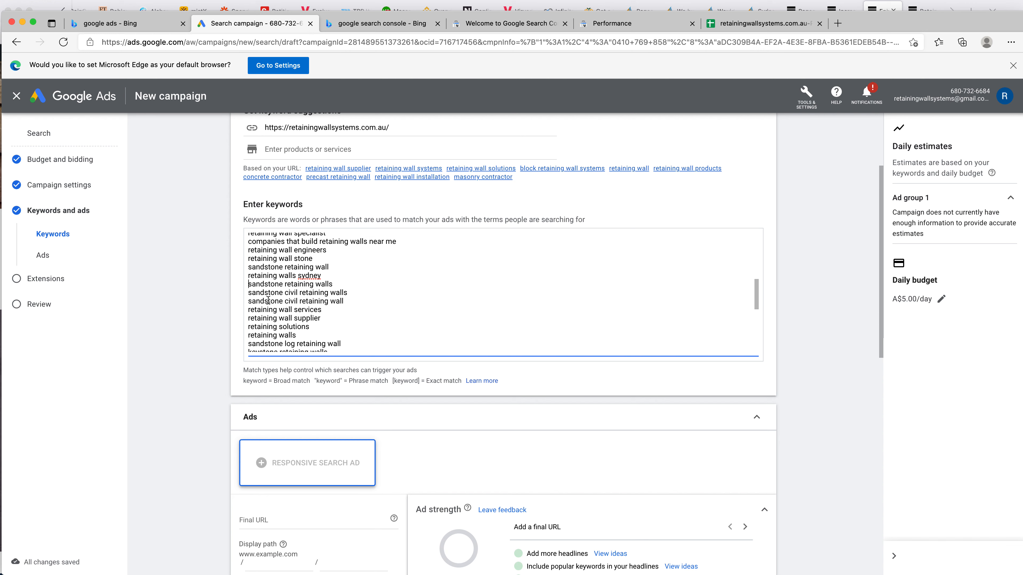
Step: Delete the keywords "sandstone log retaining wall" and "block wall systems" from the keyword list
scroll(268, 314, down, 3)
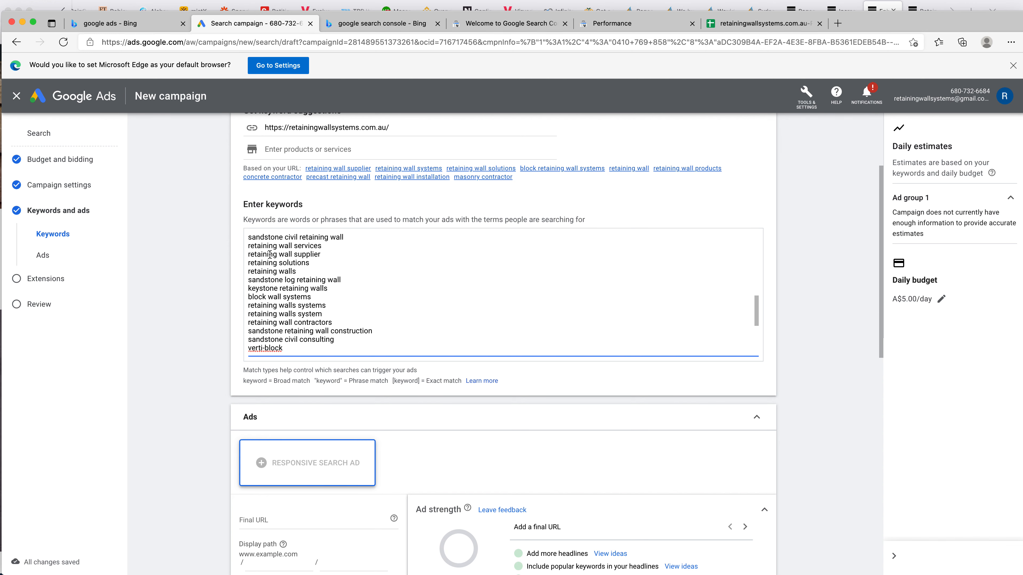
triple_click(270, 272)
triple_click(315, 278)
key(BackSpace)
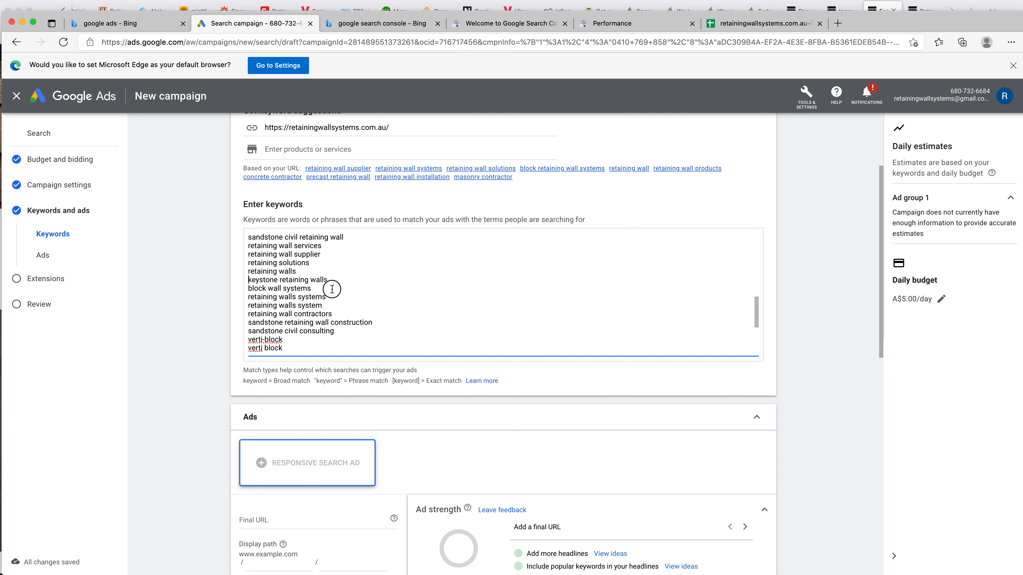
triple_click(331, 289)
key(BackSpace)
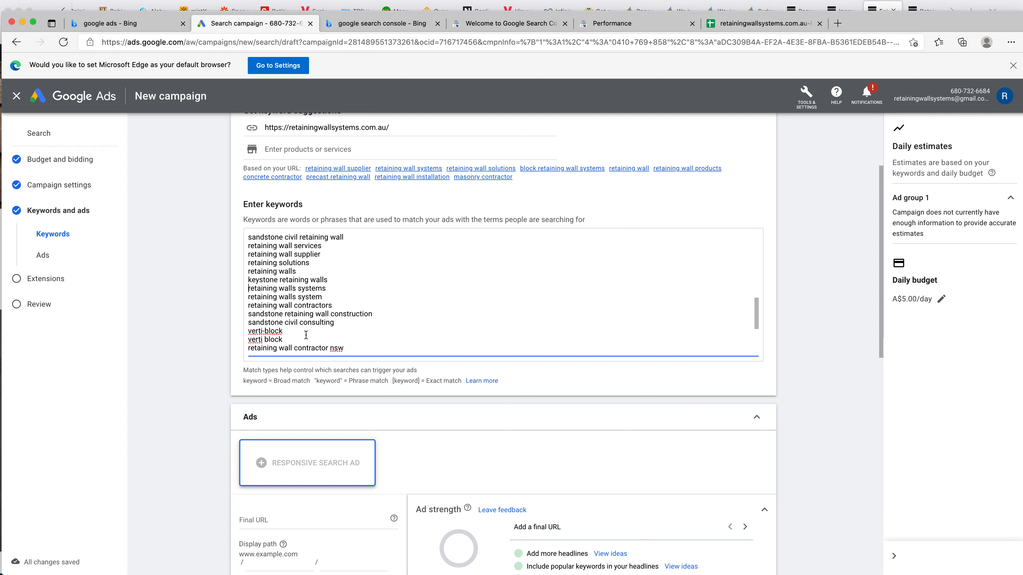
Step: Delete the keywords "verti-block", "verti block" and the single-word "retaining" from the keyword list
drag(306, 335, 310, 325)
key(BackSpace)
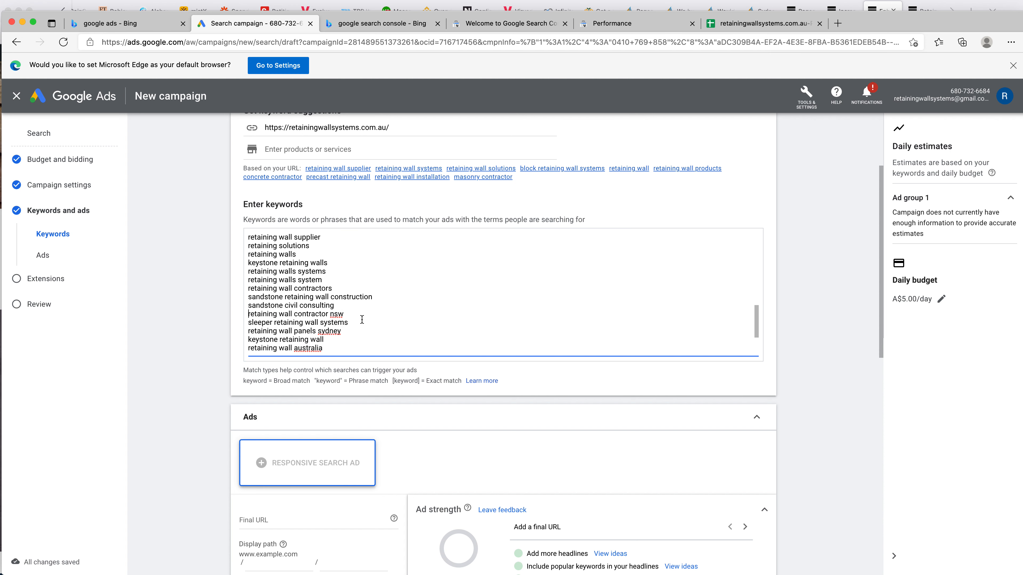
scroll(358, 314, down, 3)
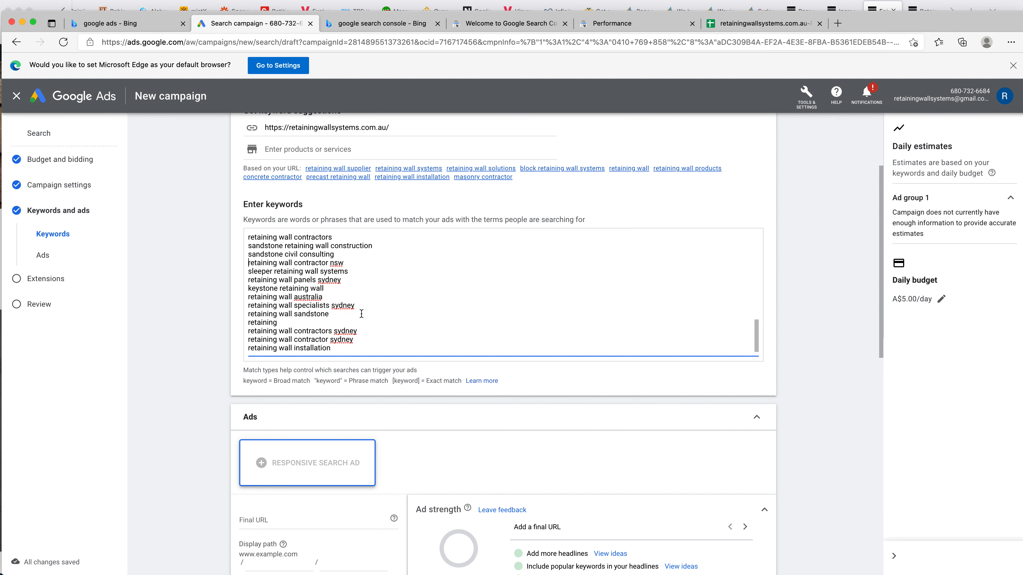
scroll(350, 282, down, 2)
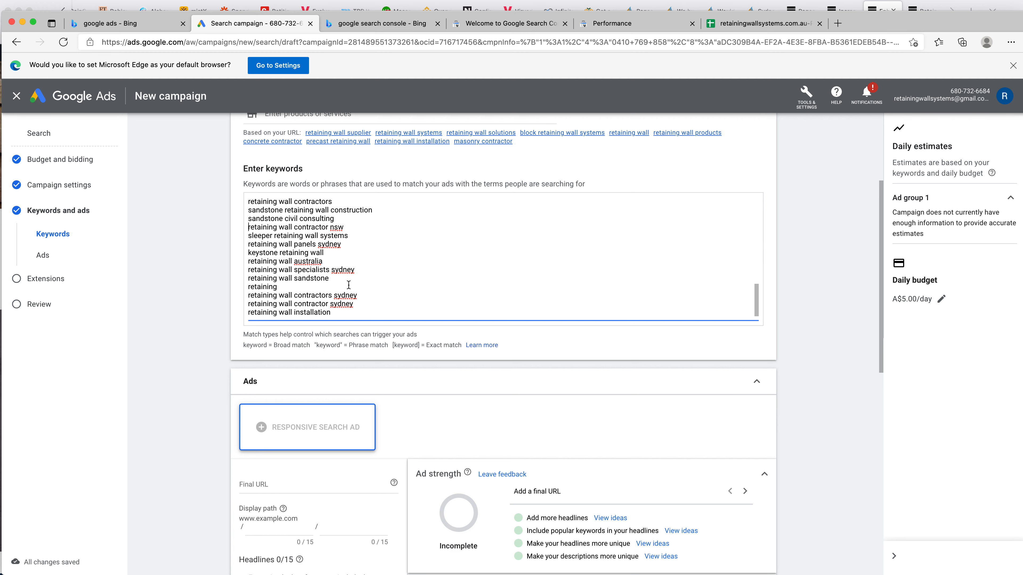
scroll(347, 235, down, 2)
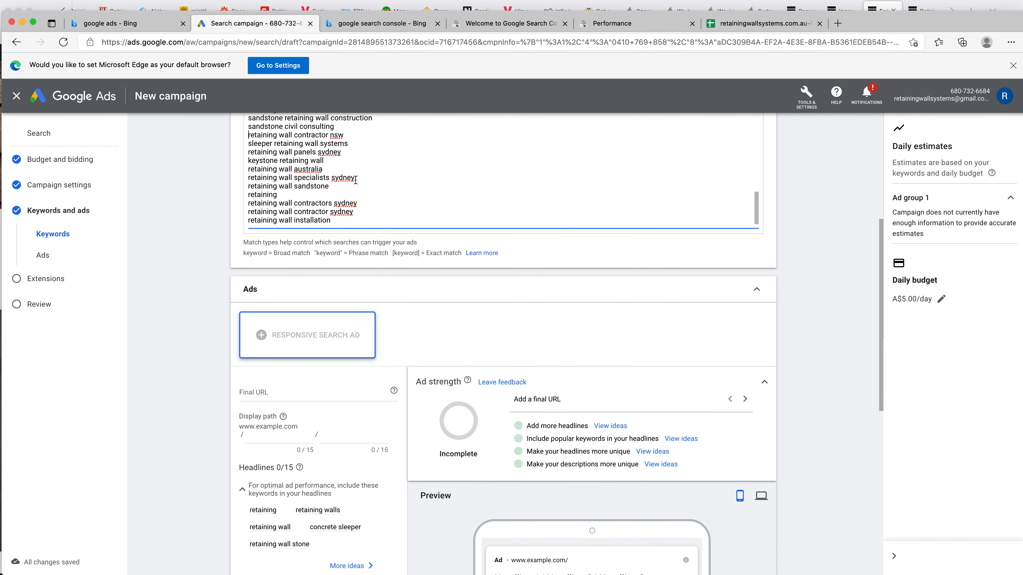
double_click(262, 195)
key(Delete)
key(Delete)
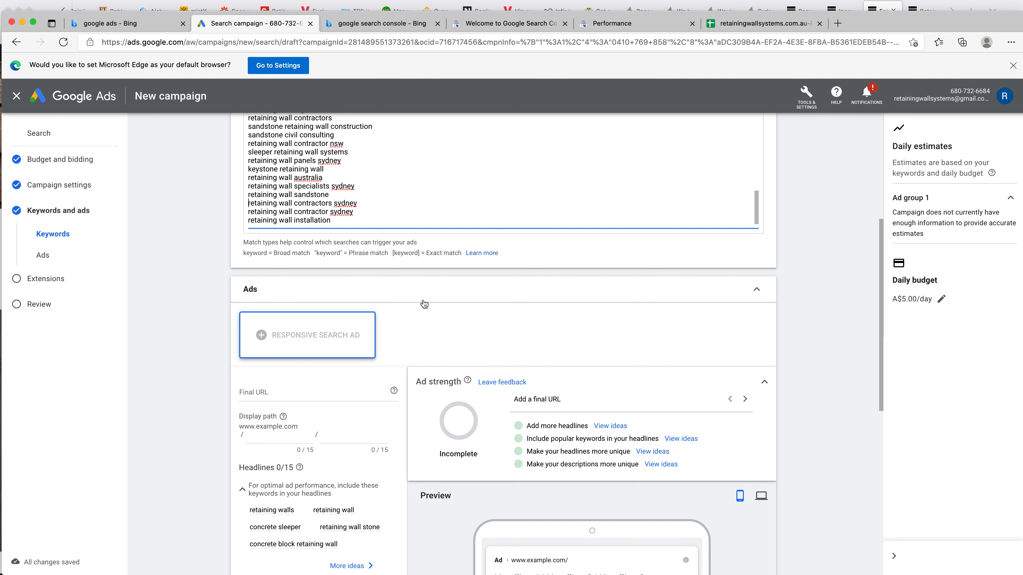
Step: Copy the custom built retaining wall page's address from the website and set it as the responsive search ad's final URL
scroll(422, 307, down, 3)
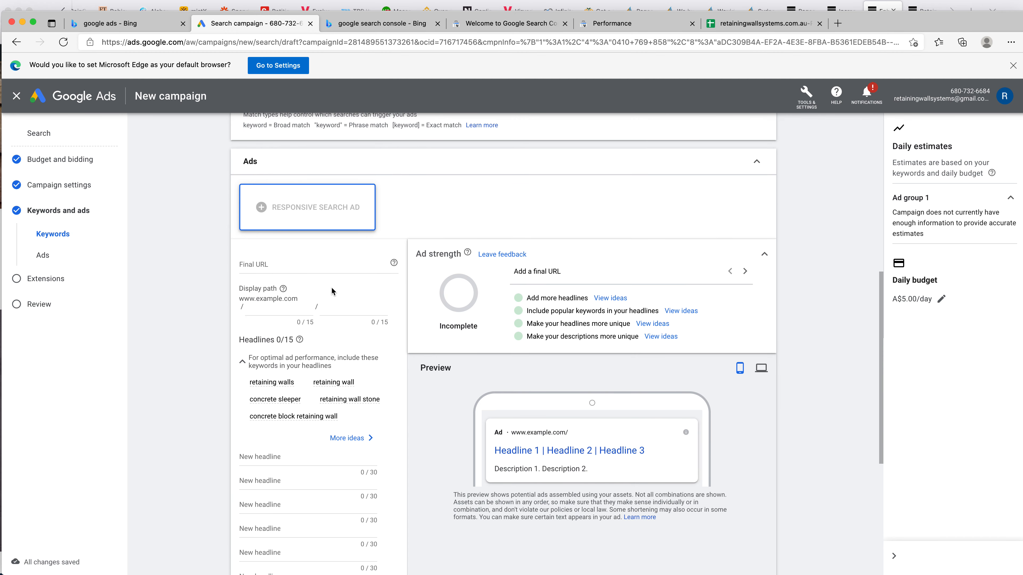
click(255, 265)
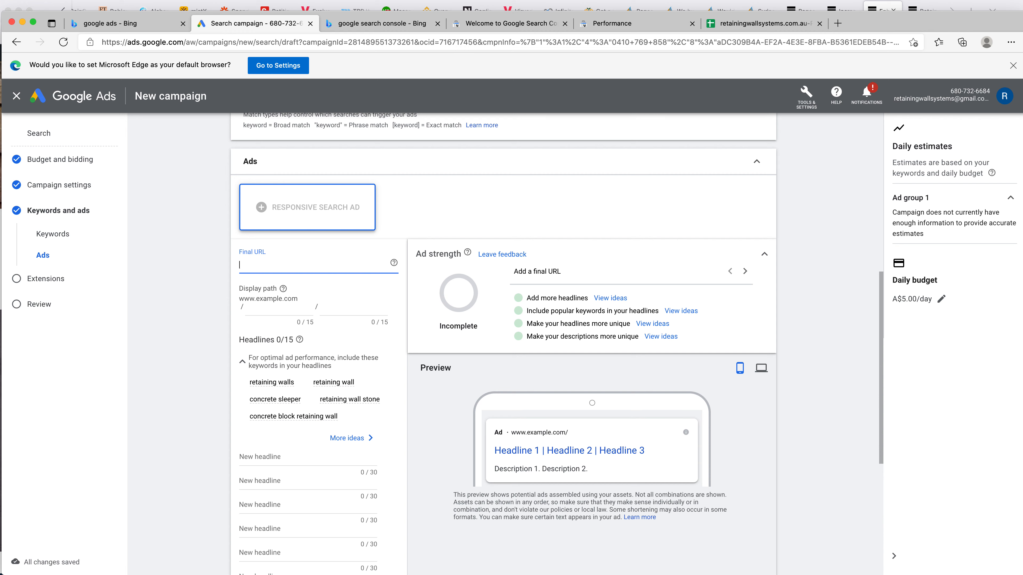
key(super+Tab)
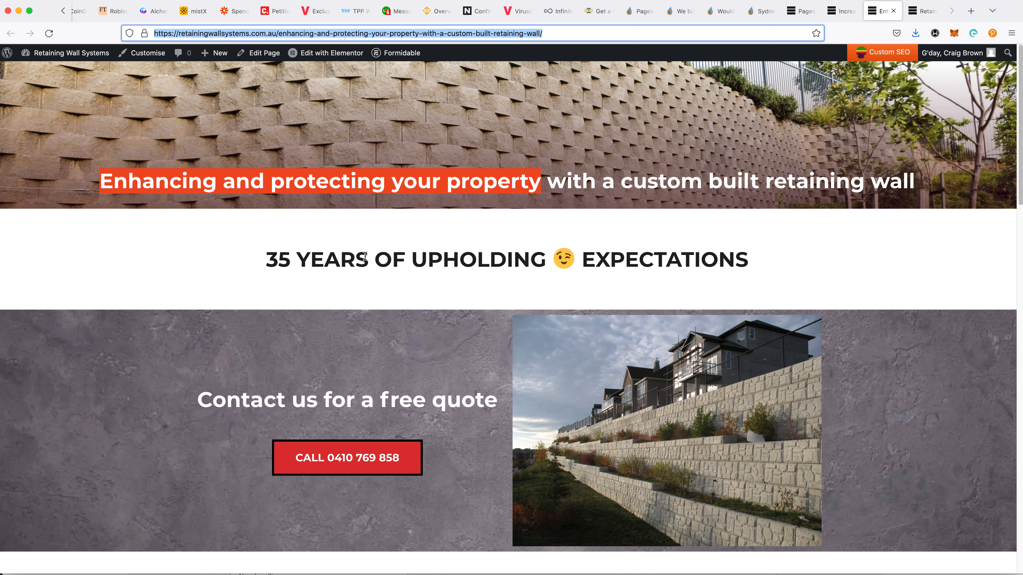
click(462, 36)
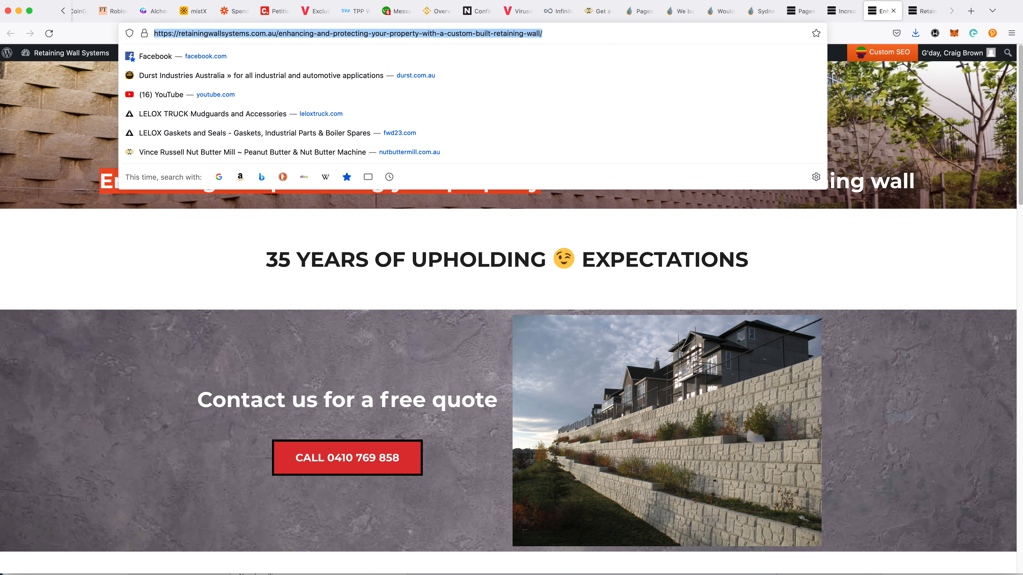
key(super+Tab)
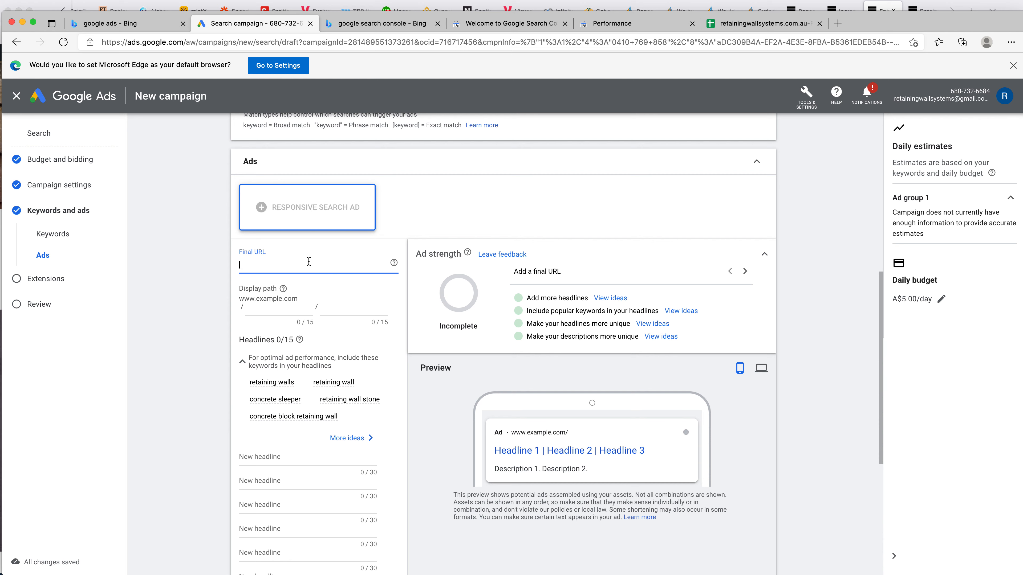
key(super+v)
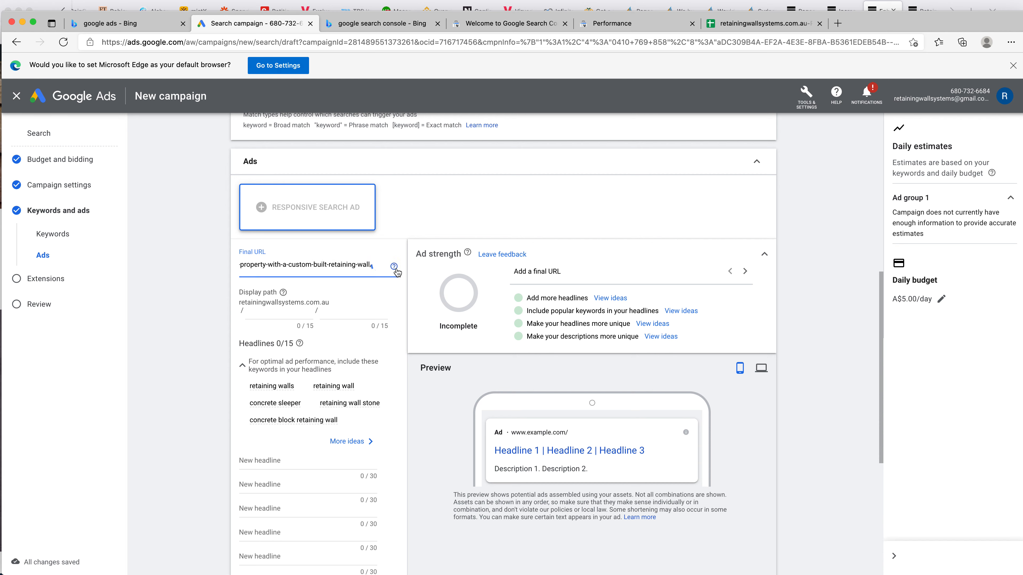
text(/)
mouse_move(397, 272)
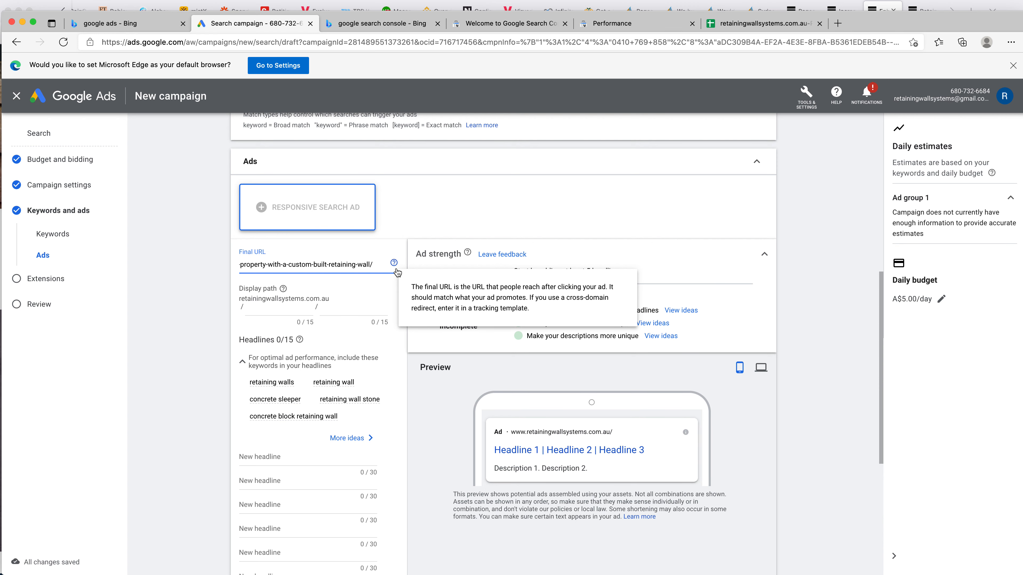
click(222, 350)
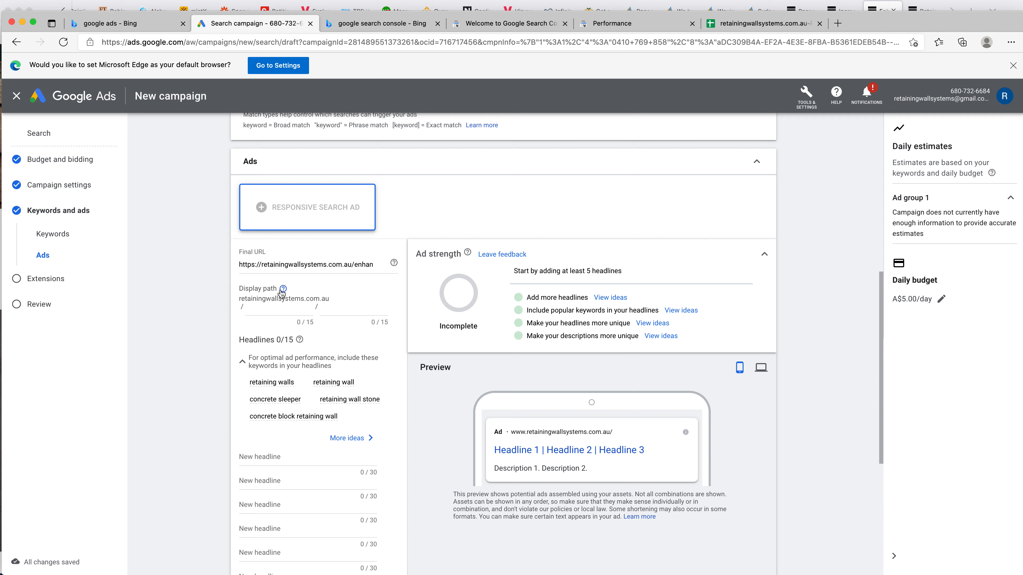
Step: Review the display path, the suggested headline keywords and the headline ideas offered for the responsive search ad
mouse_move(283, 291)
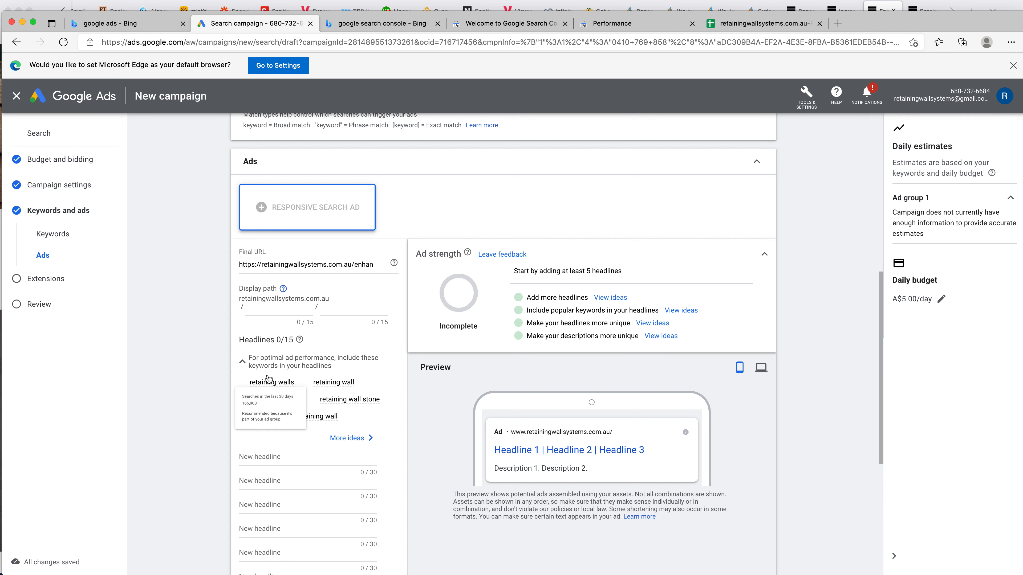
mouse_move(266, 382)
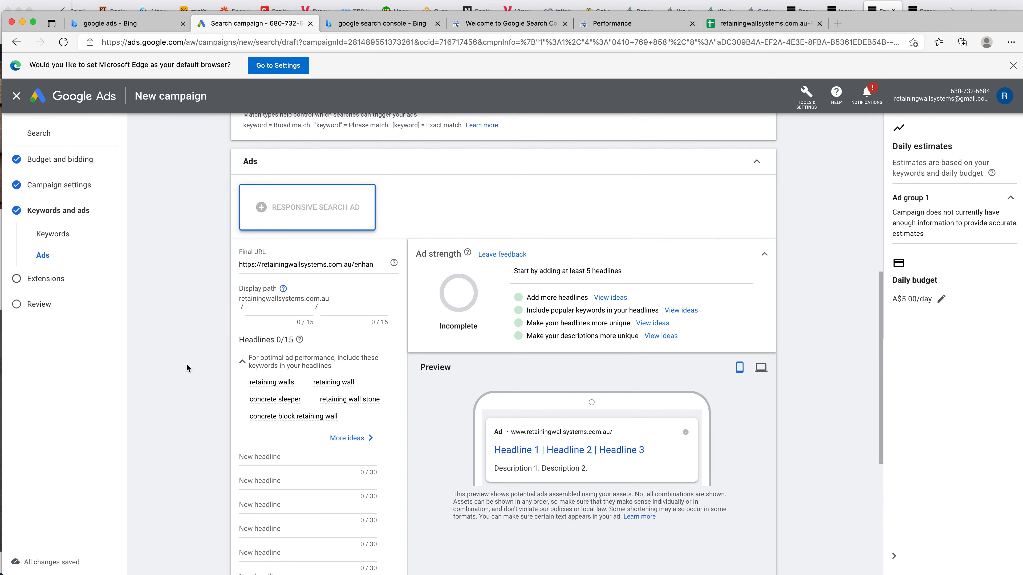
scroll(187, 360, down, 2)
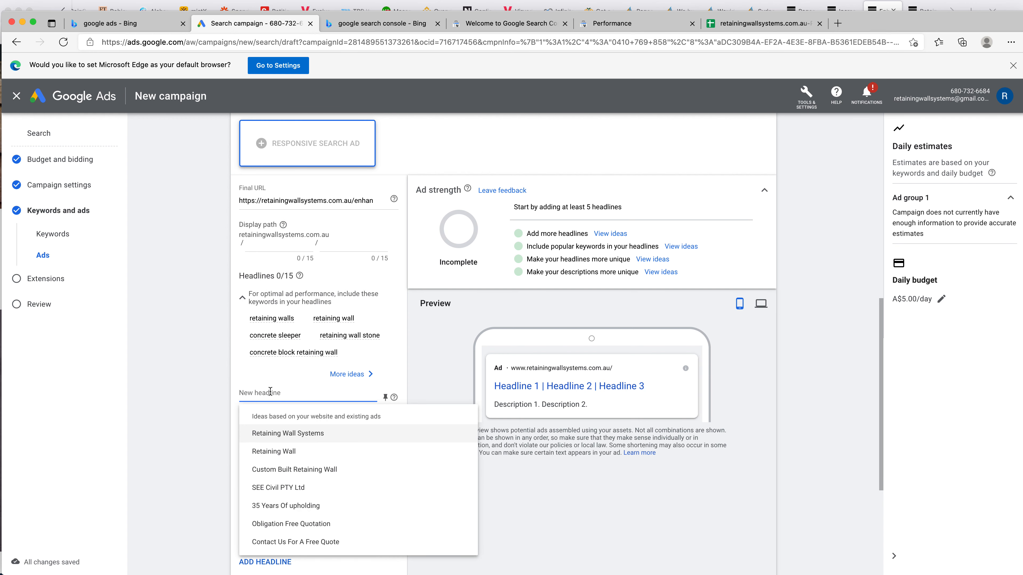
key(Down)
key(Down)
key(Down)
key(Down)
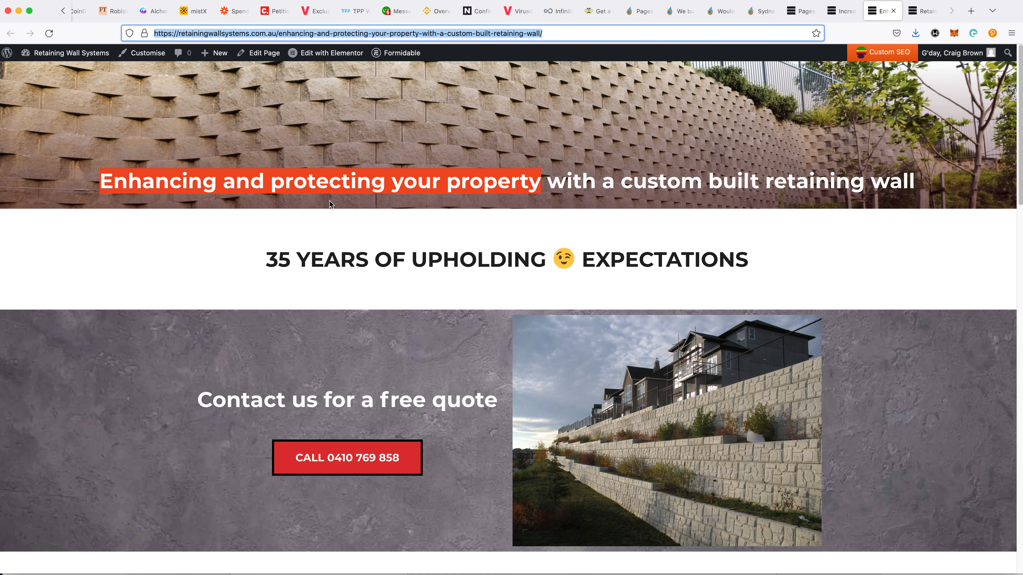
Step: Copy the landing page's main heading from the website and paste it into the ad's first headline
triple_click(324, 181)
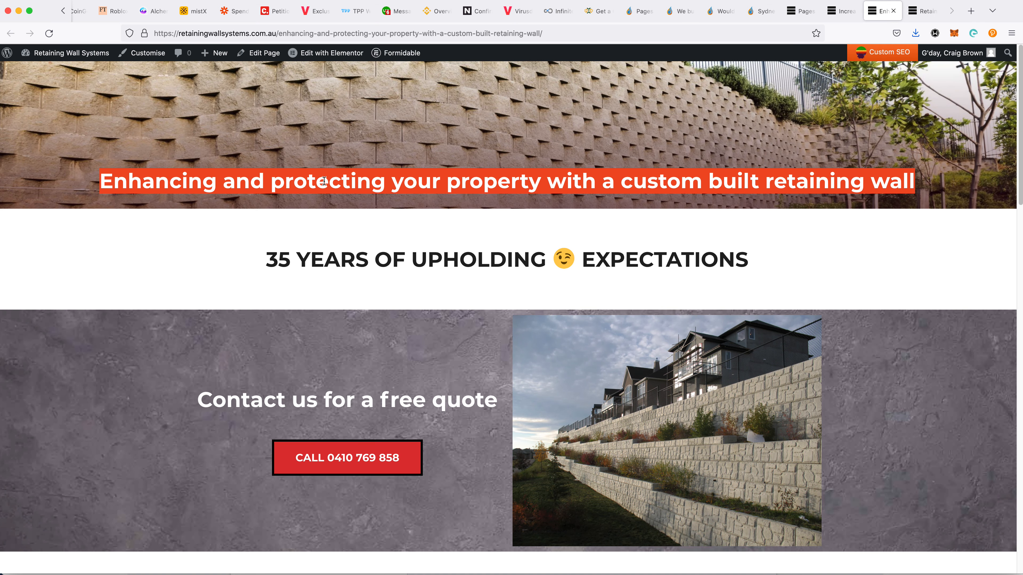
scroll(394, 237, down, 12)
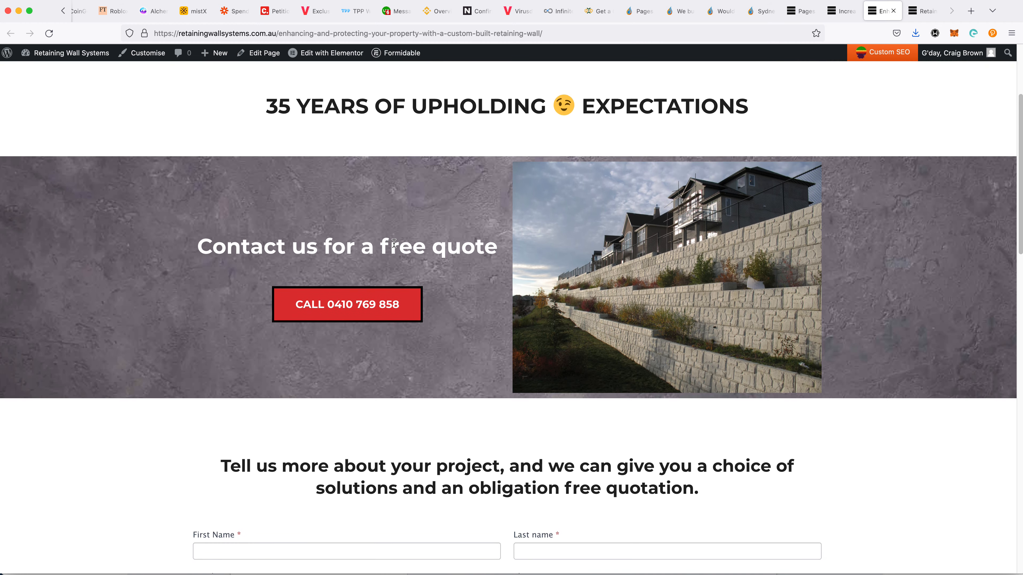
scroll(391, 286, down, 5)
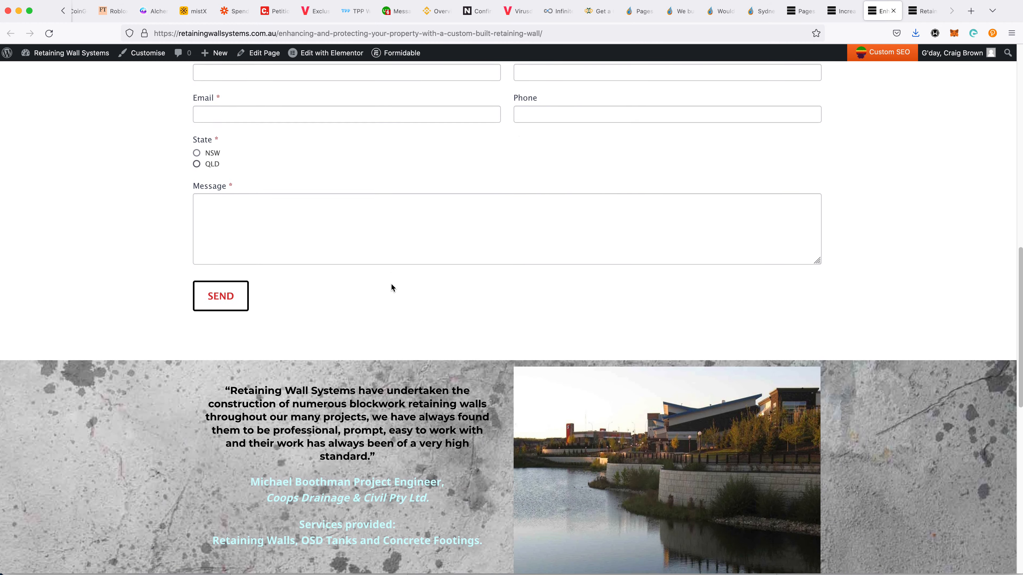
scroll(380, 269, up, 1)
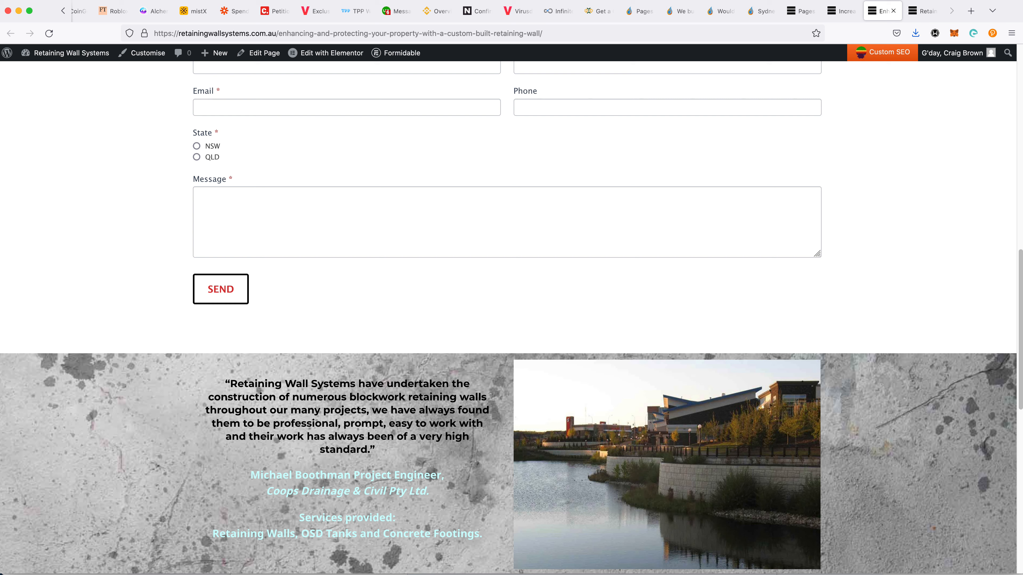
key(super+Tab)
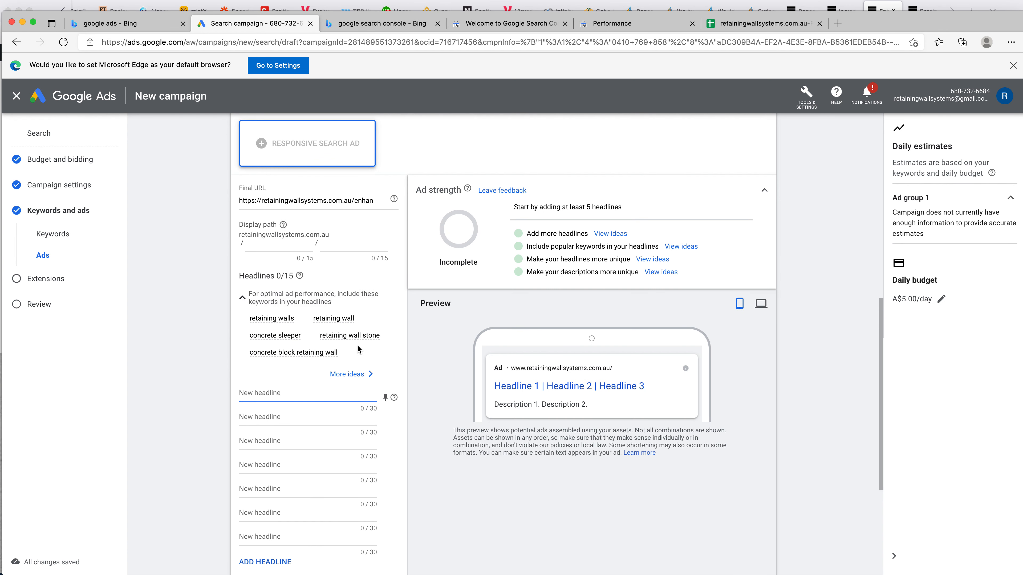
key(super+v)
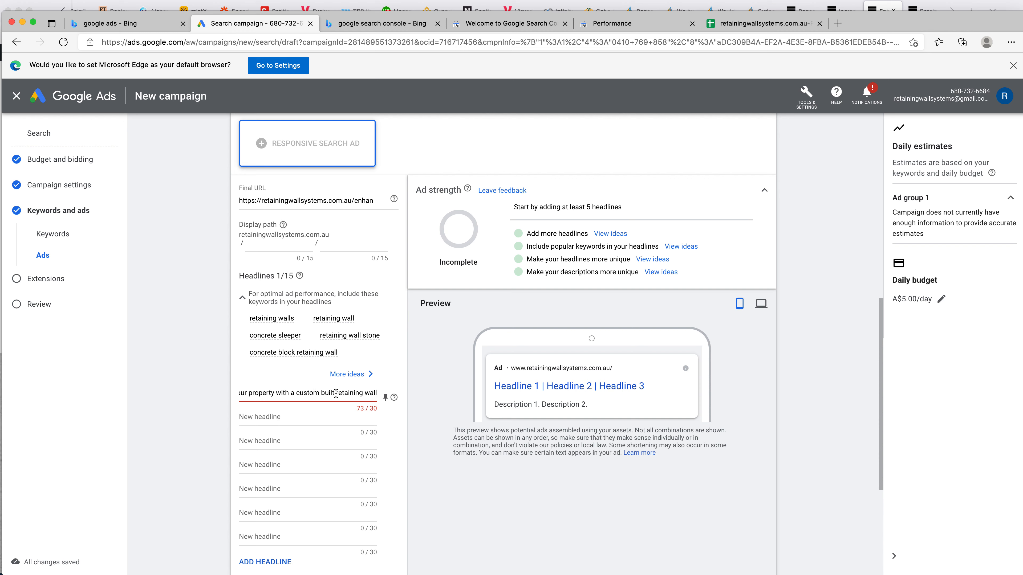
Step: Shorten the first headline to "Protecting your property"
drag(323, 395, 227, 397)
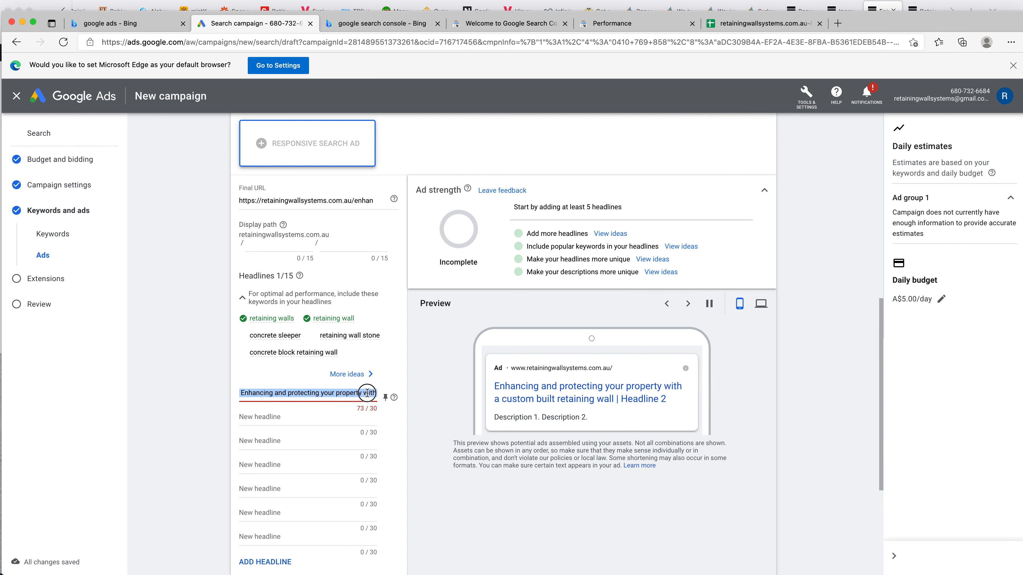
drag(364, 392, 451, 407)
key(BackSpace)
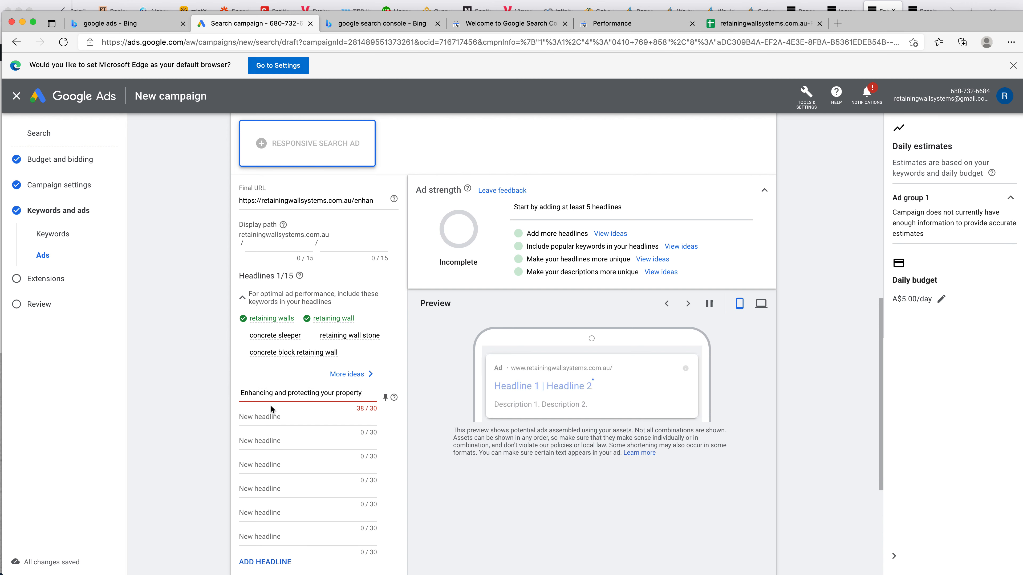
double_click(304, 392)
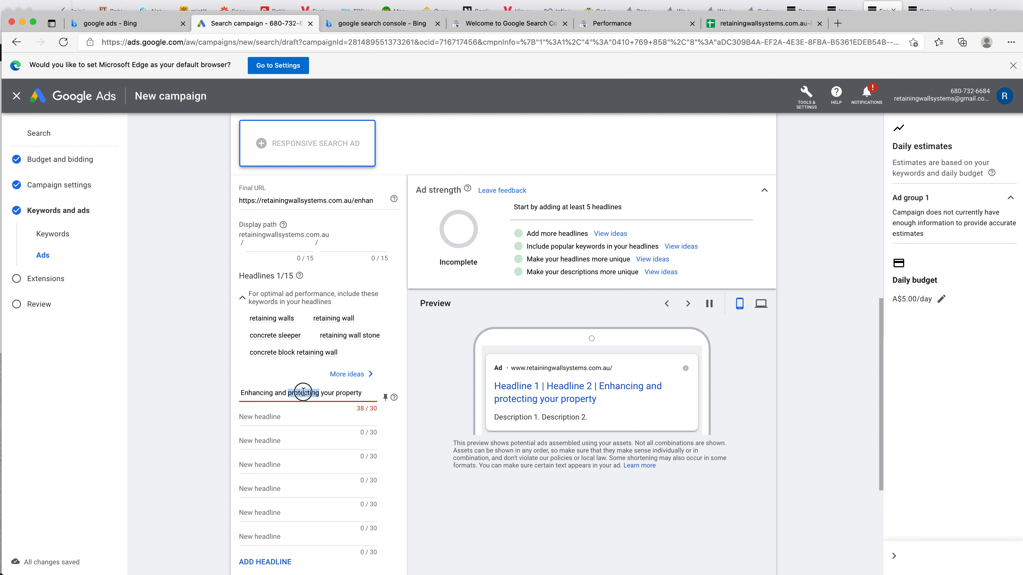
drag(303, 391, 283, 396)
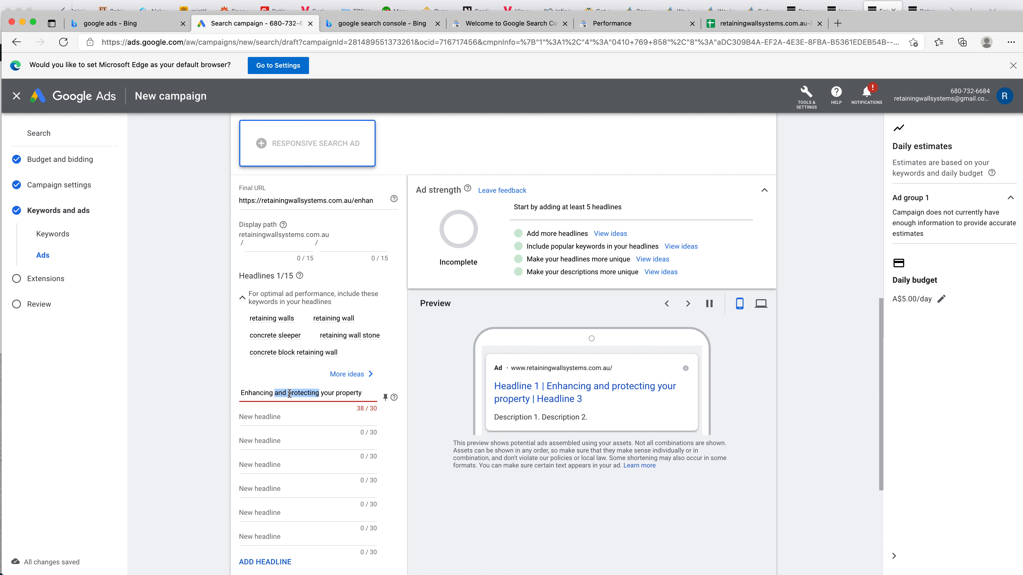
click(292, 390)
drag(290, 391, 204, 392)
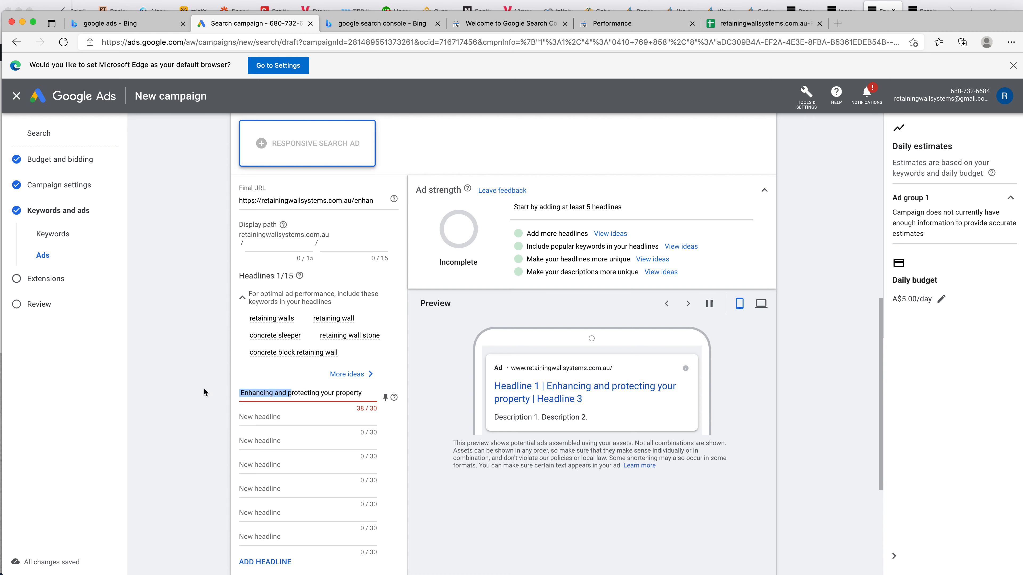
text(P)
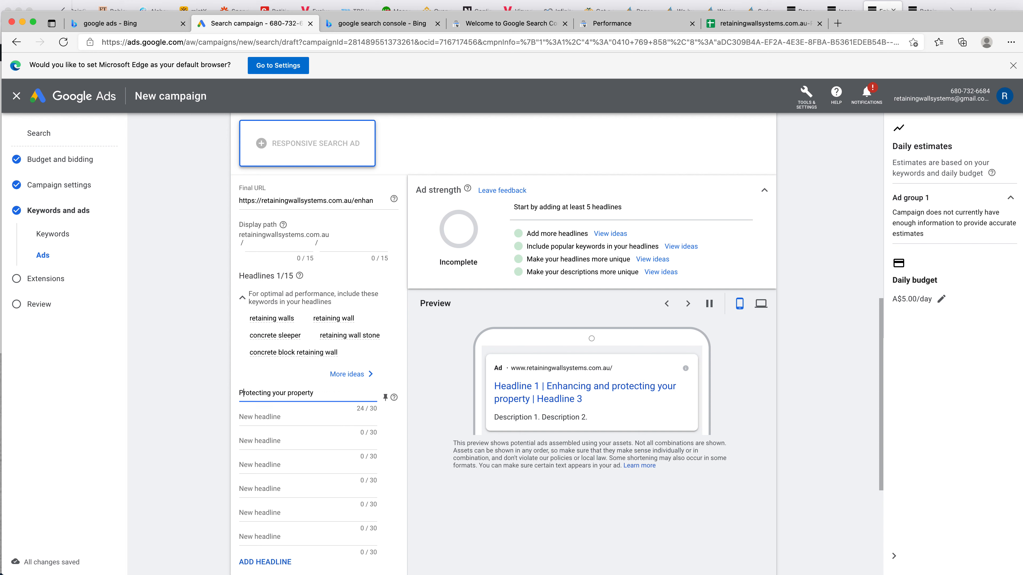
Step: Enter "Custom built retaining walls" as the second headline
click(264, 415)
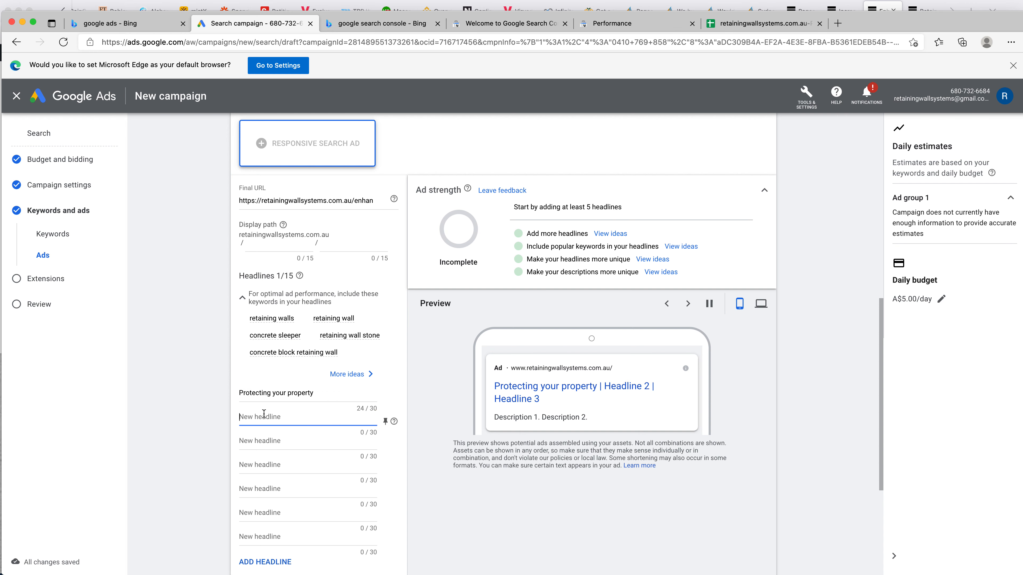
text(with a custom built retaining wall)
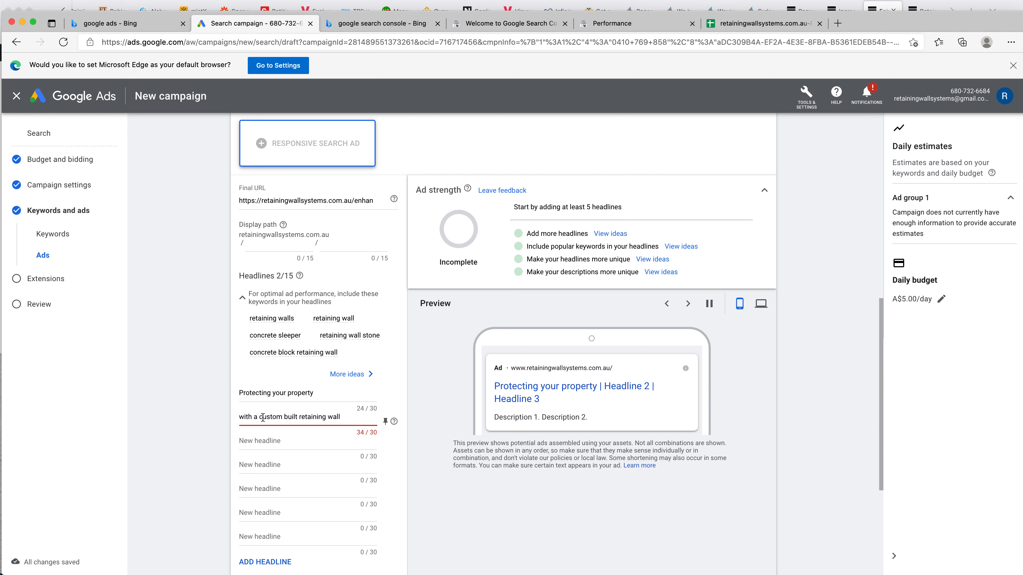
drag(263, 417, 180, 415)
text(C)
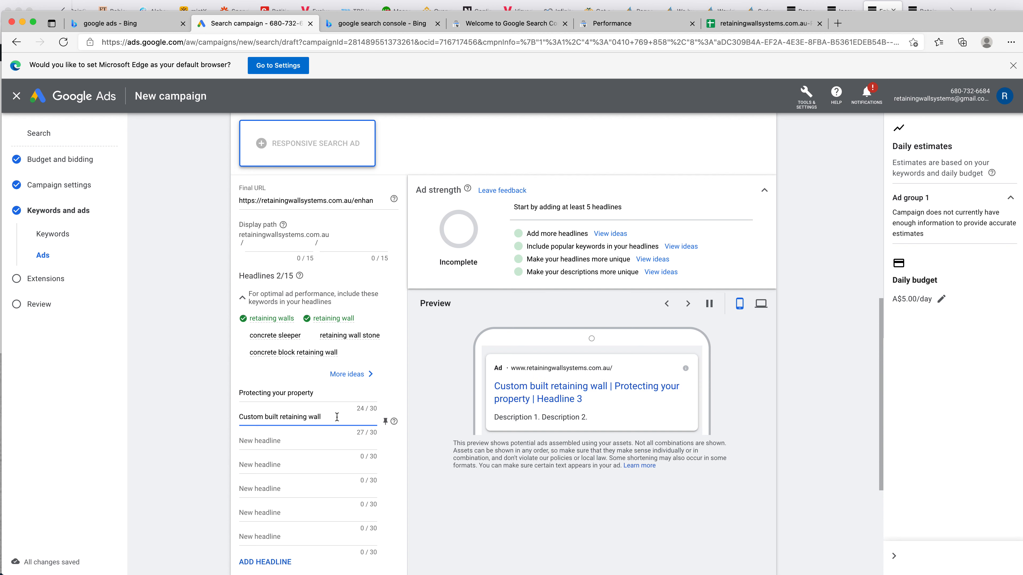
click(337, 418)
text(s)
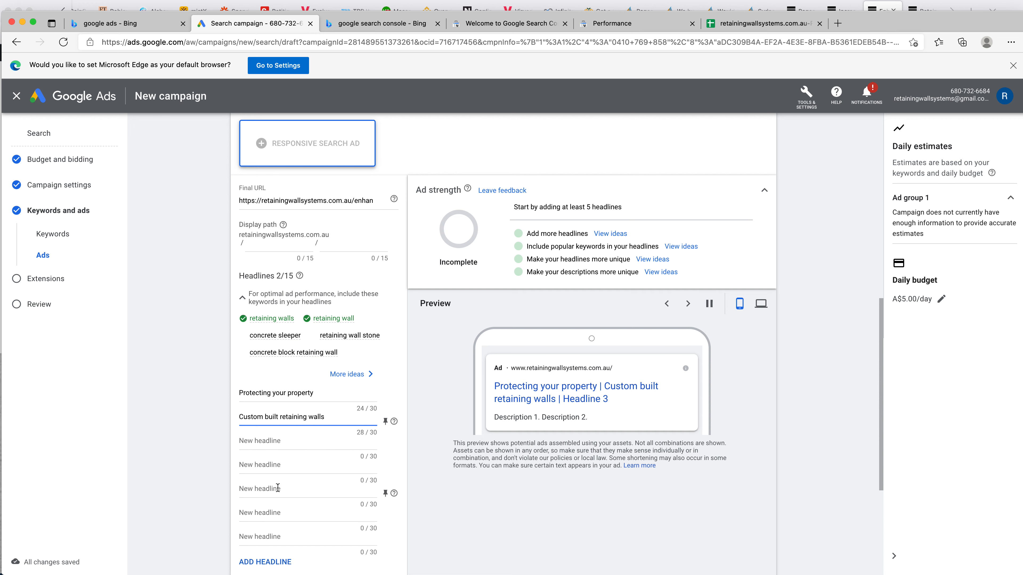
Step: Read the help on pinning headlines and add the suggested "Obligation Free Quotation" as the third headline
scroll(295, 479, down, 3)
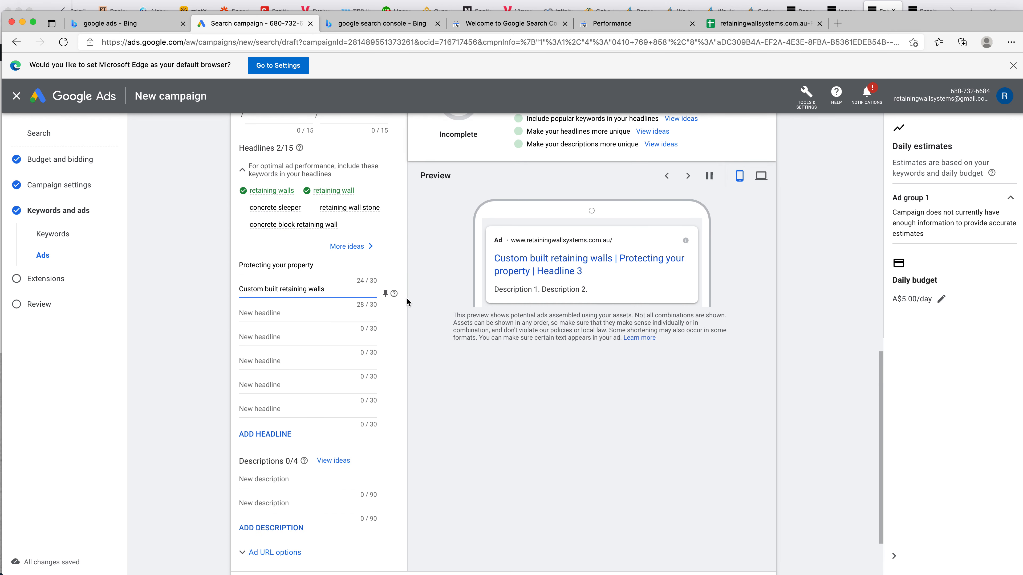
click(395, 319)
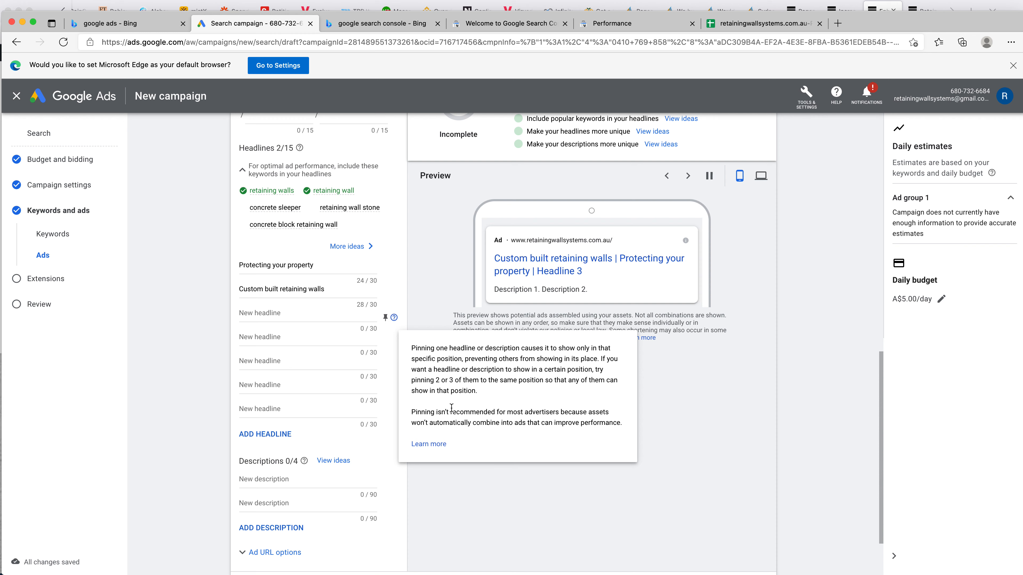
click(268, 312)
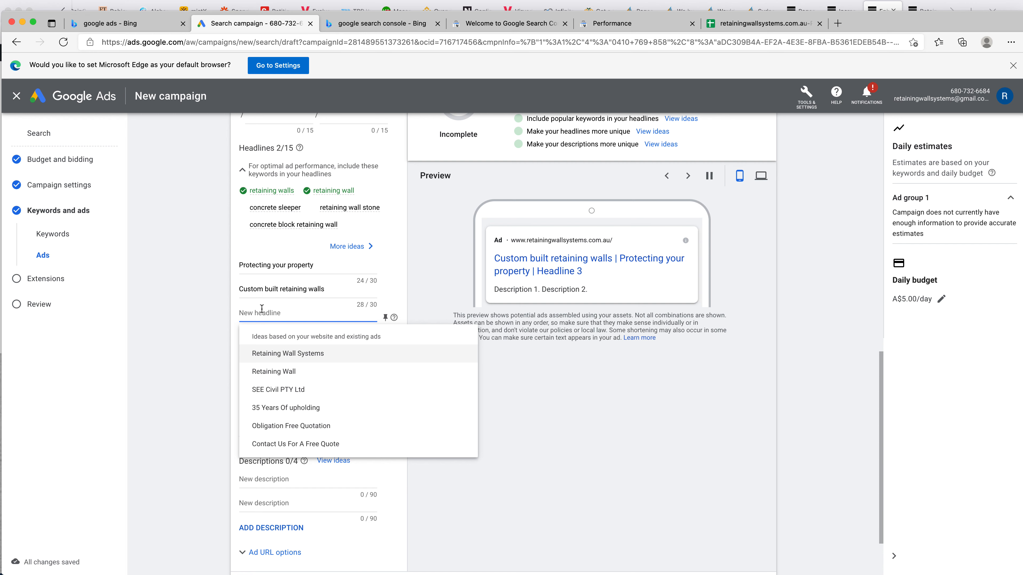
click(281, 434)
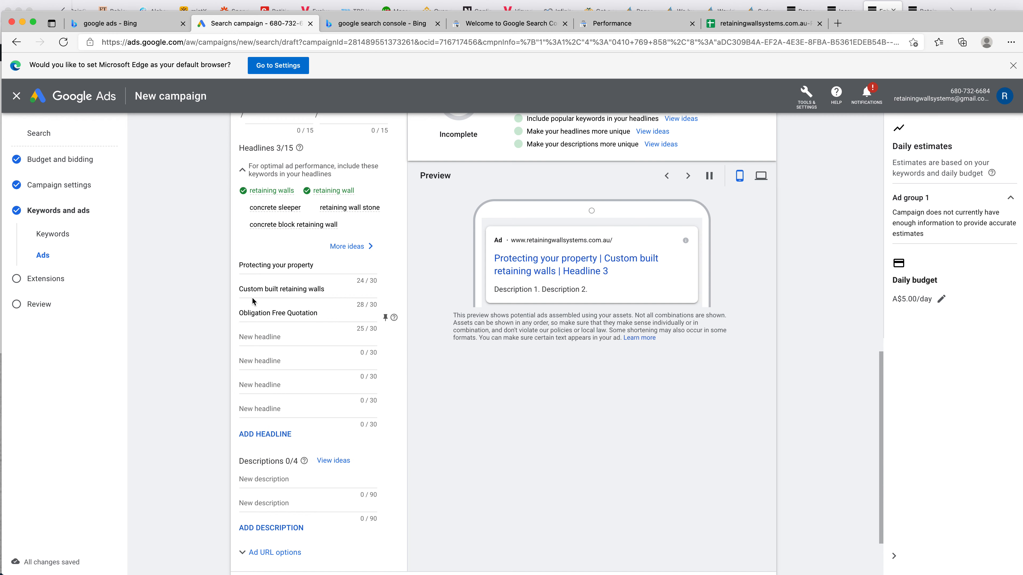
Step: Replace "Obligation" in the third headline with "Retaining Wall" so it reads "Retaining Wall Free Quotation"
double_click(262, 312)
text(Retaining)
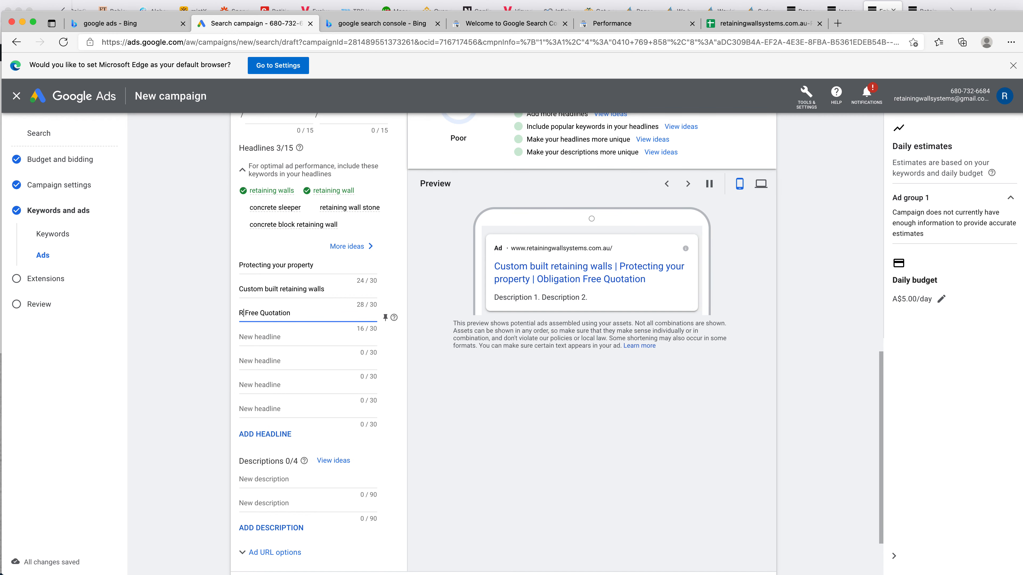
text( Wall)
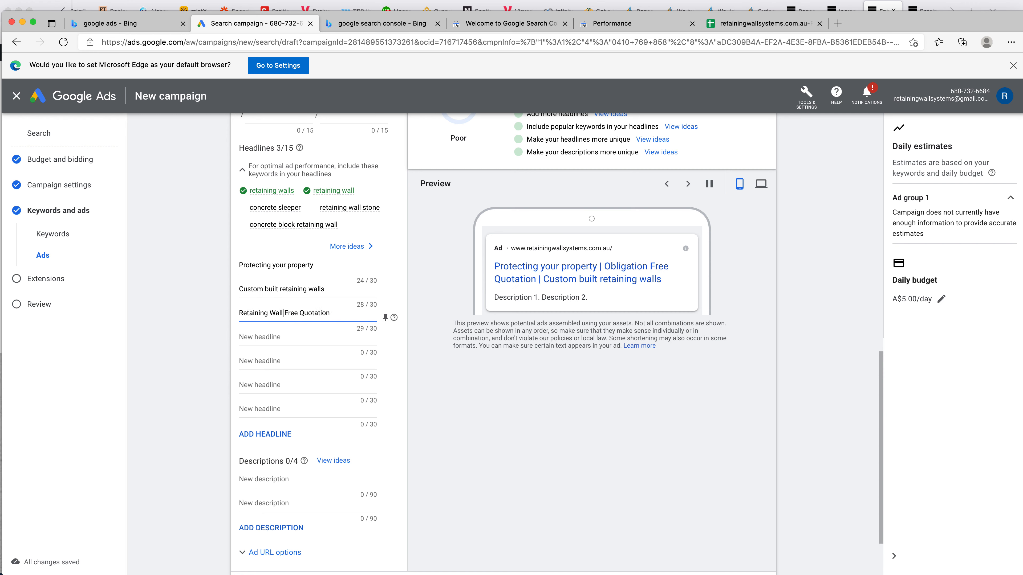
key(Tab)
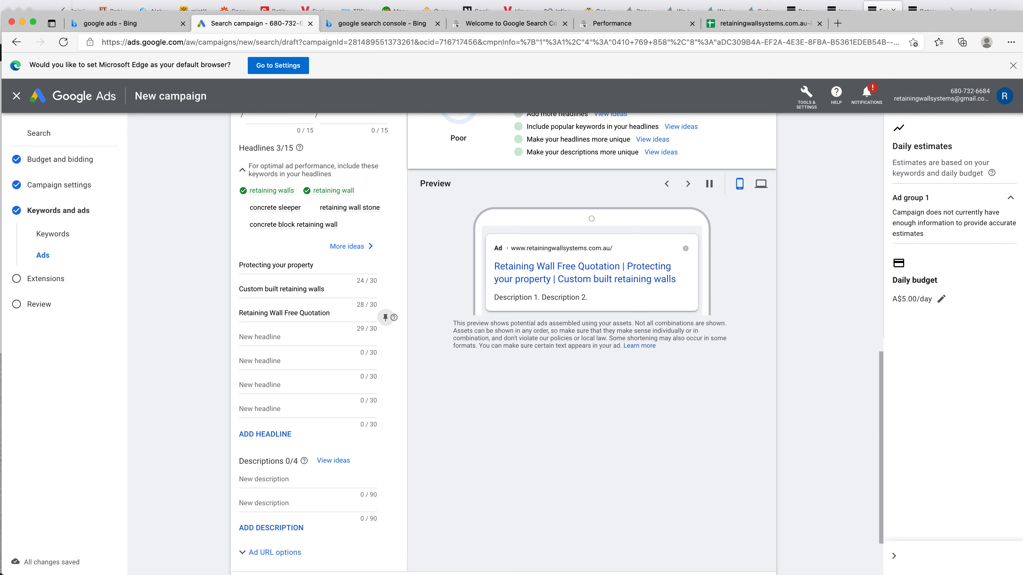
key(Tab)
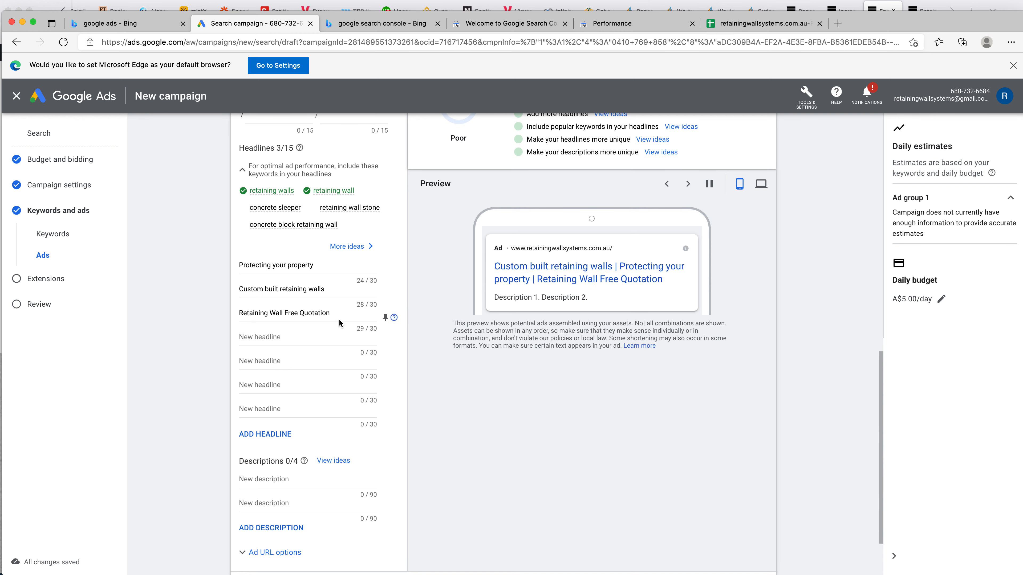
Step: Duplicate the third headline's text into the fourth headline and reword it as "Retaining Wall Contractors"
click(258, 336)
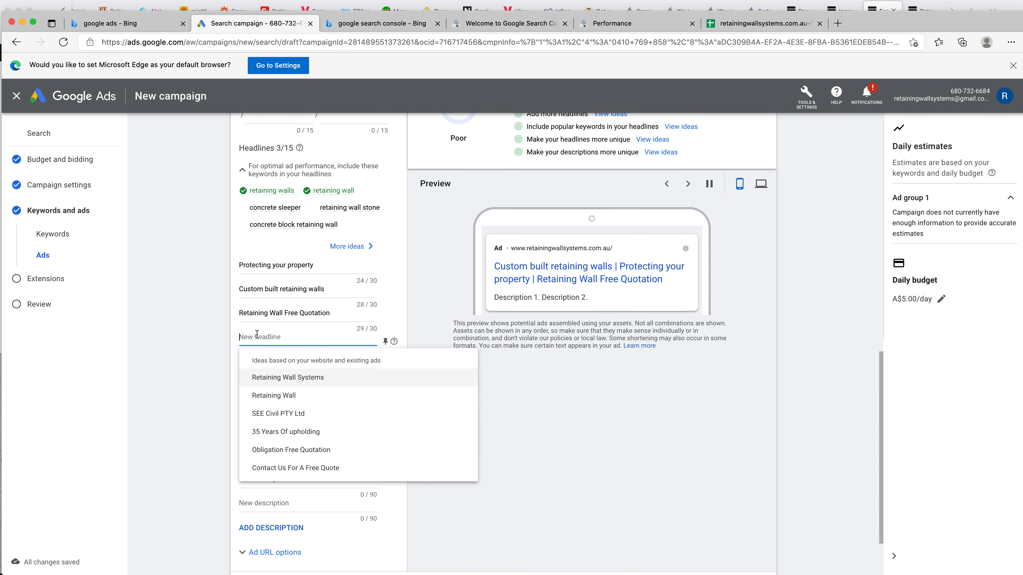
triple_click(258, 314)
key(super+c)
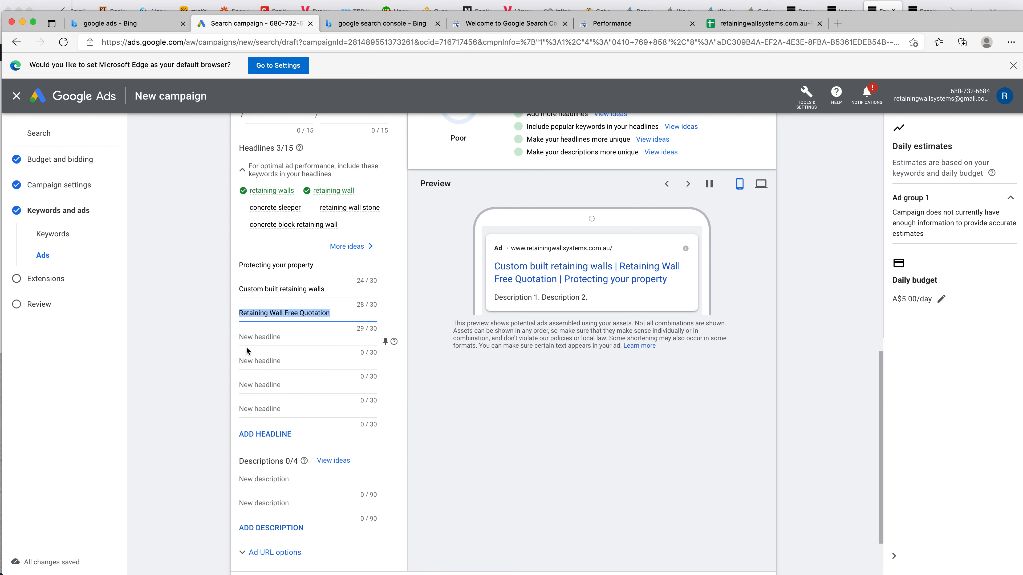
click(251, 337)
key(super+v)
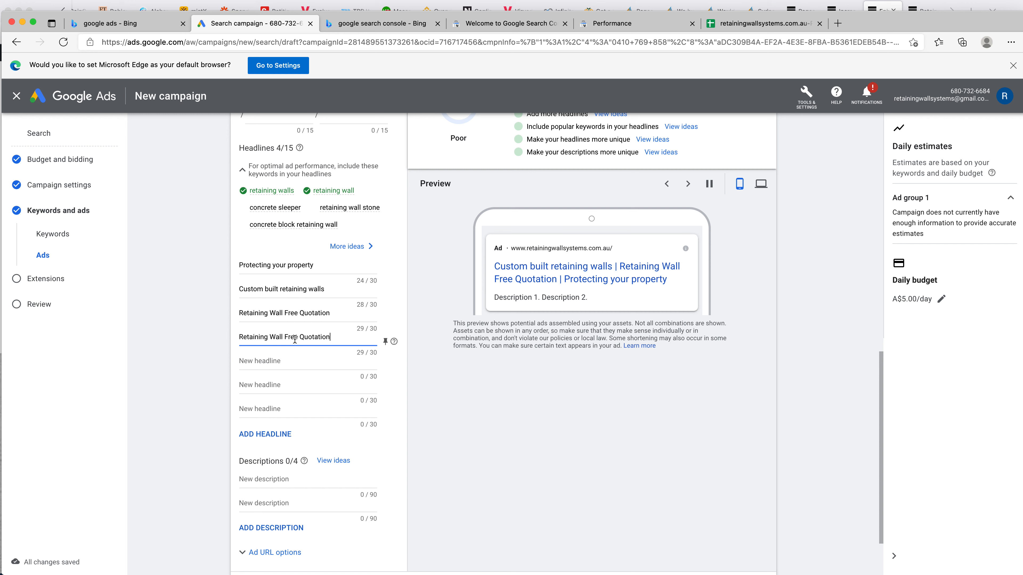
triple_click(296, 341)
drag(285, 339, 328, 352)
text(Cont)
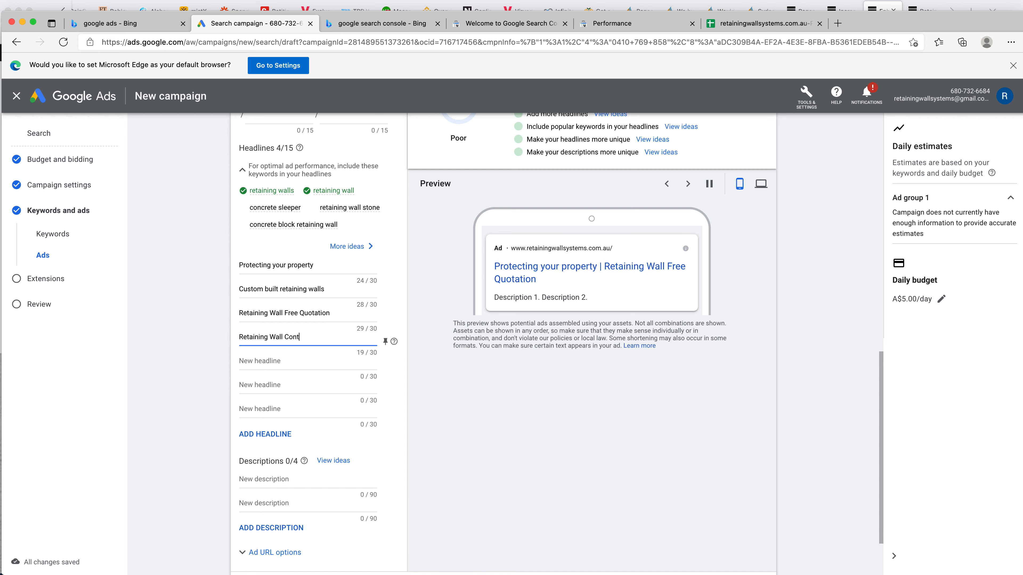
text(ractors)
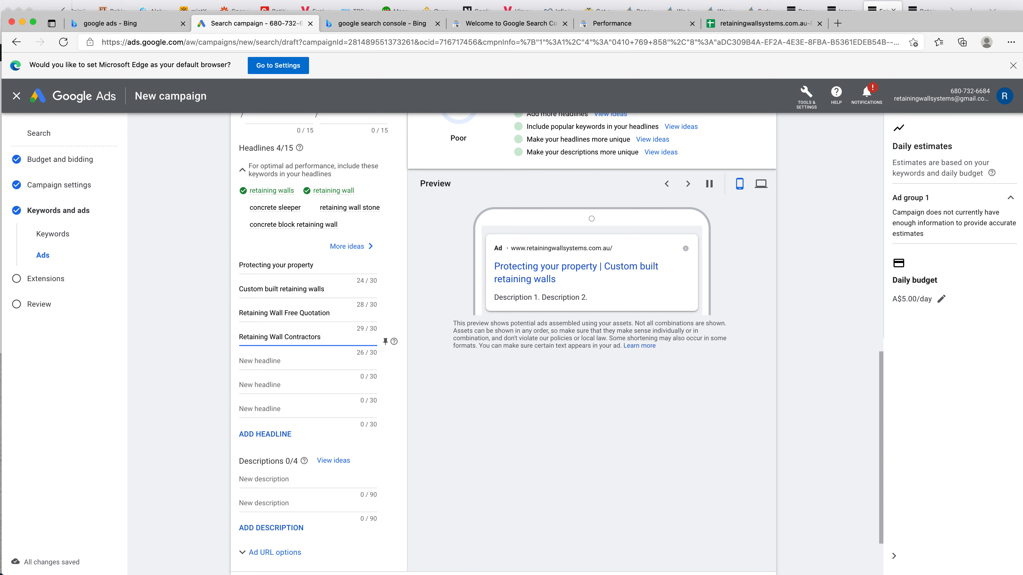
key(Tab)
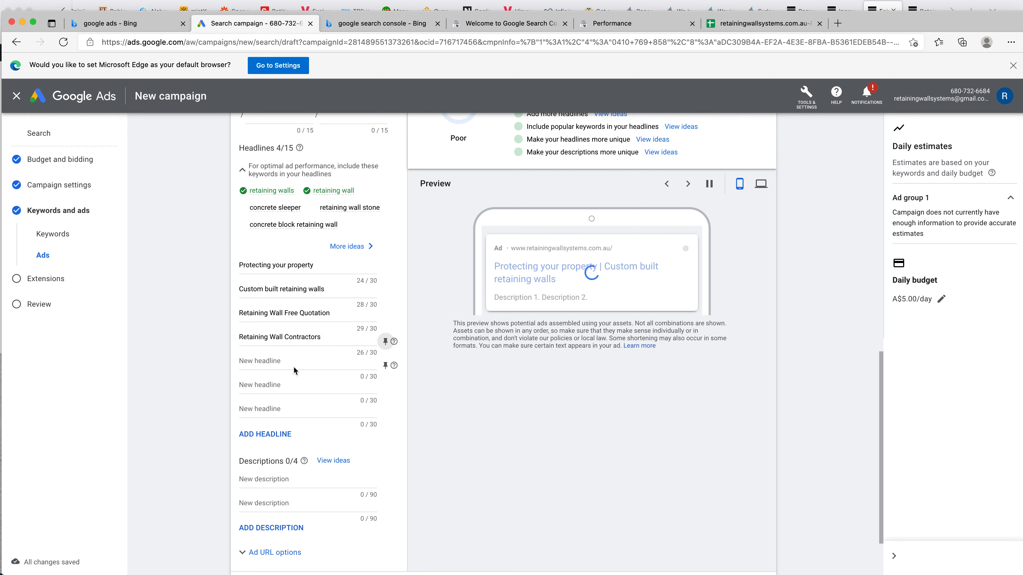
Step: Enter "The Retaining Wall experts" as the fifth headline, correcting the spelling of "experts"
click(294, 362)
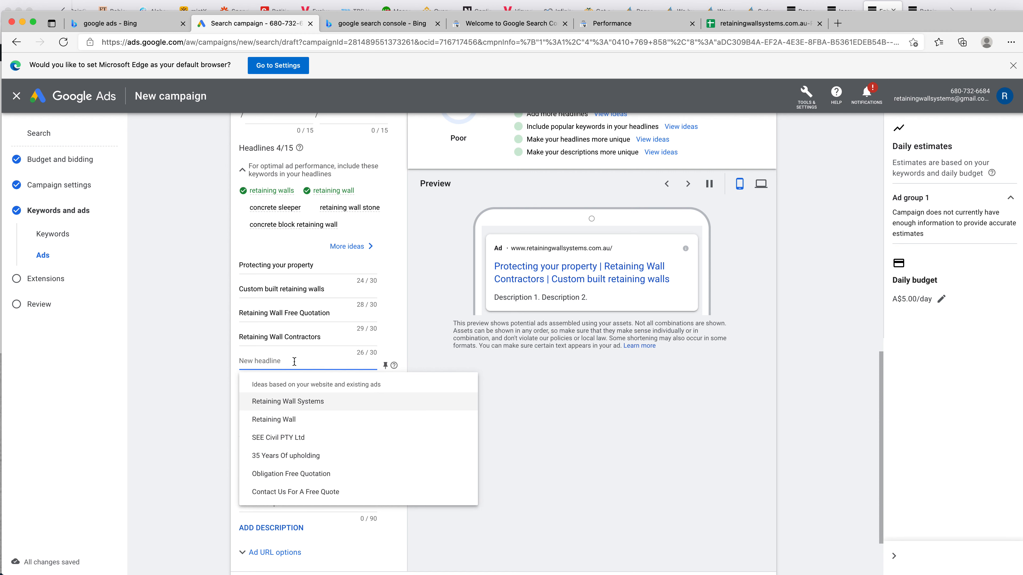
text(The Re)
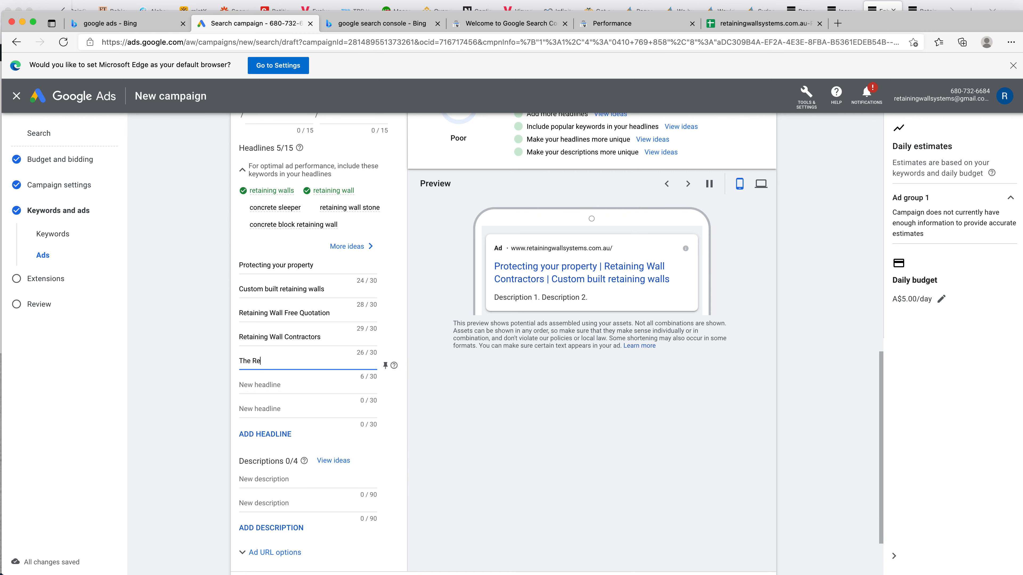
text(taining Wall e)
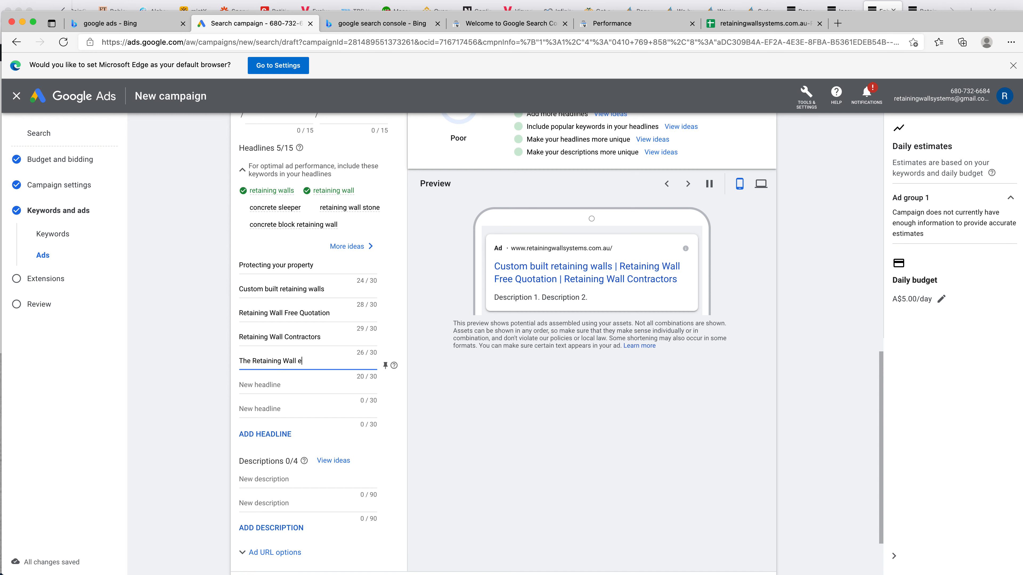
text(xpefrts)
click(317, 361)
key(BackSpace)
key(Tab)
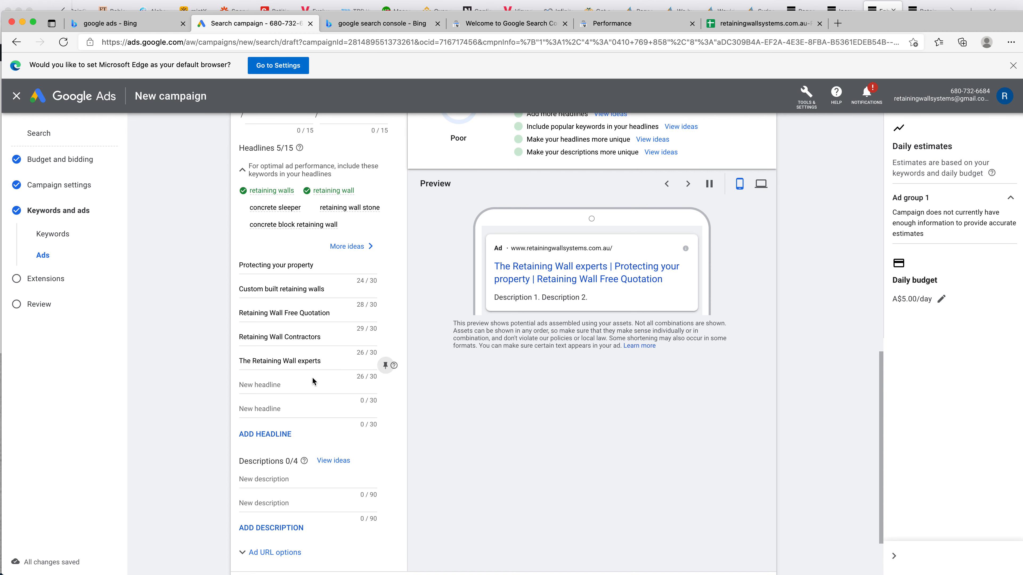
Step: Add the suggested "Retaining Wall Systems" as the sixth headline and extend it to "Retaining Wall Systems Builder"
click(269, 387)
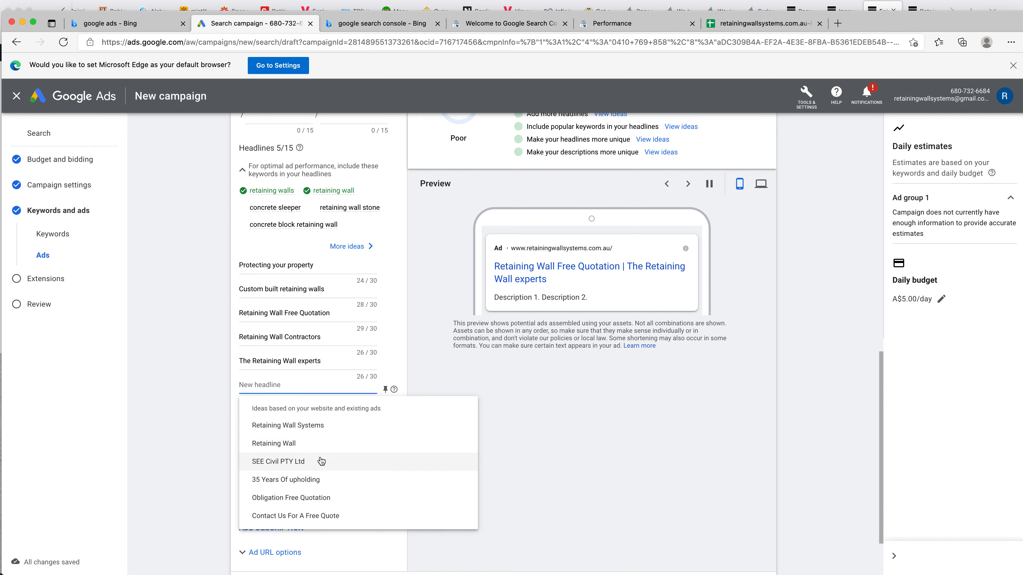
click(304, 426)
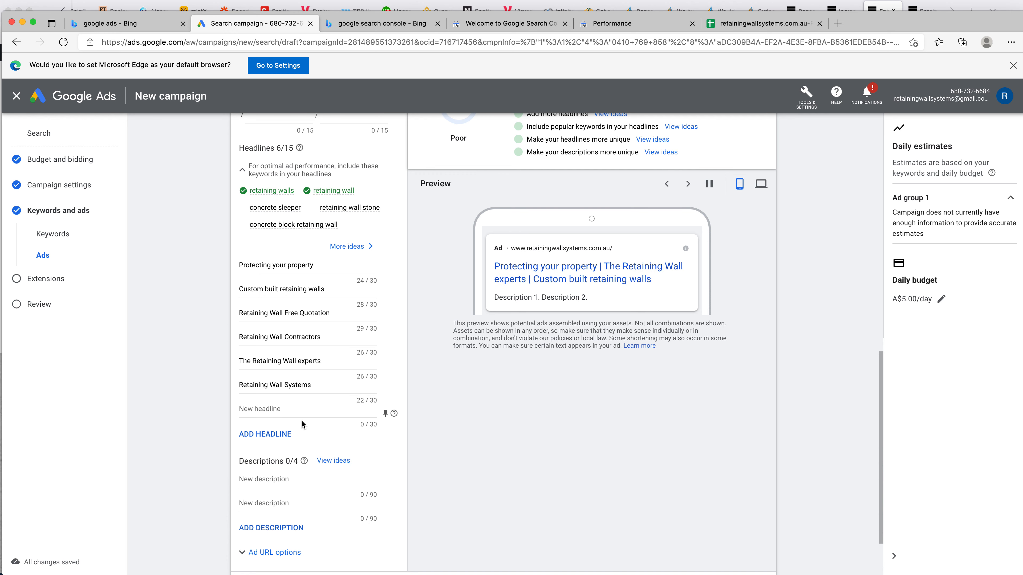
click(319, 387)
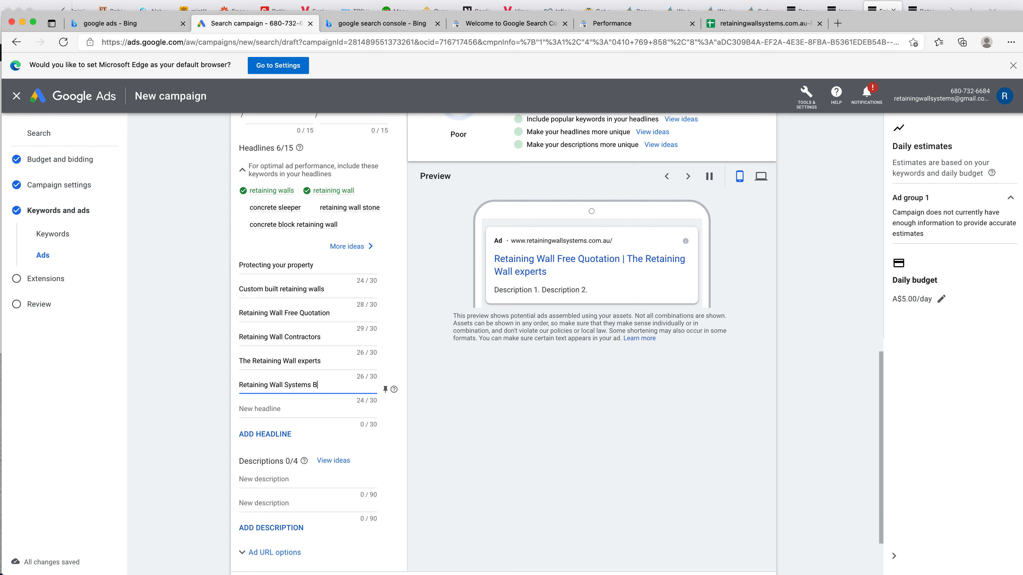
text(Builders)
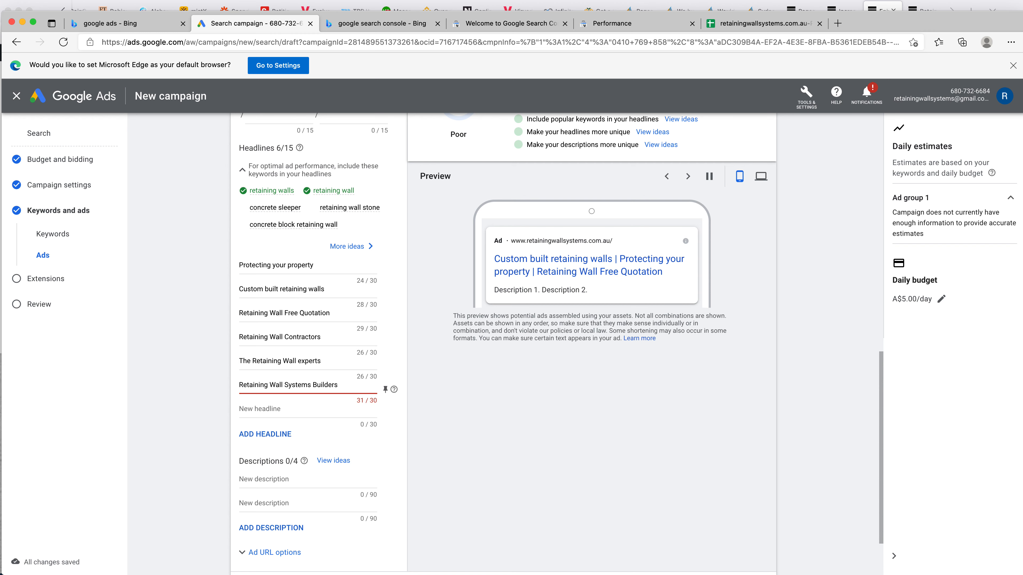
key(BackSpace)
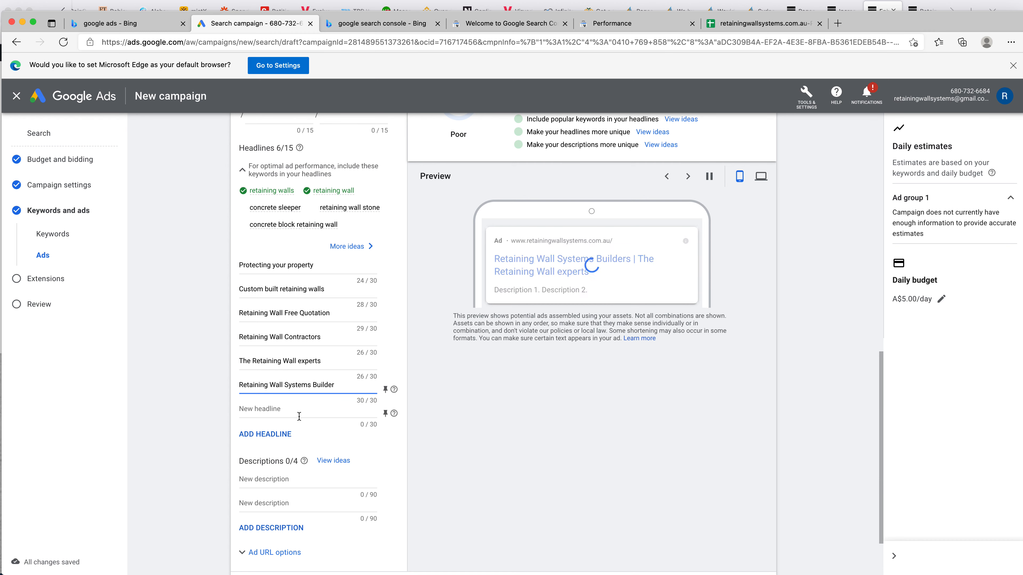
Step: Add the suggested "Contact Us For A Free Quote" as the seventh headline and reword it as "Retaining Walls Free Quote"
click(288, 407)
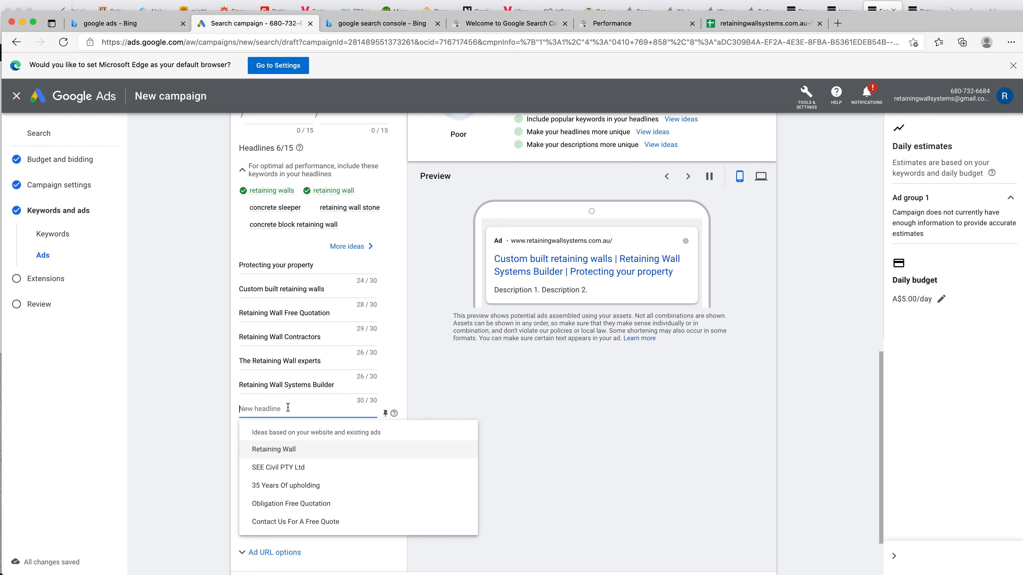
click(312, 521)
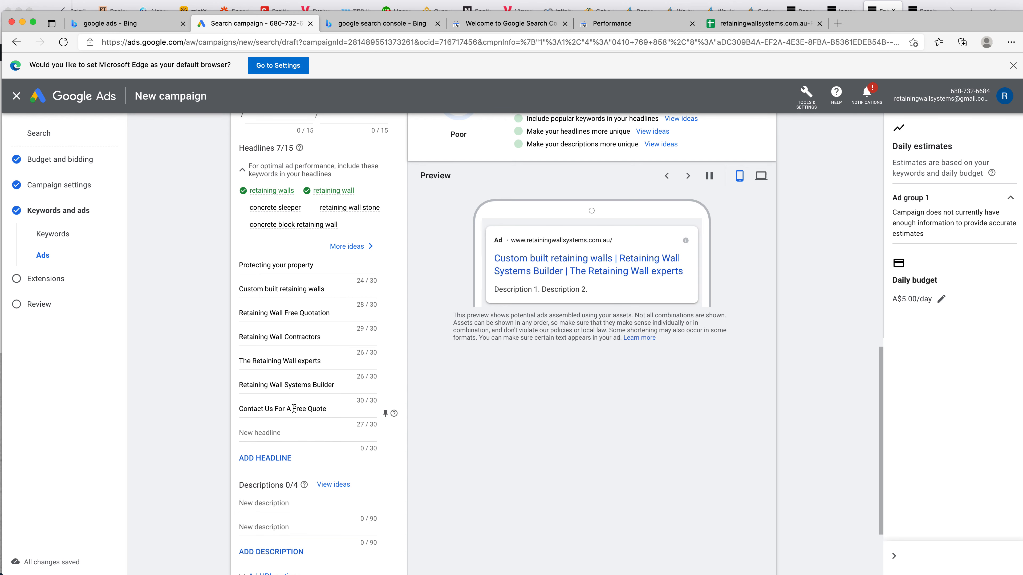
drag(292, 408, 230, 408)
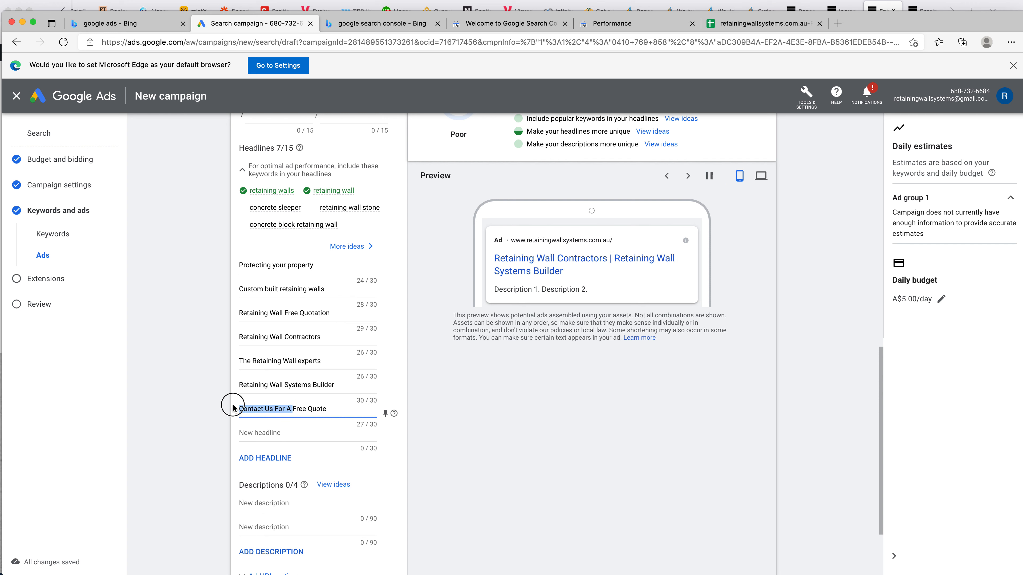
key(BackSpace)
text(Retaining W)
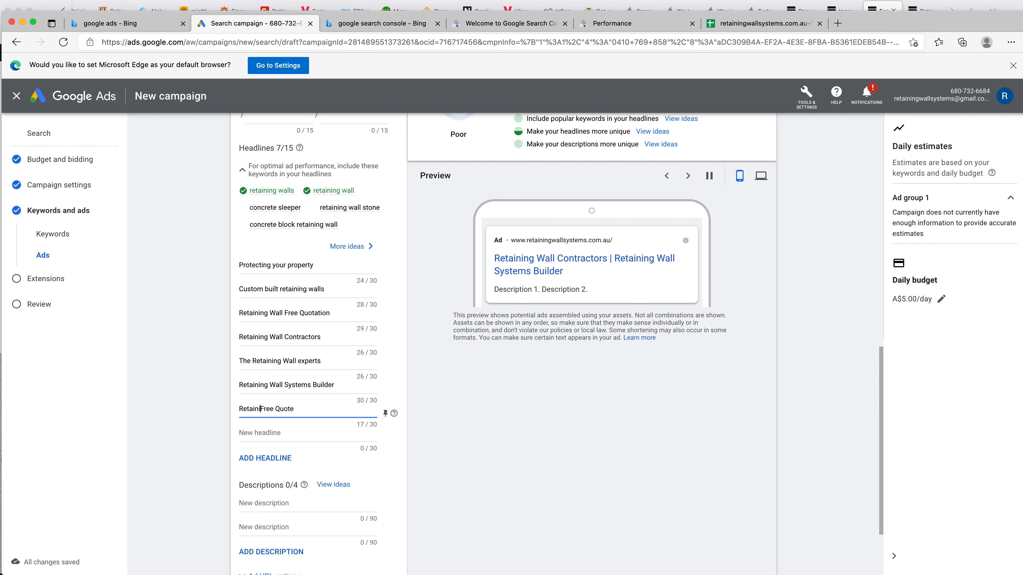
text(alls)
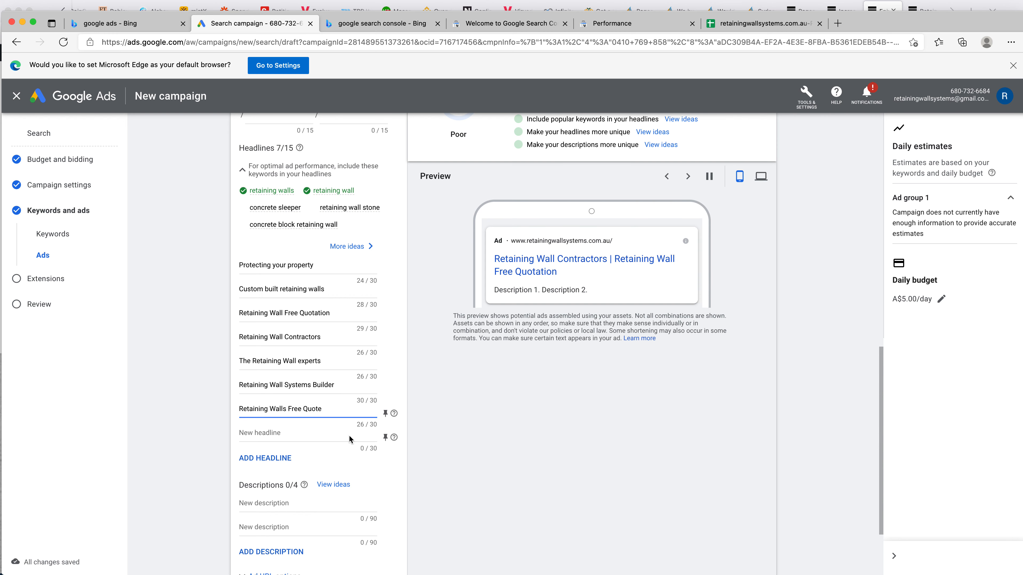
Step: Add the suggested "Enhancing and protecting your property with a custom built retaining wall" as the first description
scroll(304, 405, down, 2)
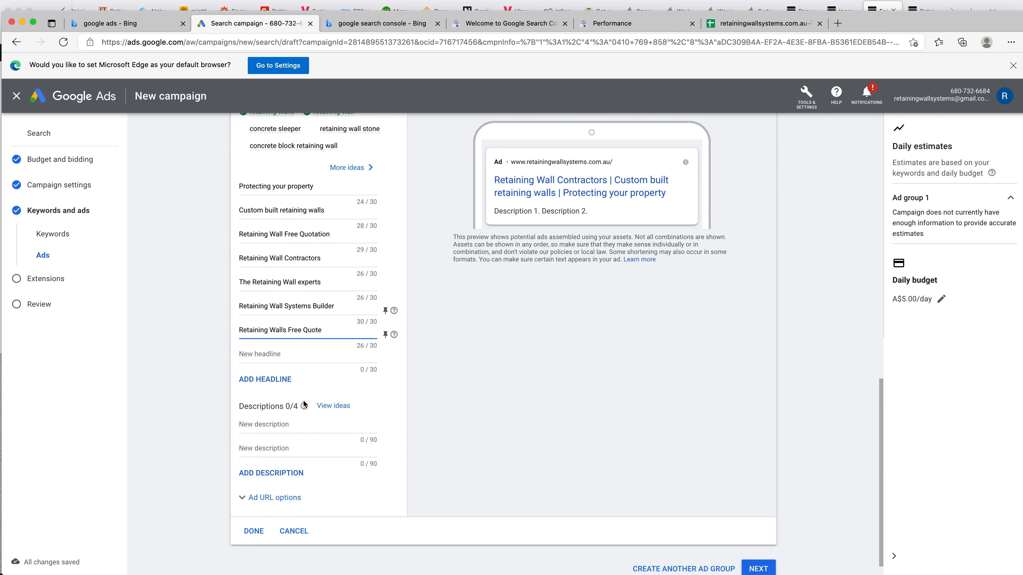
click(265, 408)
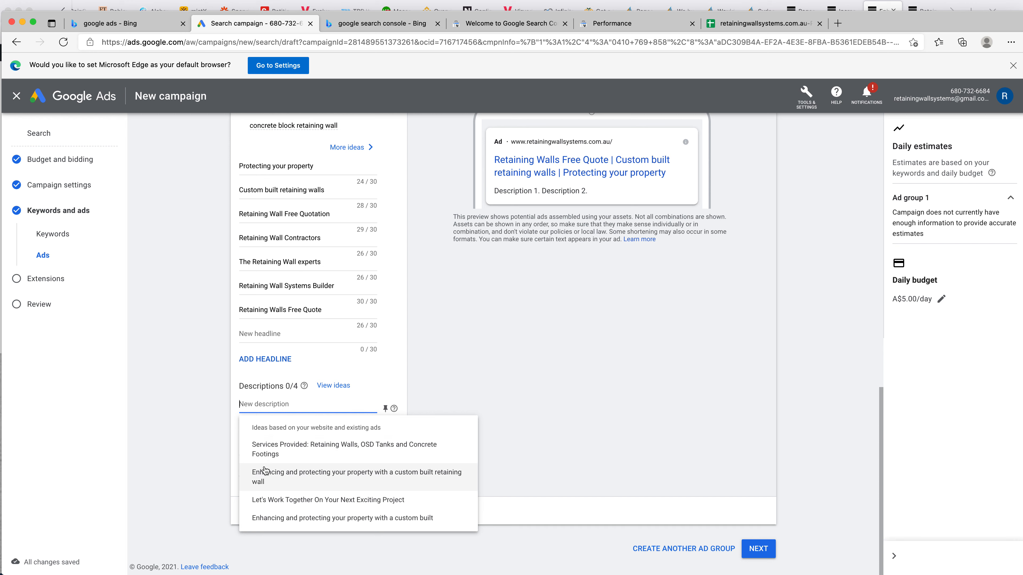
click(285, 475)
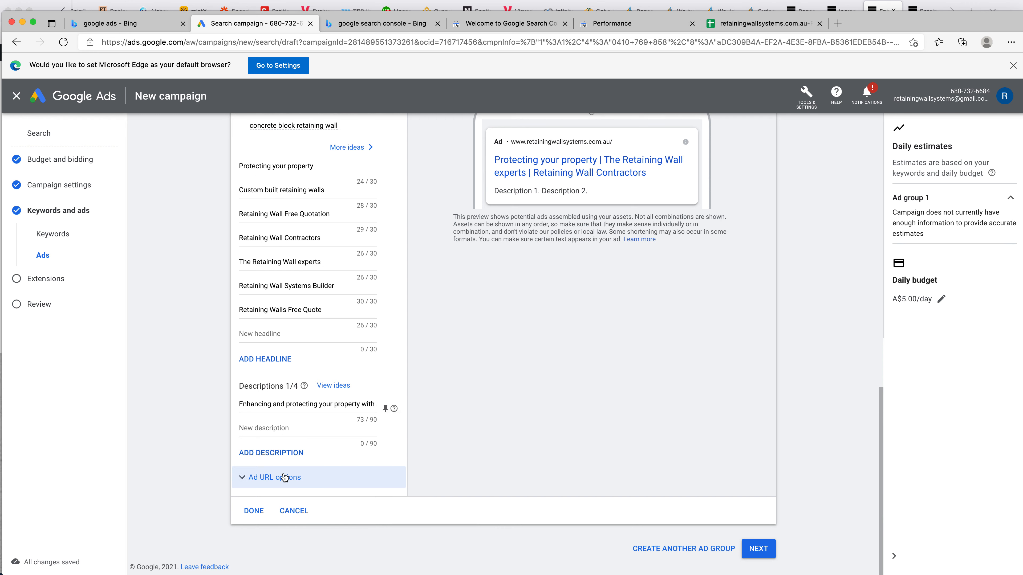
double_click(320, 405)
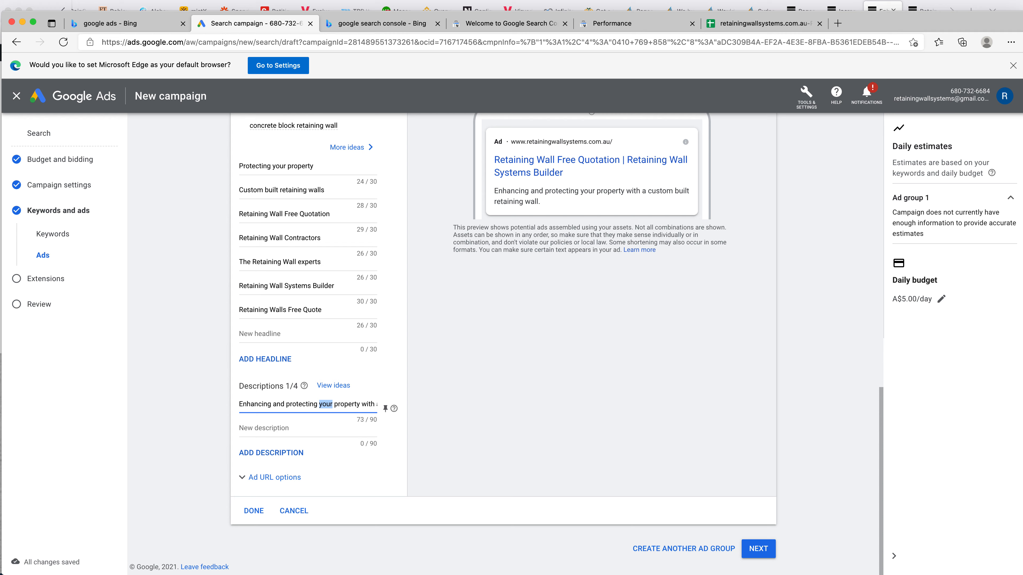
Step: Switch to the Retaining Wall Systems home page in Firefox and copy the Meet the Team sentence from its start through "challenging projects"
key(super+Tab)
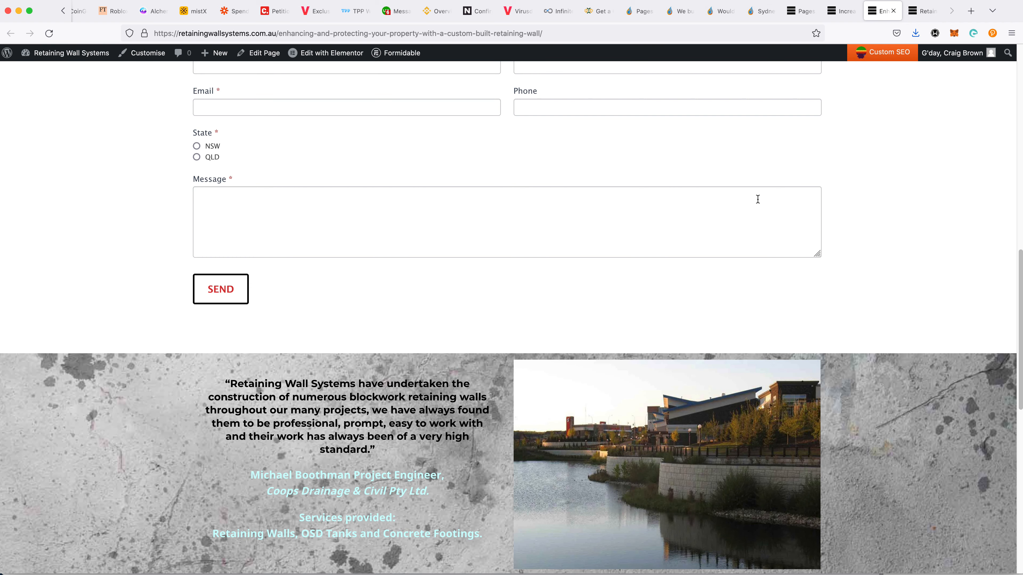
click(929, 15)
scroll(547, 315, up, 15)
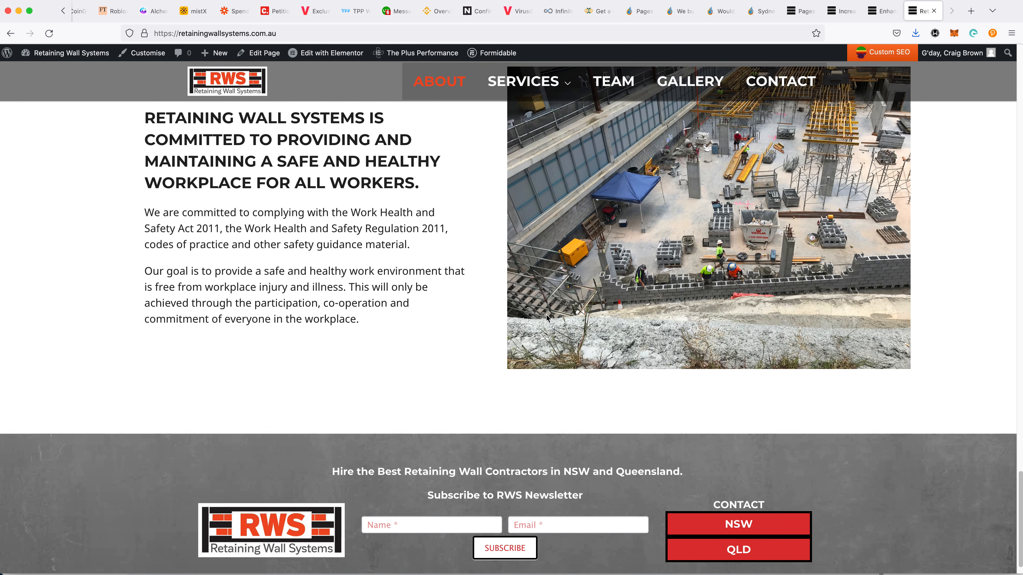
scroll(543, 281, up, 9)
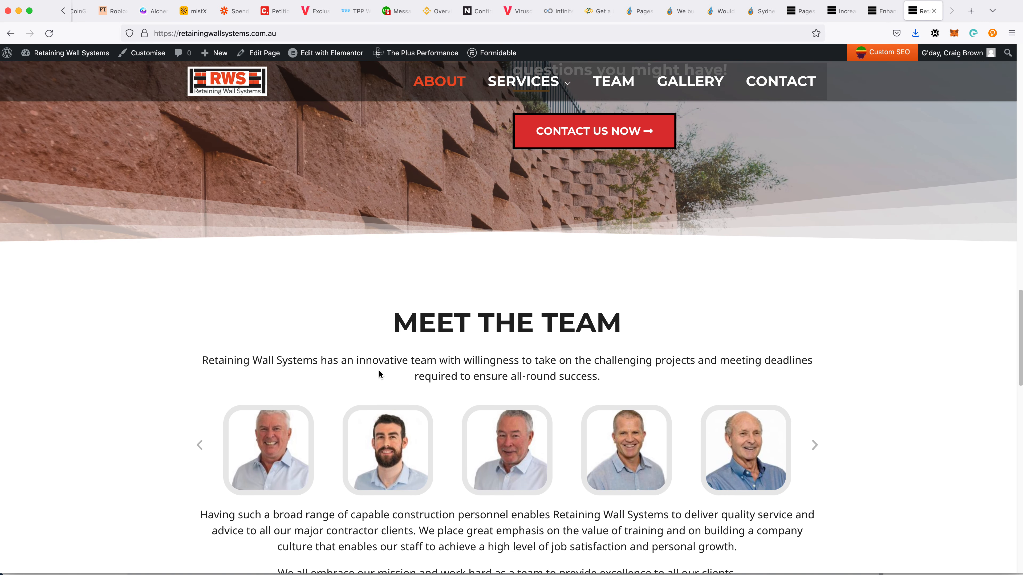
drag(280, 364, 683, 358)
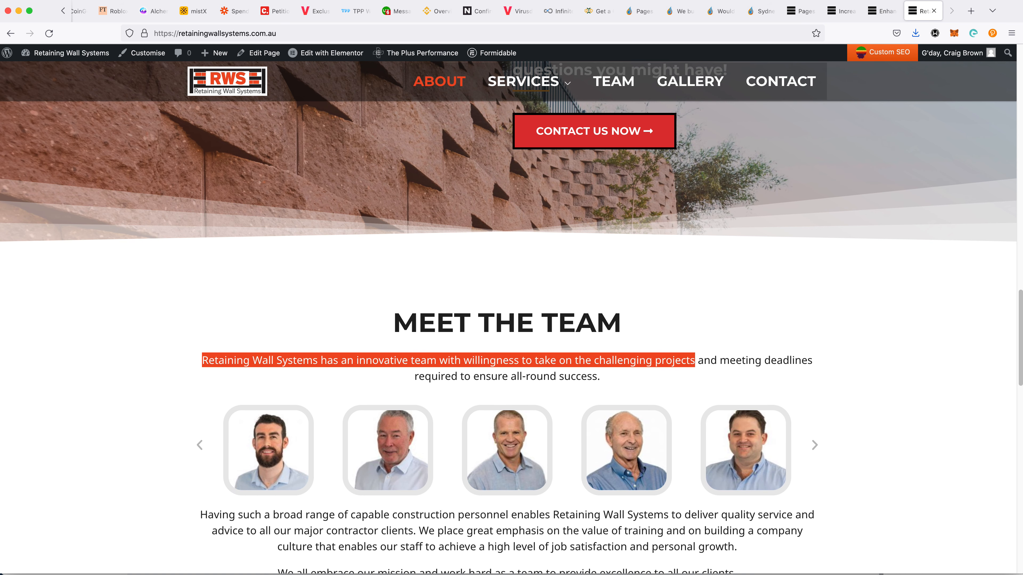
Step: Return to the Google Ads campaign and enter "Retaining Wall Systems has an innovative team with willingness to take on the challenging projects" as the second description
click(247, 574)
click(264, 428)
text(Retaining Wall Systems has an innovative team with willingness to take on the challenging projects.)
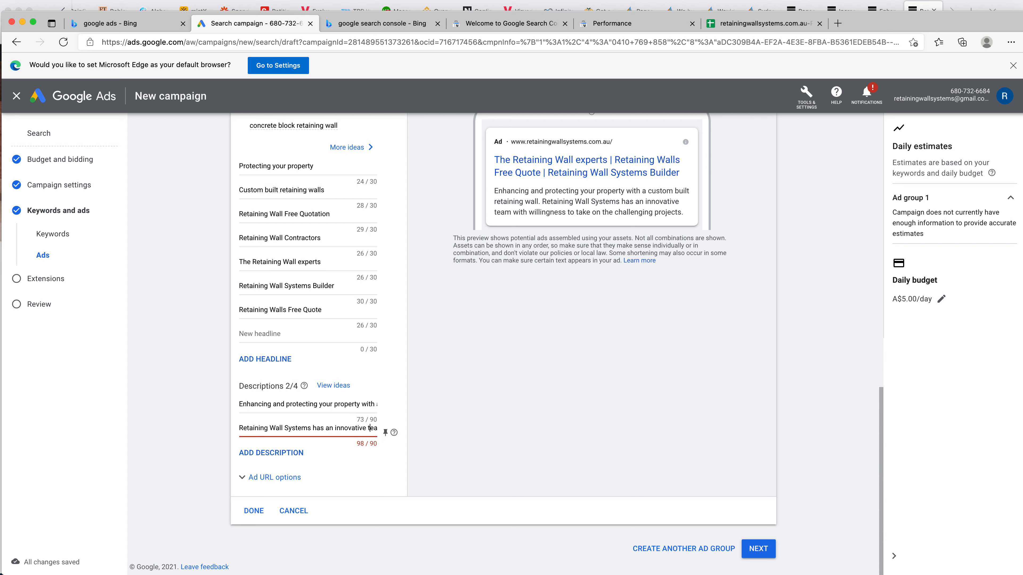
Step: Shorten the second description by deleting "the" before "challenging projects"
key(Right)
key(Right)
key(Right)
key(Right)
key(Right)
key(Right)
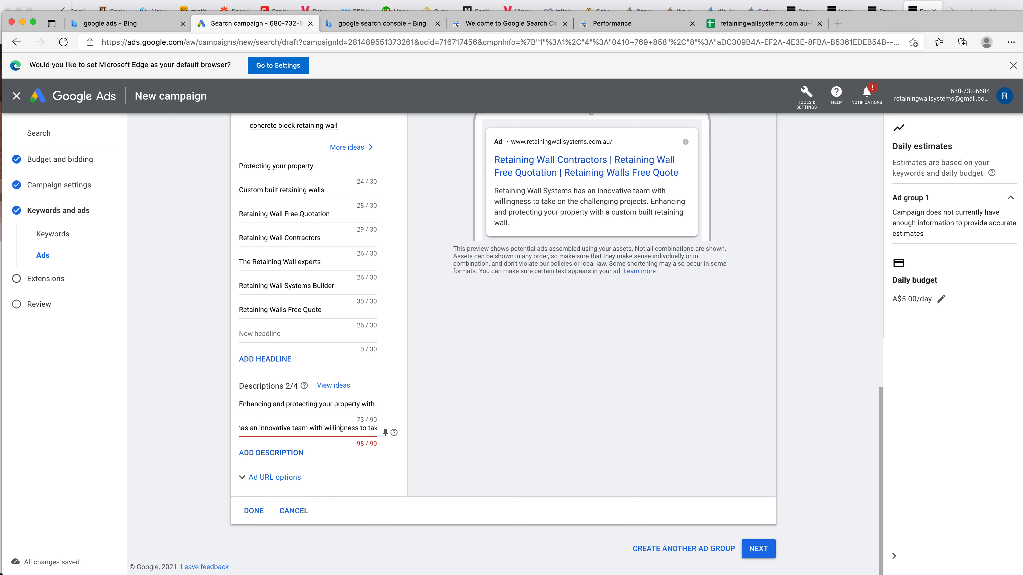
key(Right)
key(Right)
key(Right)
key(Right)
key(Right)
key(Right)
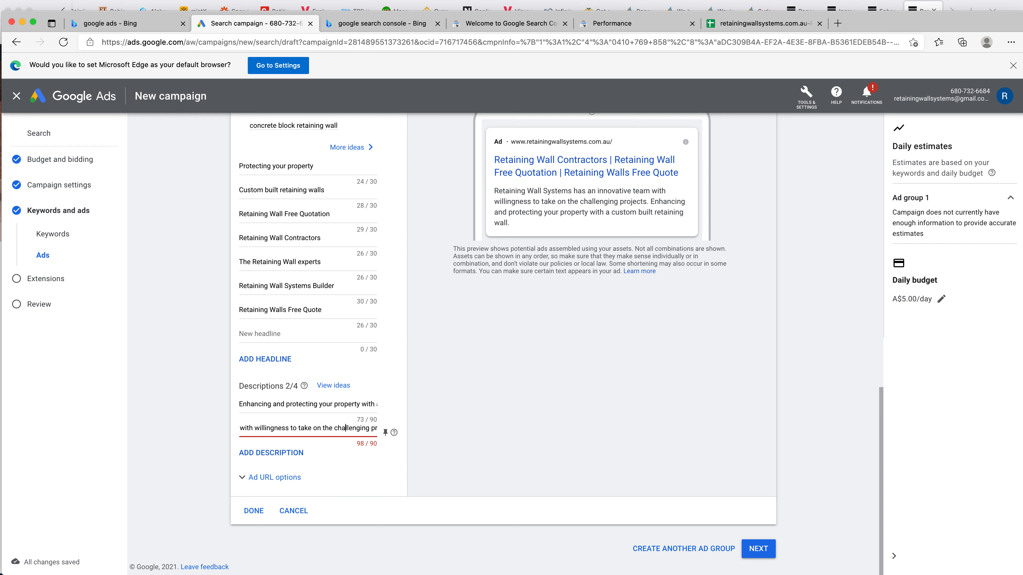
key(Right)
key(Right)
key(Right)
key(Right)
key(Right)
key(Right)
key(Right)
key(Right)
key(Right)
key(Right)
key(Right)
key(Right)
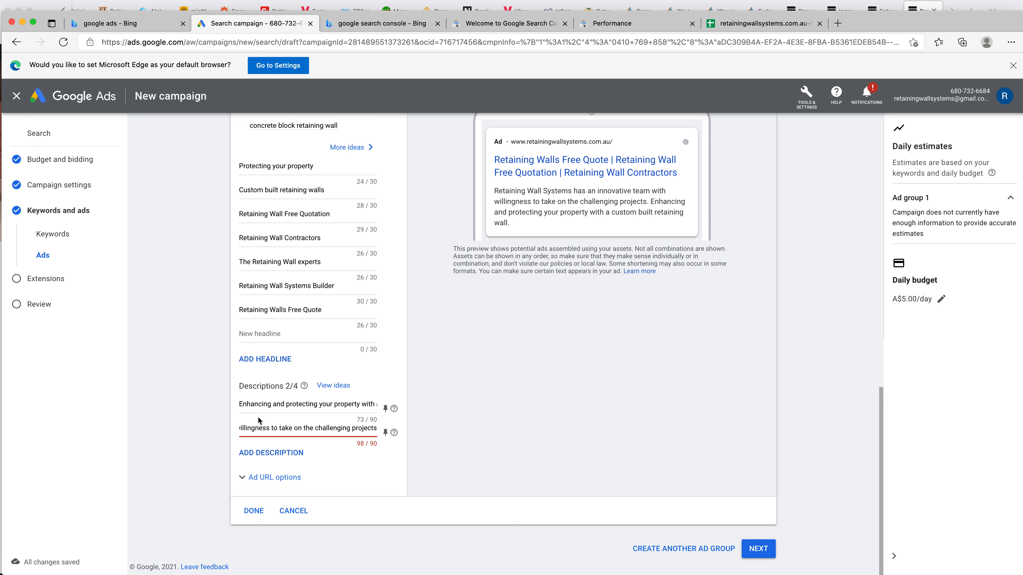
double_click(307, 427)
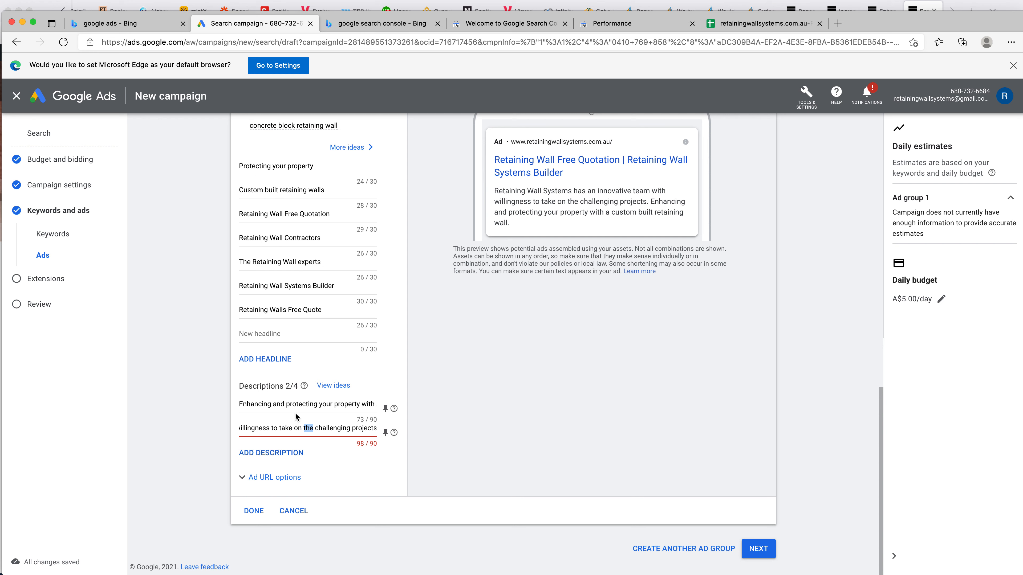
key(BackSpace)
key(BackSpace)
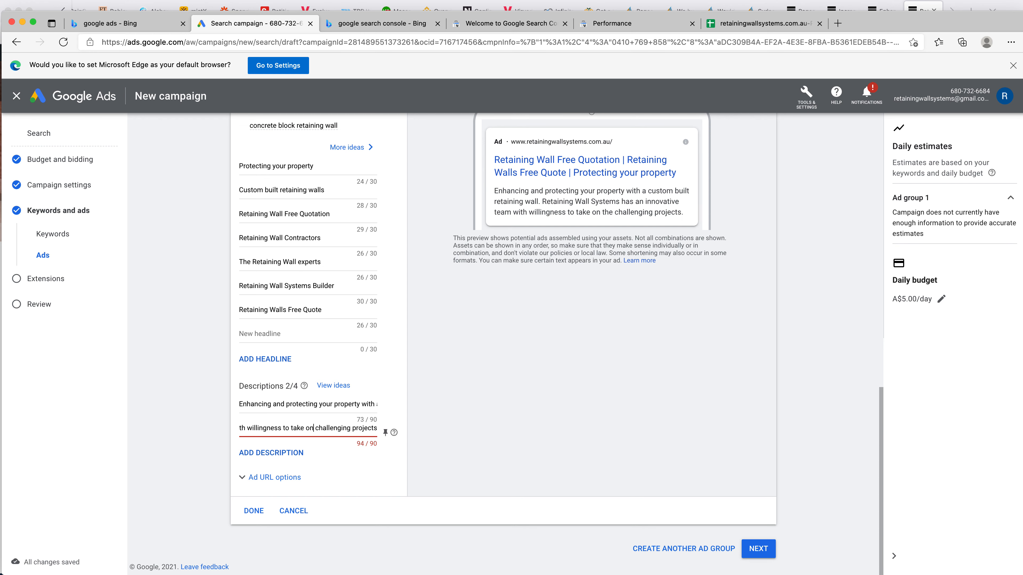
Step: Delete "has an" from the second description so it begins "Retaining Wall Systems innovative team", and check the rest of its text
click(289, 431)
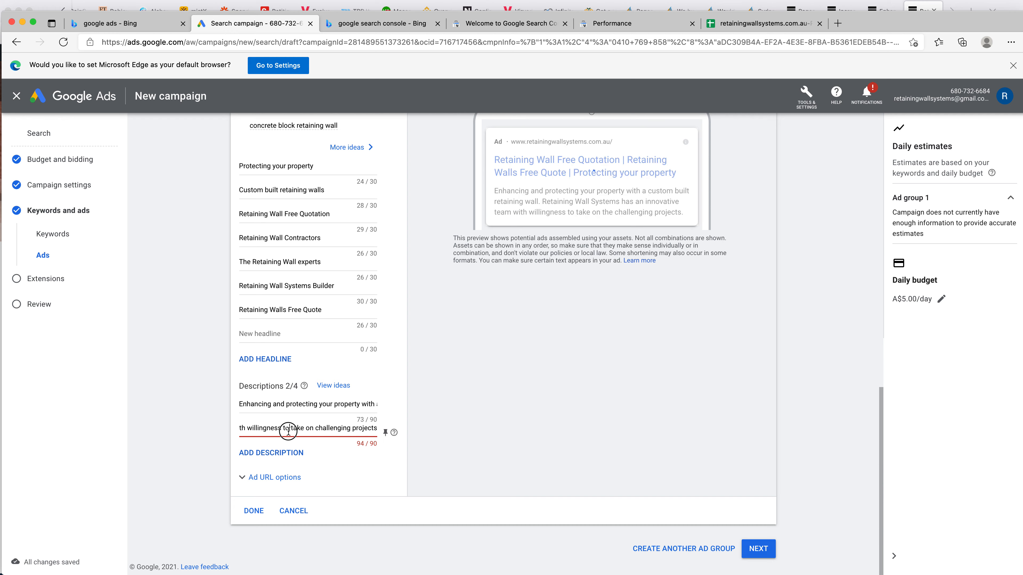
click(210, 437)
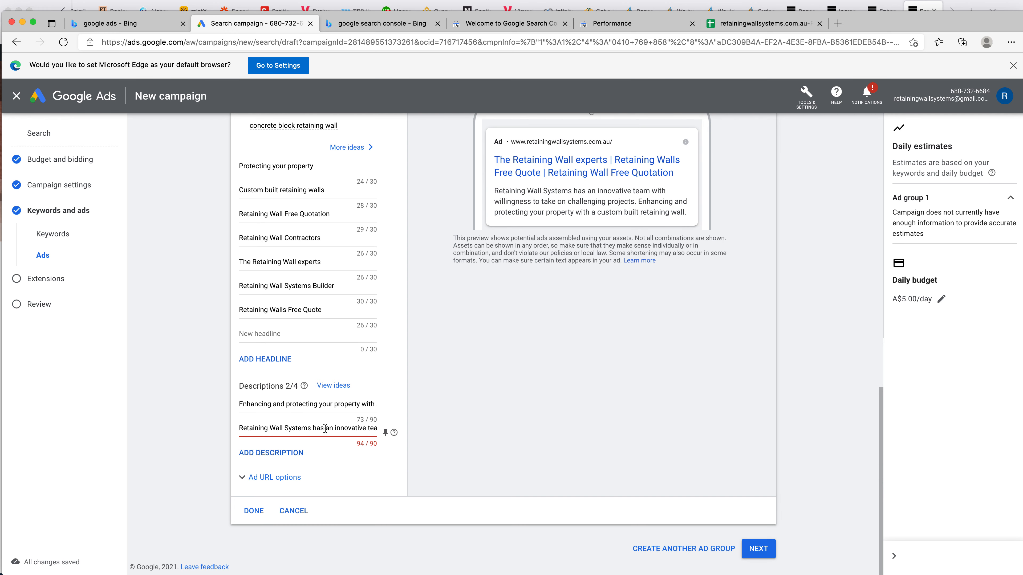
drag(330, 430, 356, 421)
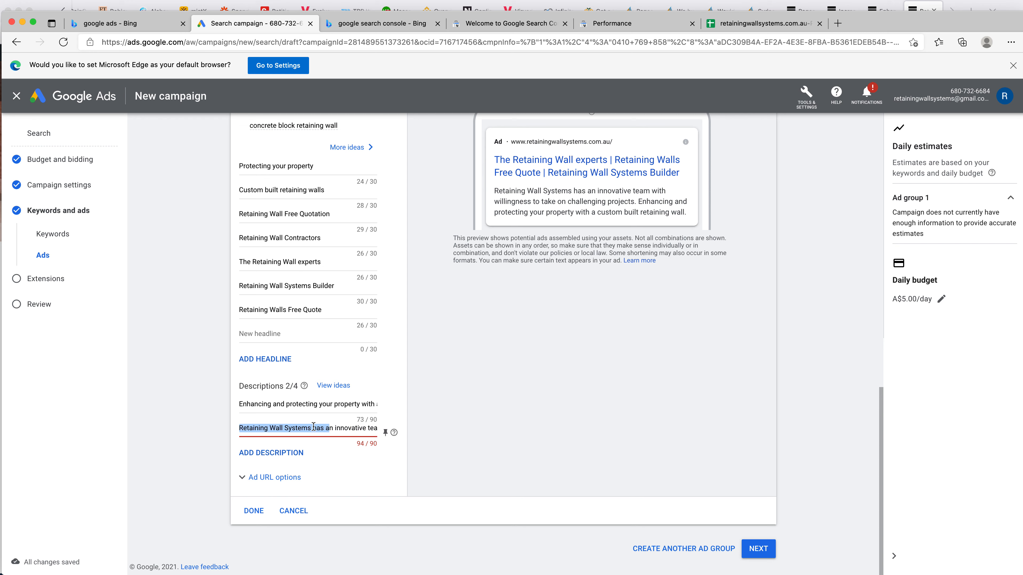
triple_click(274, 427)
double_click(274, 428)
drag(274, 427, 190, 427)
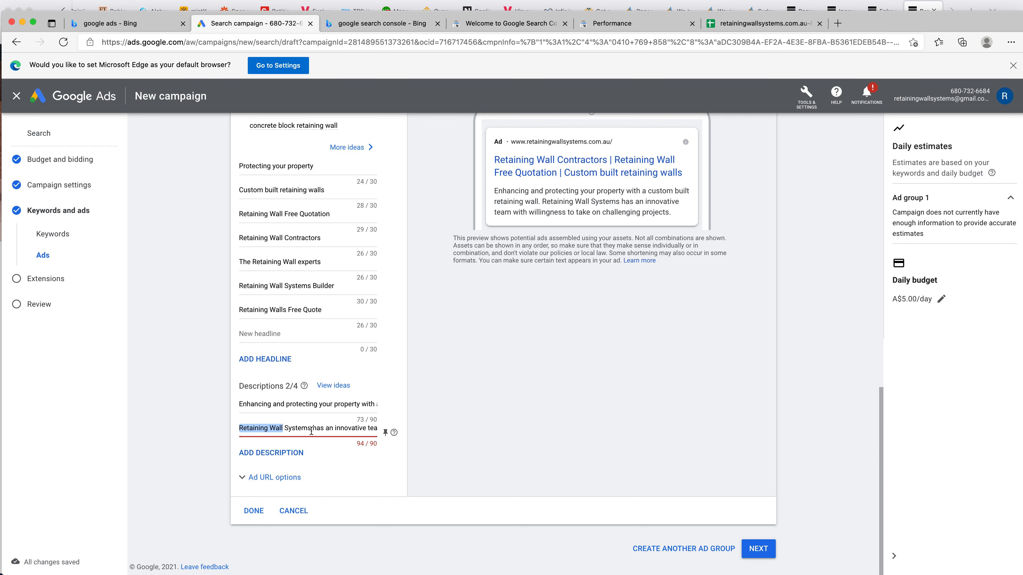
drag(313, 429, 334, 428)
click(333, 428)
key(BackSpace)
key(BackSpace)
key(BackSpace)
key(BackSpace)
key(BackSpace)
key(BackSpace)
key(BackSpace)
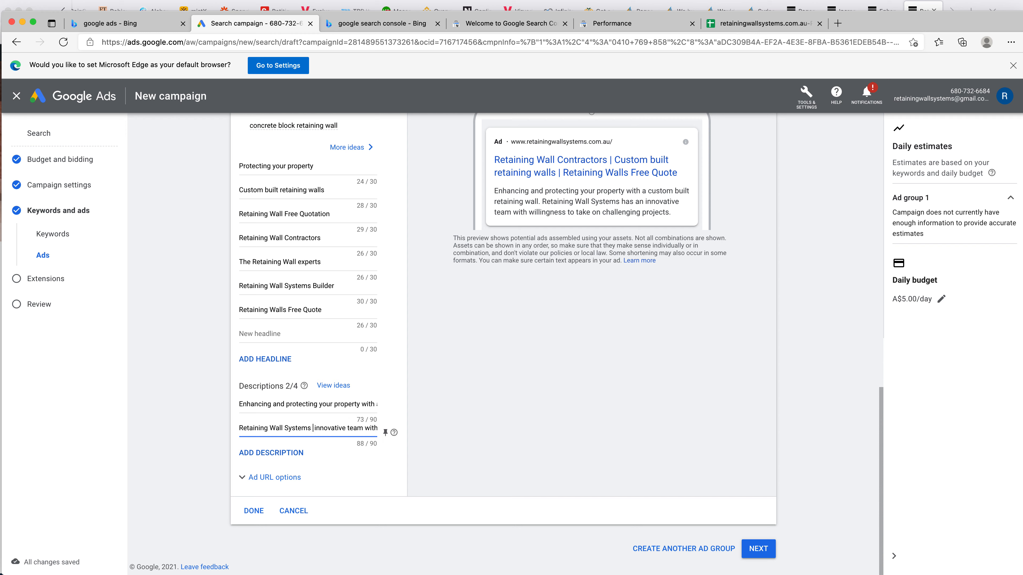
drag(369, 429, 295, 422)
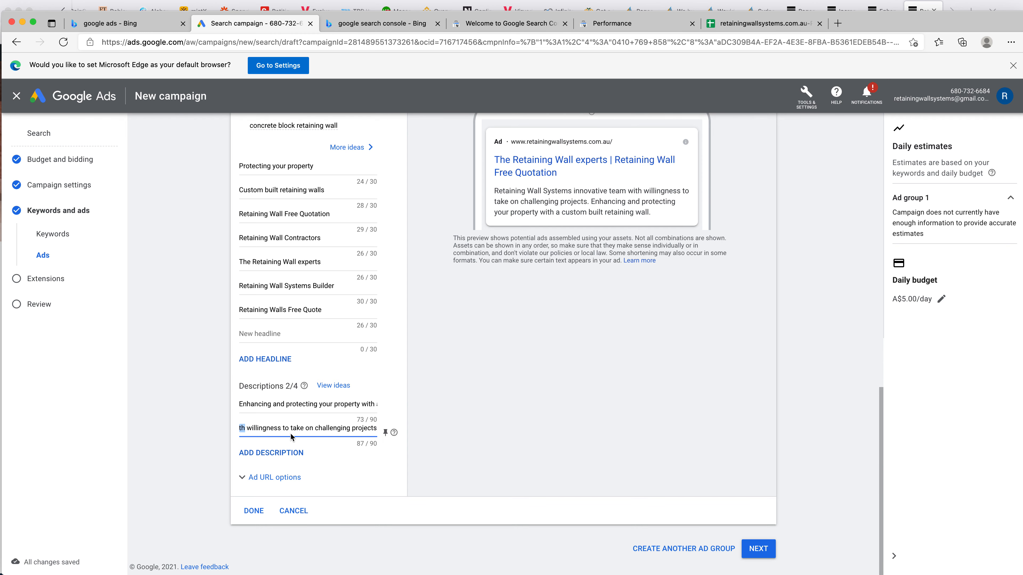
key(Left)
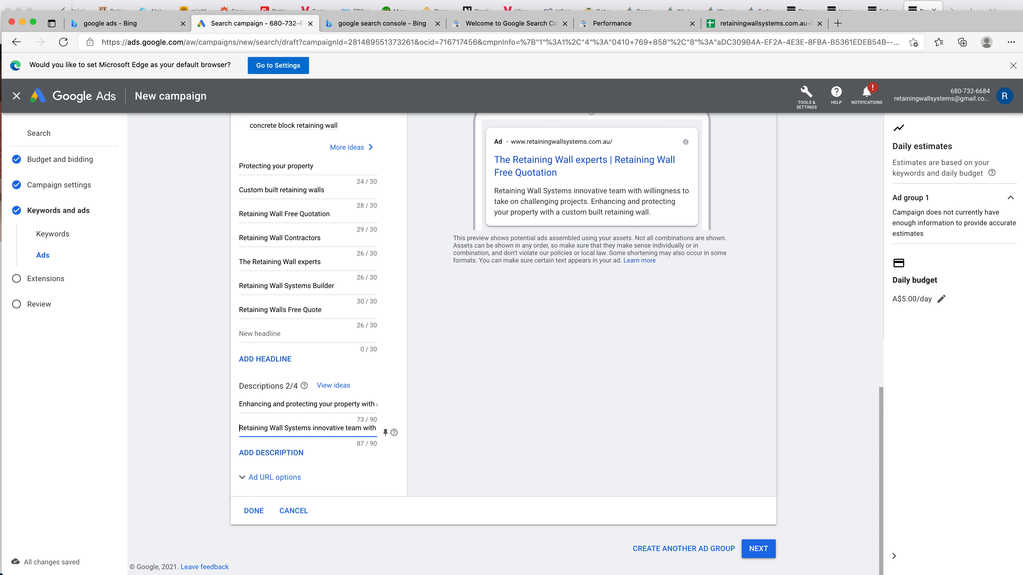
Step: Begin the second description with "The" and delete "with" before "willingness"
text(The)
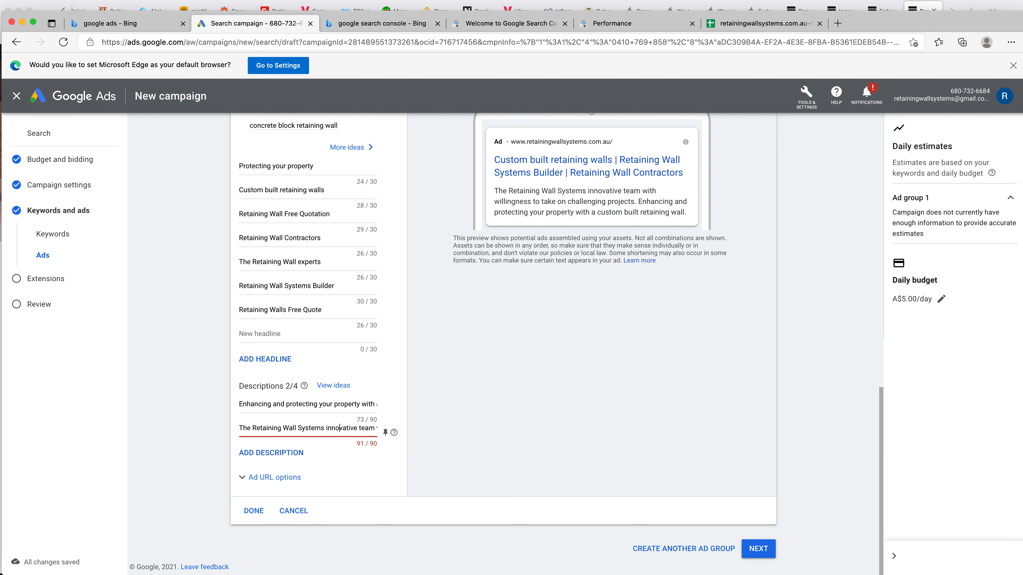
key(Right)
key(Right)
key(Right)
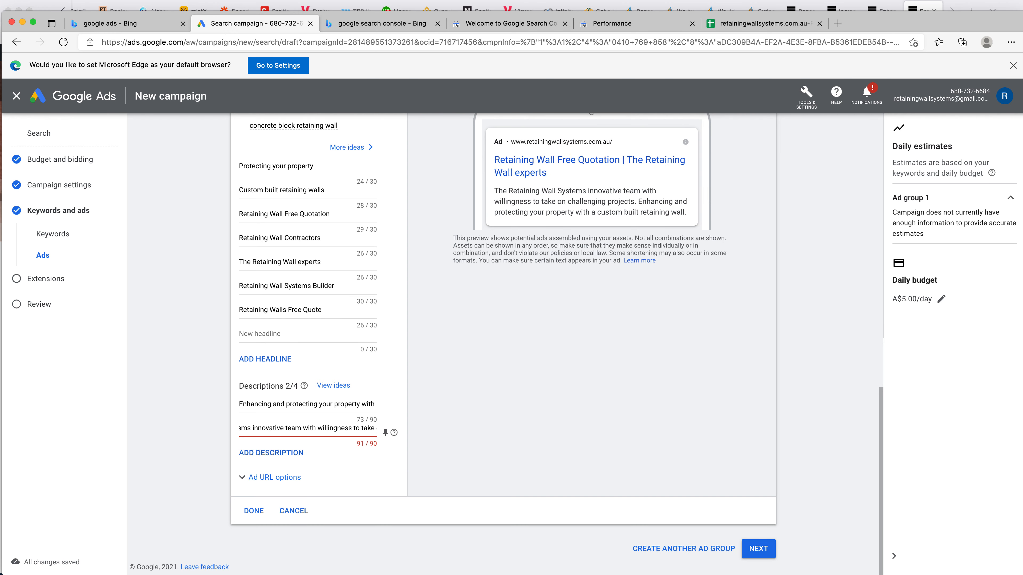
key(BackSpace)
key(BackSpace)
key(BackSpace)
key(BackSpace)
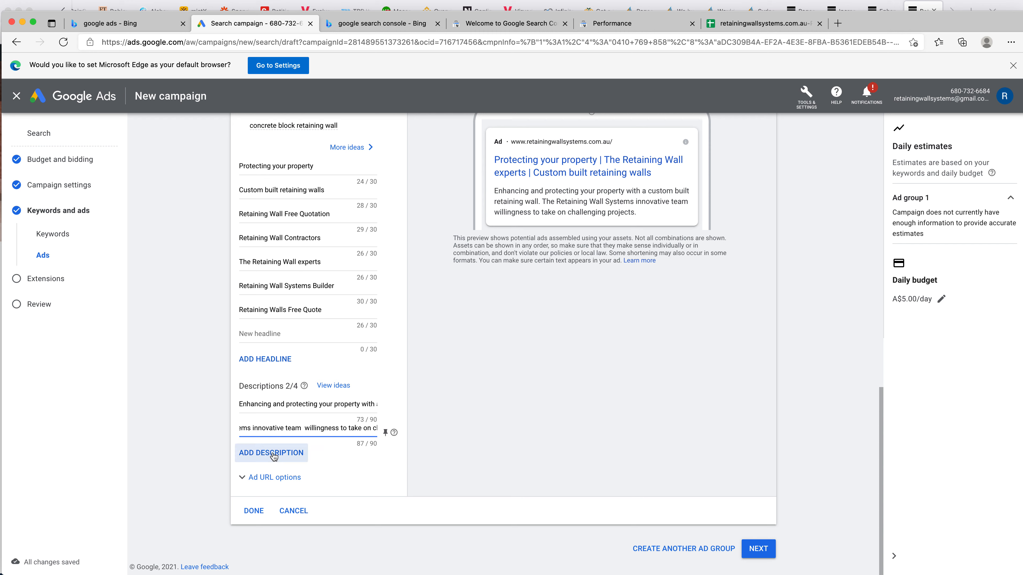
Step: Replace "willingness to" with "will" in the second description so it reads "innovative team will take on challenging projects"
double_click(338, 428)
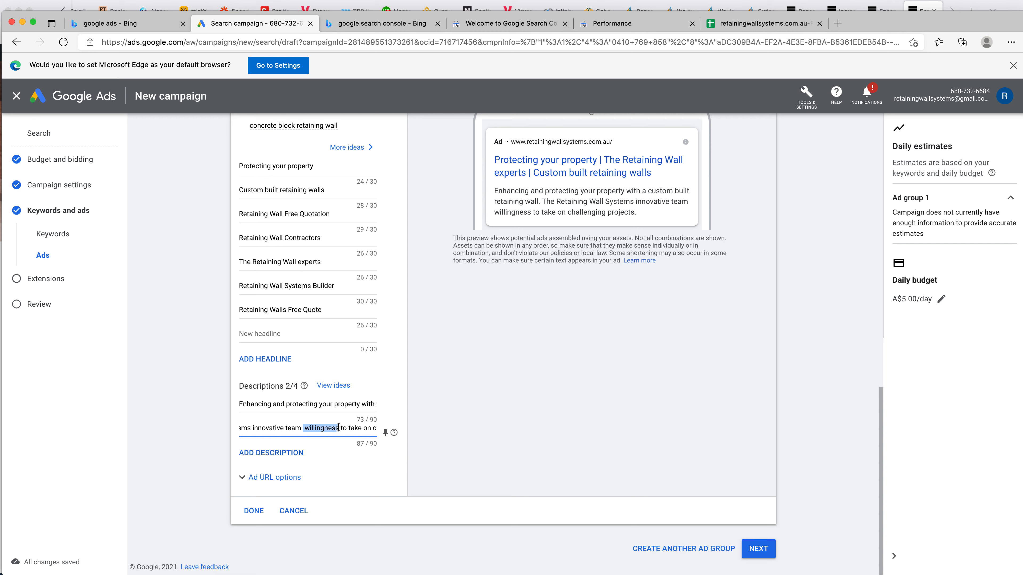
text(will)
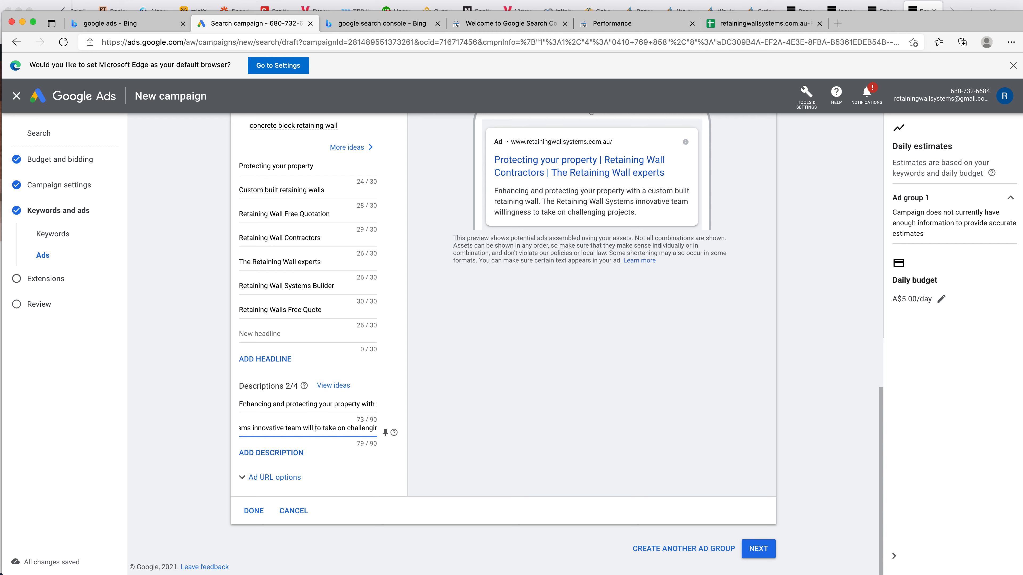
key(BackSpace)
key(BackSpace)
key(BackSpace)
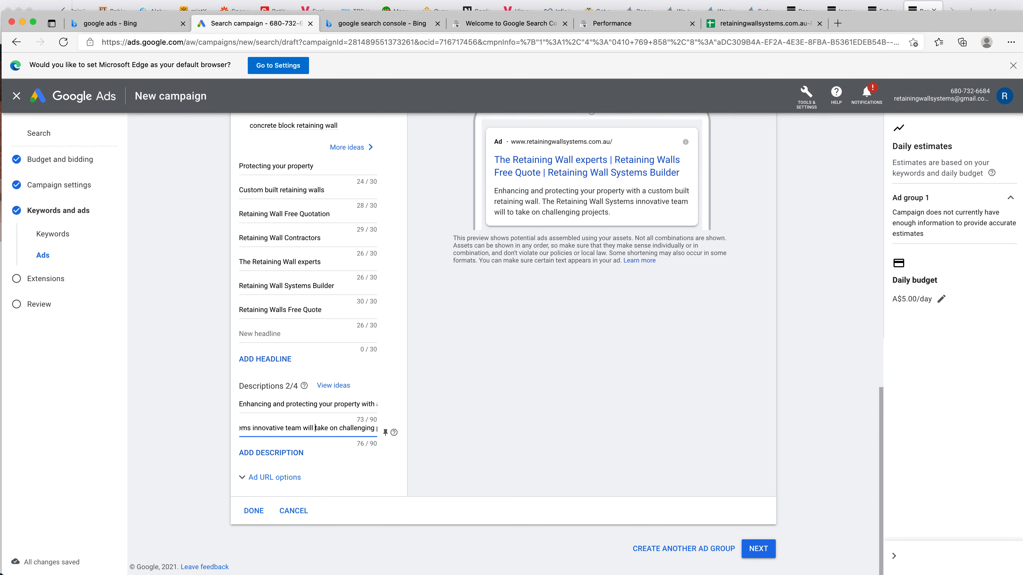
Step: Insert "wall" before "projects" in the second description and check the text from end to end
key(super+a)
key(Right)
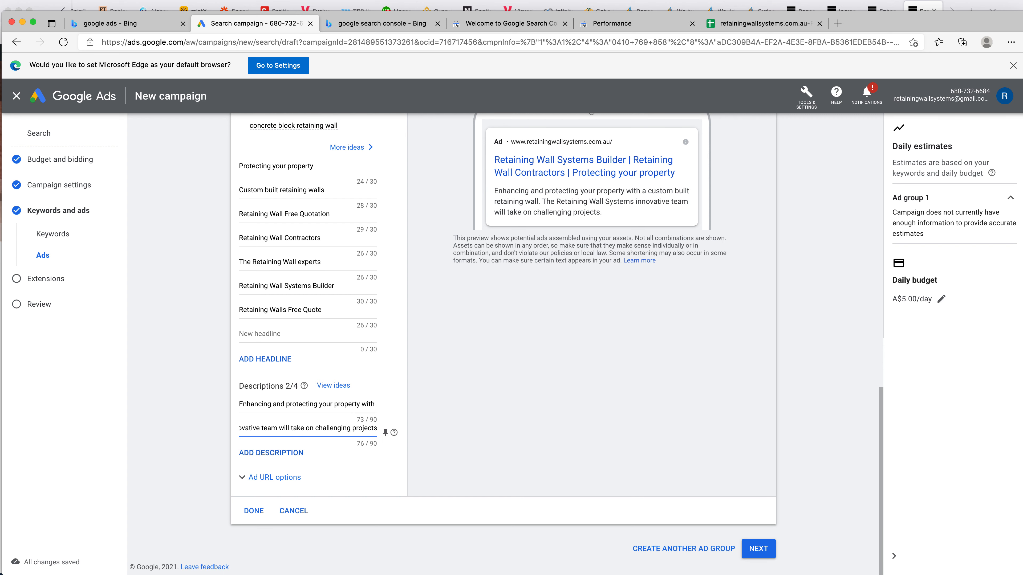
text(wall)
key(super+Right)
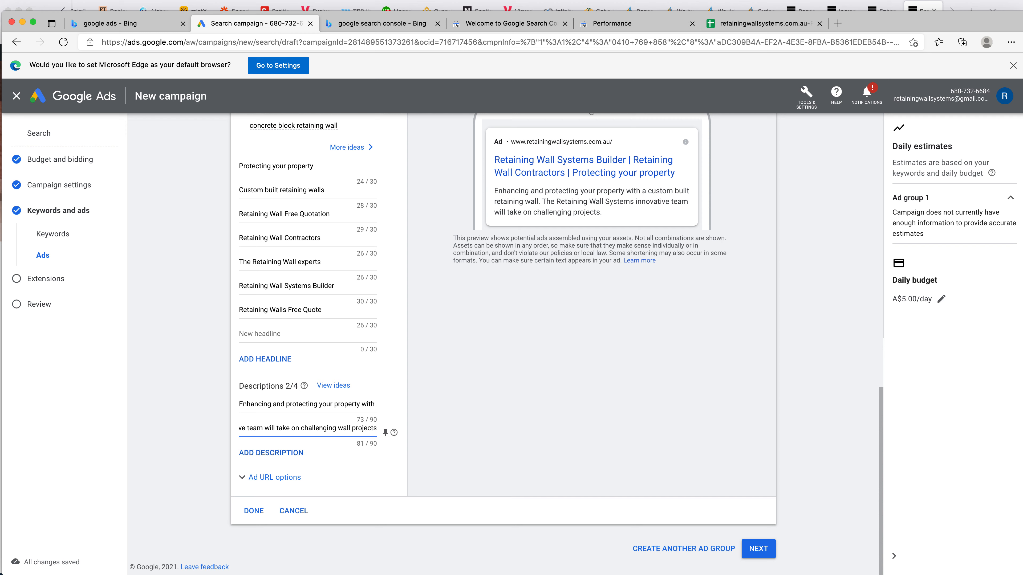
key(super+Left)
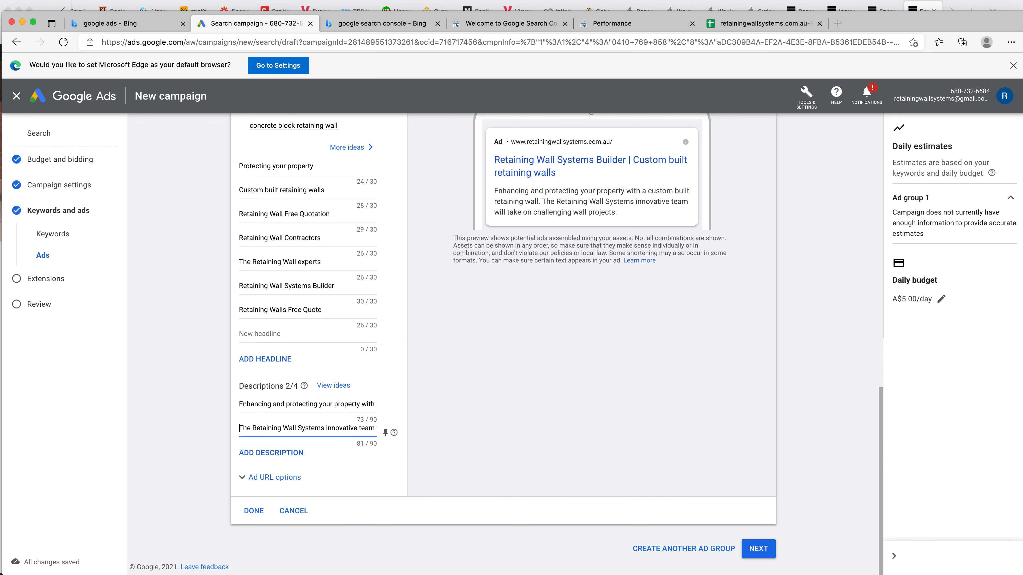
key(super+Right)
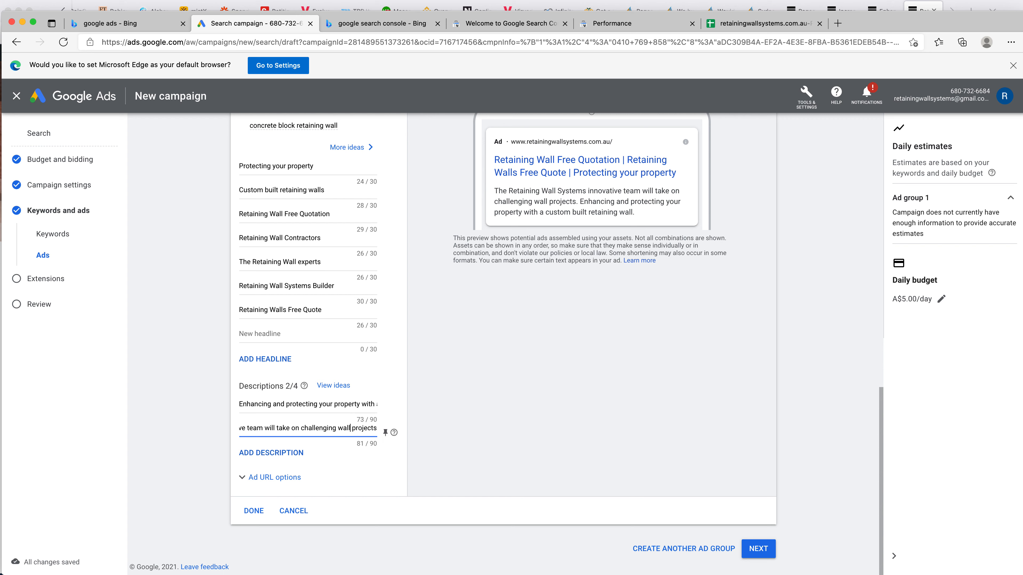
Step: Replace "wall" with "building" before "projects" in the second description and continue to the campaign's Extensions stage
key(BackSpace)
key(BackSpace)
key(BackSpace)
key(BackSpace)
text(bui)
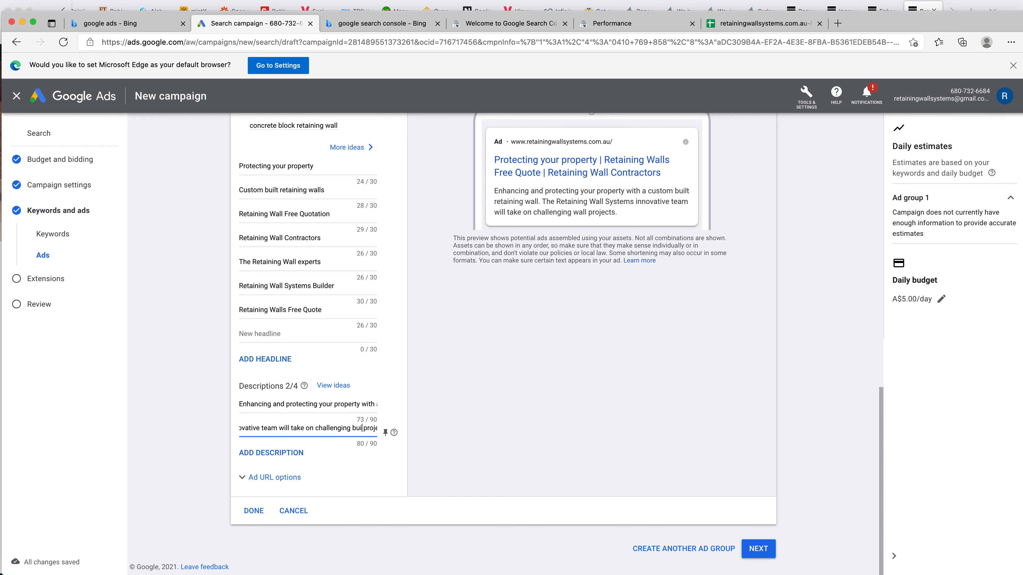
text(lding)
key(super+Right)
key(super+Left)
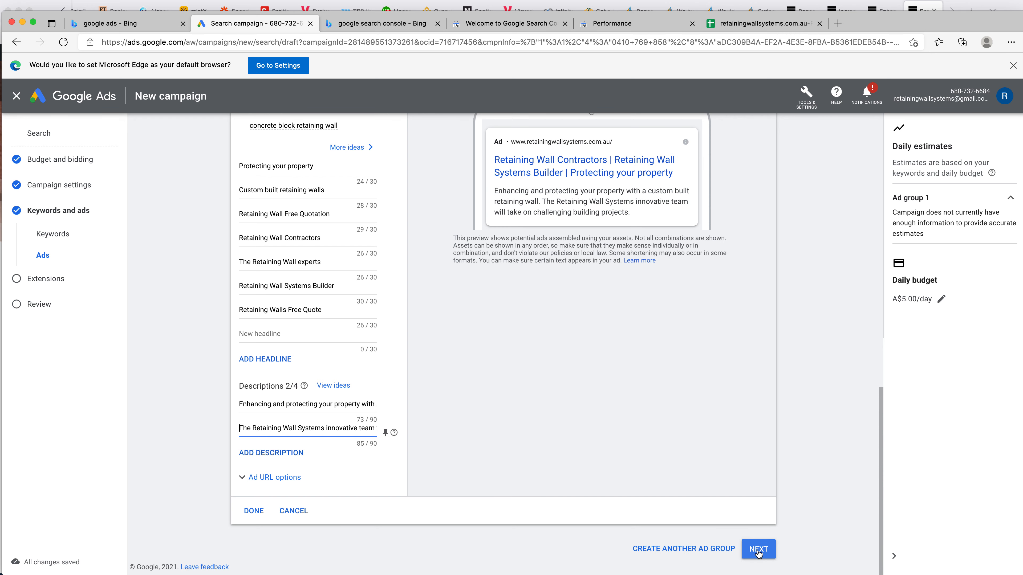
click(758, 552)
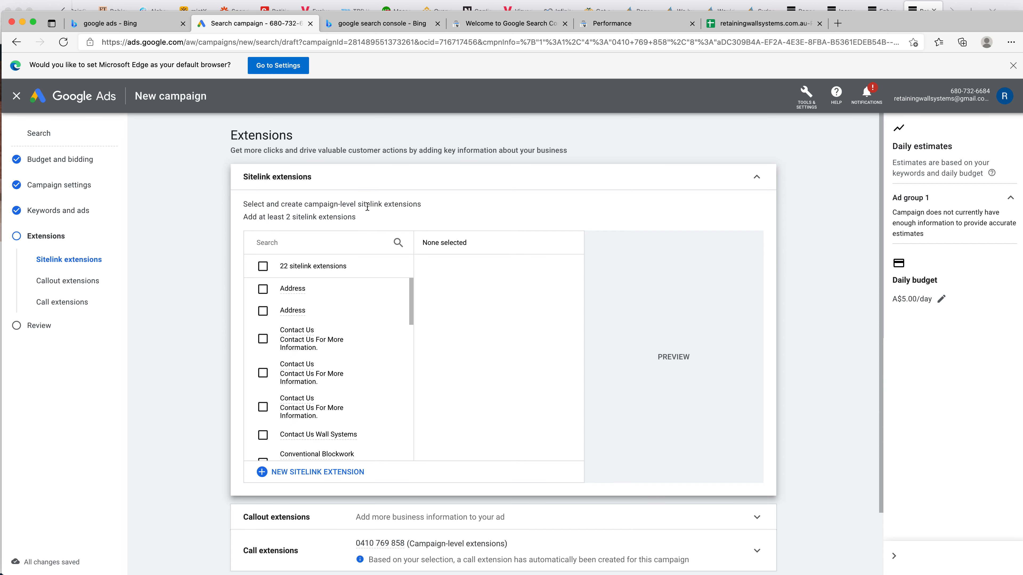
Step: Examine the existing sitelink extensions for suitable entries, including the details of the Projects Wall Systems sitelink
scroll(368, 209, down, 2)
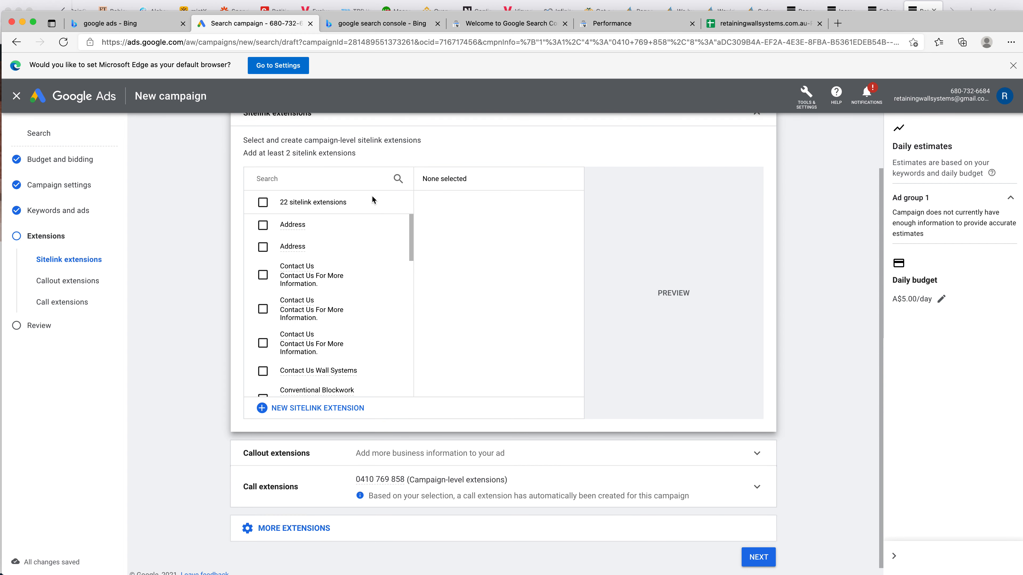
scroll(297, 253, up, 2)
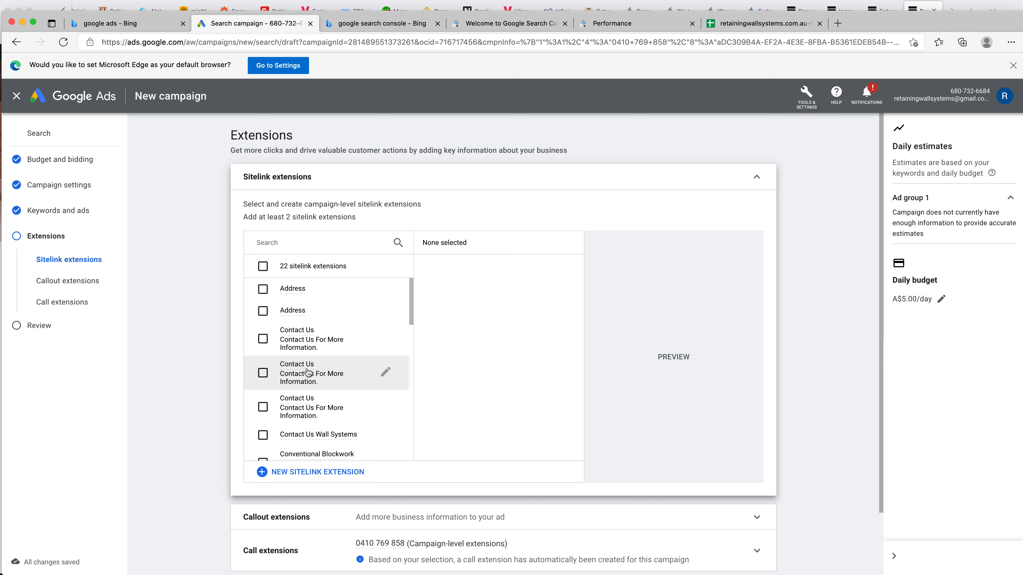
scroll(282, 362, down, 2)
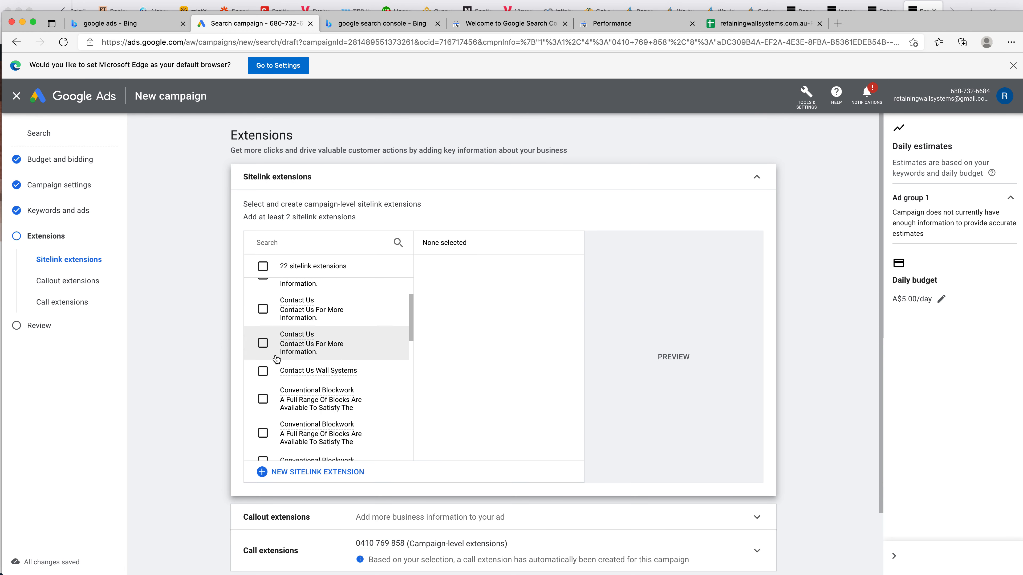
scroll(270, 343, down, 4)
scroll(282, 331, up, 4)
scroll(296, 329, up, 2)
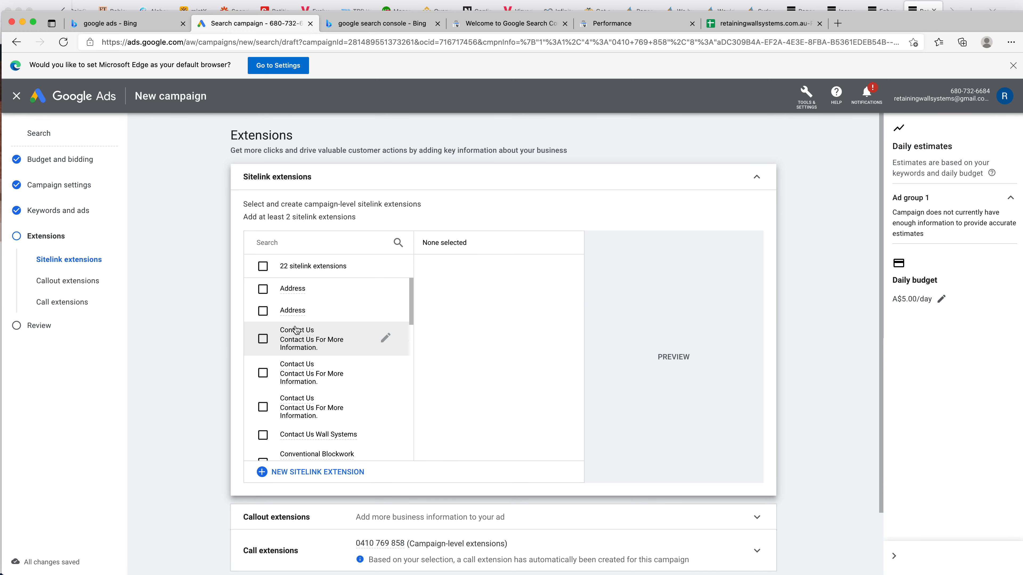
scroll(350, 342, down, 2)
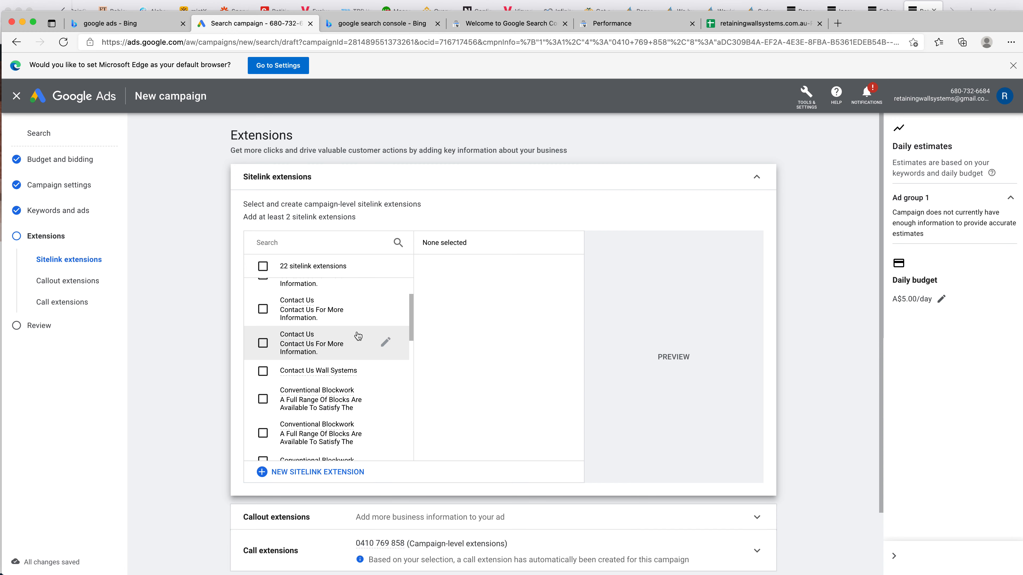
scroll(359, 340, down, 2)
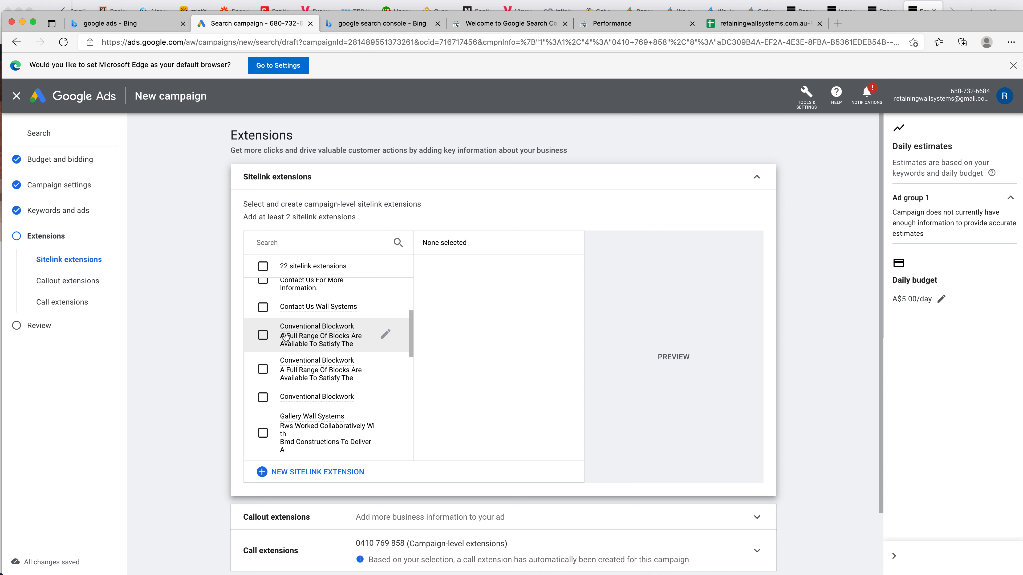
scroll(299, 382, down, 1)
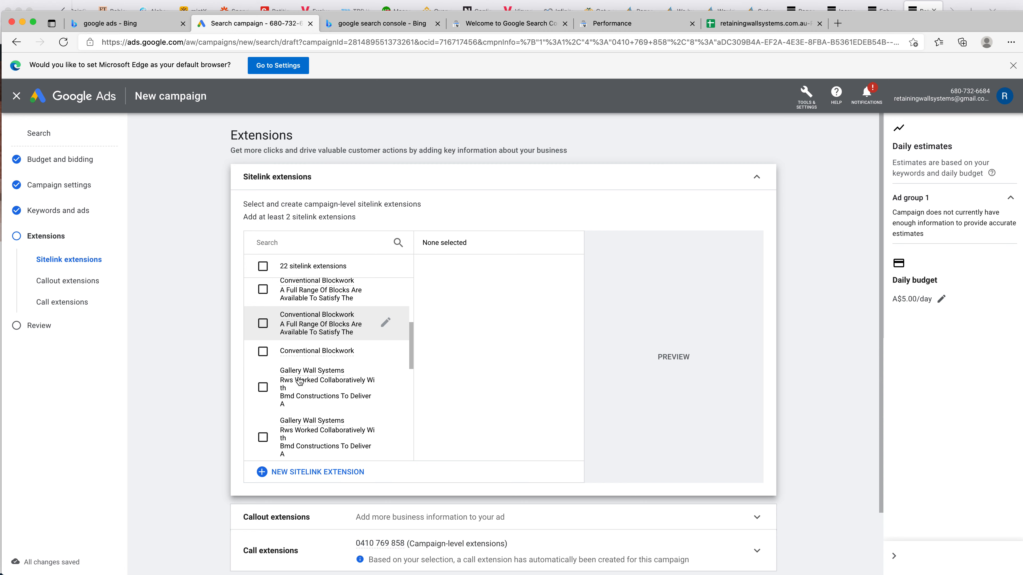
scroll(299, 382, down, 2)
mouse_move(326, 351)
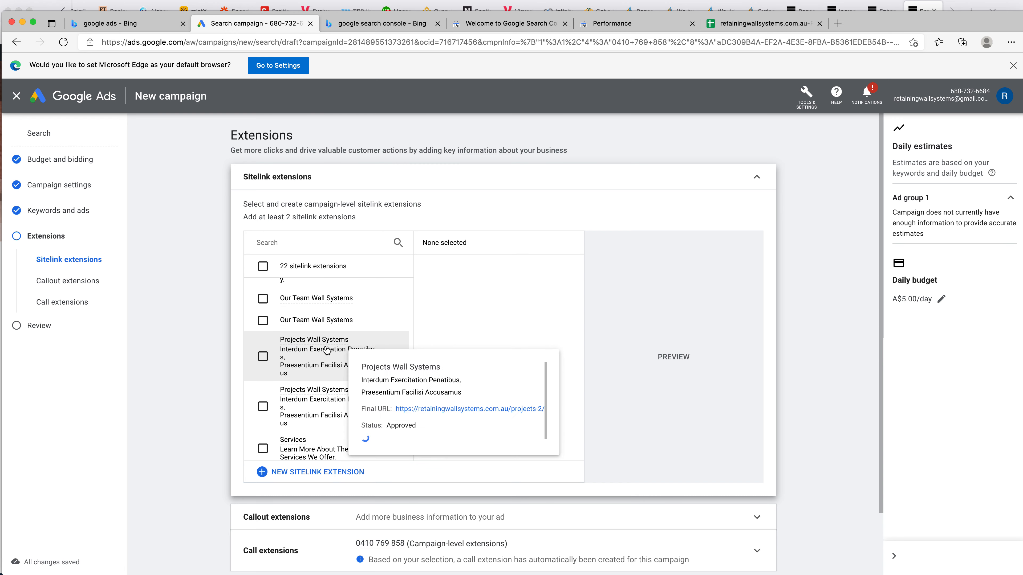
scroll(326, 350, down, 3)
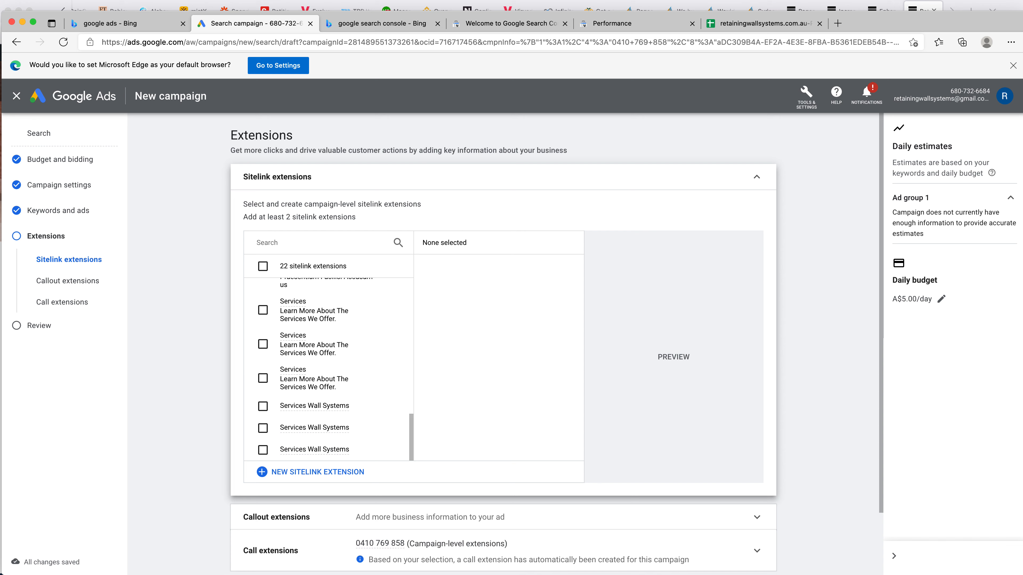
Step: Switch to Firefox and view the custom-built retaining wall and increase property value landing pages of the Retaining Wall Systems website
key(super+Tab)
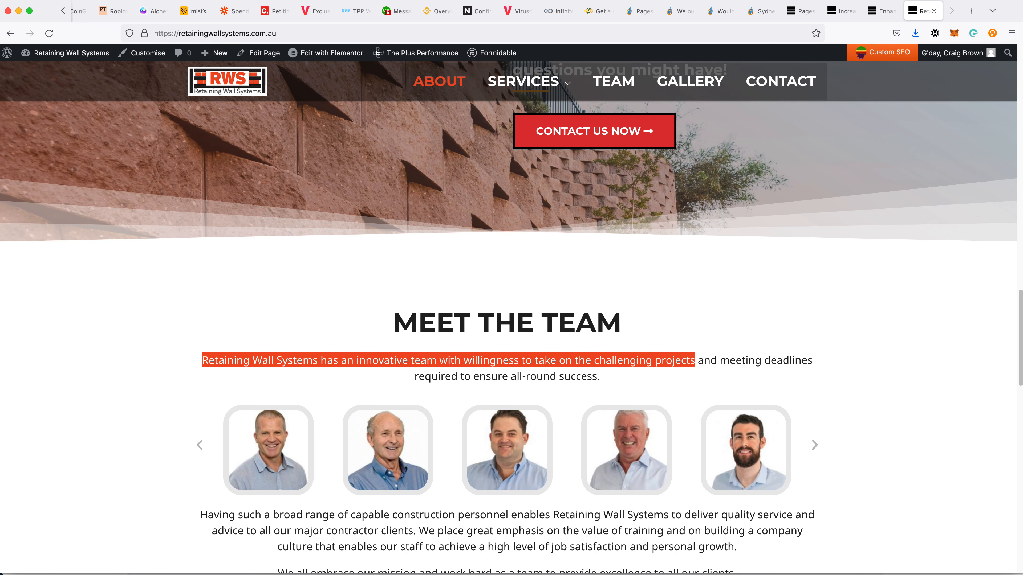
click(882, 11)
scroll(737, 210, up, 5)
scroll(713, 274, up, 10)
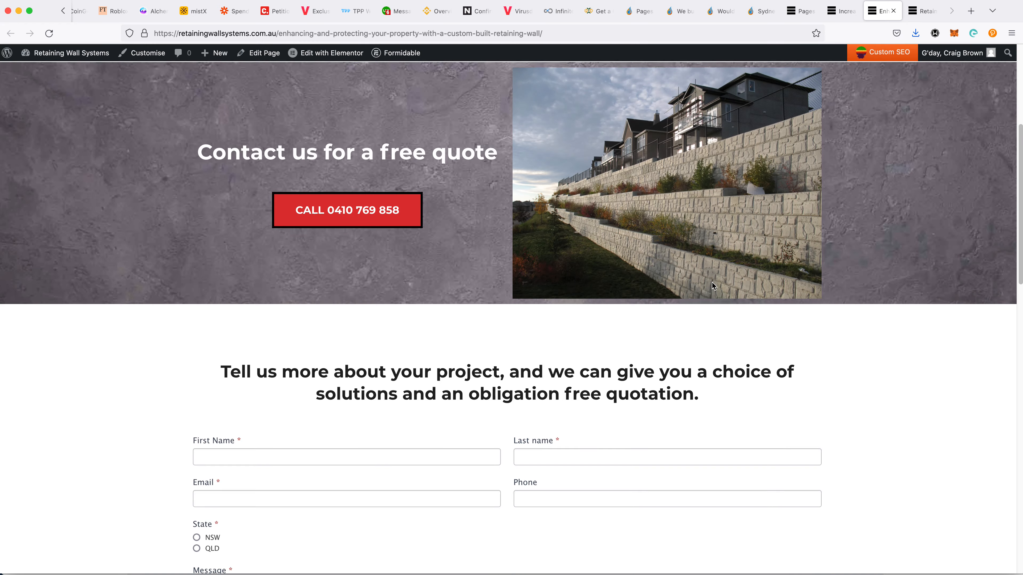
key(ctrl+shift+Tab)
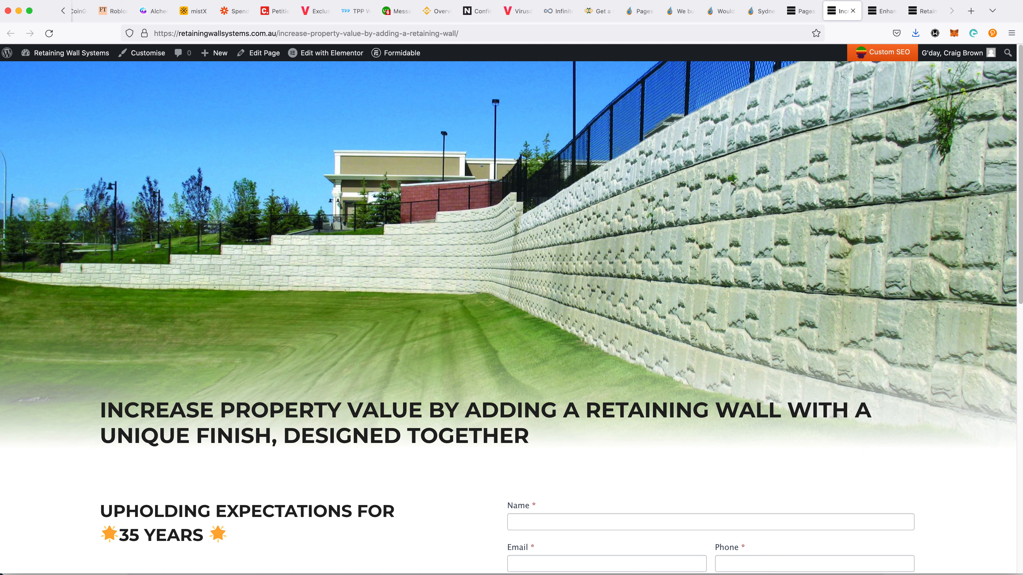
Step: Return to the Google Ads campaign, review the existing sitelinks again and start a new sitelink extension
key(super+Tab)
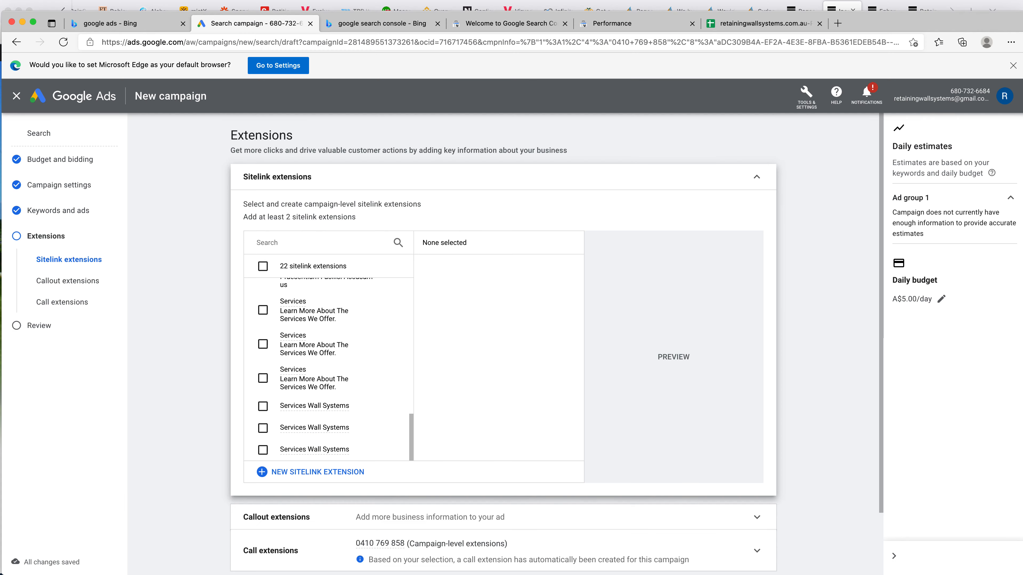
scroll(360, 381, down, 3)
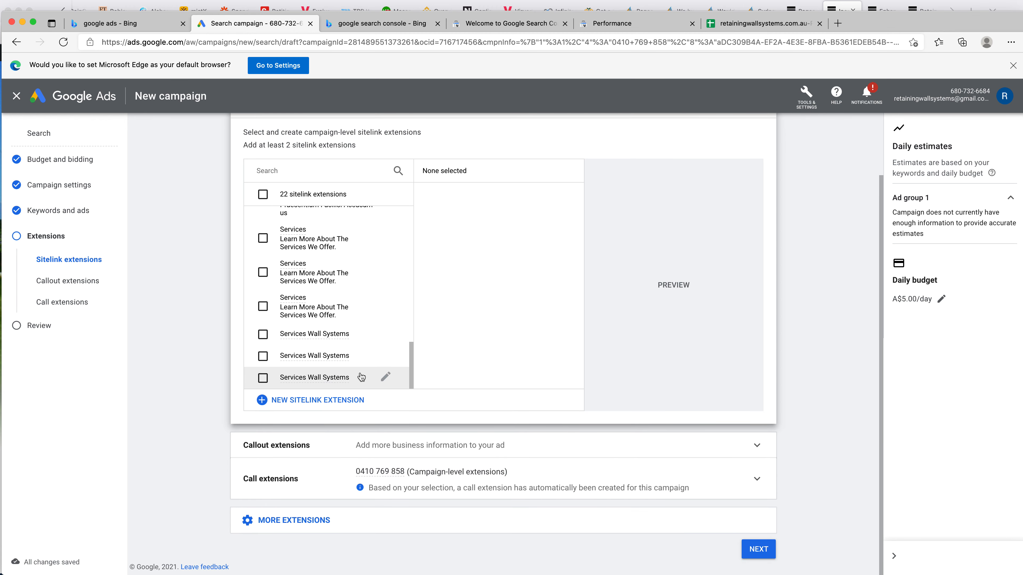
scroll(359, 380, up, 8)
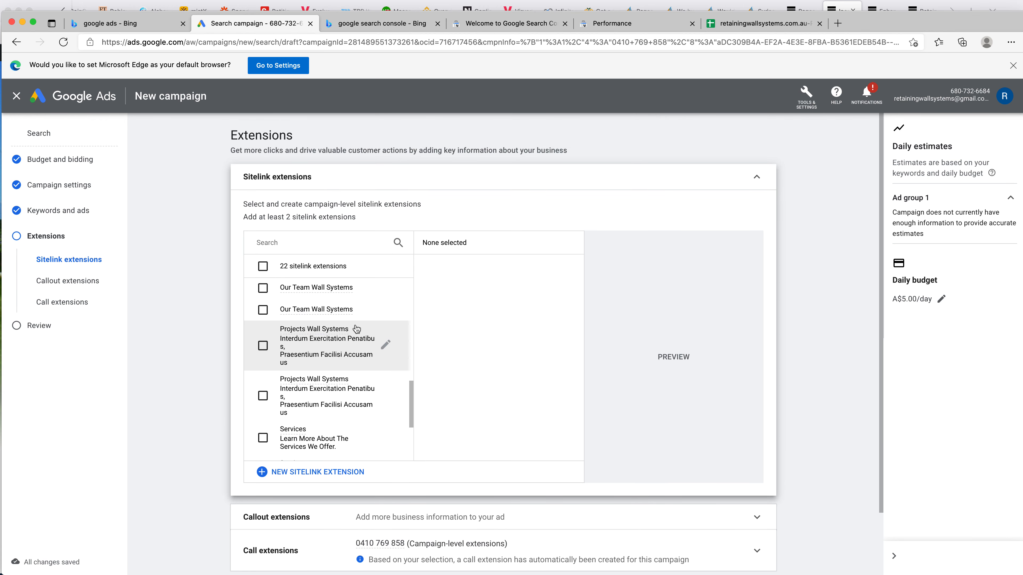
scroll(356, 333, up, 4)
scroll(355, 326, up, 5)
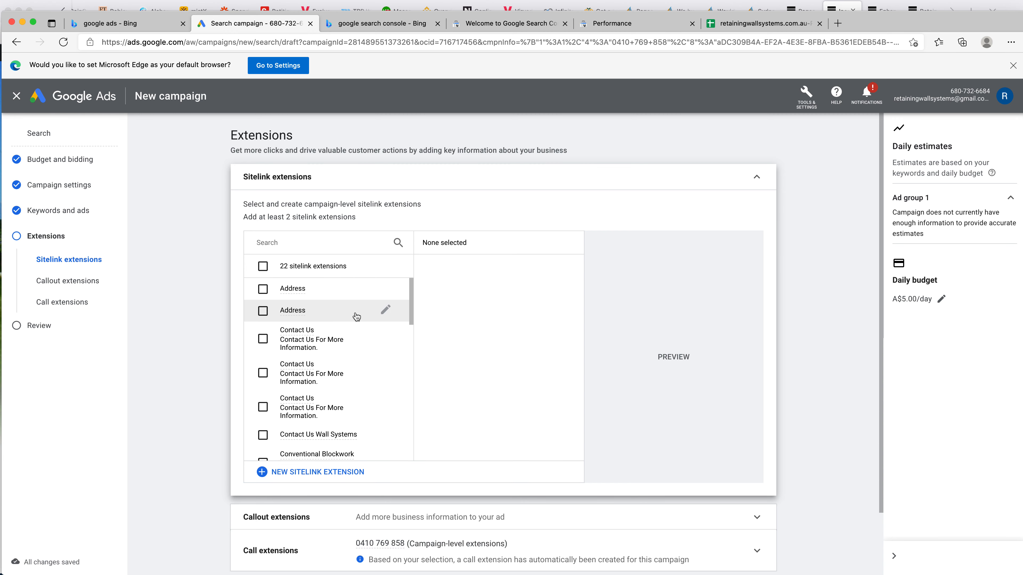
click(327, 473)
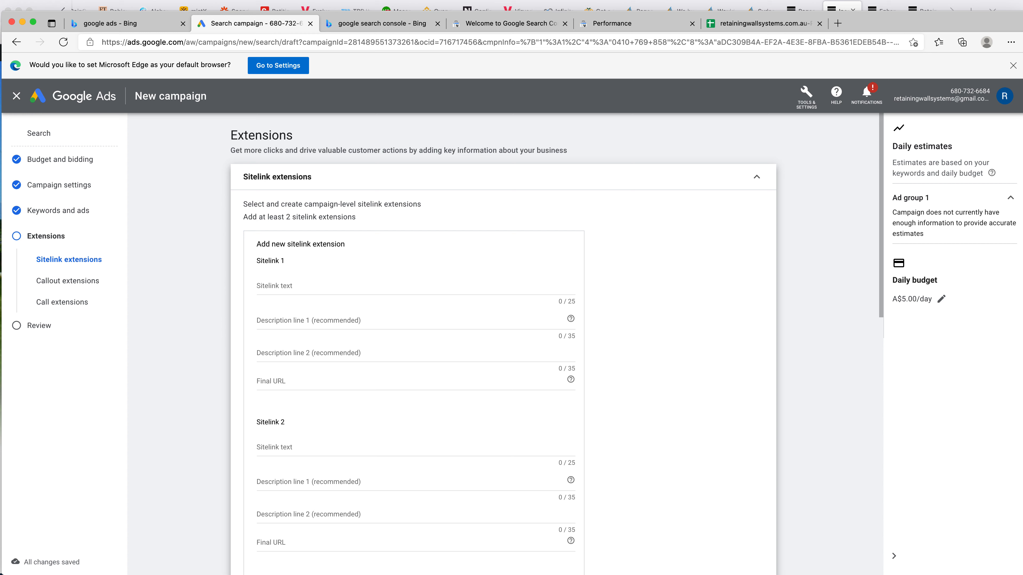
key(super+Tab)
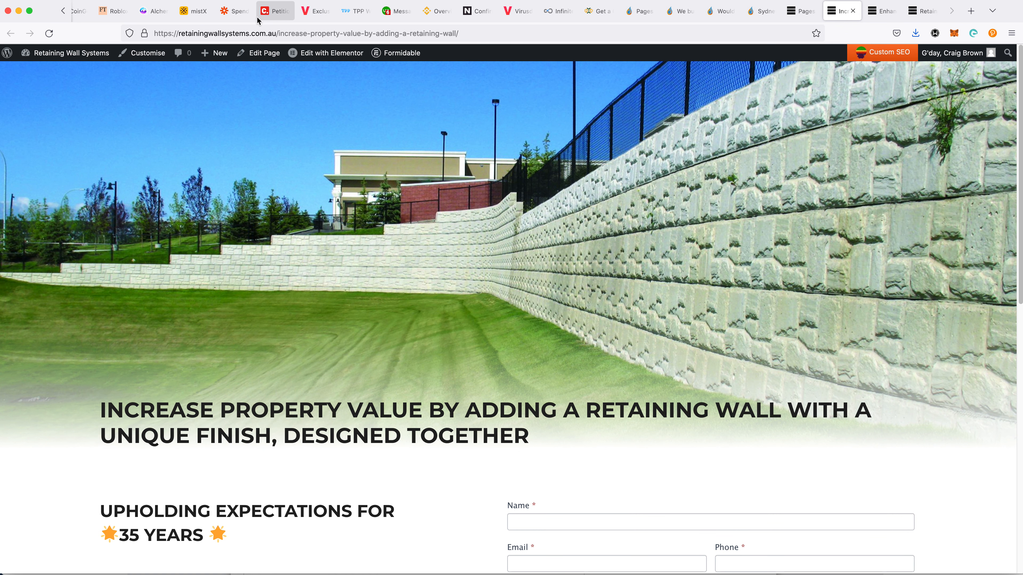
click(246, 35)
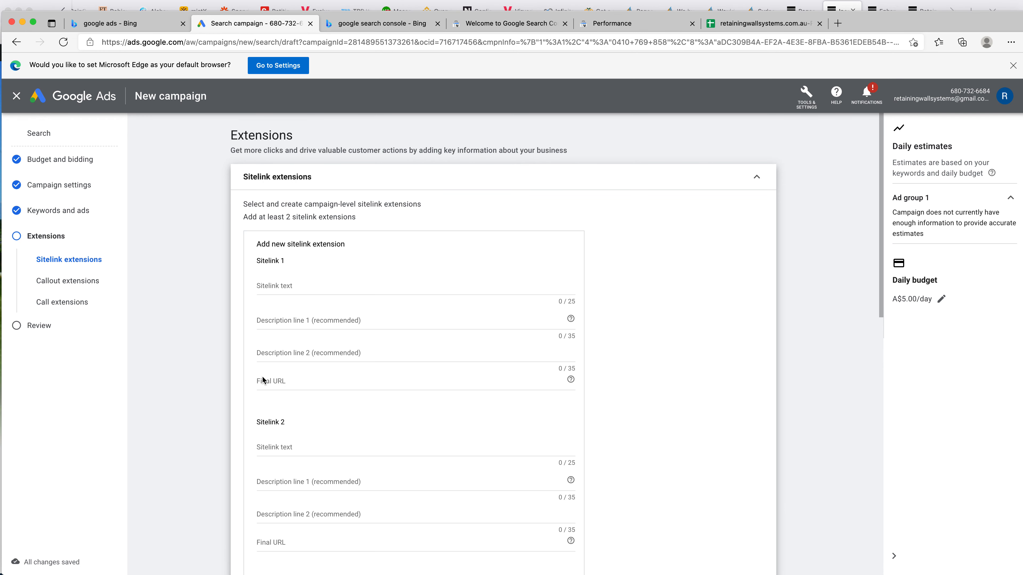
click(288, 379)
text(https://retainingwallsystems.com.au/increase-property-value-by-adding-a-retaining-wall/)
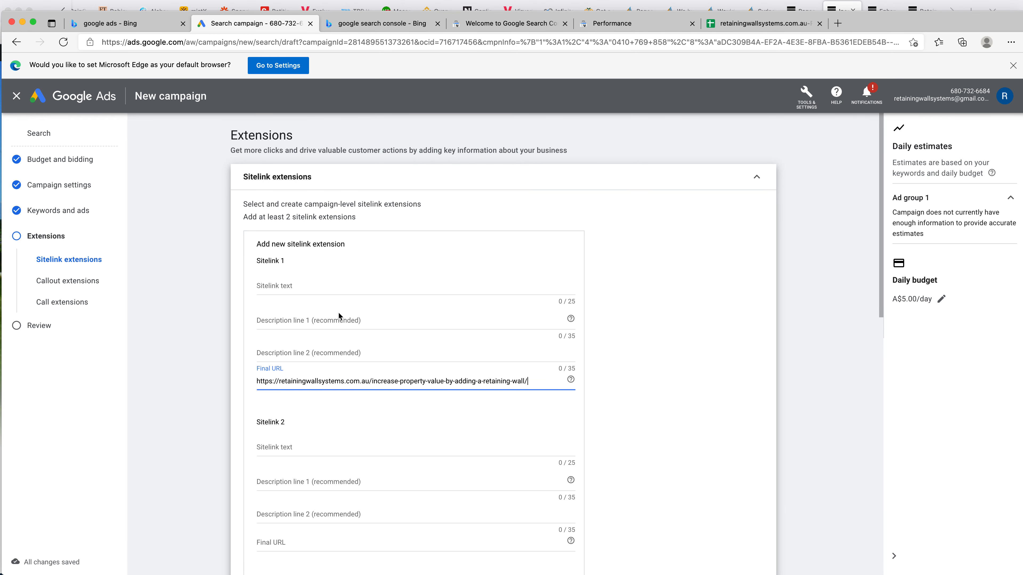
Step: Set Sitelink 1's sitelink text to "Retaining Wall Experts"
click(305, 286)
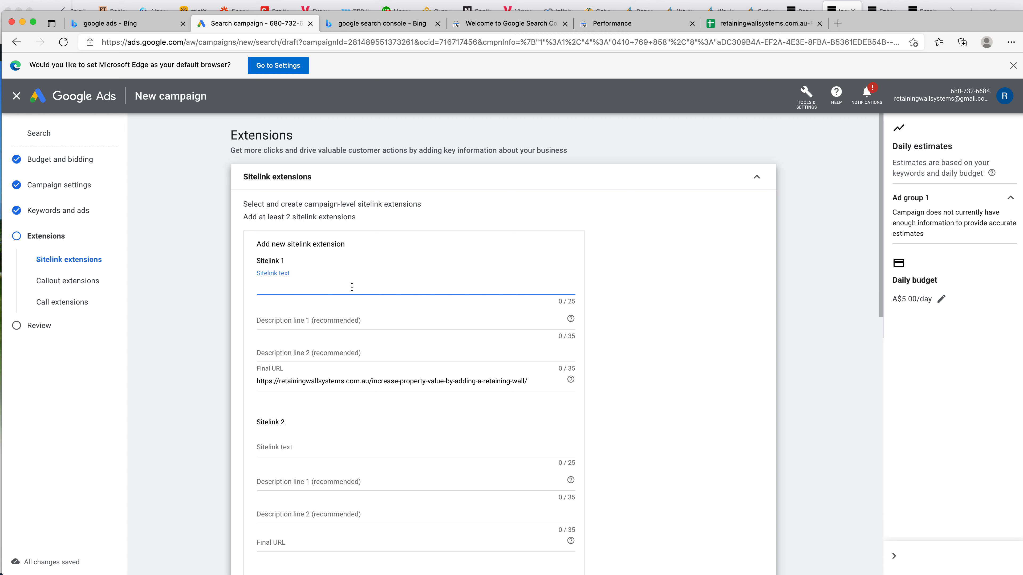
text(Retaining Wall)
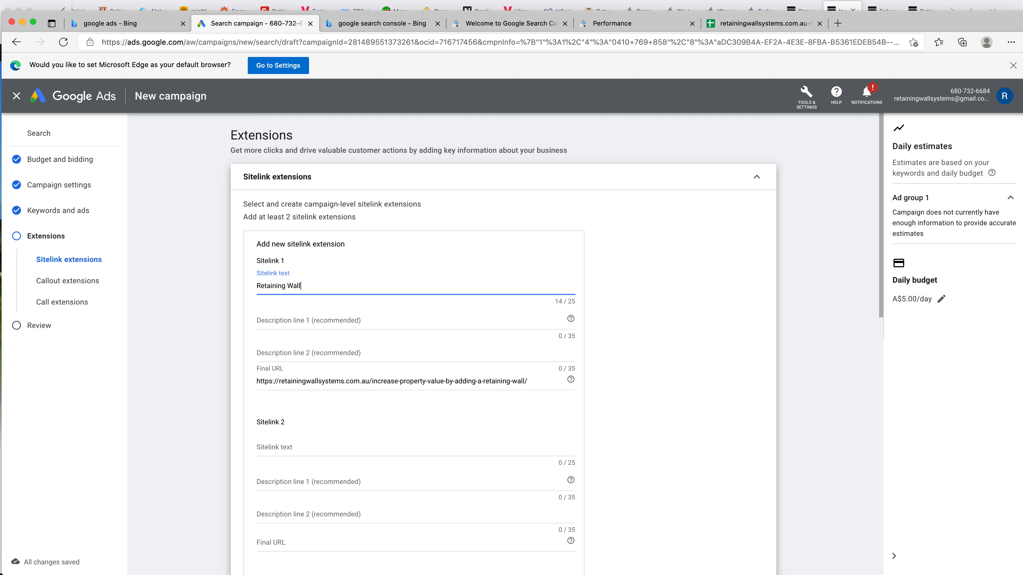
text( Experts)
Step: Enter "Protecting your property" as Sitelink 1's first description line, trimming excess wording to fit the character limit
click(260, 321)
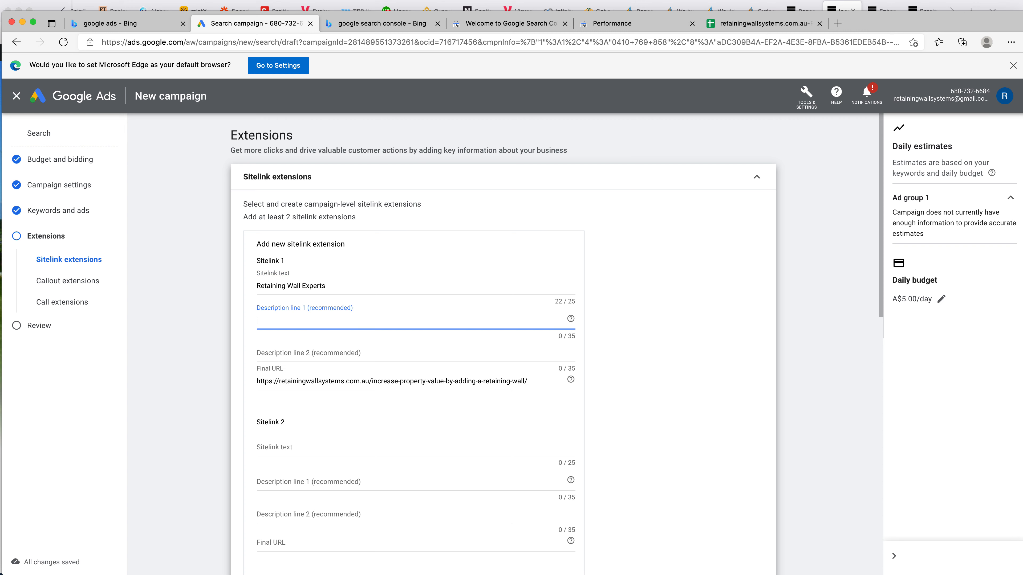
text(Protecting)
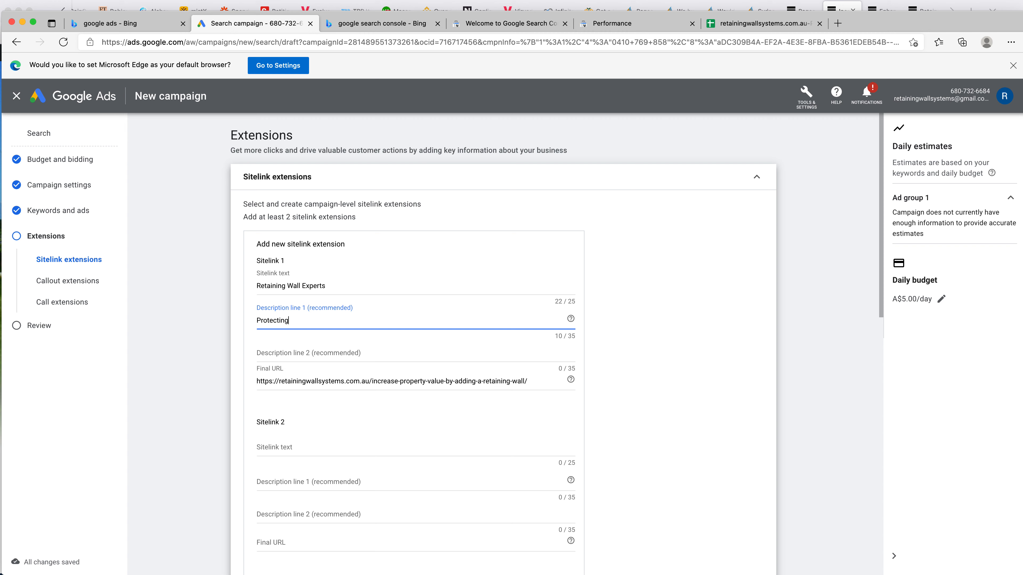
text( your property with rataining)
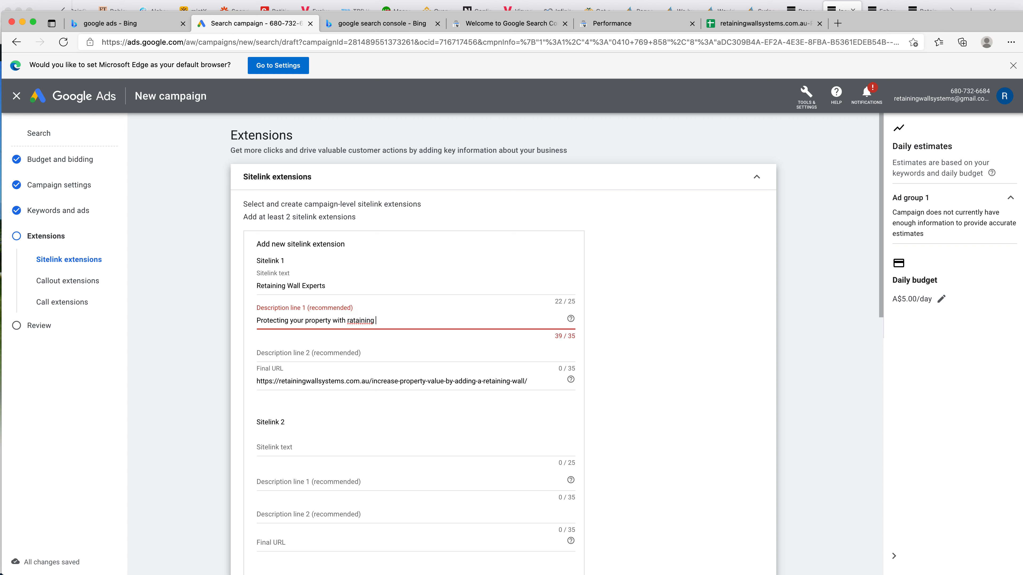
key(BackSpace)
key(BackSpace)
key(BackSpace)
key(BackSpace)
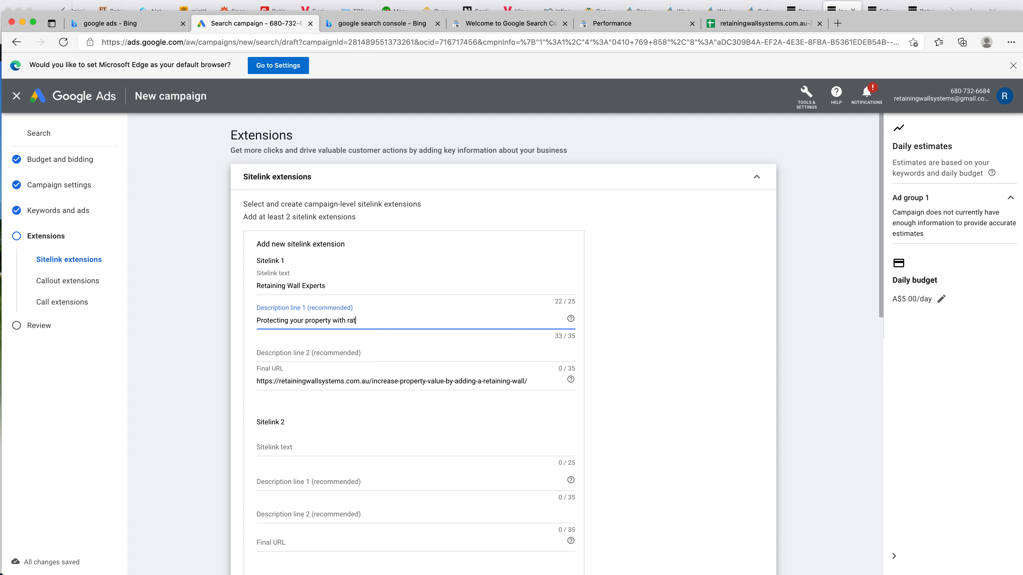
key(BackSpace)
key(BackSpace)
key(BackSpace)
key(BackSpace)
key(BackSpace)
key(super+a)
key(Right)
key(Tab)
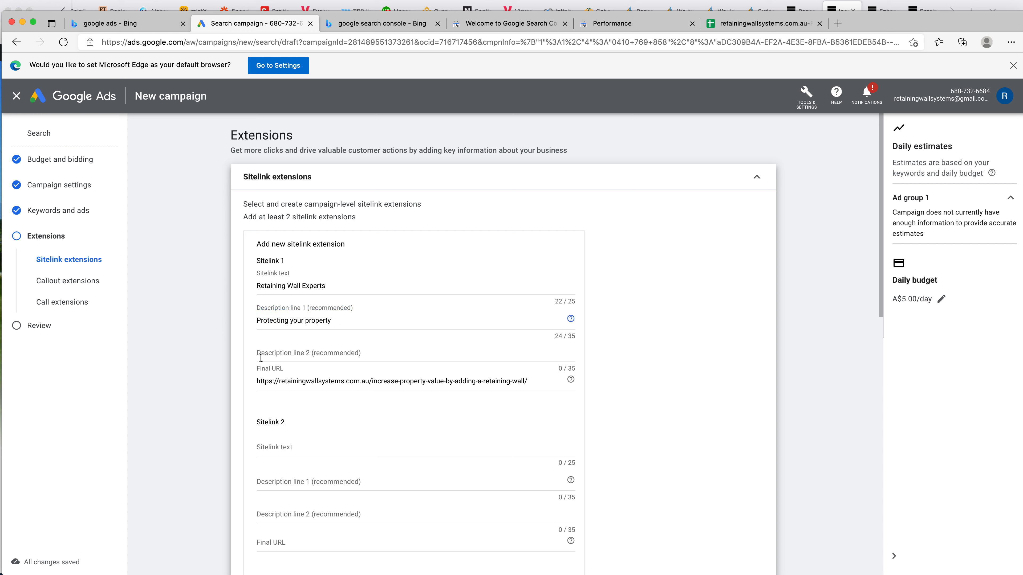
Step: Enter "Go straight to the wall experts" as Sitelink 1's second description line
click(265, 350)
text(Go)
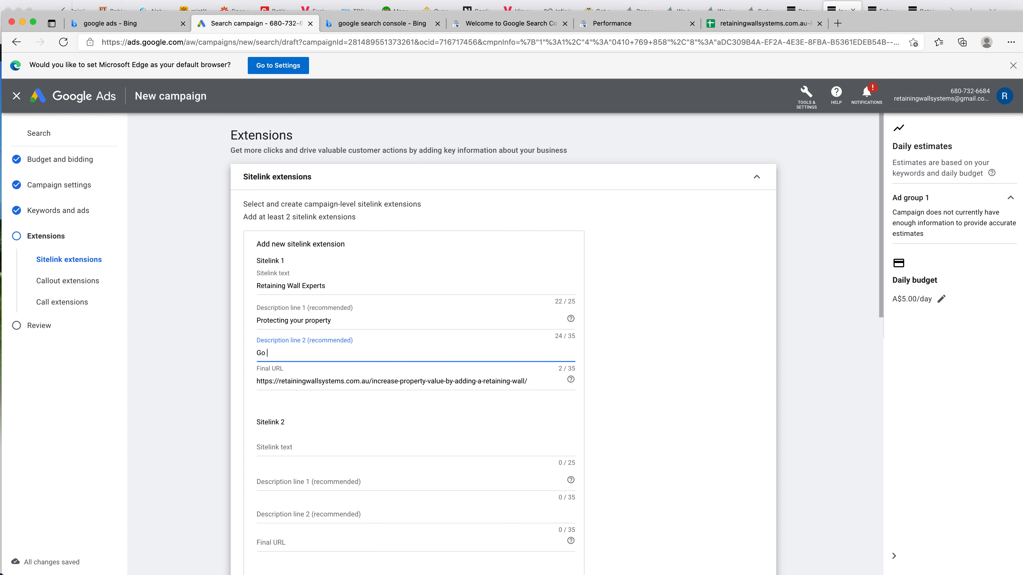
text( straight to the wall experts)
scroll(372, 410, down, 5)
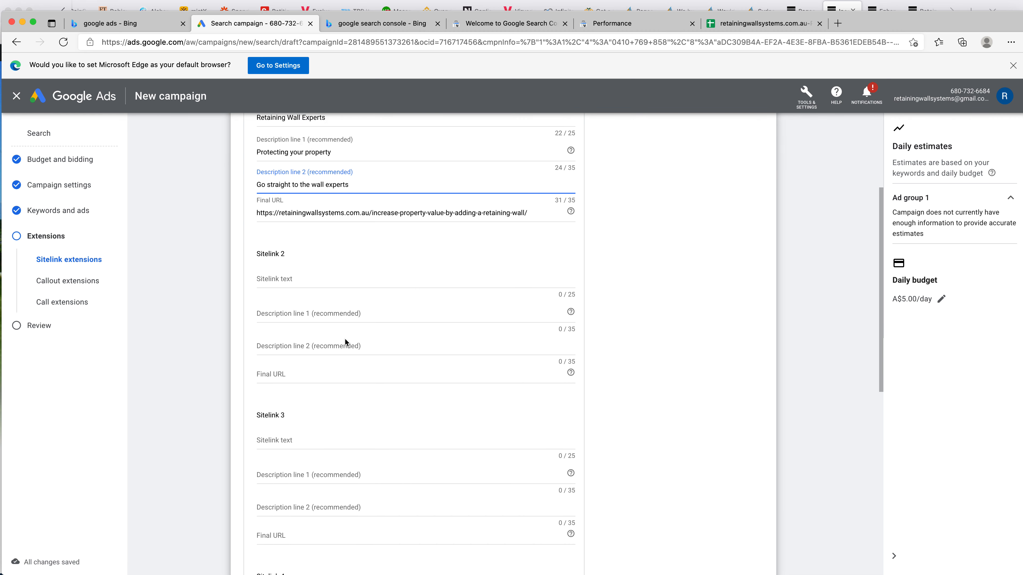
scroll(345, 342, up, 5)
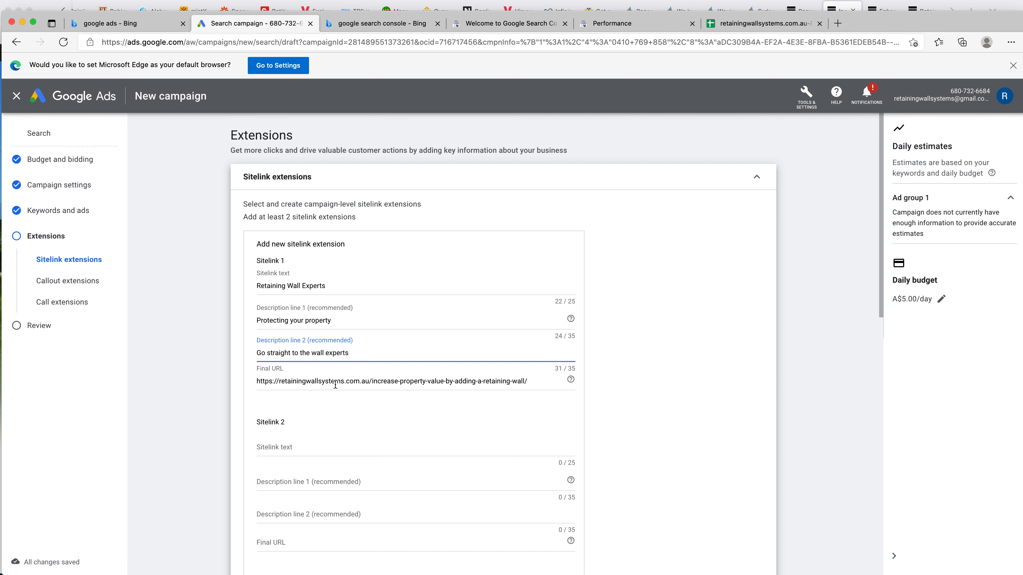
scroll(335, 385, down, 4)
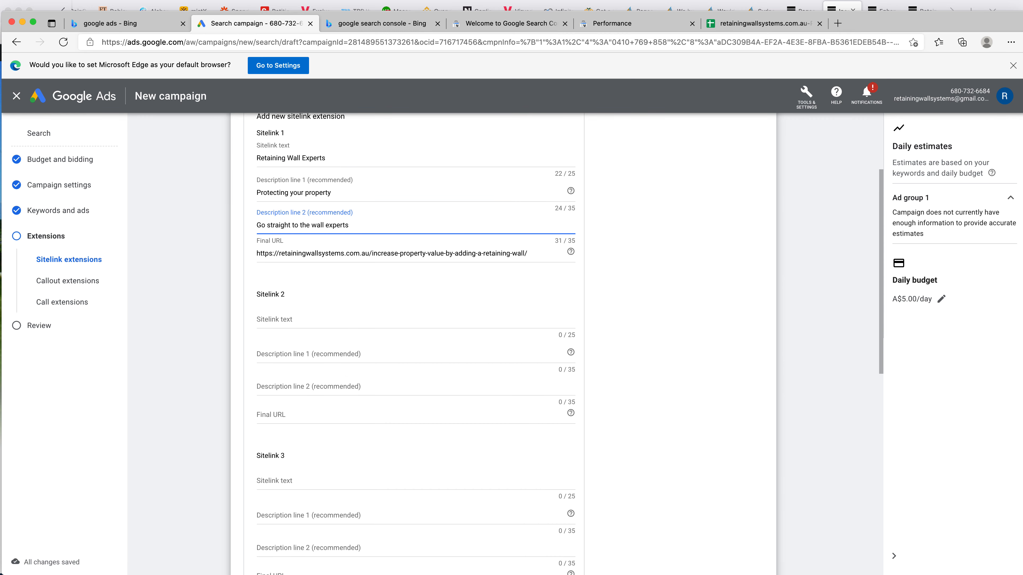
key(super+Tab)
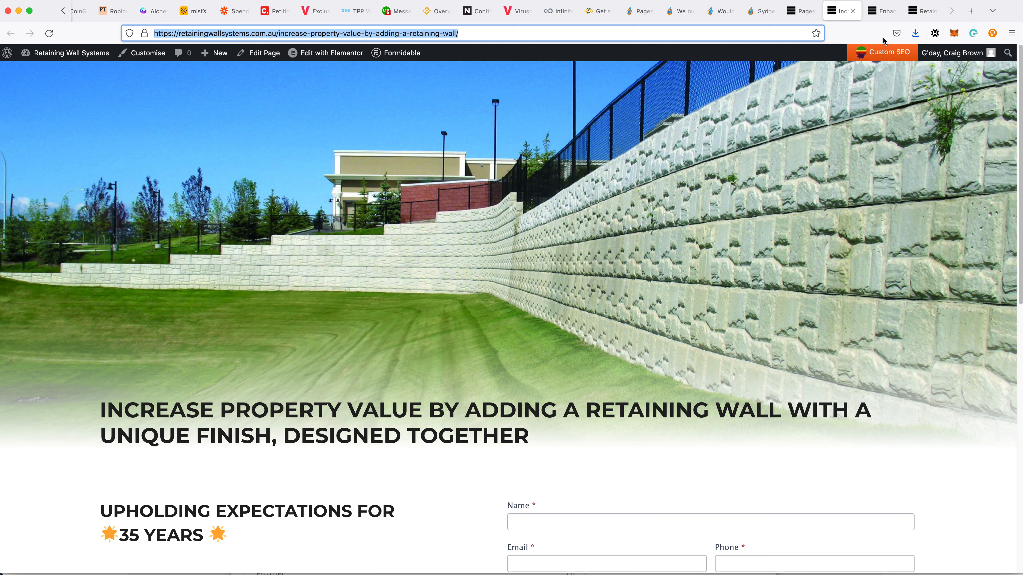
click(928, 15)
click(304, 34)
key(super+c)
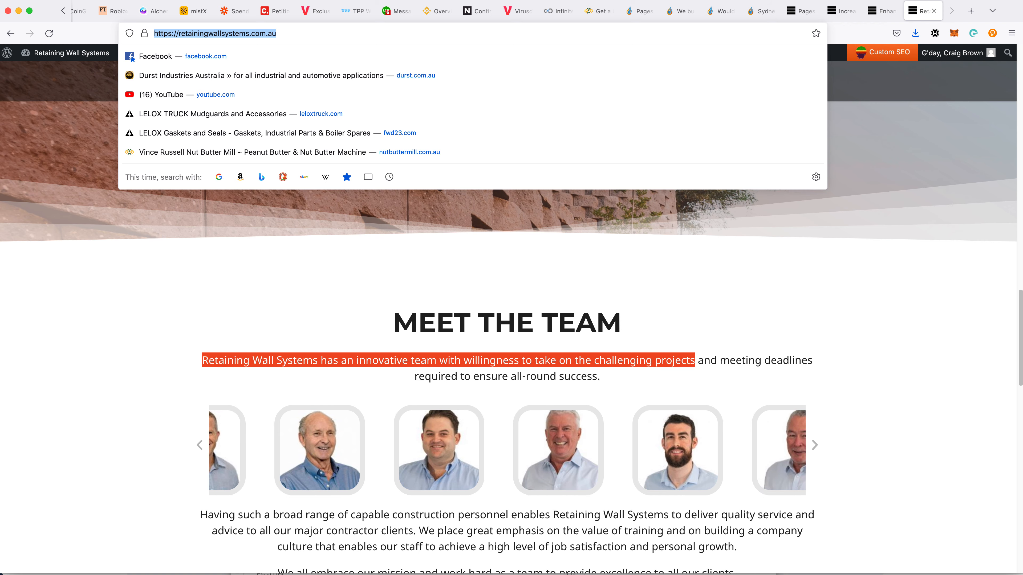
key(super+Tab)
click(286, 414)
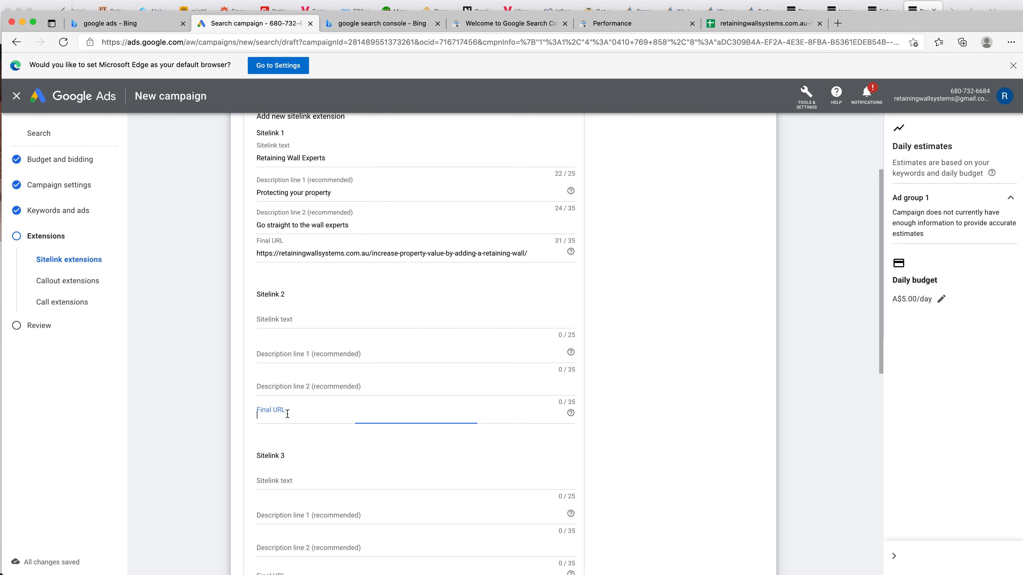
key(super+v)
Step: Set Sitelink 2's sitelink text to "Retaining Wall Systems"
click(292, 316)
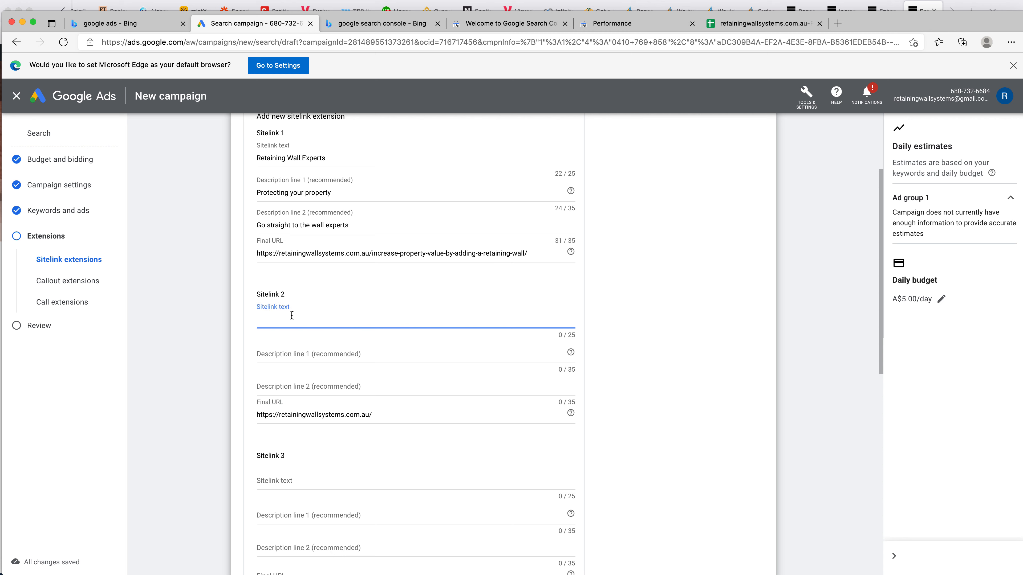
text(Retaining Wa)
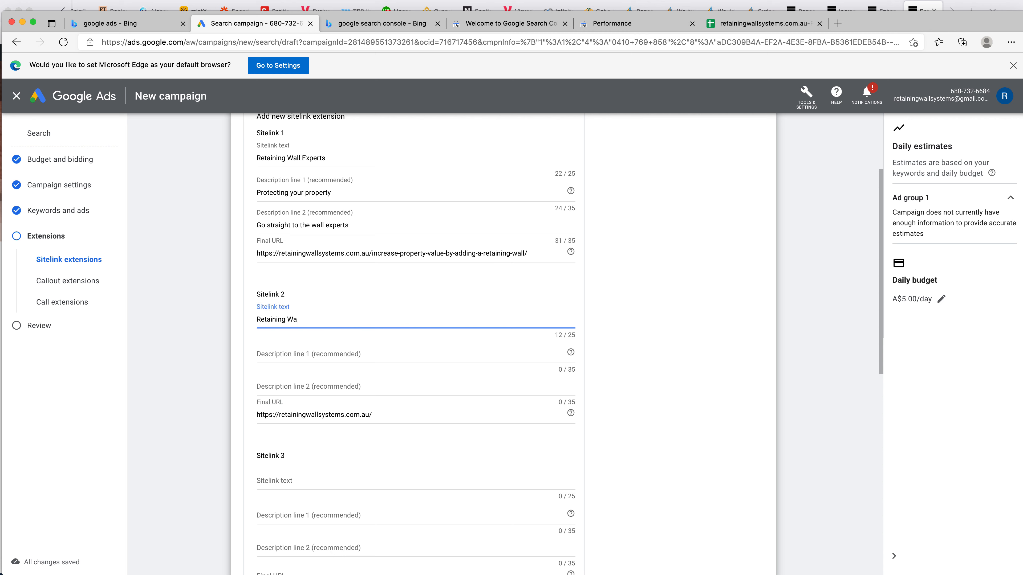
text(ll Systems)
click(310, 356)
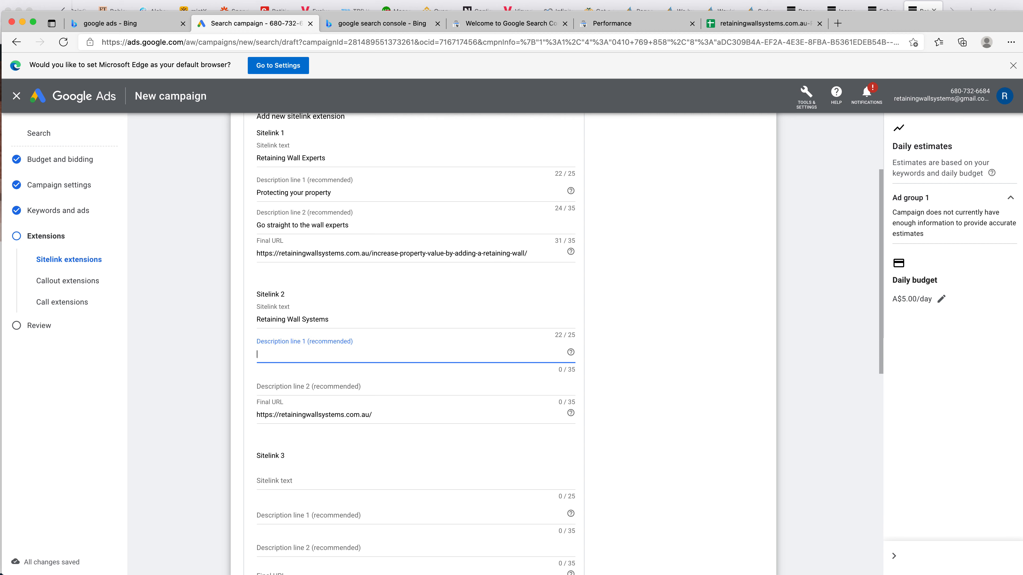
key(super+Tab)
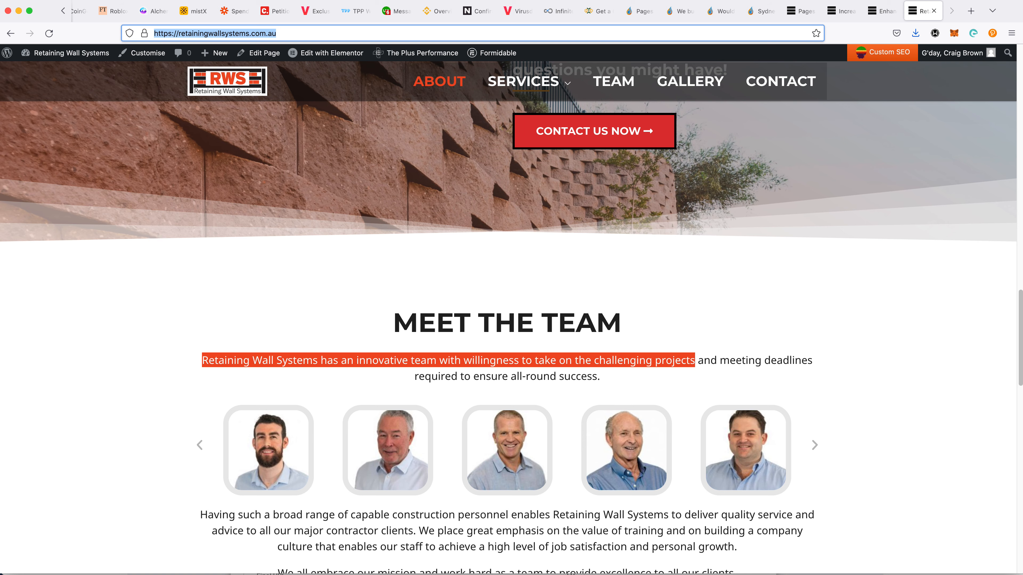
key(super+Tab)
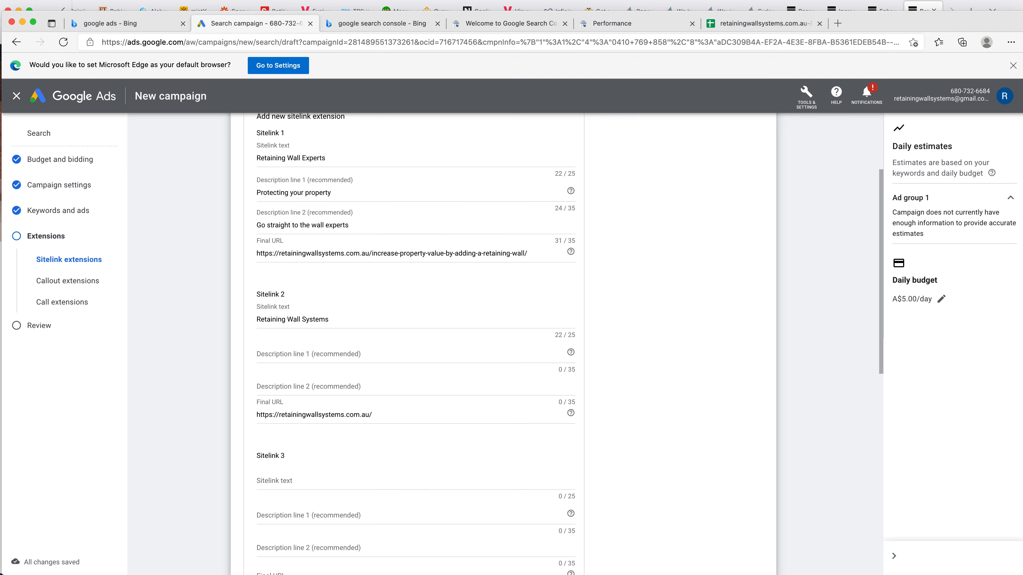
key(super+v)
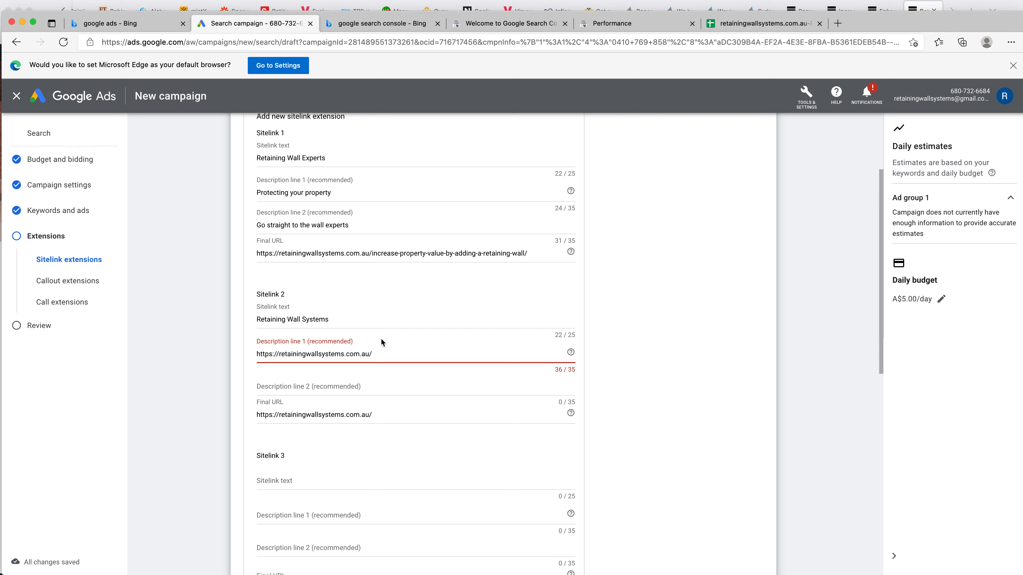
key(super+z)
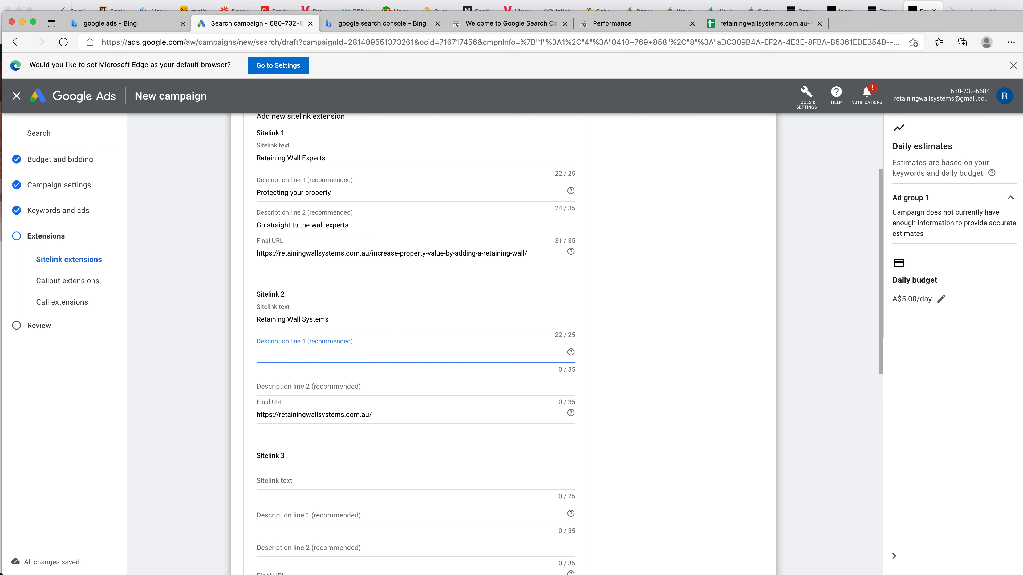
Step: Copy the Meet the Team sentence through "meeting deadlines" from the website in Firefox into Sitelink 2's first description line in Google Ads
key(super+Tab)
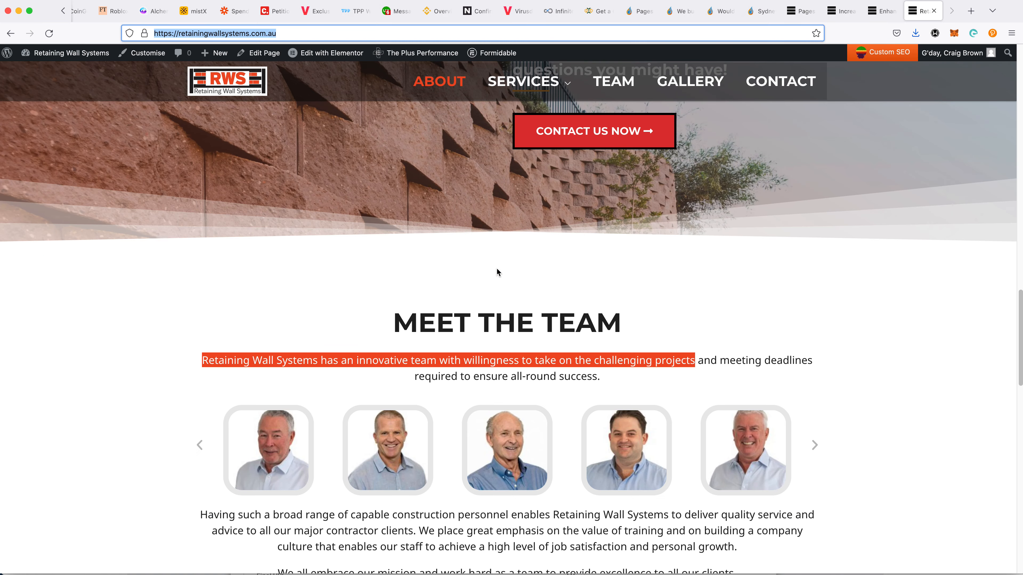
click(237, 354)
drag(237, 355, 797, 361)
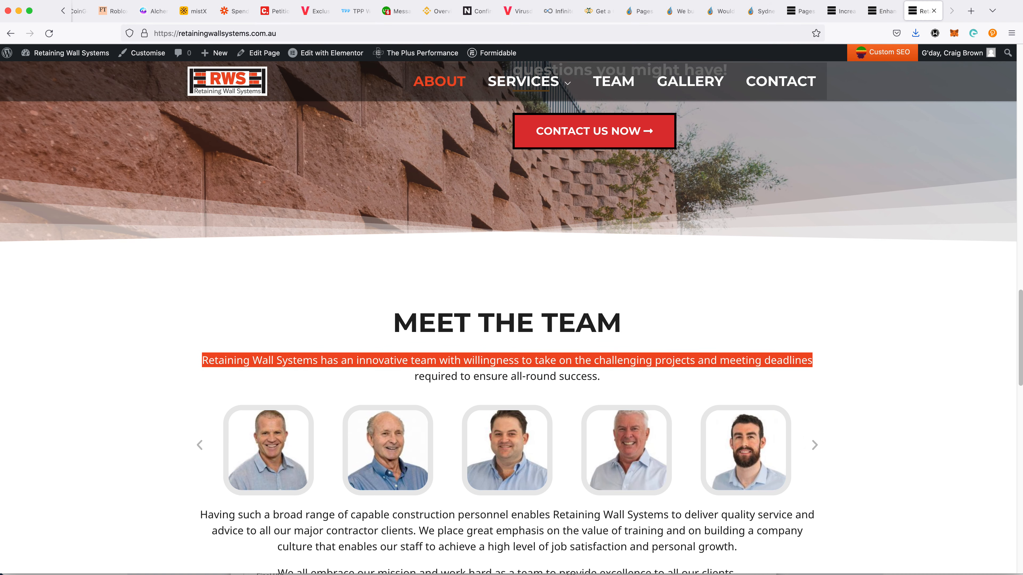
key(super+c)
key(super+Tab)
click(297, 361)
key(super+v)
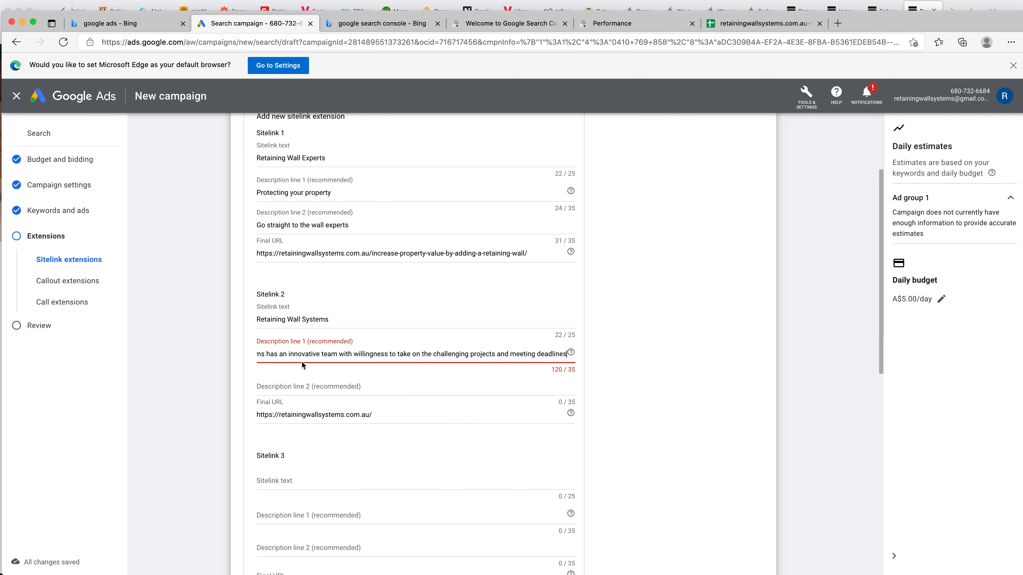
Step: Replace the opening "Retaining Wall Systems has an" with "Our" in Sitelink 2's first description line
drag(308, 355, 223, 357)
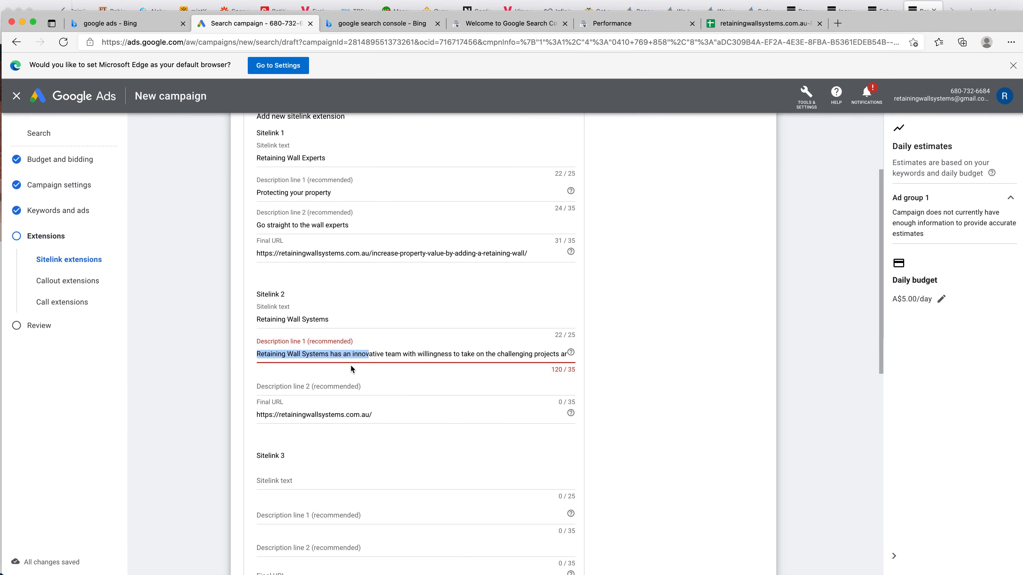
click(337, 355)
click(342, 356)
click(352, 355)
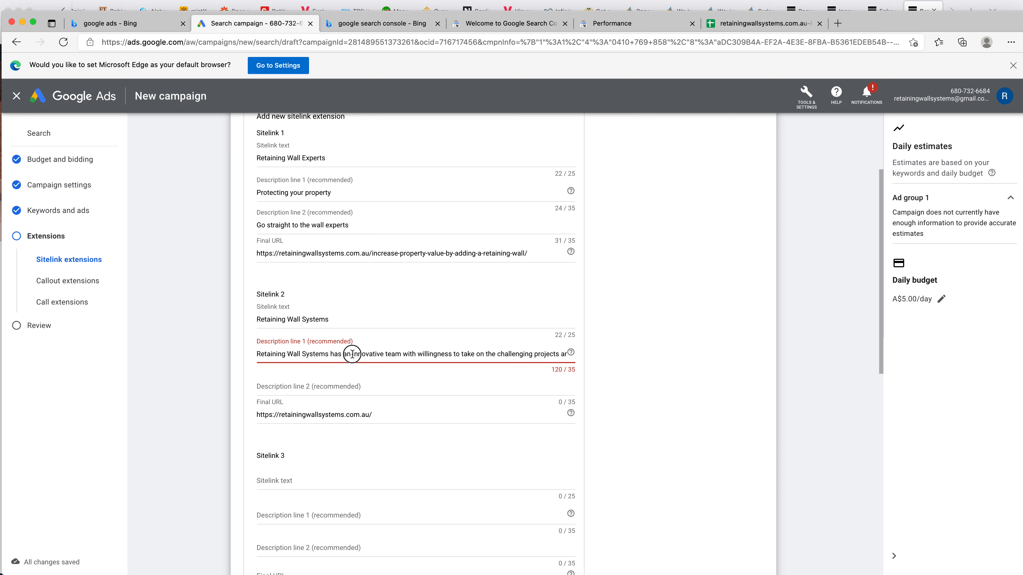
drag(352, 355, 231, 348)
key(BackSpace)
text(Our)
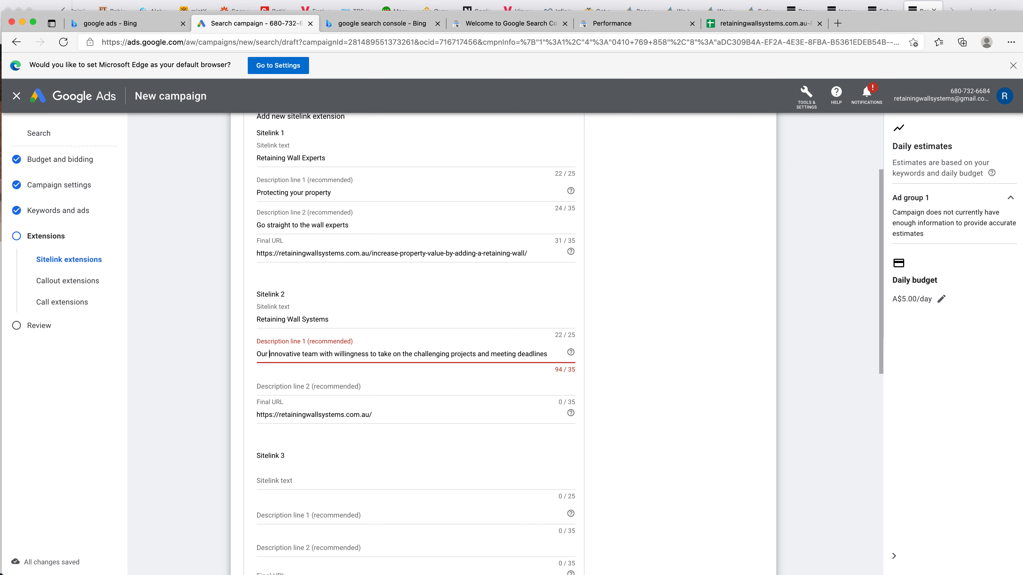
Step: Replace everything after "Our innovative team" with "gets the job done" in Sitelink 2's first description line
double_click(327, 354)
shift+click(552, 354)
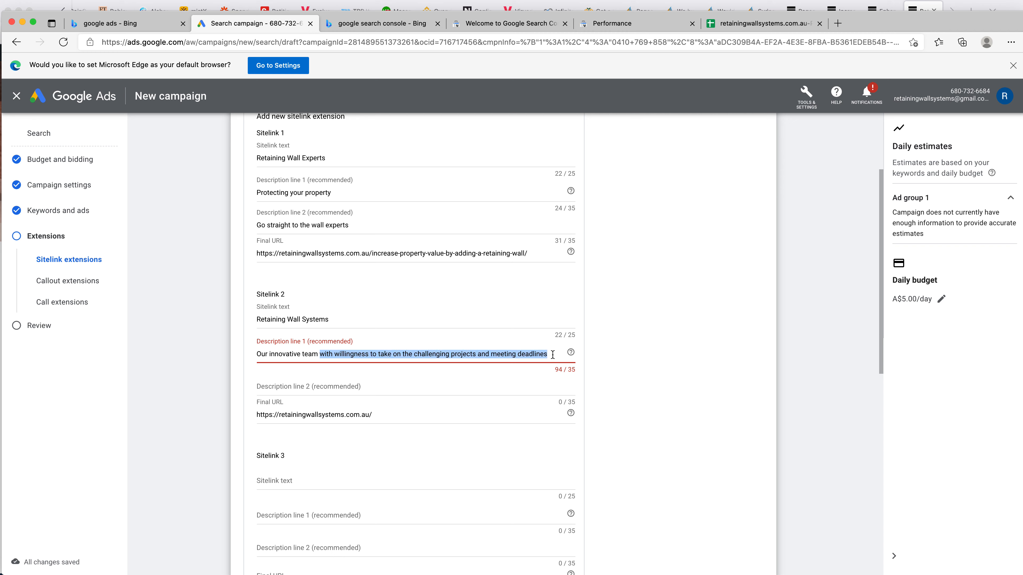
key(BackSpace)
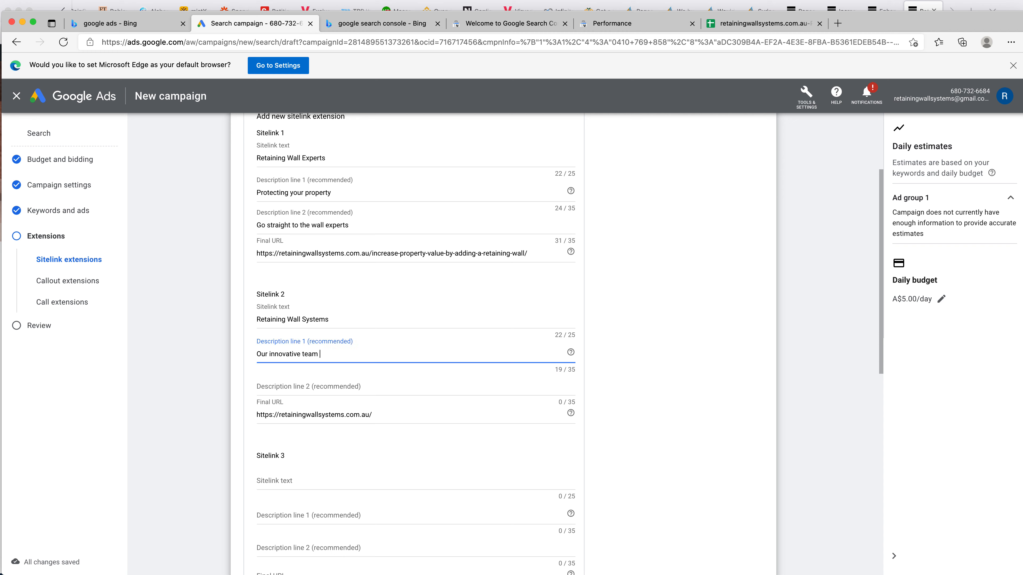
text(gets the job done)
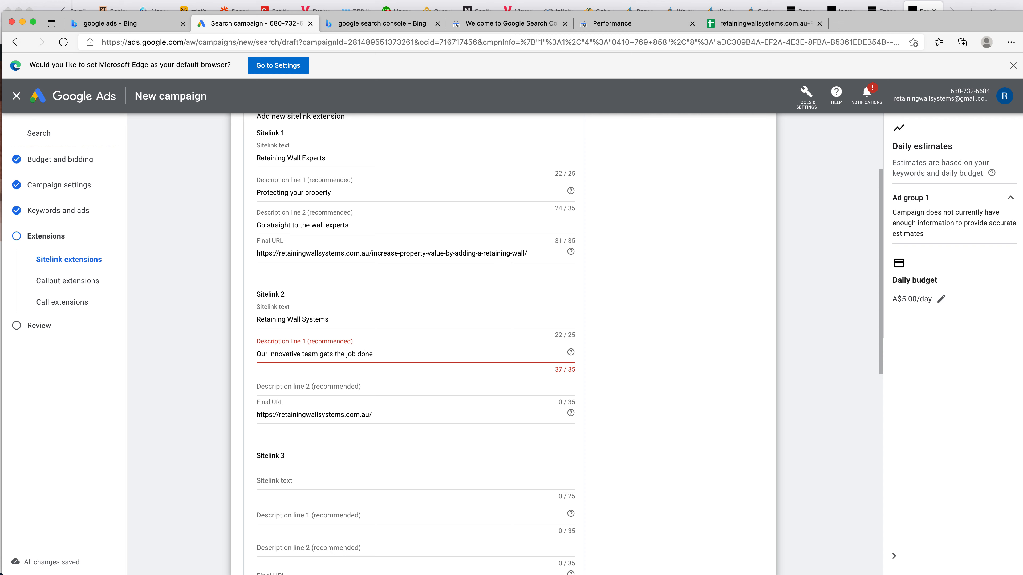
Step: Try replacing "innovative" with "professional" in Sitelink 2's first description line
key(BackSpace)
key(BackSpace)
key(BackSpace)
key(BackSpace)
key(BackSpace)
key(BackSpace)
key(BackSpace)
key(BackSpace)
key(BackSpace)
key(BackSpace)
text(professio)
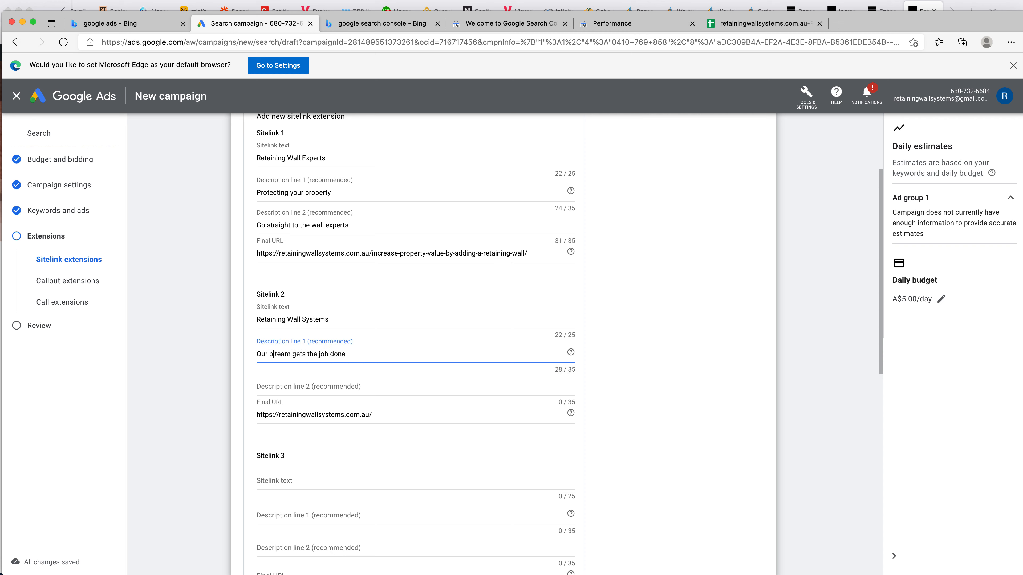
text(nal)
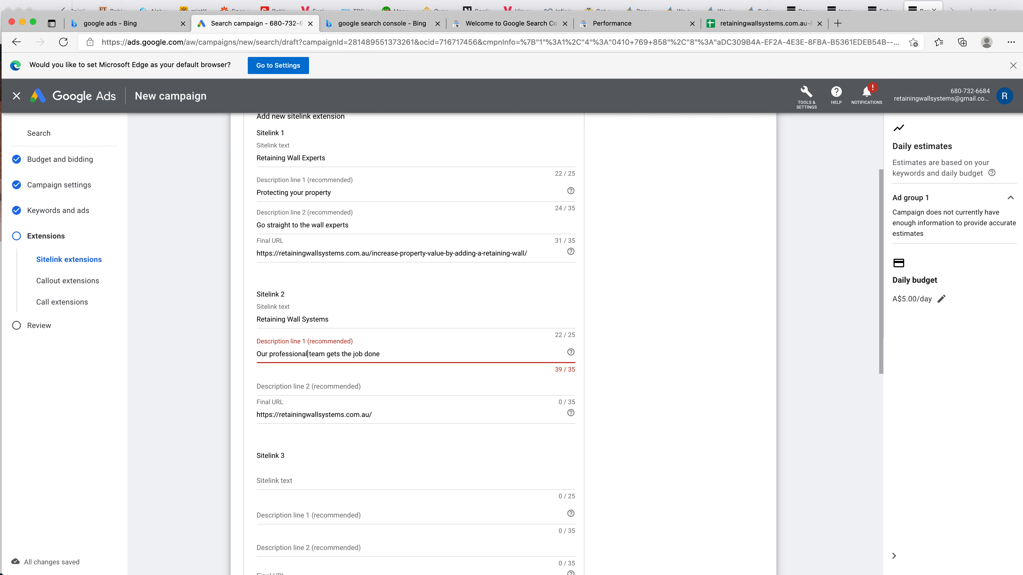
Step: Use "expert" as the word before "team" so Sitelink 2's first description line reads "Our expert team gets the job done"
key(BackSpace)
key(BackSpace)
key(BackSpace)
key(BackSpace)
key(BackSpace)
key(BackSpace)
key(BackSpace)
key(BackSpace)
key(BackSpace)
key(BackSpace)
key(BackSpace)
key(BackSpace)
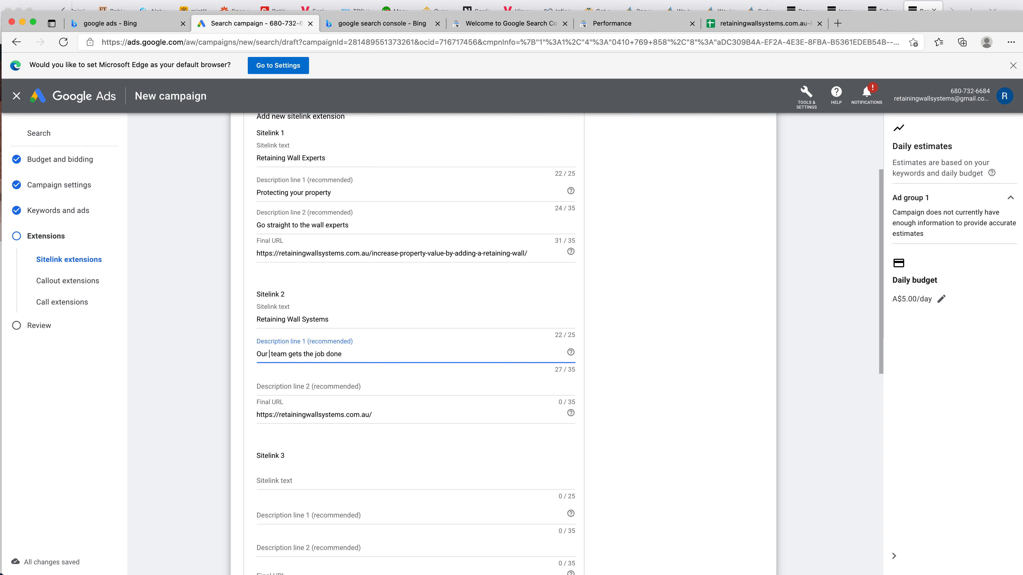
text(expefrt)
key(Left)
key(Left)
key(BackSpace)
key(super+a)
key(Right)
key(Tab)
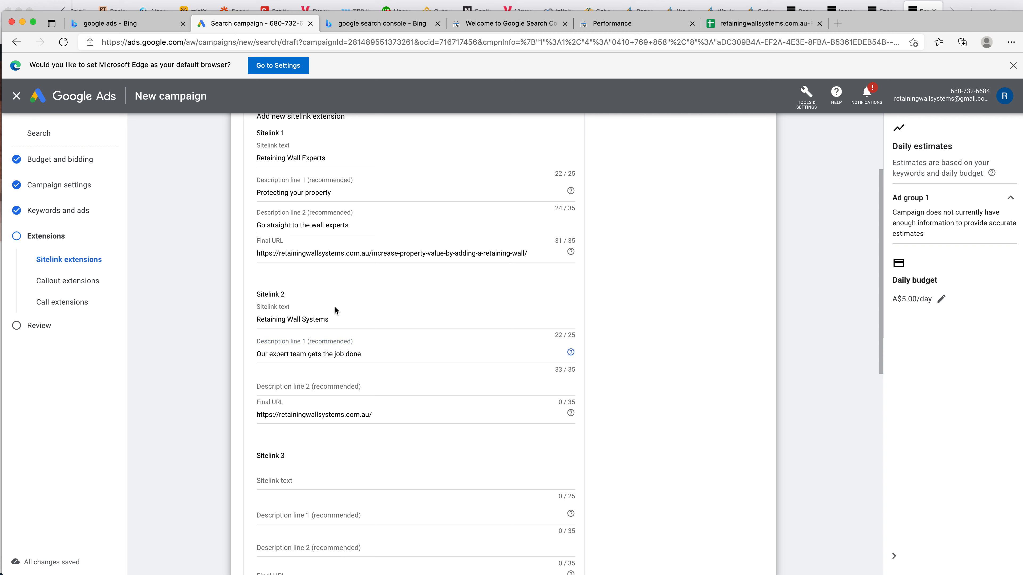
Step: Paste the team description into Sitelink 2's second description line and keep only "with willingness to take on the challenging projects"
click(304, 383)
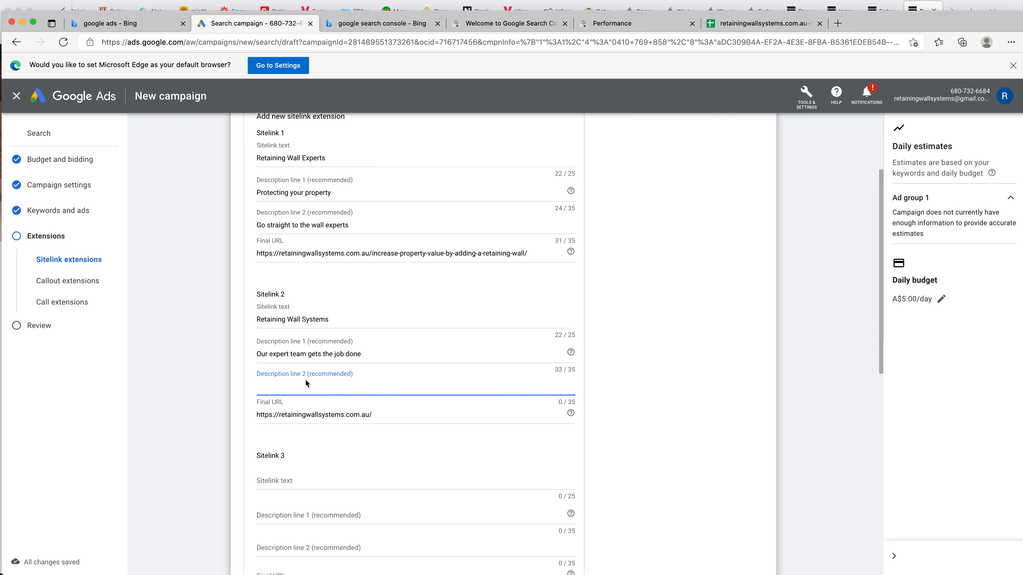
key(super+v)
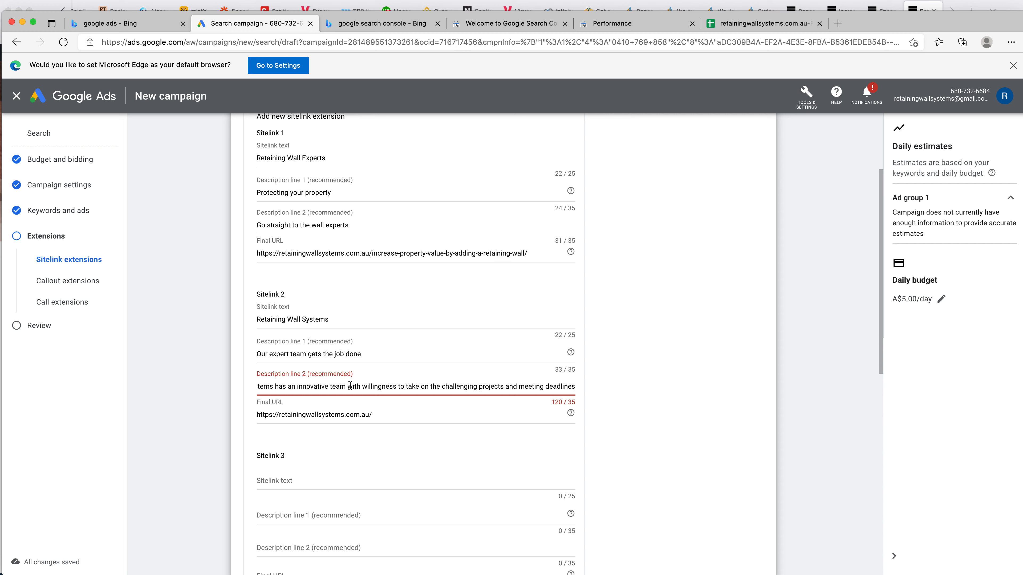
drag(350, 383, 226, 383)
key(BackSpace)
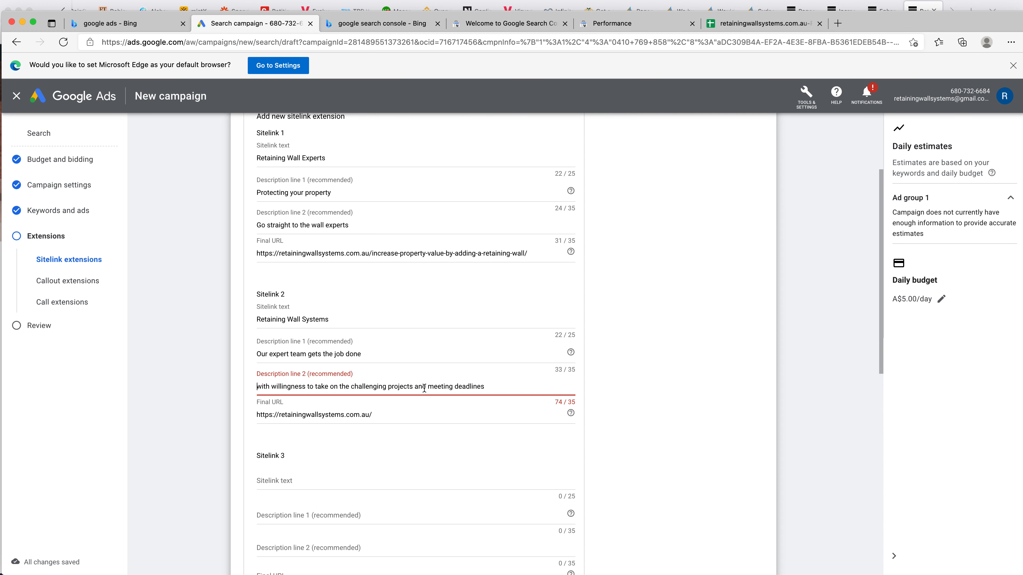
drag(426, 387, 542, 404)
key(BackSpace)
key(BackSpace)
key(BackSpace)
Step: Replace the opening "with willingness to" with "will" in Sitelink 2's second description line
click(272, 389)
drag(310, 388, 271, 390)
key(BackSpace)
key(BackSpace)
key(BackSpace)
key(BackSpace)
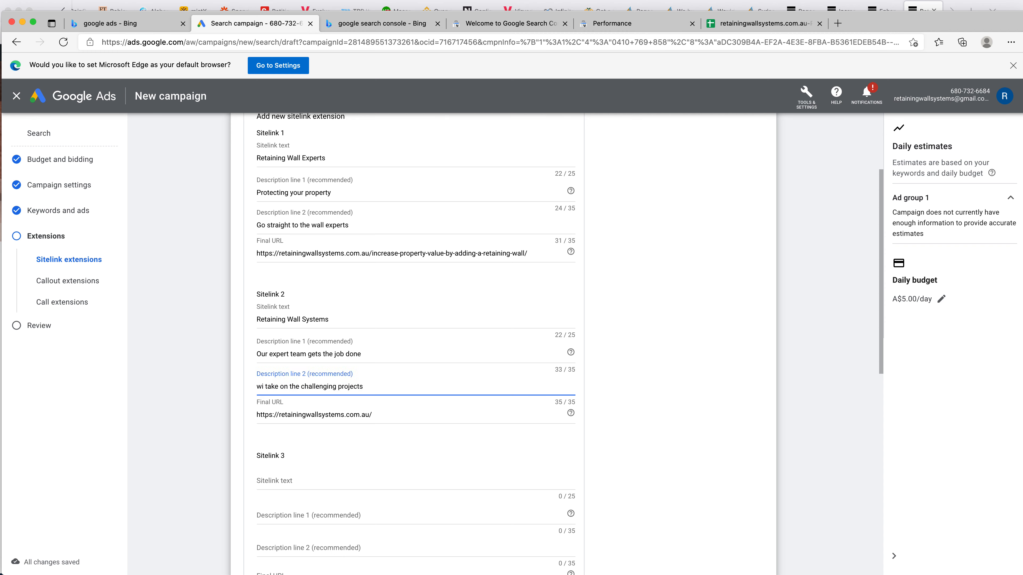
text(ll)
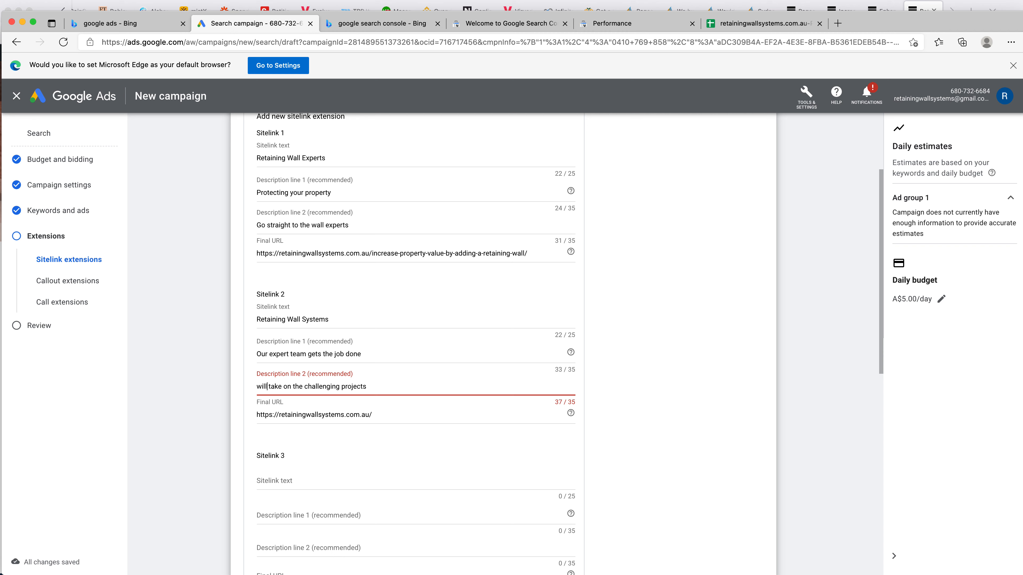
Step: Remove "the" from Sitelink 2's second description line so it reads "will take on challenging projects"
click(306, 387)
key(BackSpace)
key(BackSpace)
key(BackSpace)
key(BackSpace)
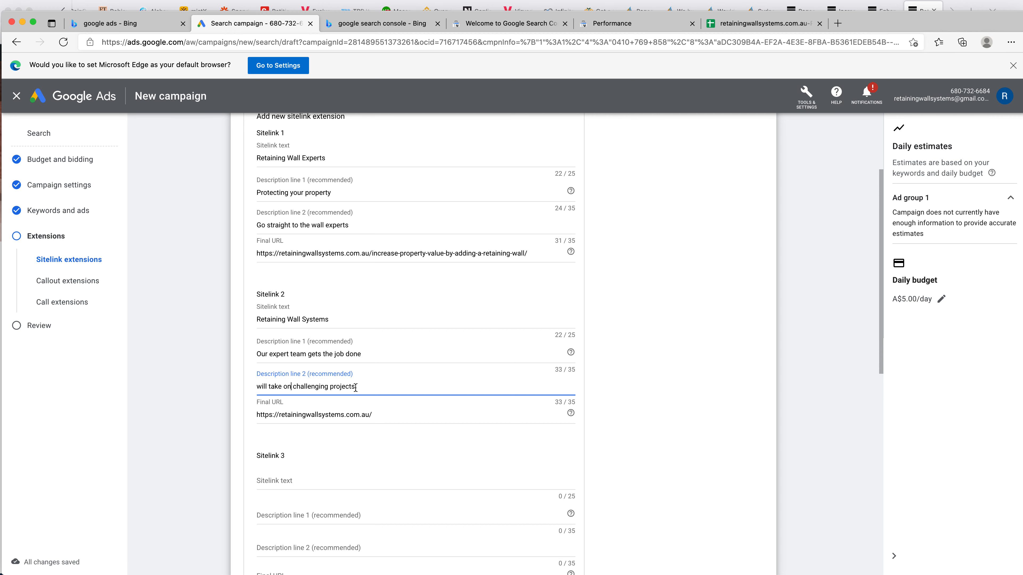
Step: Examine the sitelink URL options and the advanced device preference and scheduling options below Sitelink 4
scroll(356, 387, down, 10)
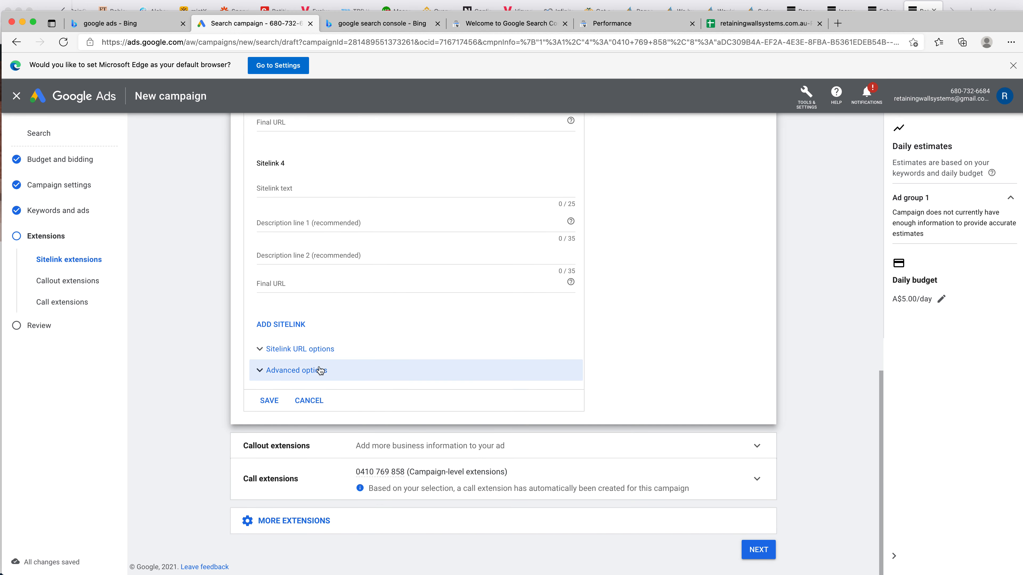
click(308, 349)
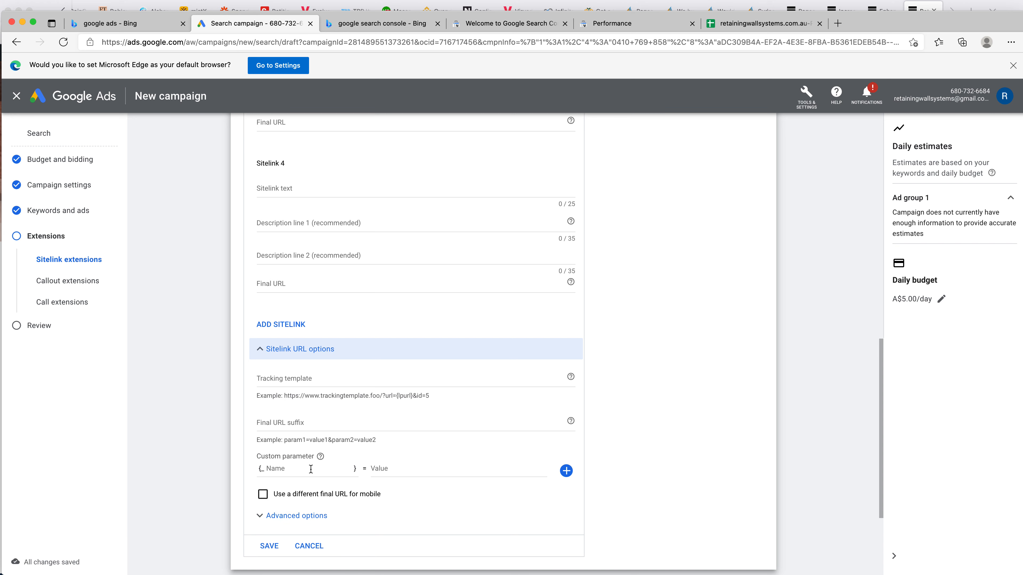
scroll(311, 468, down, 4)
click(296, 370)
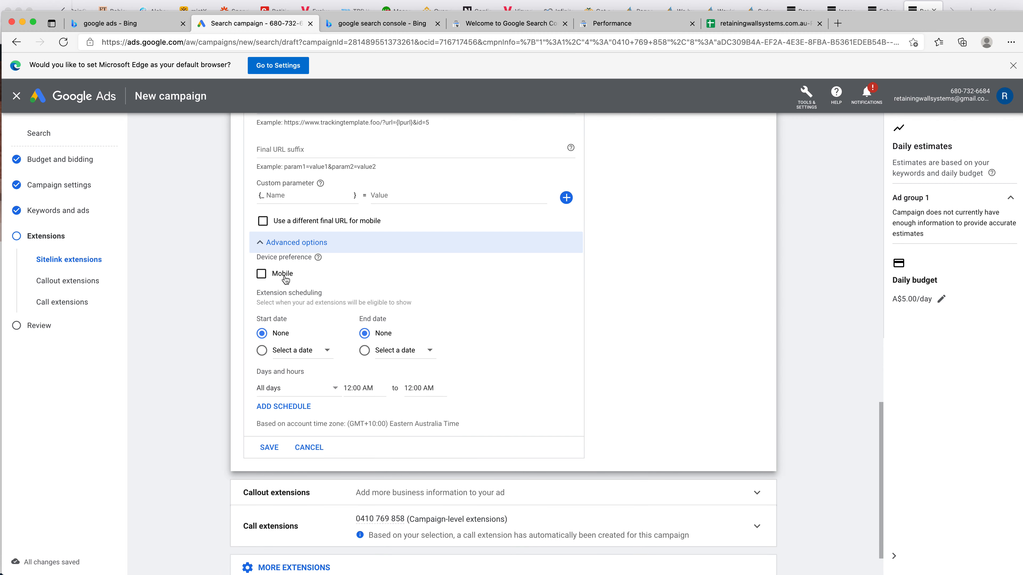
scroll(465, 340, down, 2)
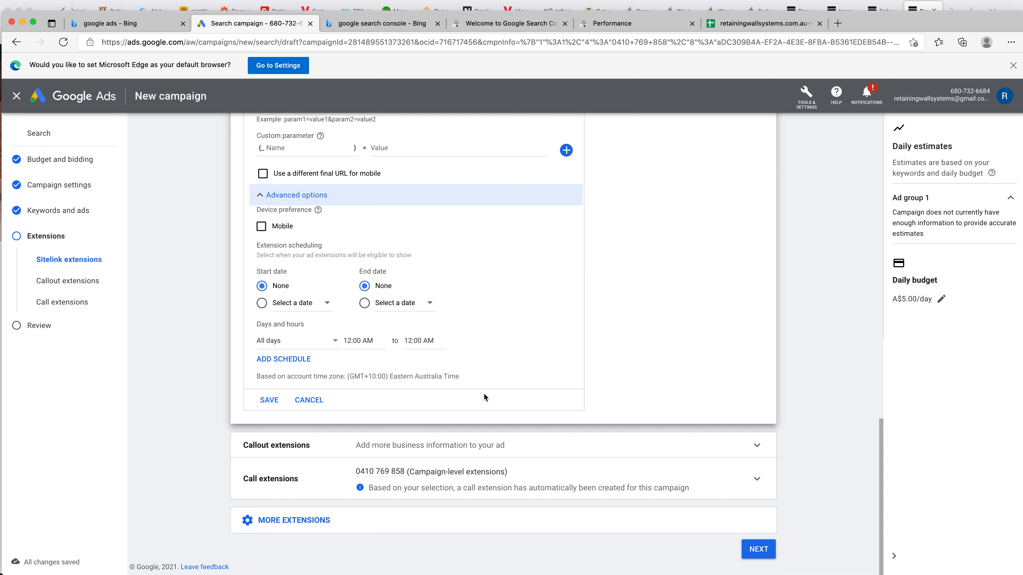
Step: Expand the callout extensions and enter "Call the wall experts" as callout text 1
click(512, 454)
scroll(510, 453, down, 3)
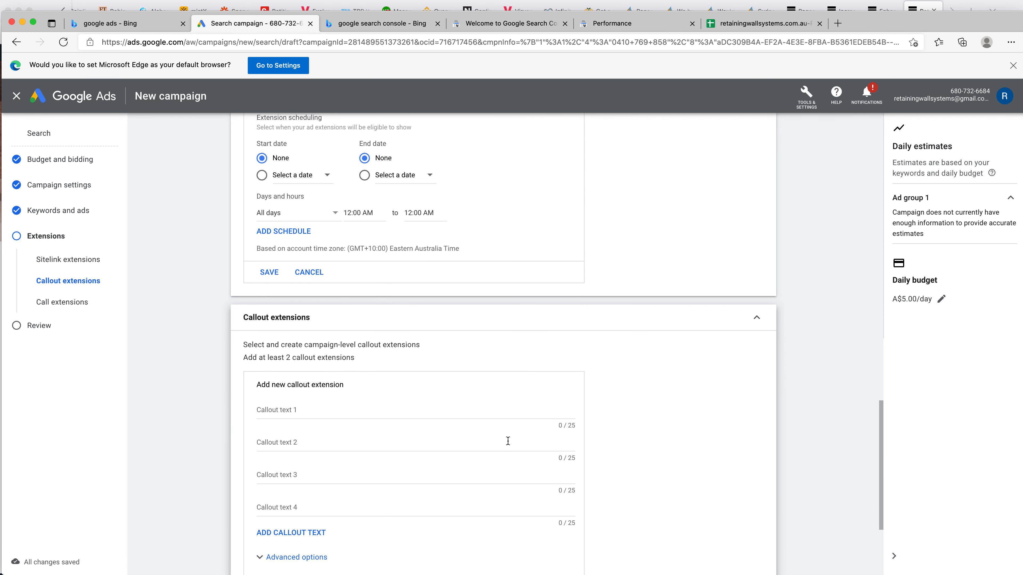
click(358, 407)
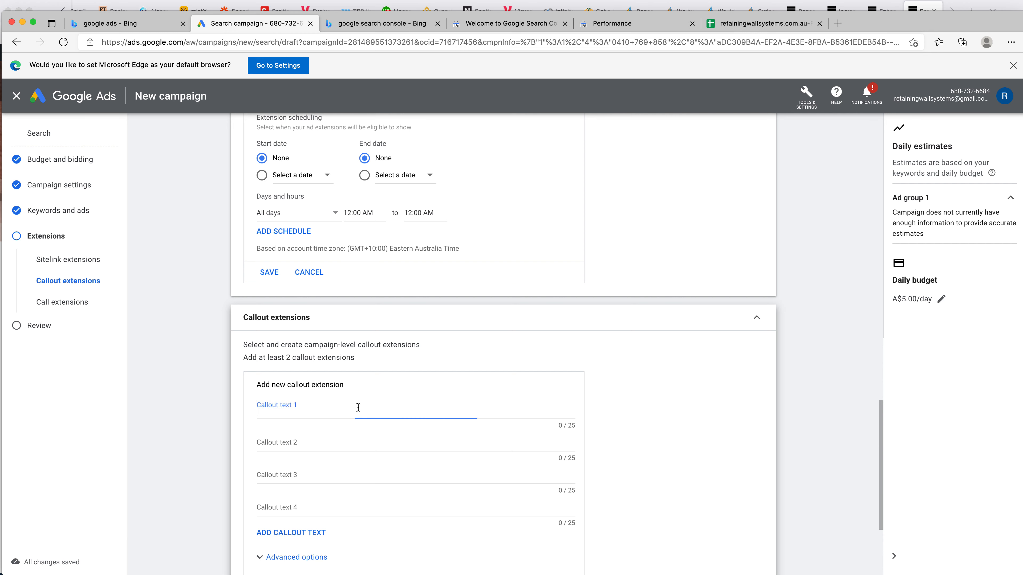
scroll(363, 399, down, 4)
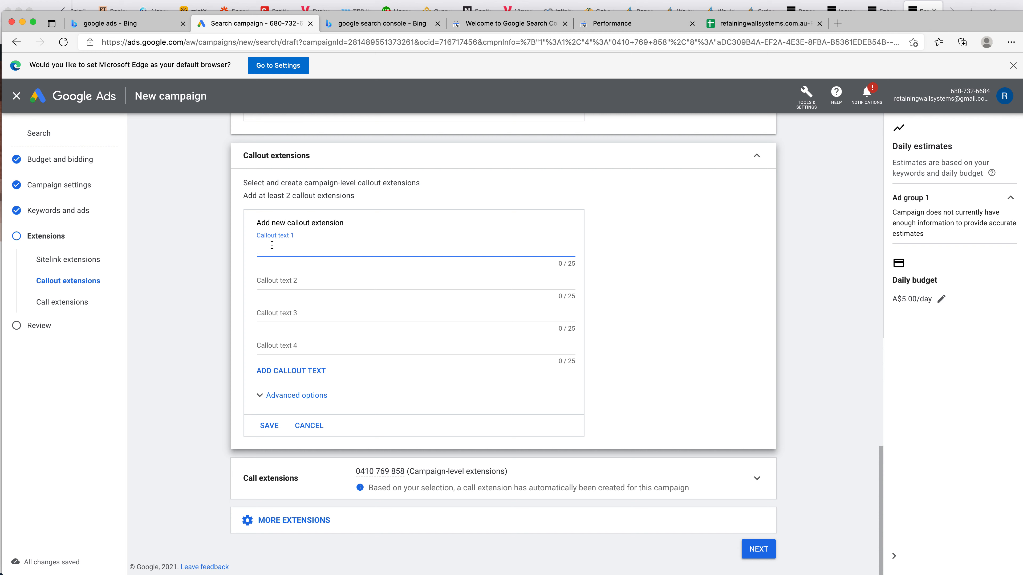
text(Call the wall experts)
Step: Enter "Free retaining wall quotations" as callout text 2
key(Tab)
text(F)
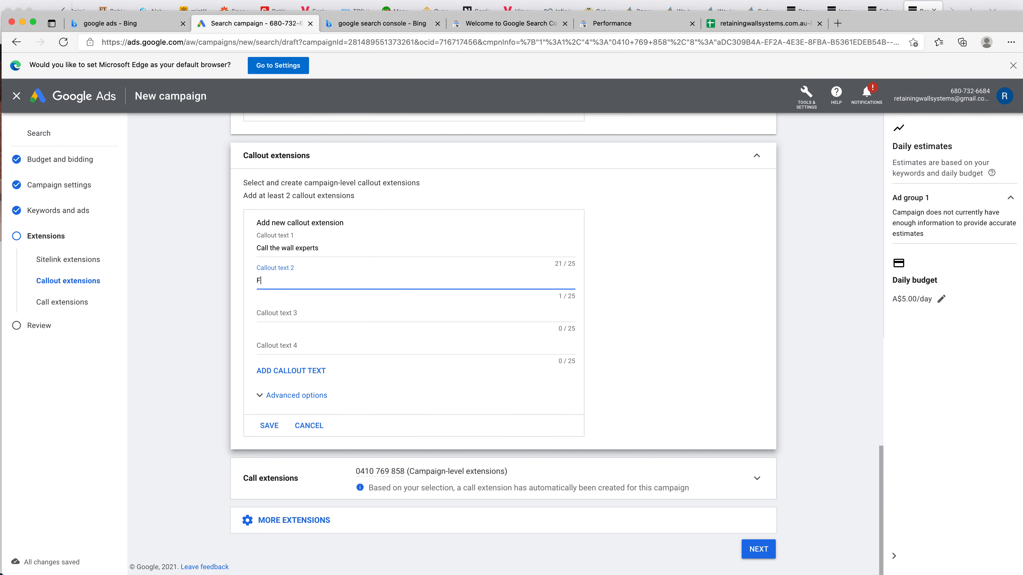
text(ree retaining w)
text(all q)
text(uoat)
text(ations)
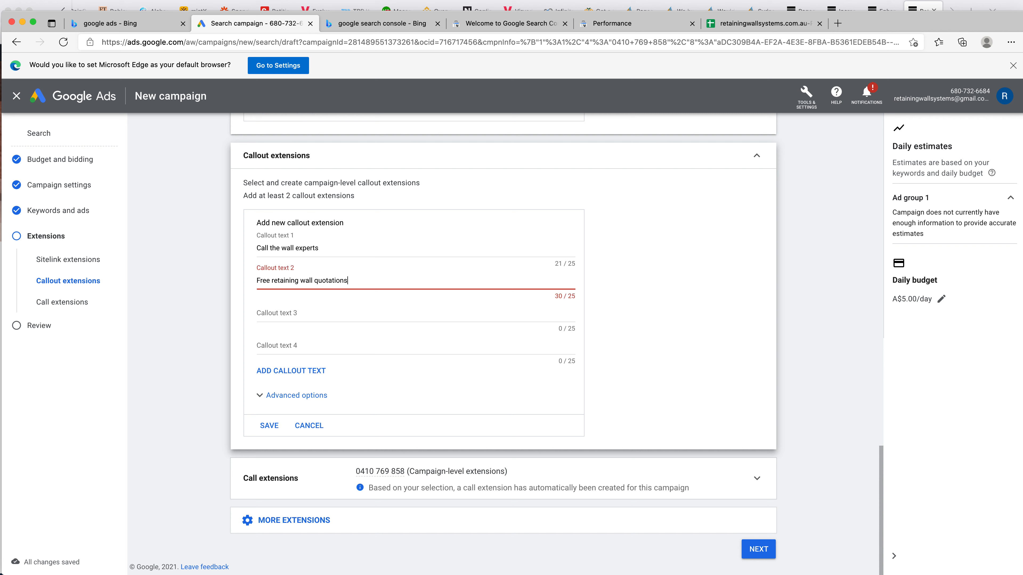
Step: Shorten callout text 2 to "Get retaining wall quotes"
key(BackSpace)
key(BackSpace)
key(BackSpace)
key(BackSpace)
key(BackSpace)
key(BackSpace)
text(es)
key(BackSpace)
key(BackSpace)
key(BackSpace)
key(BackSpace)
key(BackSpace)
text(Get)
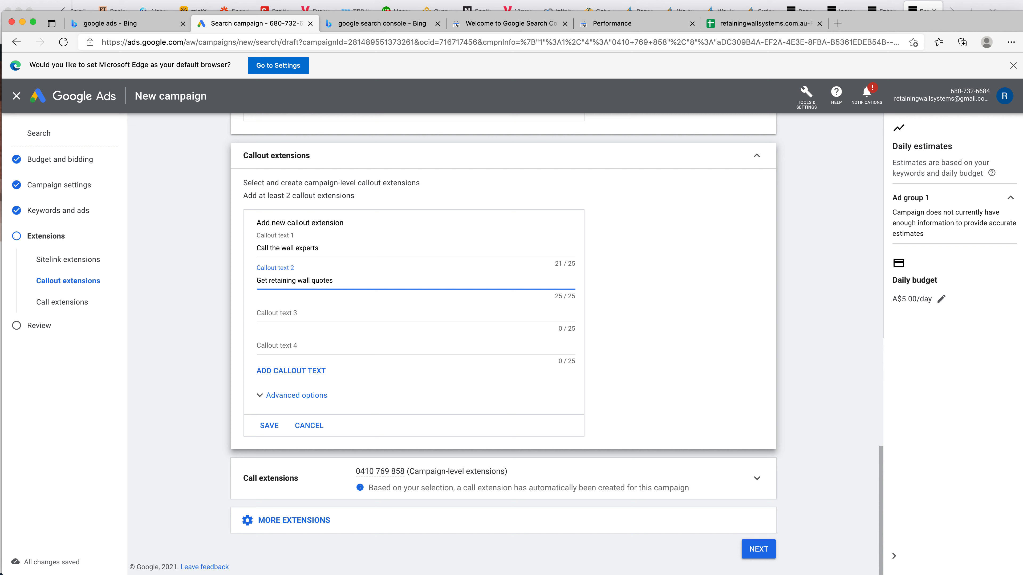
key(Tab)
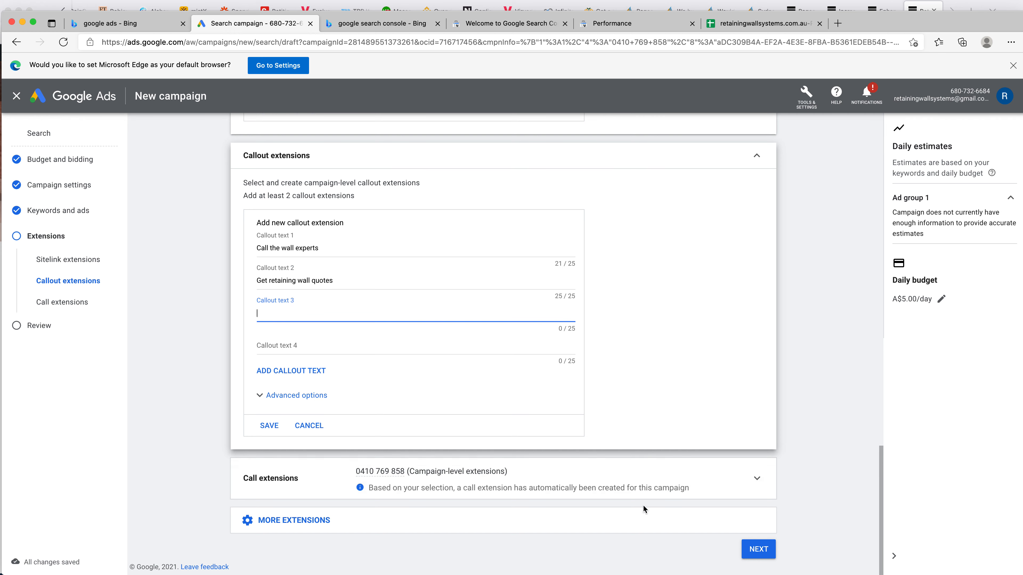
Step: Proceed to the campaign review, check the listed settings and publish the campaign
click(759, 549)
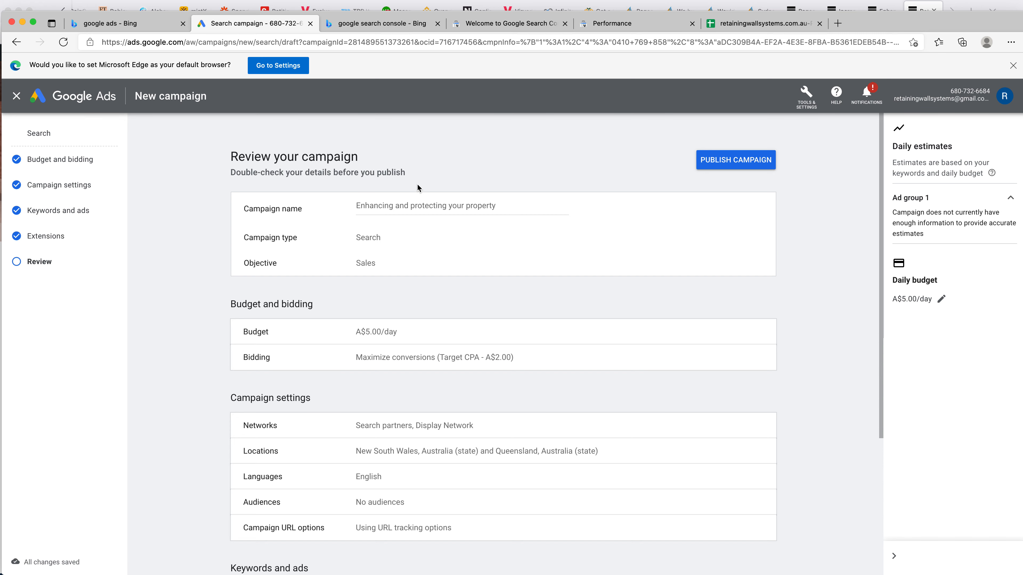
scroll(422, 212, down, 5)
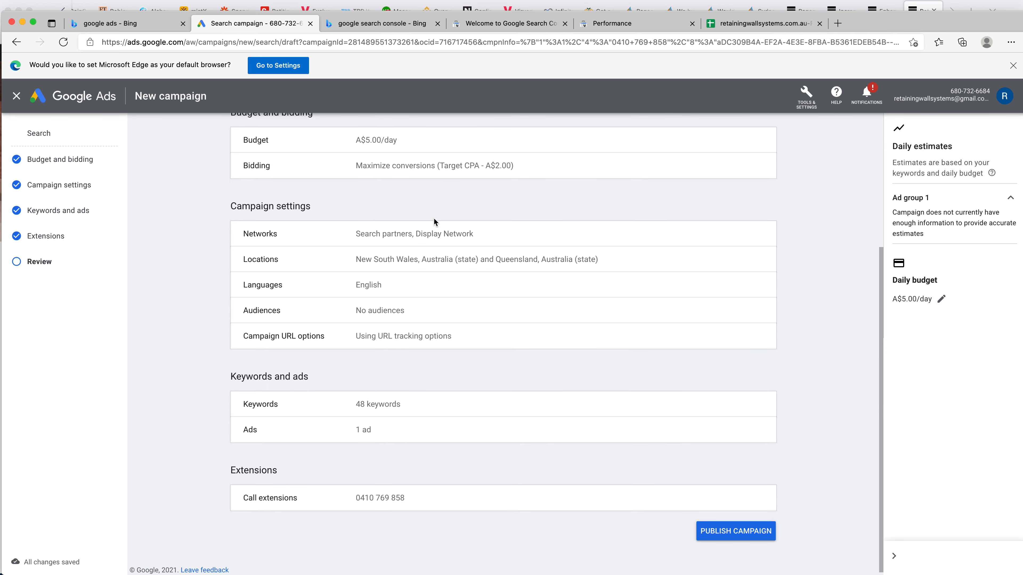
scroll(438, 219, up, 5)
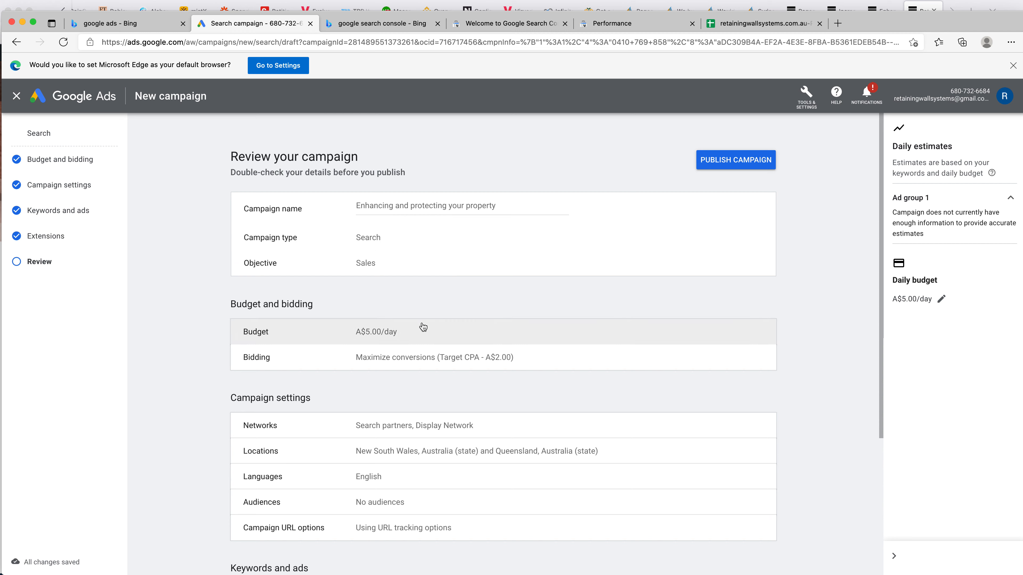
click(746, 163)
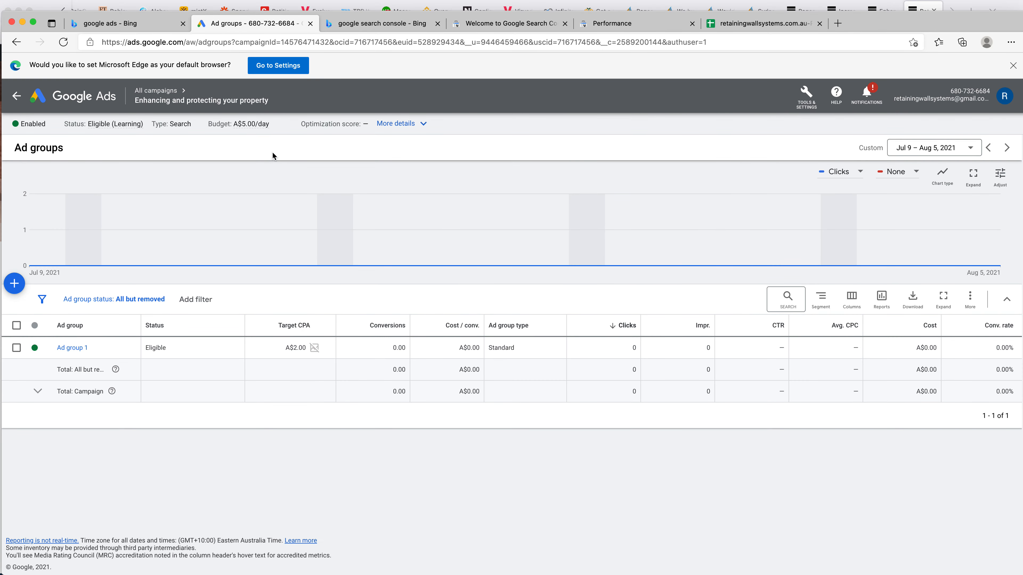
Step: Go to the overview of all campaigns and open the "Enhancing and protecting your property" campaign
click(82, 100)
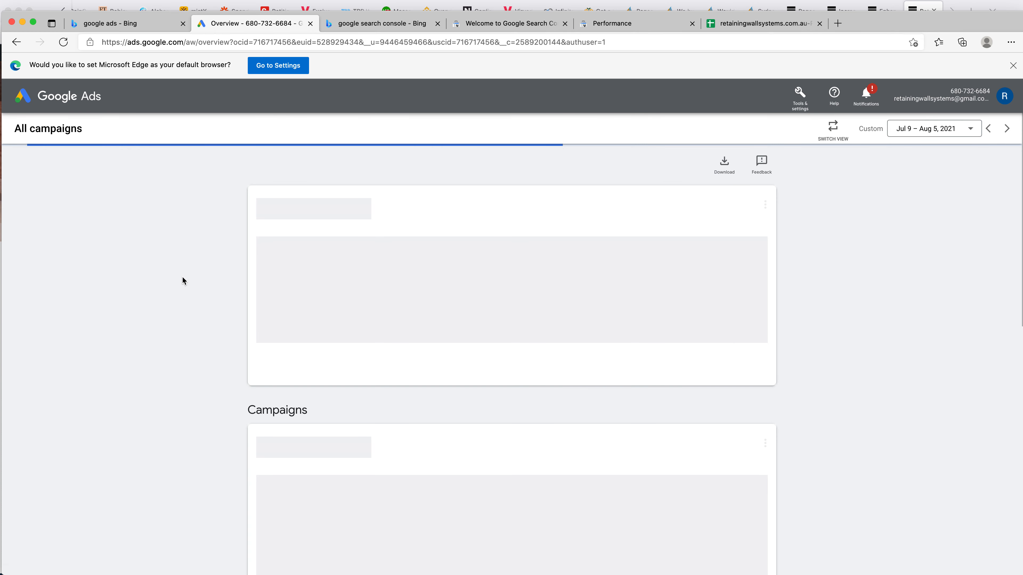
scroll(239, 401, down, 5)
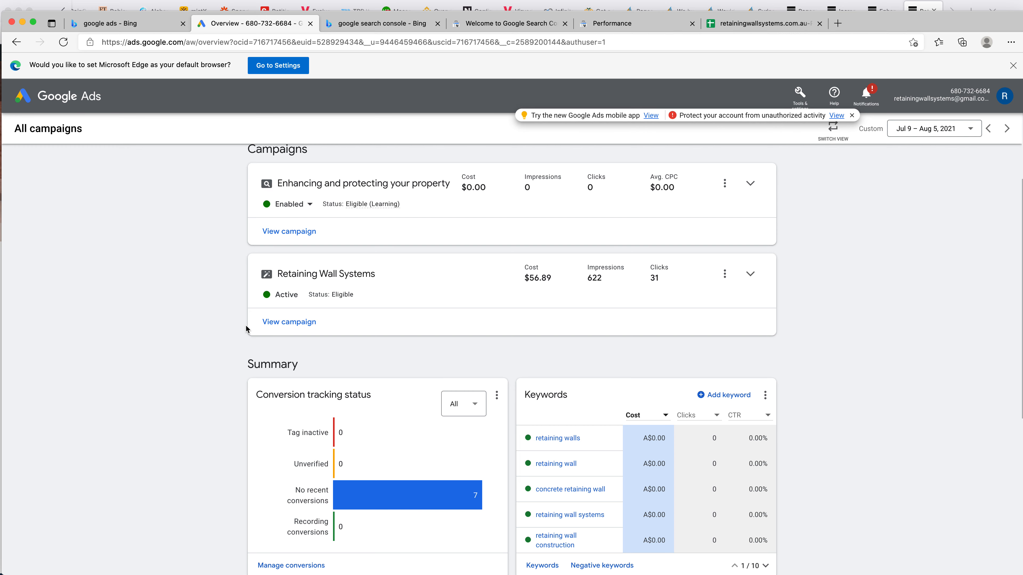
scroll(243, 332, up, 2)
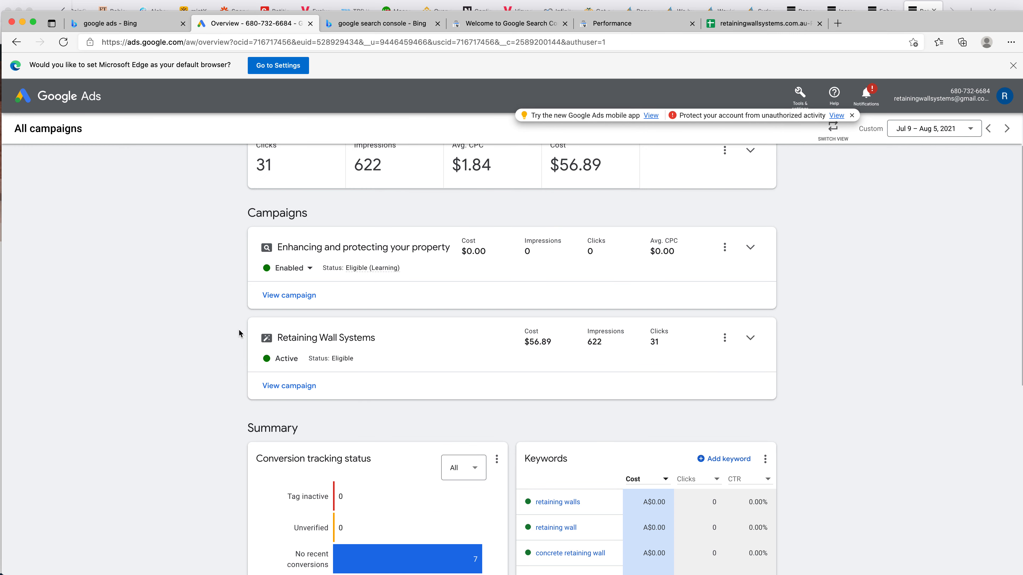
click(301, 302)
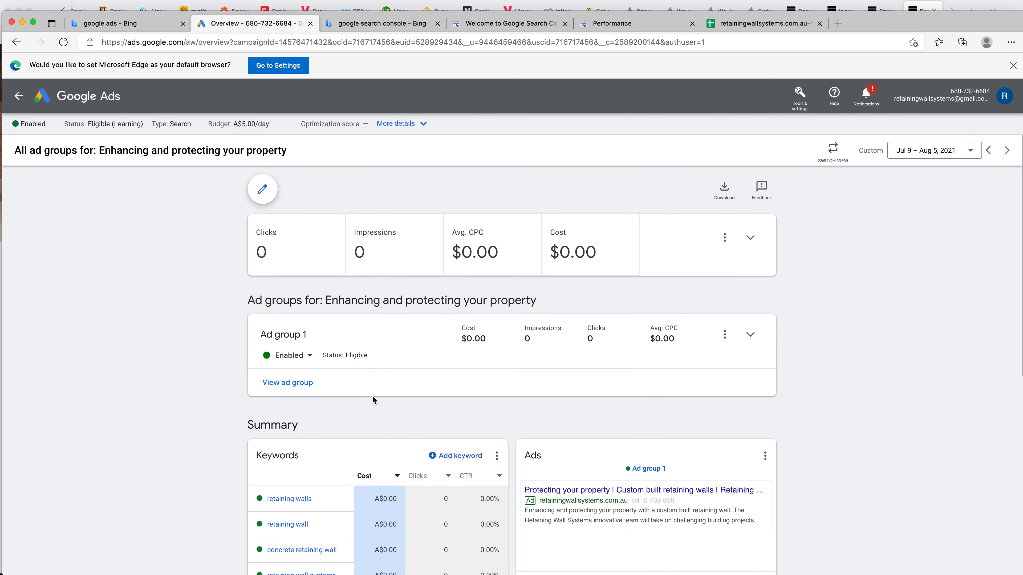
Step: Expand the campaign's clicks and impressions chart and check its card options
click(735, 335)
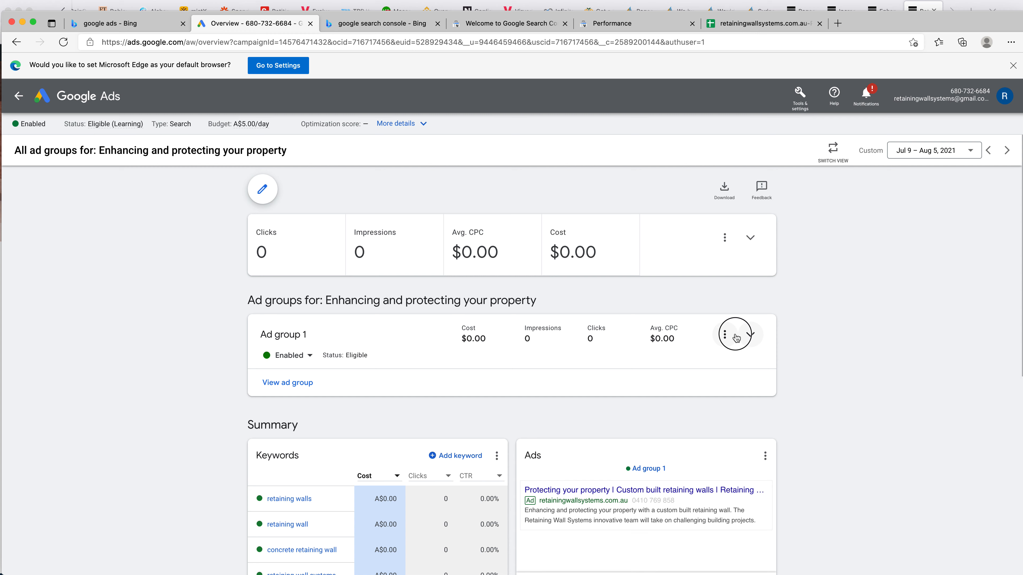
click(821, 298)
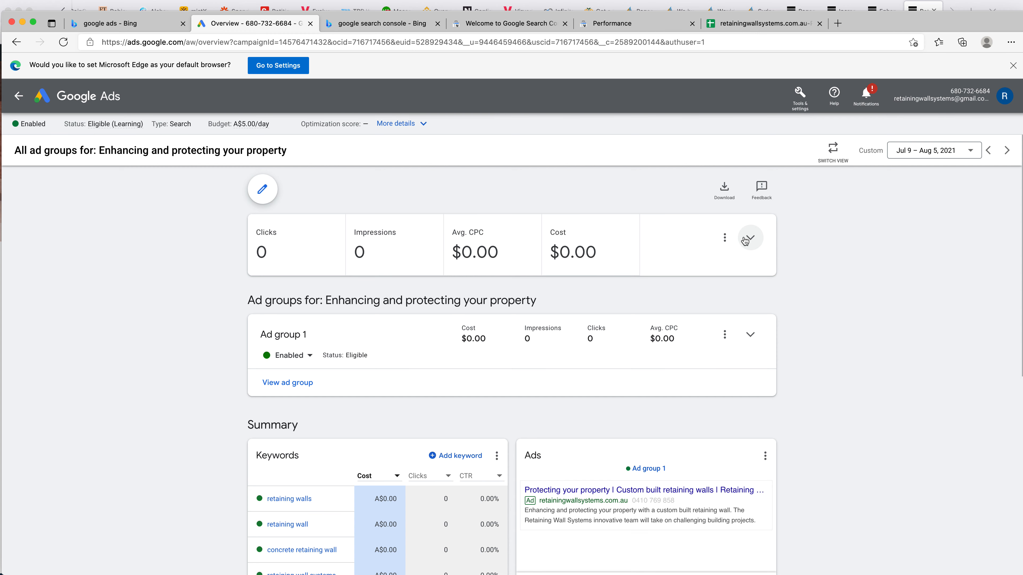
click(759, 239)
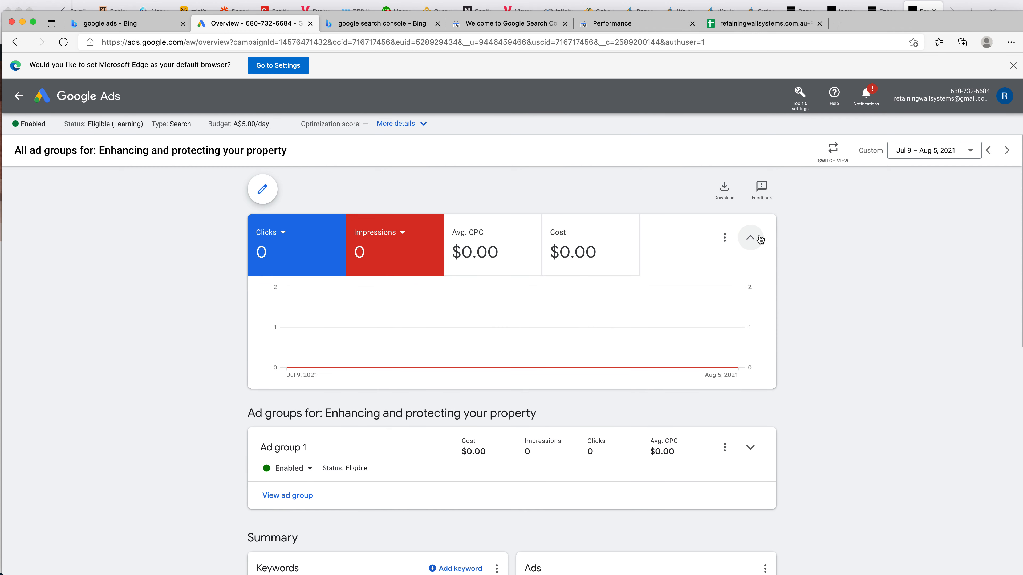
click(725, 239)
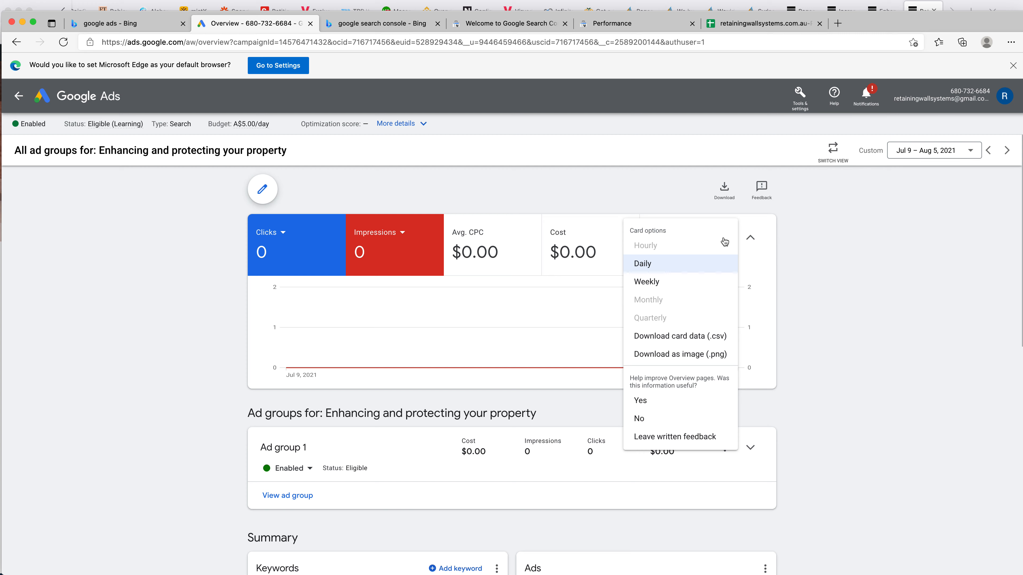
click(784, 344)
Step: Examine the campaign's summary of keywords and ads, including the card options for Ads
scroll(784, 344, down, 6)
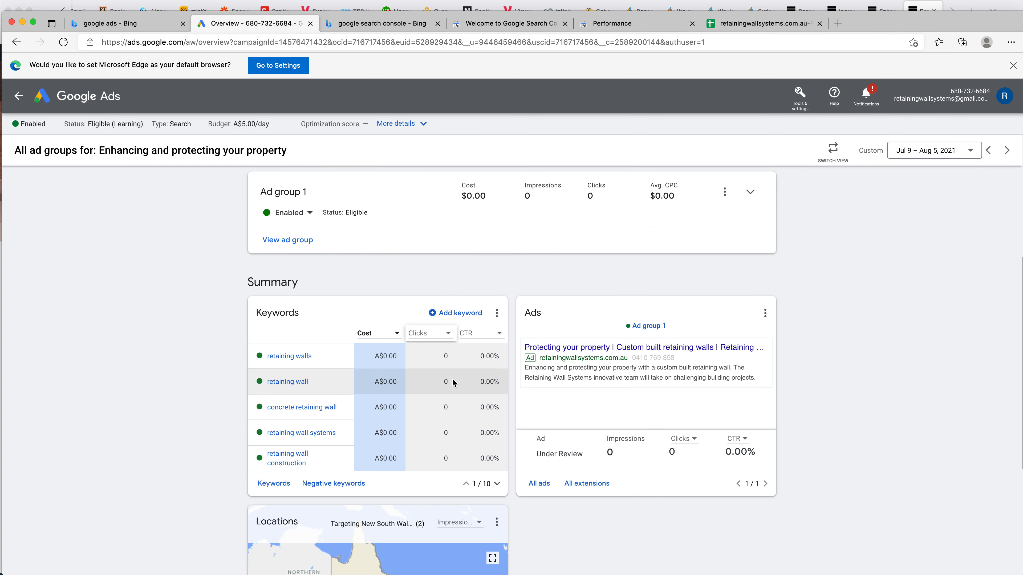
scroll(454, 383, down, 5)
scroll(463, 366, up, 6)
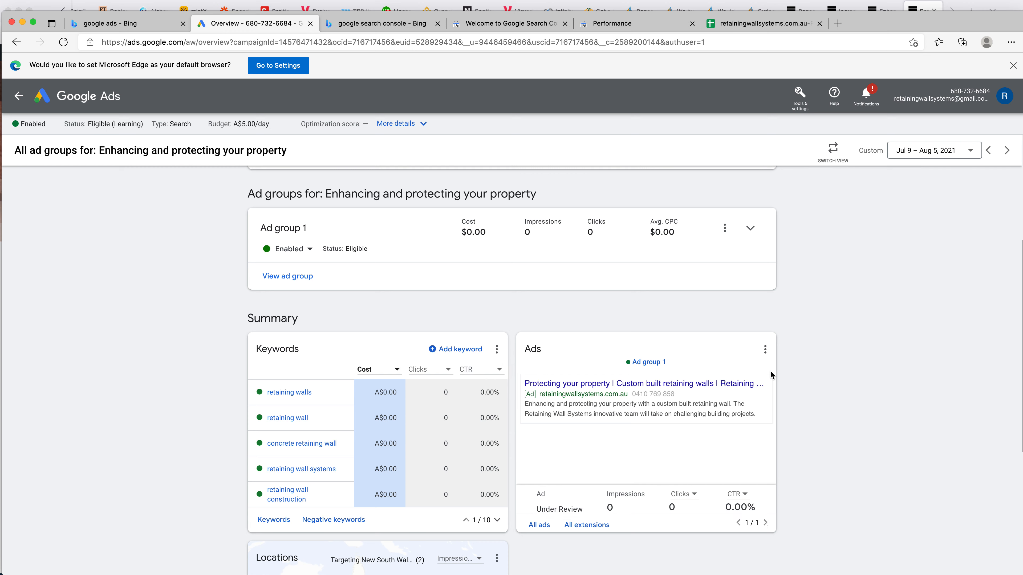
click(765, 349)
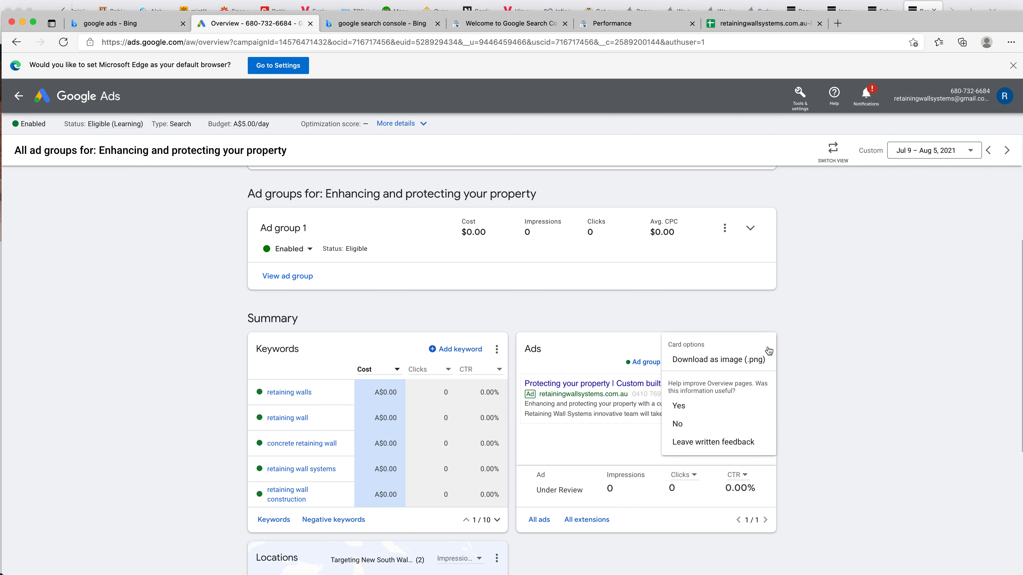
click(827, 333)
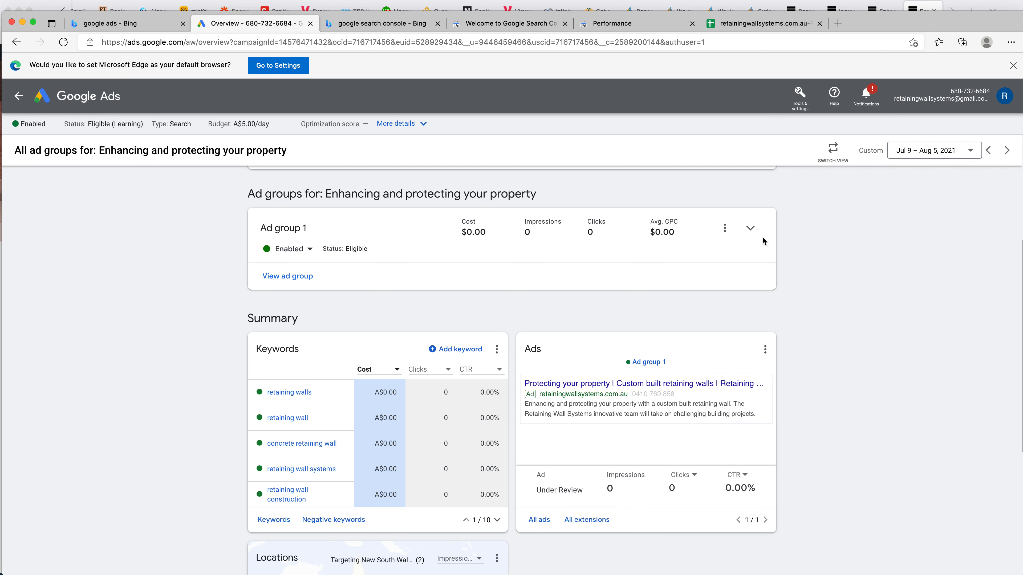
Step: Expand Ad group 1, open it for editing, continue through its keywords and ads, and save and exit
click(748, 230)
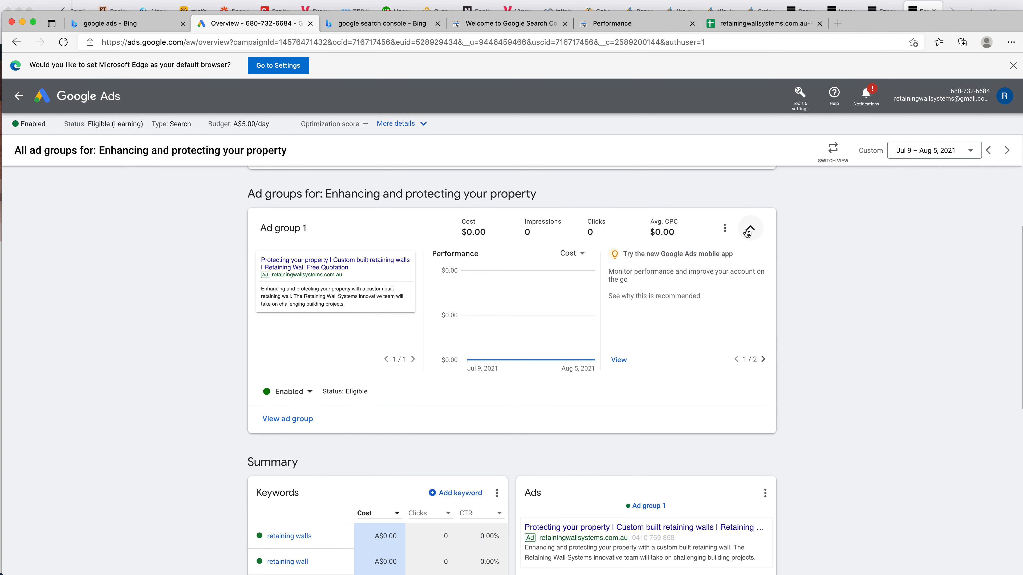
click(725, 229)
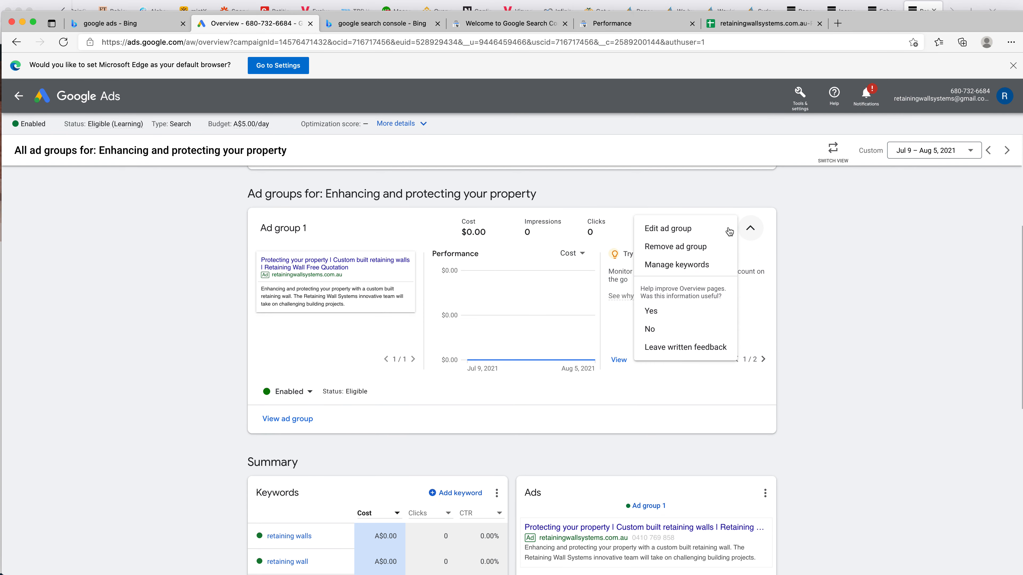
click(680, 229)
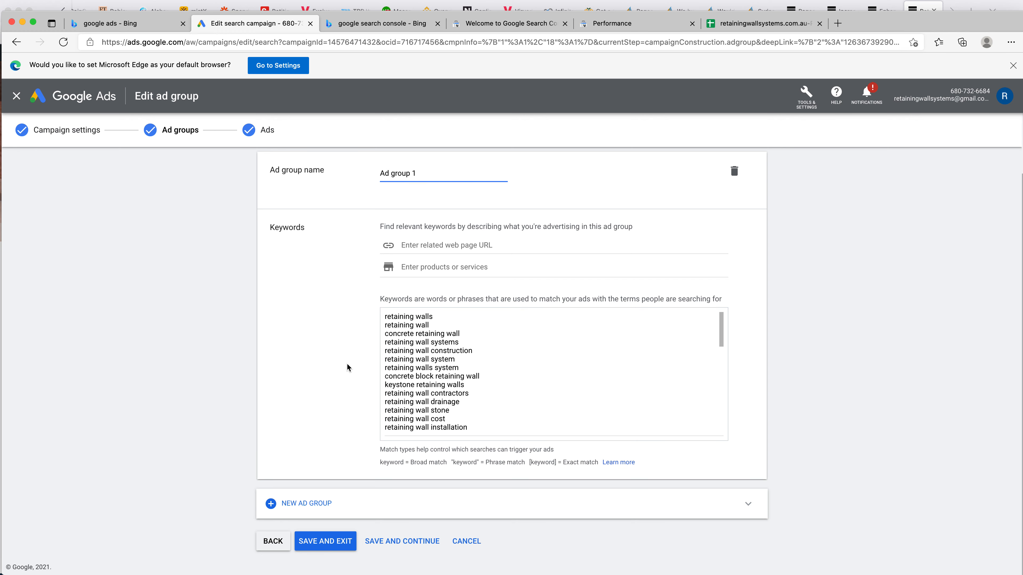
click(419, 541)
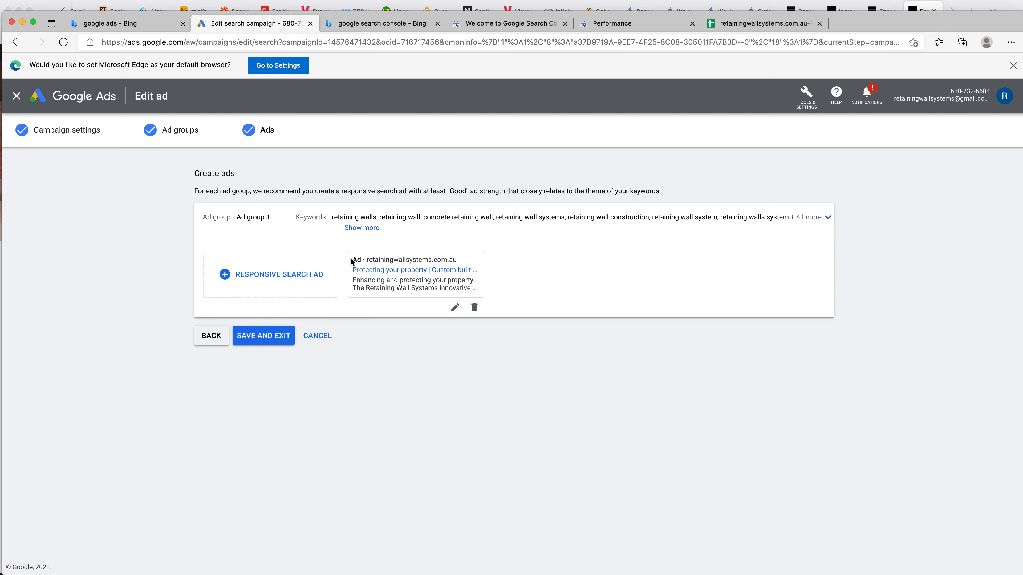
click(280, 335)
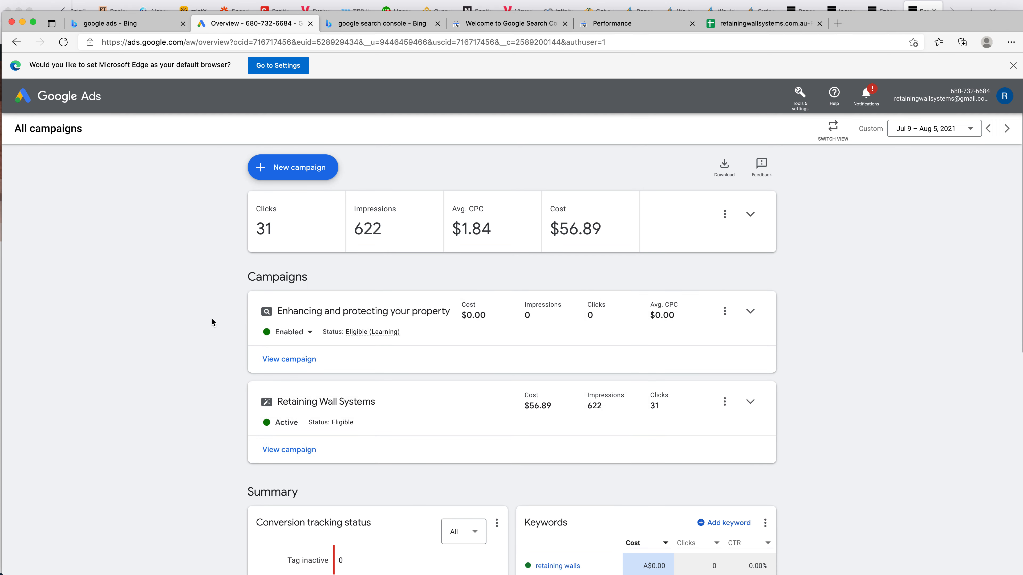
Step: Open the "Enhancing and protecting your property" campaign and set its daily budget to A$10
click(295, 366)
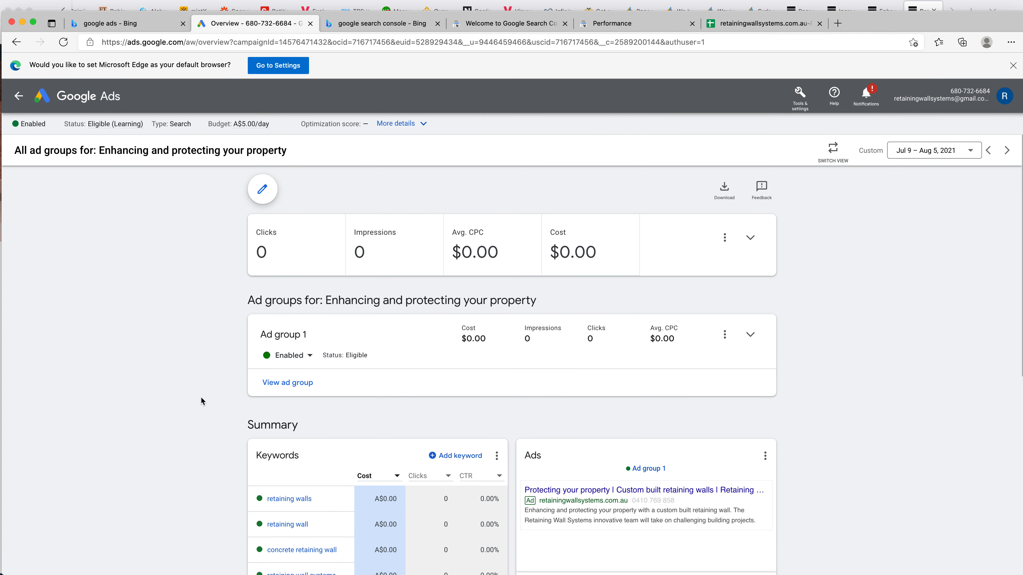
scroll(200, 398, down, 3)
scroll(267, 329, down, 3)
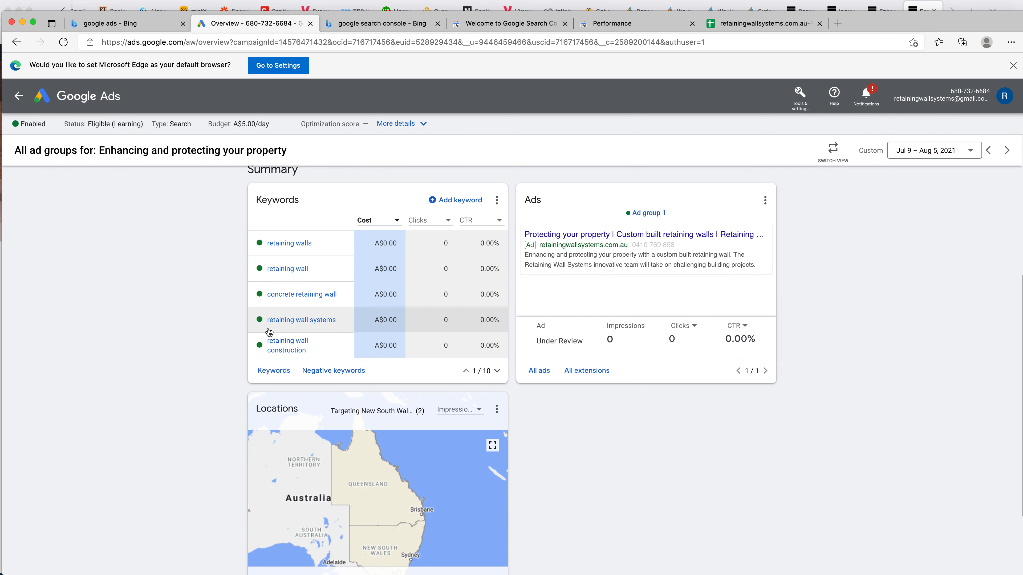
scroll(266, 324, down, 3)
scroll(258, 324, up, 6)
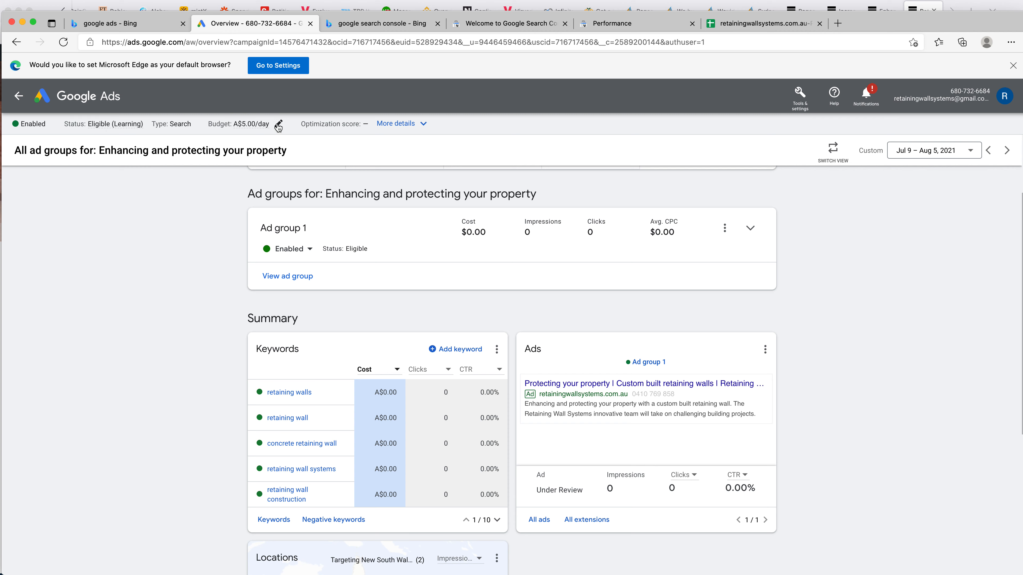
click(278, 124)
key(Left)
key(Left)
key(Left)
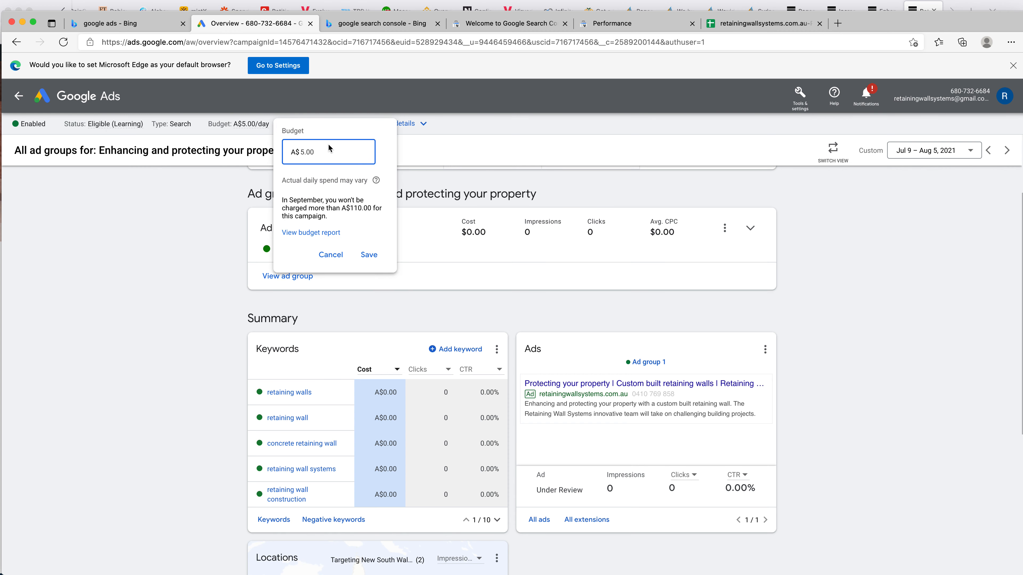
key(BackSpace)
text(10)
click(369, 255)
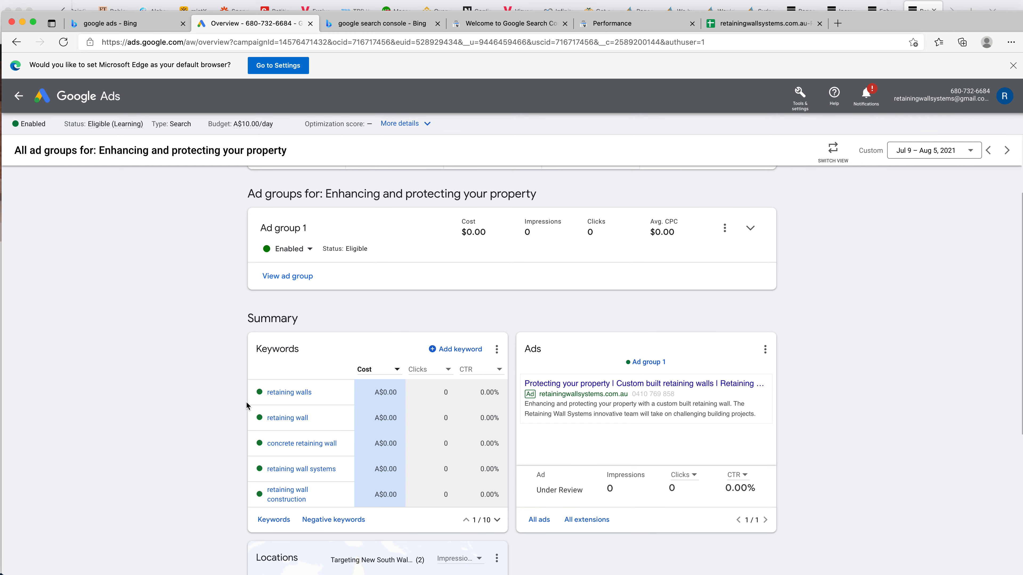
Step: Return to the overview of all campaigns and check the status details of the "Enhancing and protecting your property" campaign
scroll(684, 362, down, 3)
scroll(821, 366, down, 3)
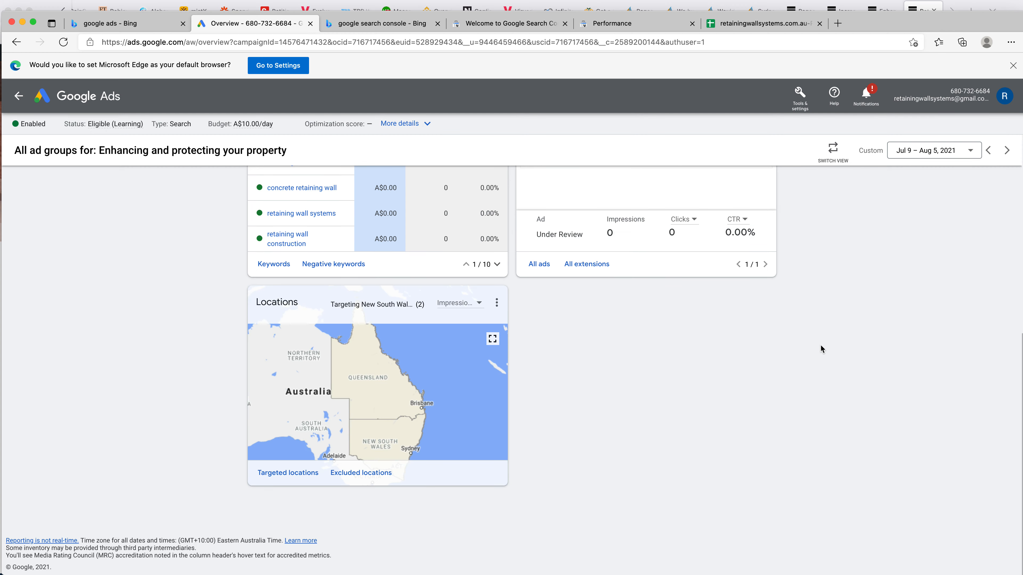
scroll(820, 347, up, 9)
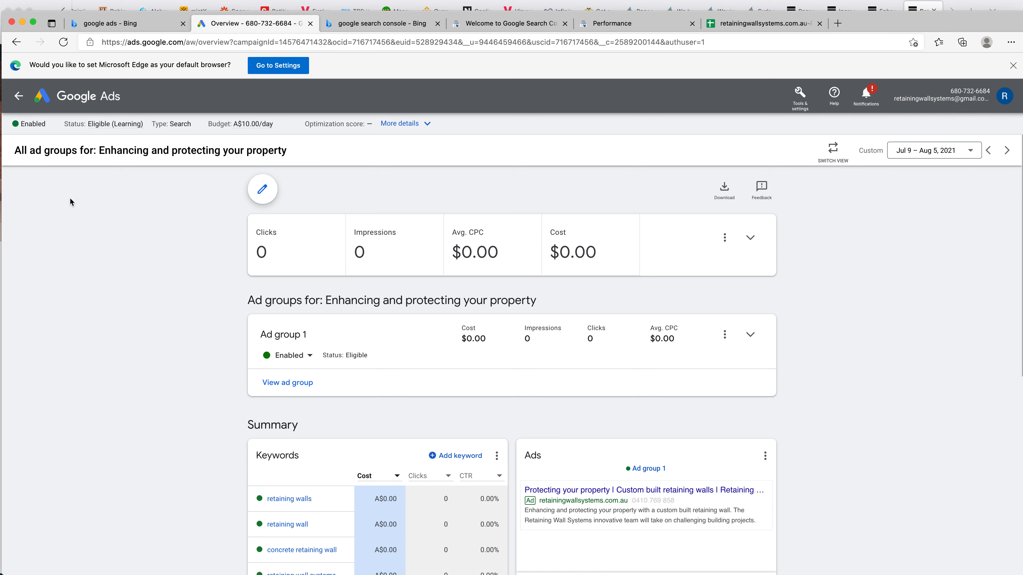
click(46, 95)
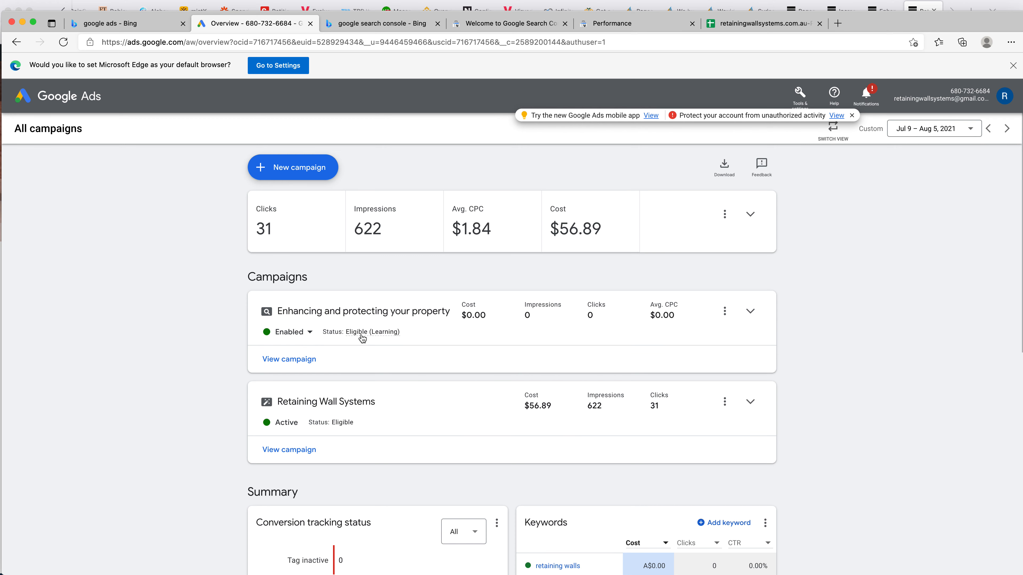
mouse_move(381, 334)
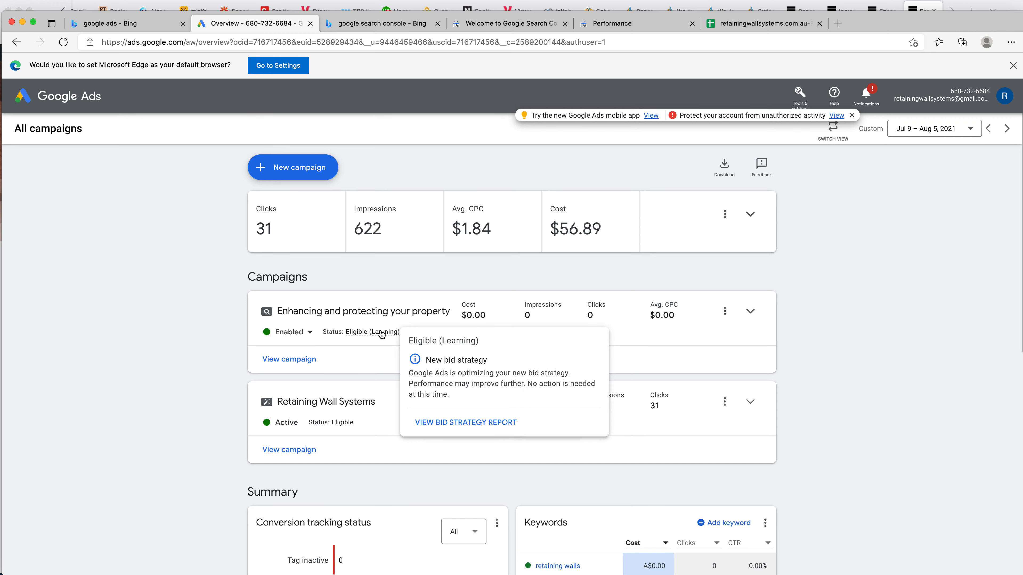